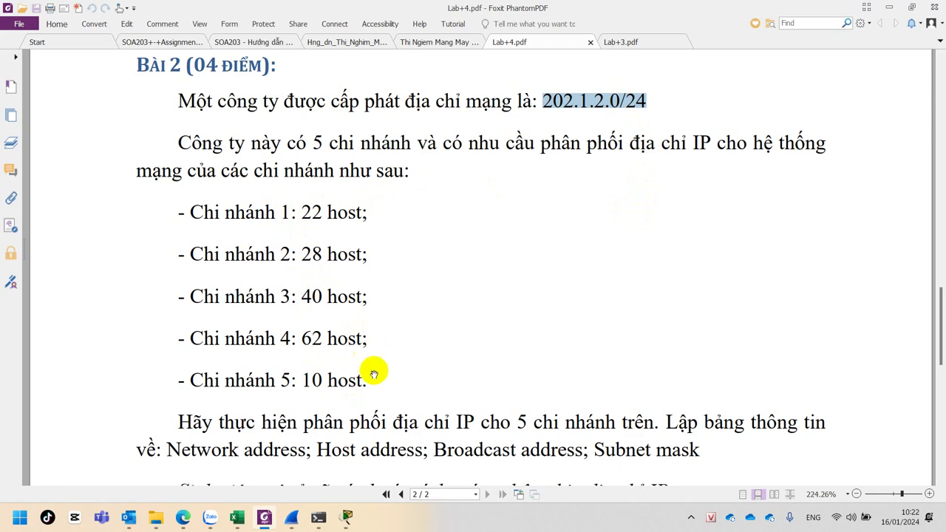
- Switch to the Excel workbook chia mang con.xlsx and go through the host counts of the first four subnets
{"action": "left_click", "coordinate": [237, 519]}
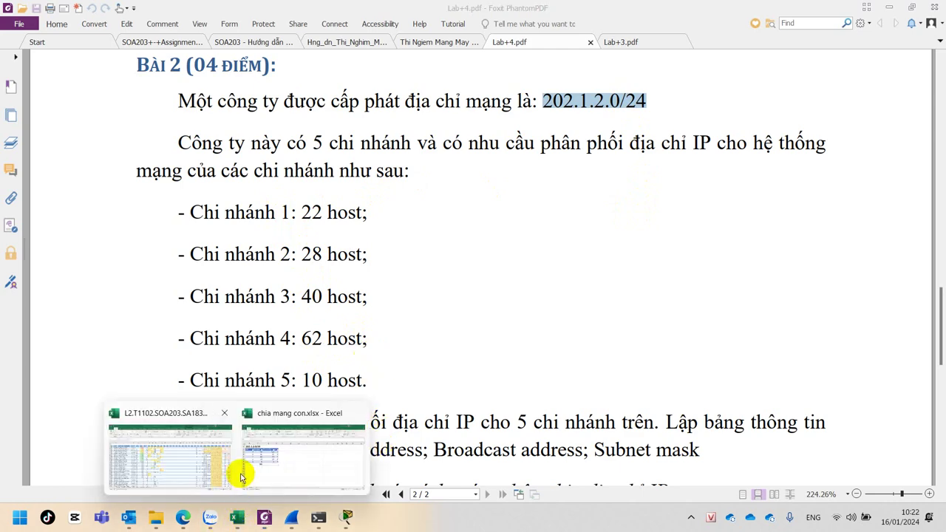
{"action": "left_click", "coordinate": [274, 473]}
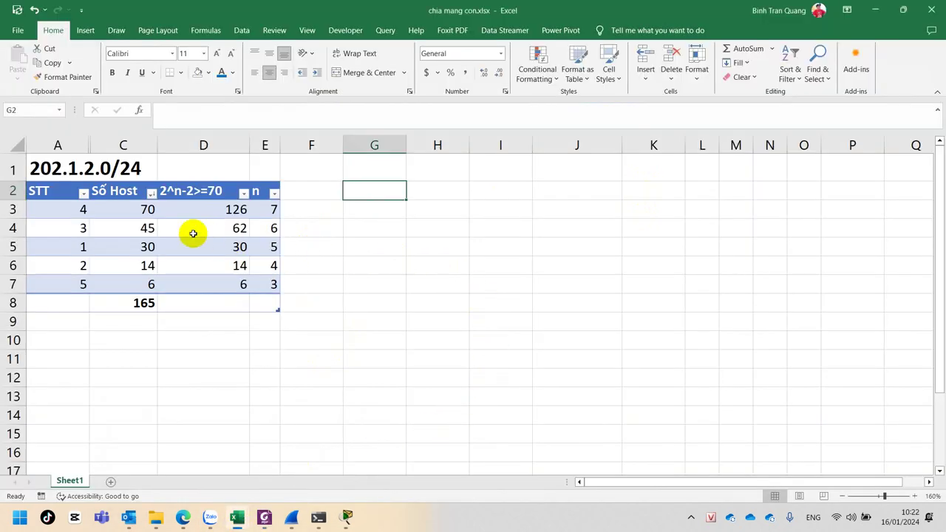
{"action": "left_click", "coordinate": [137, 209]}
{"action": "left_click", "coordinate": [130, 227]}
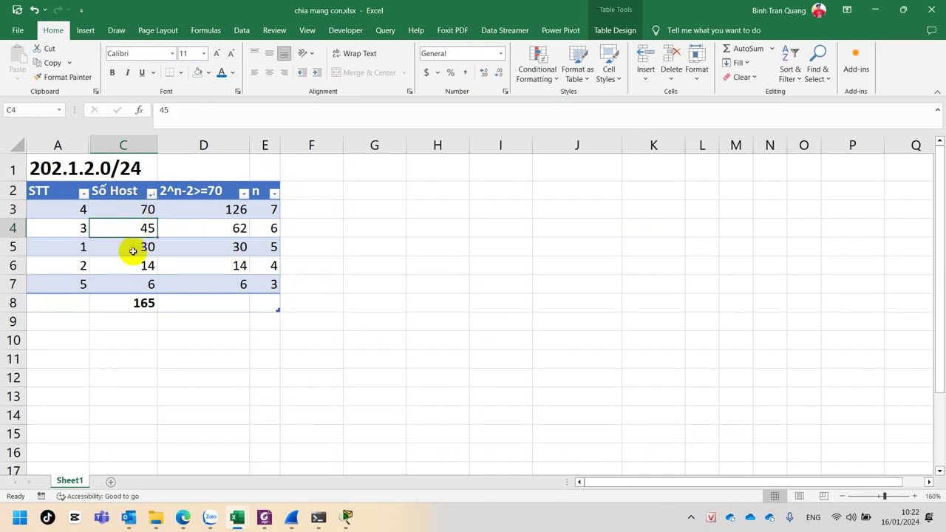
{"action": "left_click", "coordinate": [131, 248]}
{"action": "left_click", "coordinate": [131, 266]}
- Sort the subnet table by STT from smallest to largest and review the Số Host values in C3:C7
{"action": "left_click", "coordinate": [81, 195]}
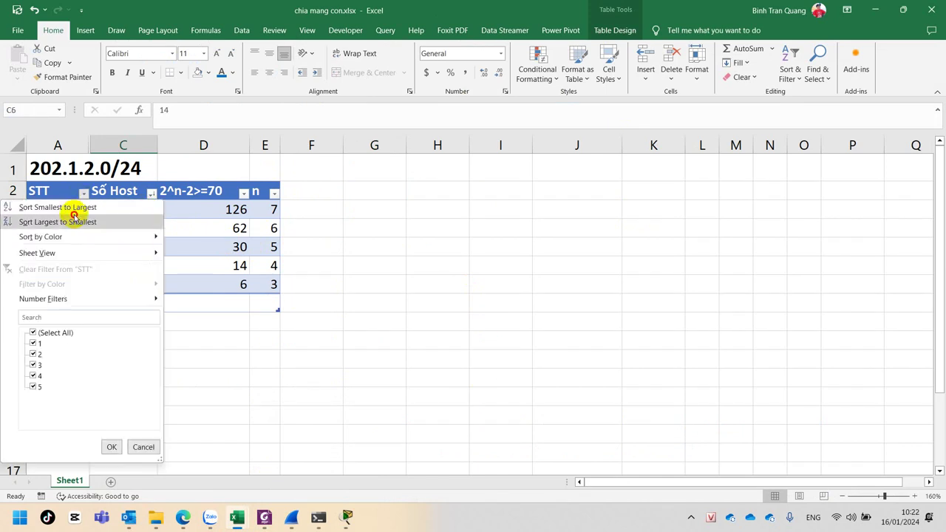
{"action": "left_click", "coordinate": [74, 207]}
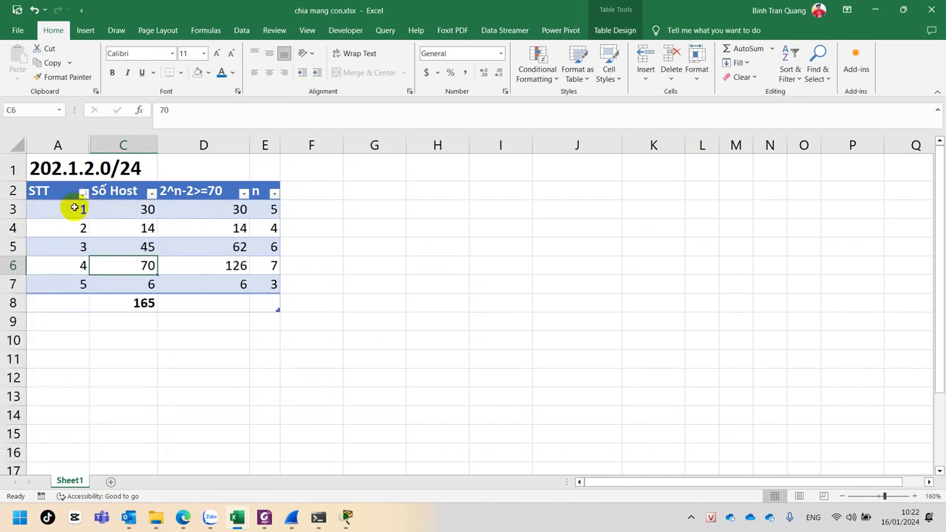
{"action": "left_click", "coordinate": [74, 208]}
{"action": "left_click", "coordinate": [116, 211]}
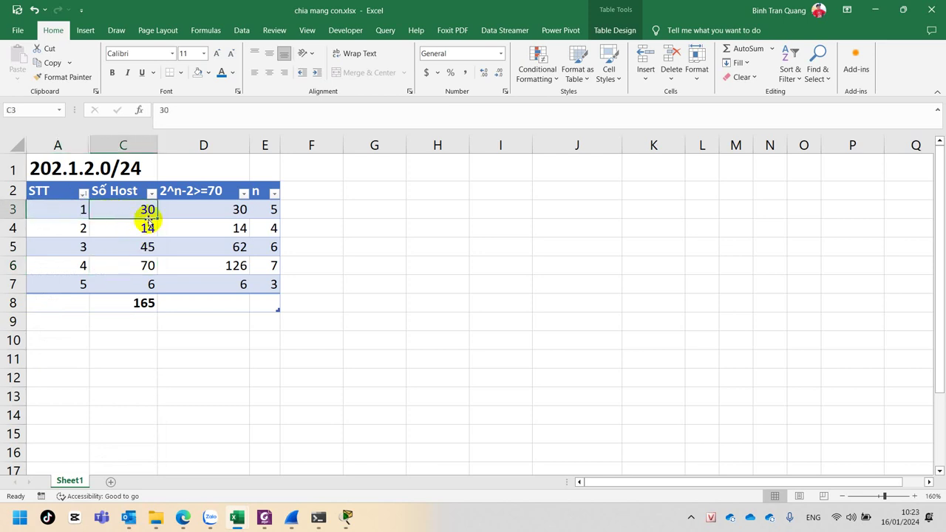
{"action": "left_click_drag", "start_coordinate": [131, 207], "coordinate": [126, 284]}
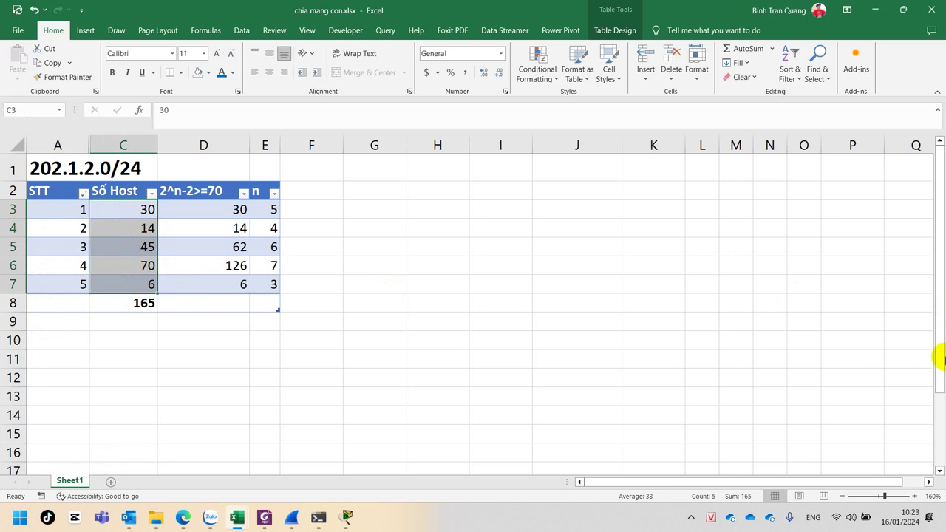
{"action": "left_click", "coordinate": [110, 208]}
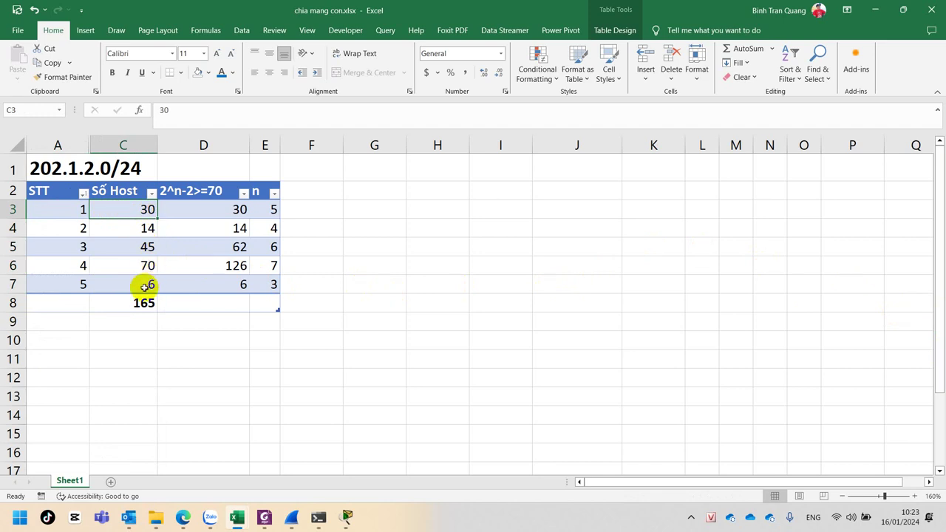
- Sort the subnet table by Số Host from largest to smallest
{"action": "left_click", "coordinate": [152, 193]}
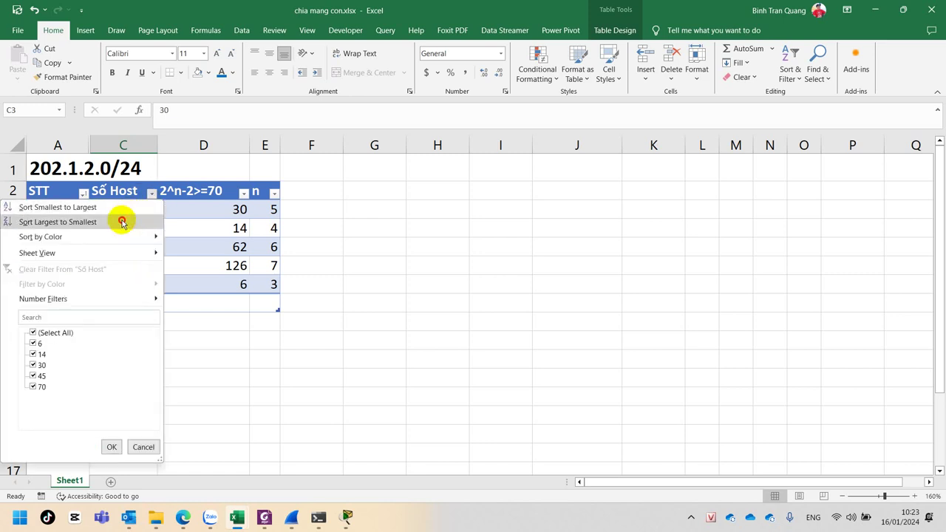
{"action": "left_click", "coordinate": [122, 221]}
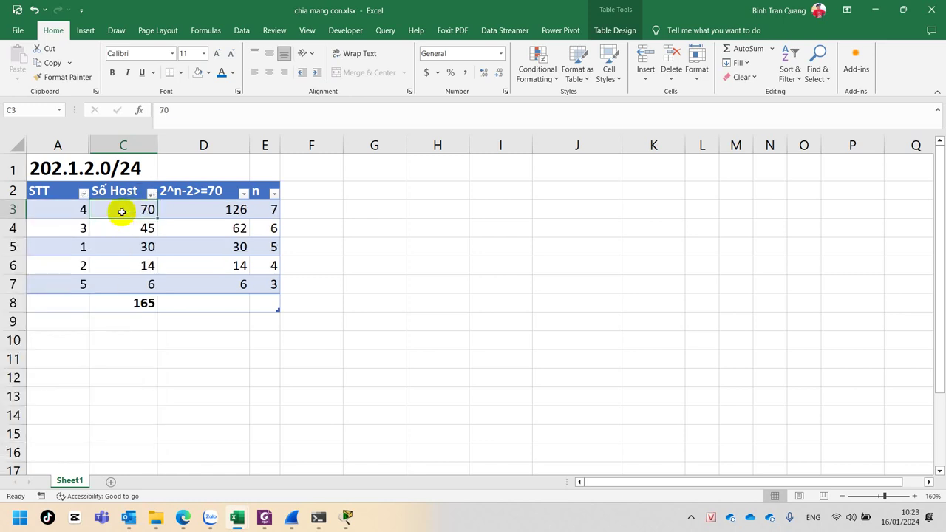
{"action": "left_click", "coordinate": [122, 233]}
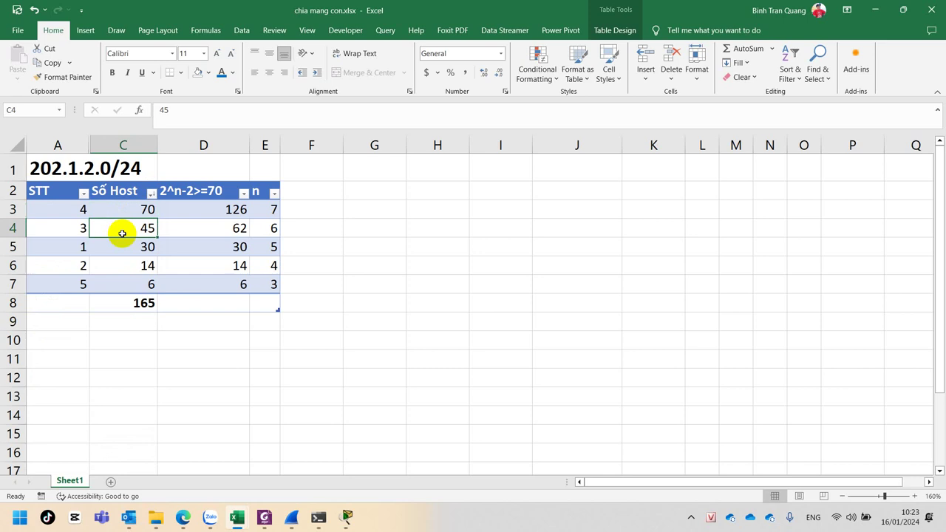
{"action": "left_click", "coordinate": [692, 518]}
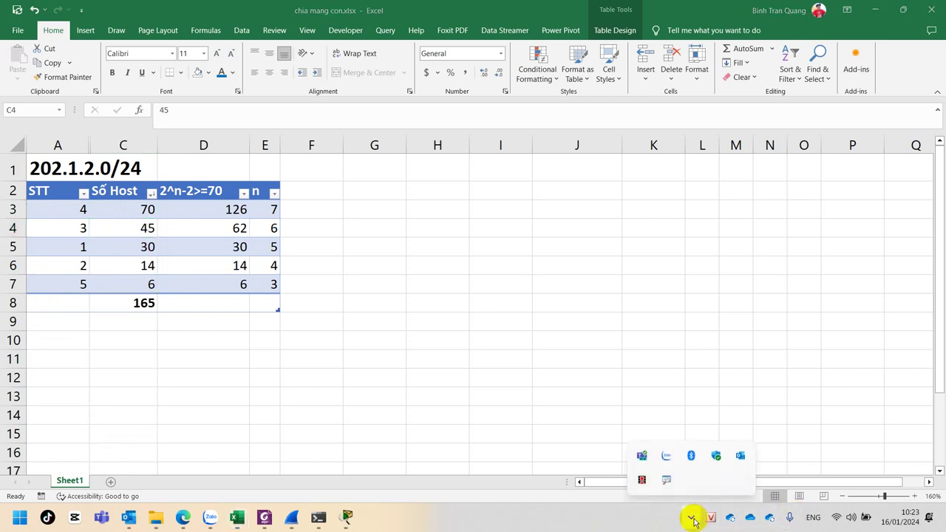
{"action": "left_click", "coordinate": [641, 480]}
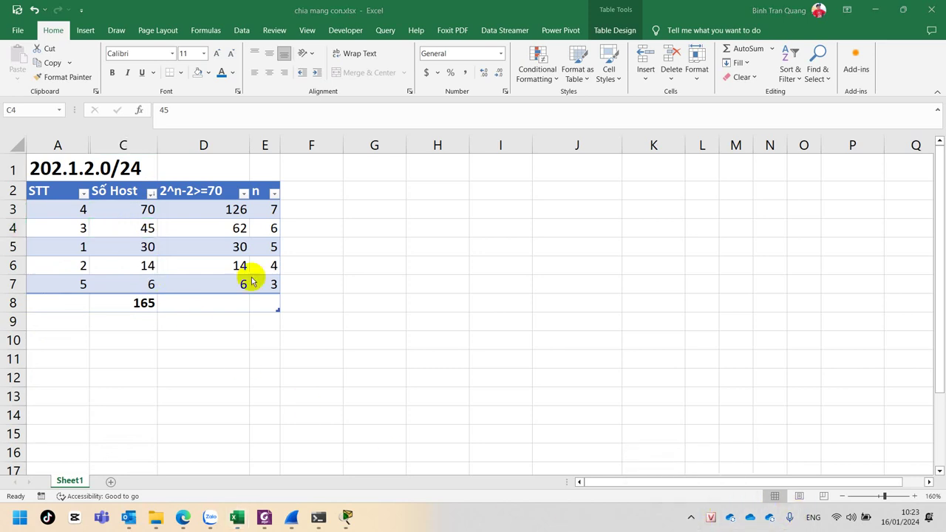
- Try n = 6 for the 70-host subnet in E3 and compare the resulting capacity with its host count
{"action": "left_click", "coordinate": [117, 208]}
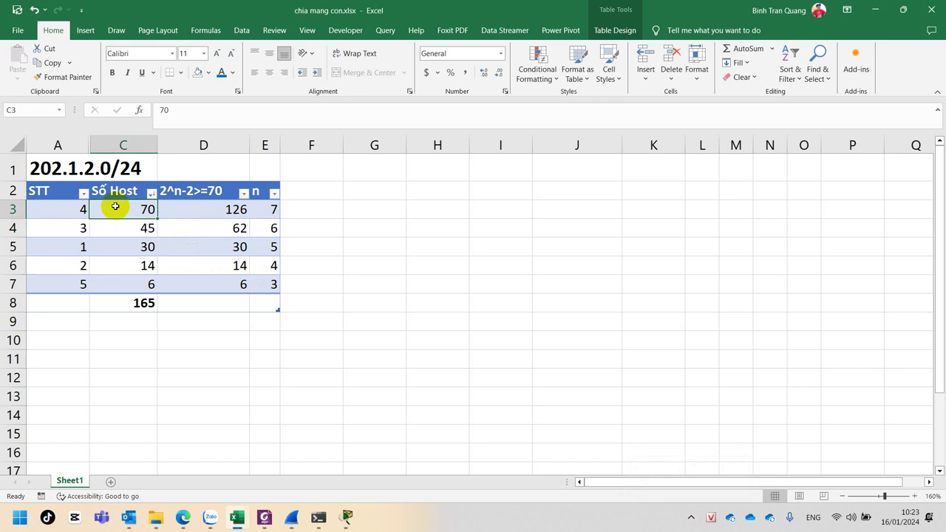
{"action": "left_click", "coordinate": [206, 211]}
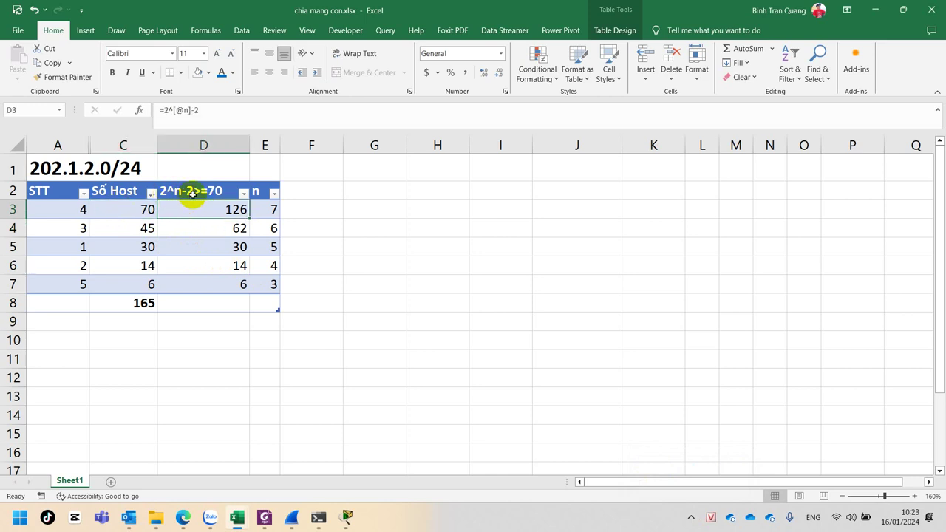
{"action": "left_click", "coordinate": [114, 211]}
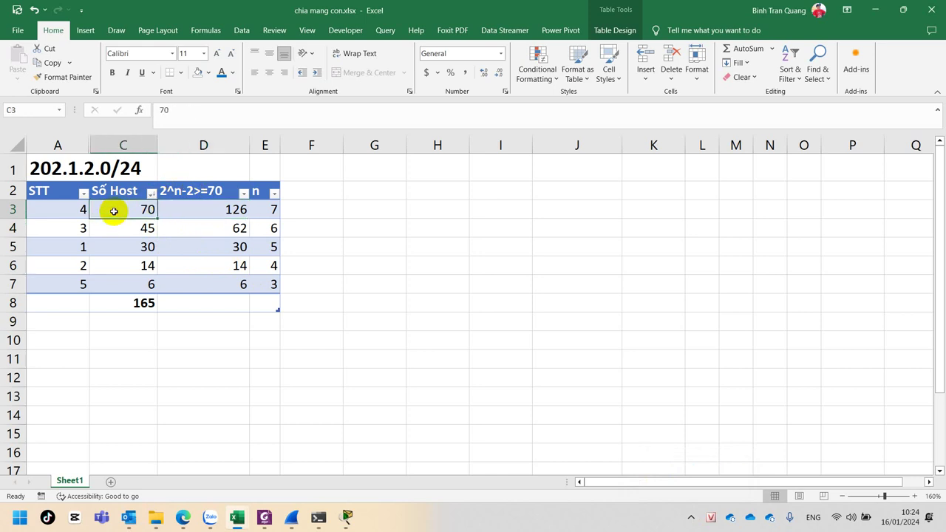
{"action": "left_click", "coordinate": [263, 210]}
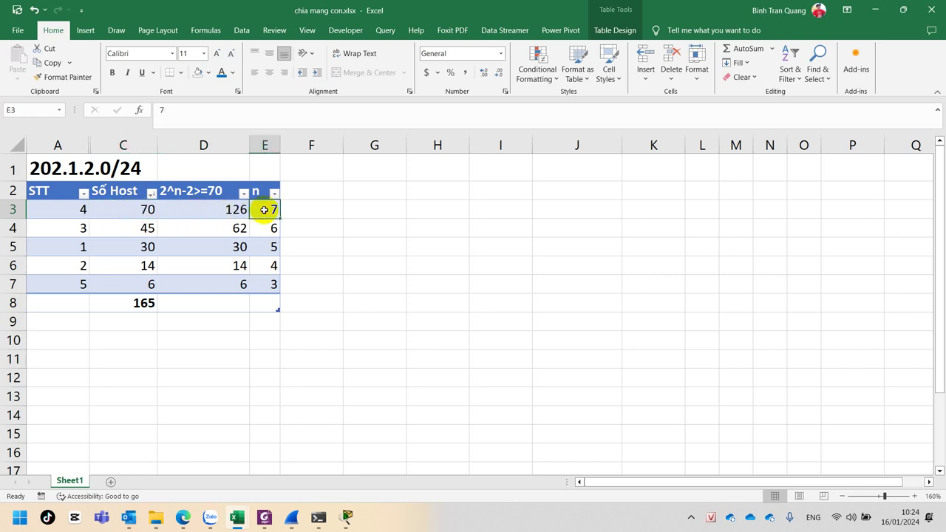
{"action": "type", "text": "6"}
{"action": "left_click", "coordinate": [215, 210]}
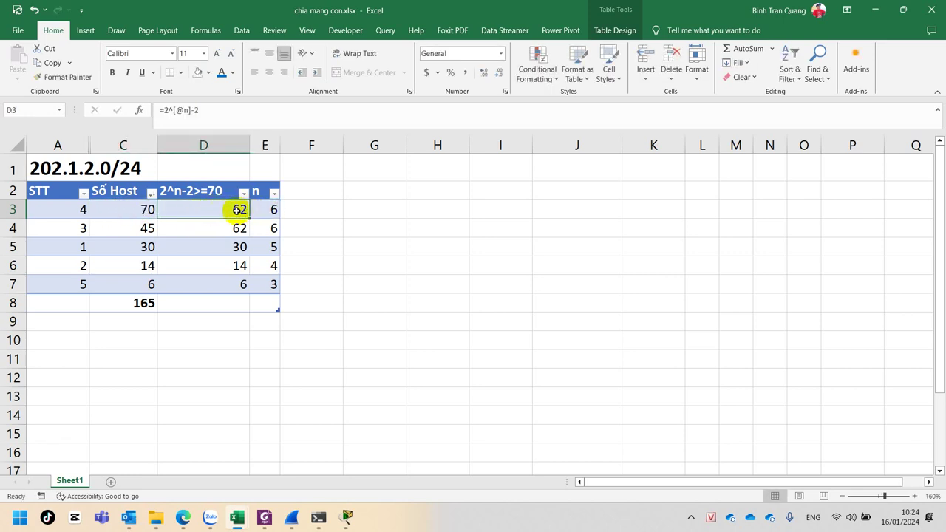
{"action": "left_click", "coordinate": [141, 210]}
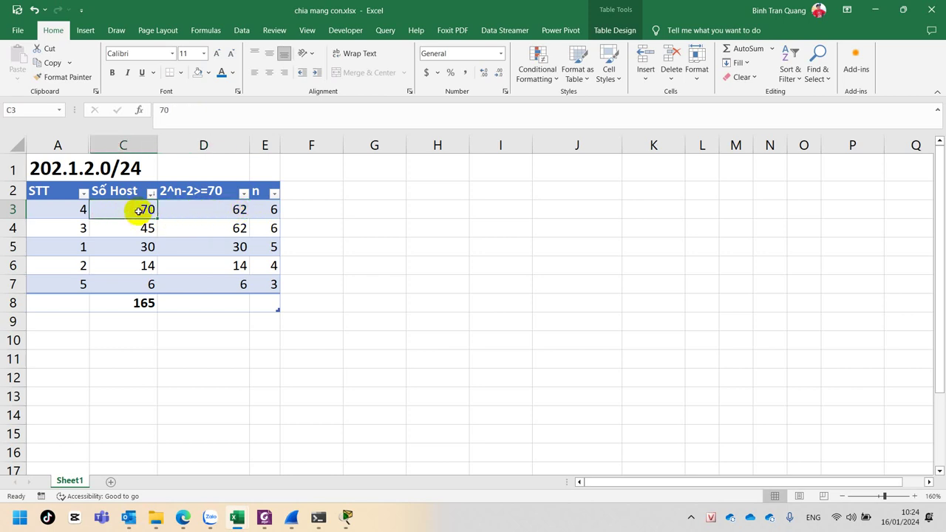
- Set n for the 70-host subnet in E3 to 7 and check its 2^n-2 capacity against the required hosts
{"action": "left_click", "coordinate": [273, 210]}
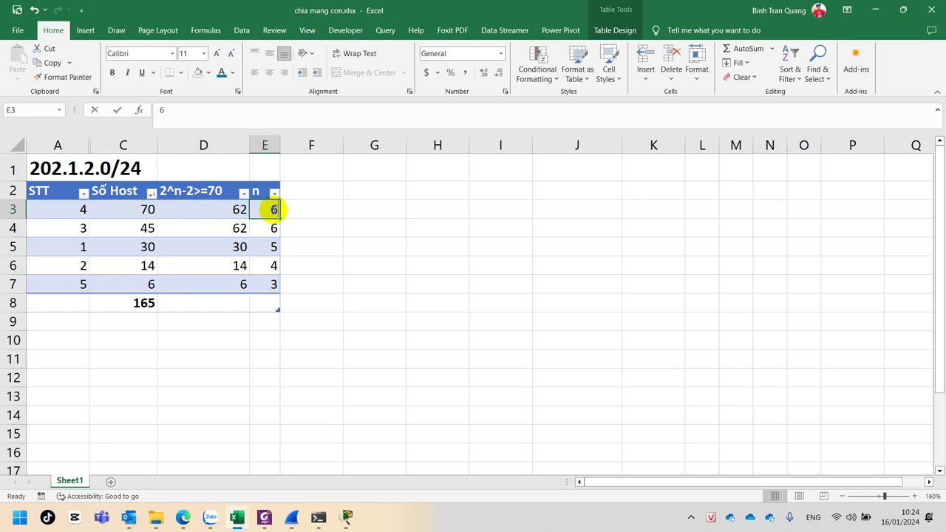
{"action": "type", "text": "7"}
{"action": "left_click", "coordinate": [197, 209]}
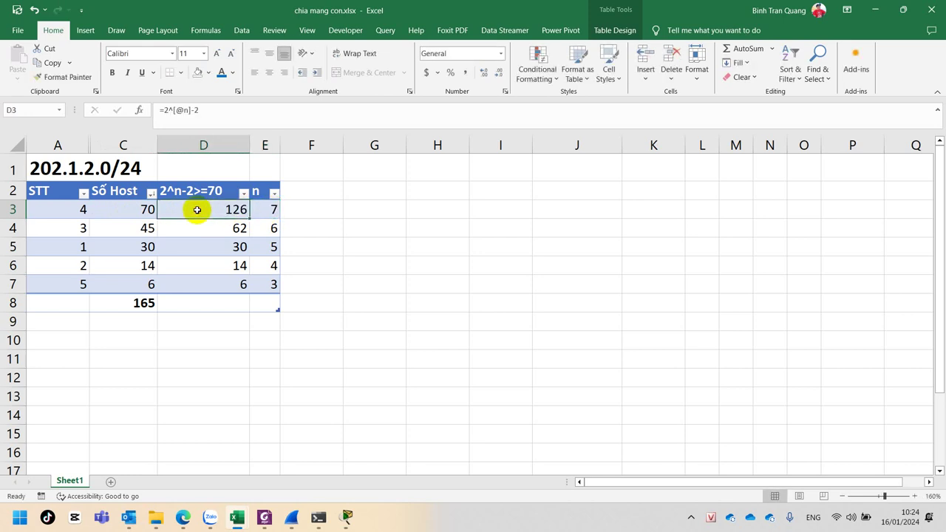
{"action": "left_click", "coordinate": [262, 211]}
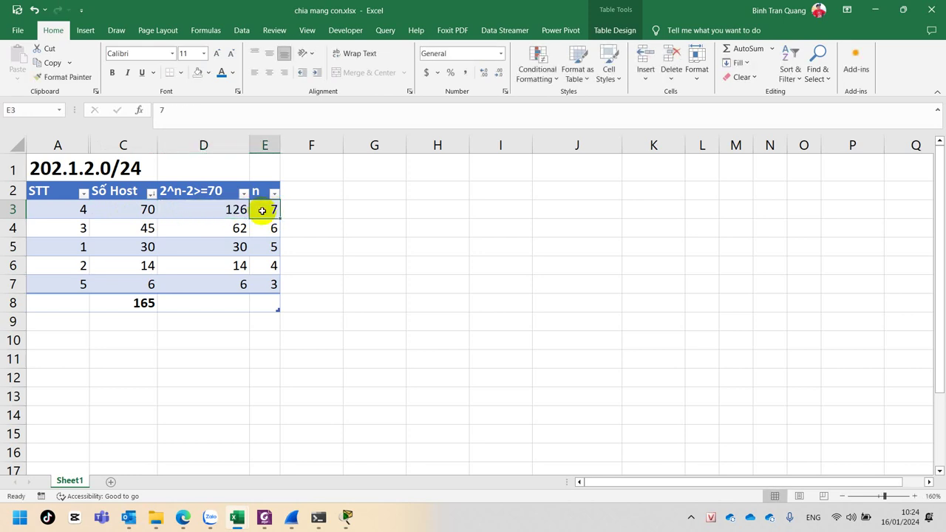
{"action": "left_click", "coordinate": [200, 211]}
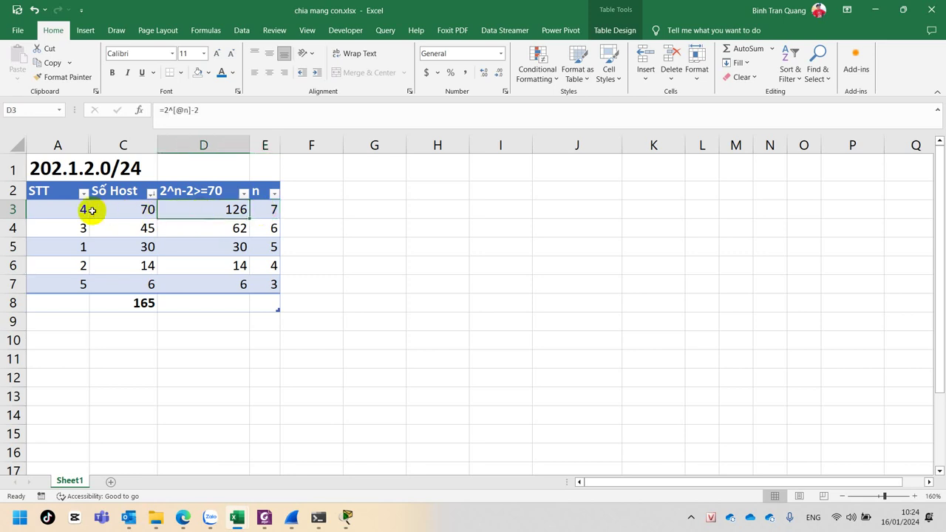
{"action": "left_click", "coordinate": [92, 210]}
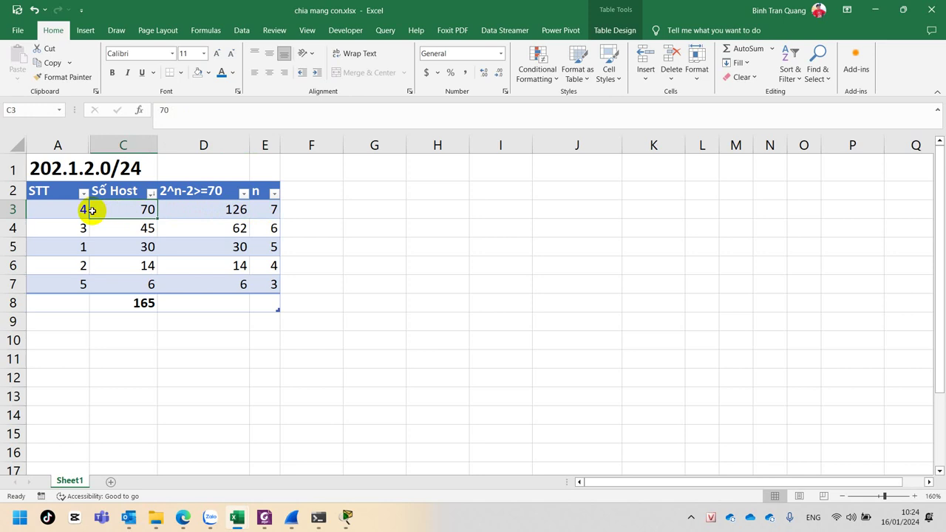
{"action": "left_click", "coordinate": [275, 211]}
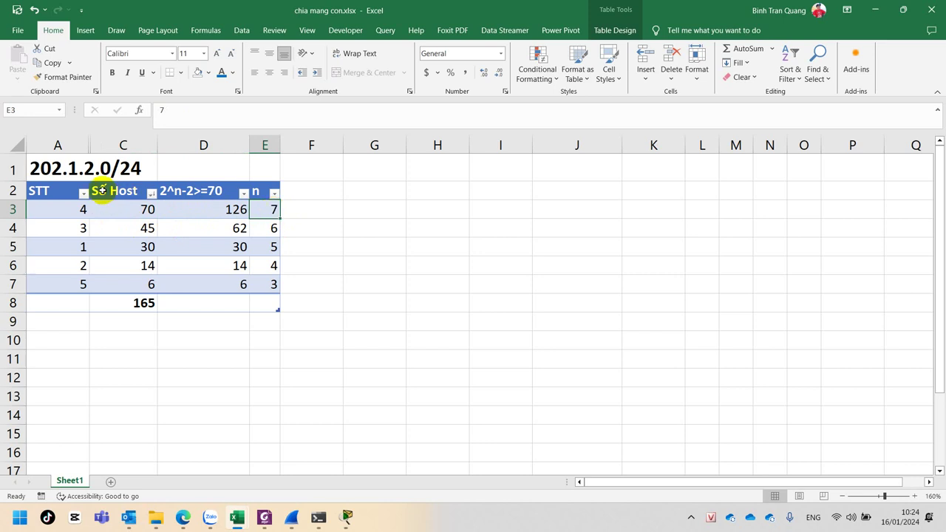
- Enter the first three octets of the network address, 202, 1 and 2, in separate cells G2, H2 and I2
{"action": "left_click", "coordinate": [385, 194]}
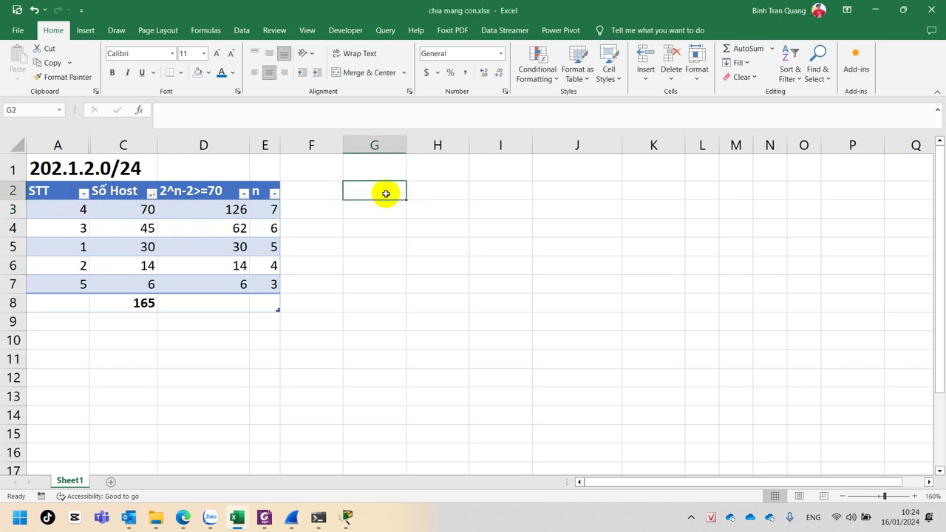
{"action": "type", "text": "202"}
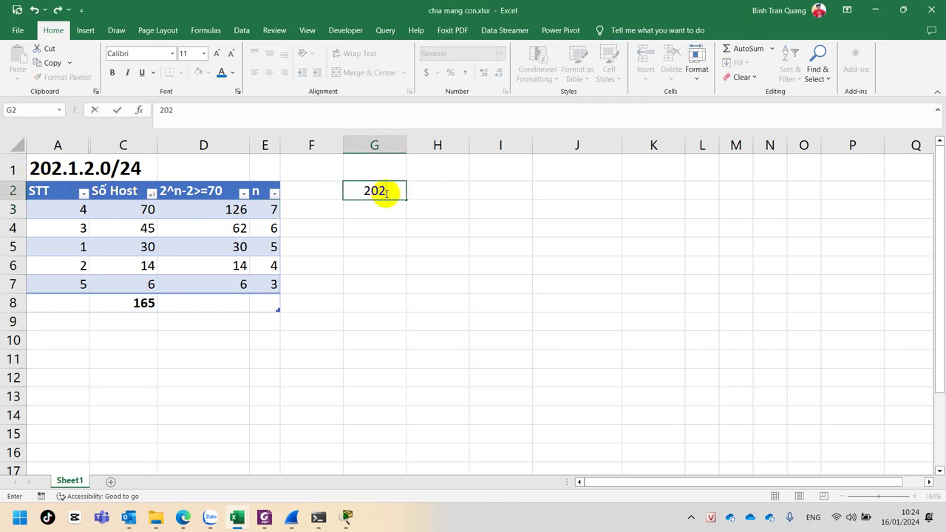
{"action": "key", "text": "Tab"}
{"action": "type", "text": "1"}
{"action": "key", "text": "Tab"}
{"action": "type", "text": "2"}
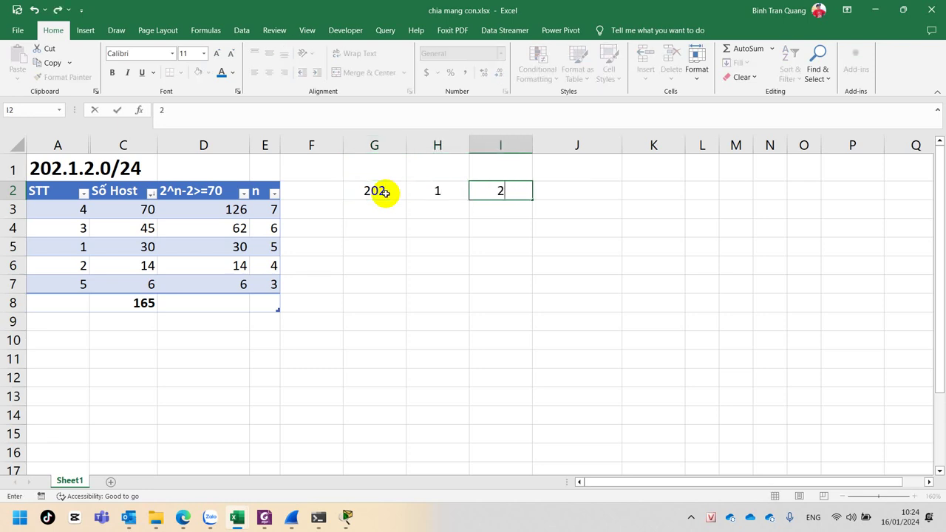
{"action": "key", "text": "Left"}
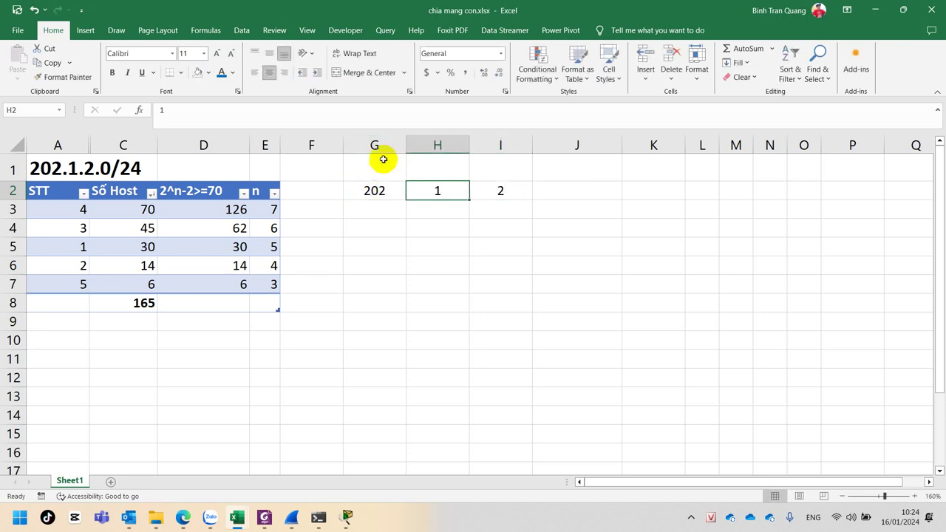
- Narrow columns G through I to the same width so they fit the octet values closely
{"action": "left_click_drag", "start_coordinate": [375, 144], "coordinate": [593, 144]}
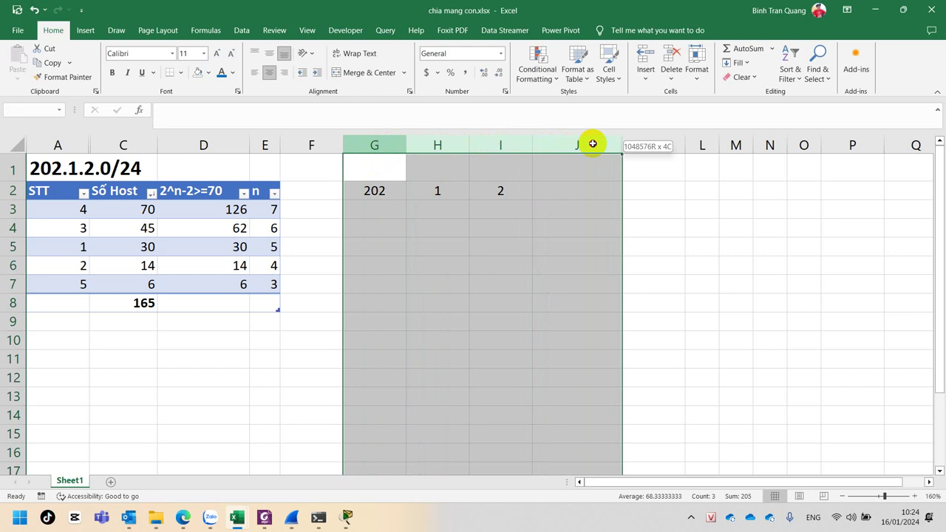
{"action": "left_click_drag", "start_coordinate": [495, 141], "coordinate": [356, 146]}
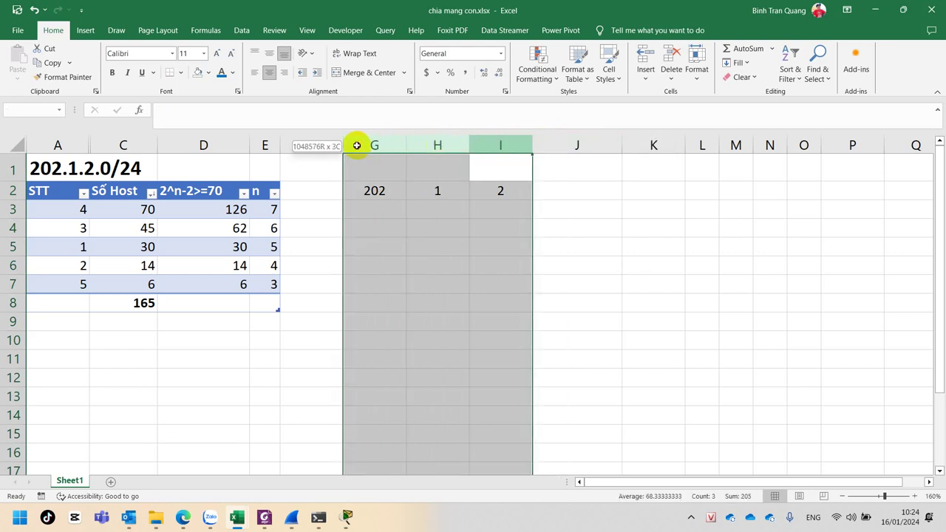
{"action": "left_click", "coordinate": [387, 140]}
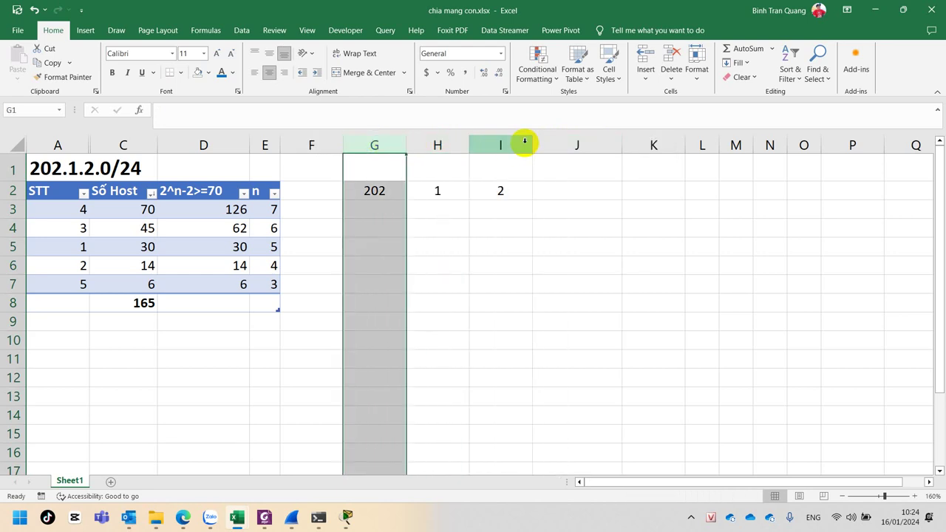
{"action": "left_click", "coordinate": [478, 140], "text": "shift"}
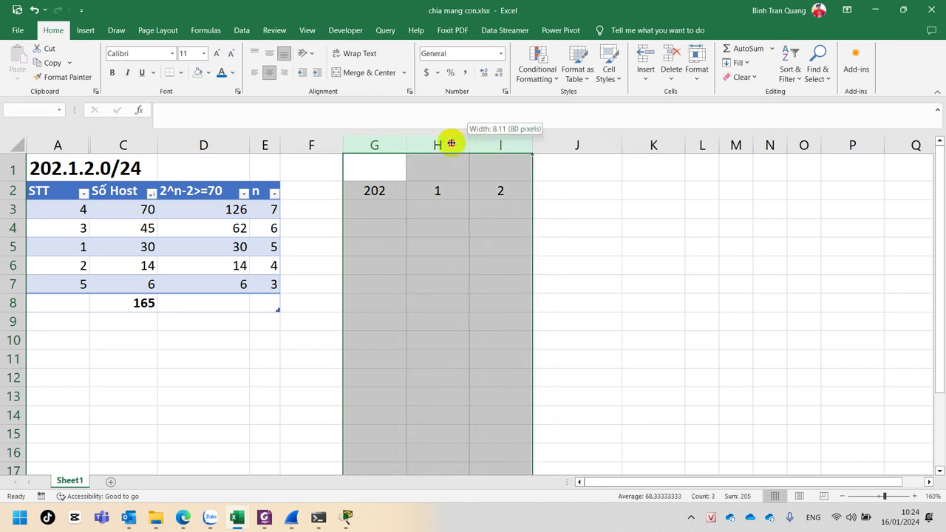
{"action": "left_click_drag", "start_coordinate": [451, 143], "coordinate": [414, 141]}
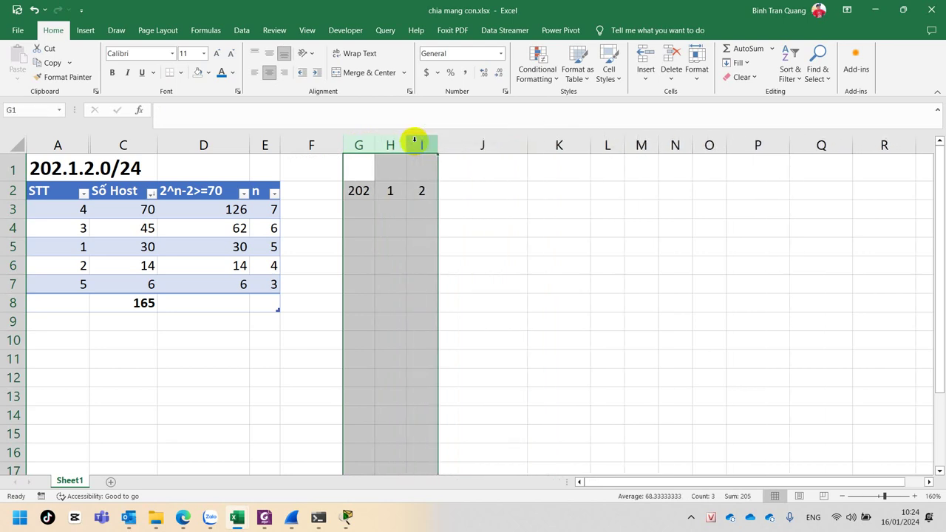
{"action": "left_click", "coordinate": [360, 191]}
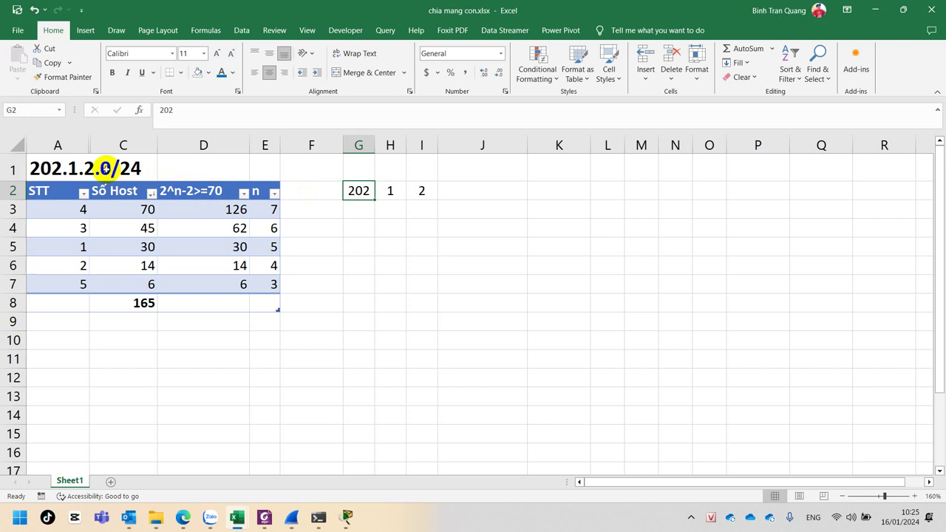
- Enter the fourth octet in J2 as the eight-digit binary text 00000000 and fit column J's width around it
{"action": "left_click", "coordinate": [460, 188]}
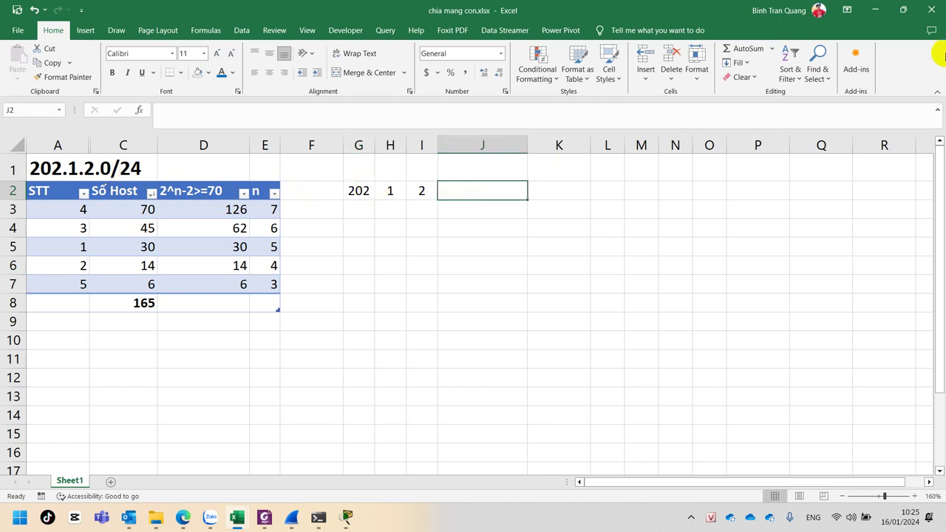
{"action": "type", "text": "'0"}
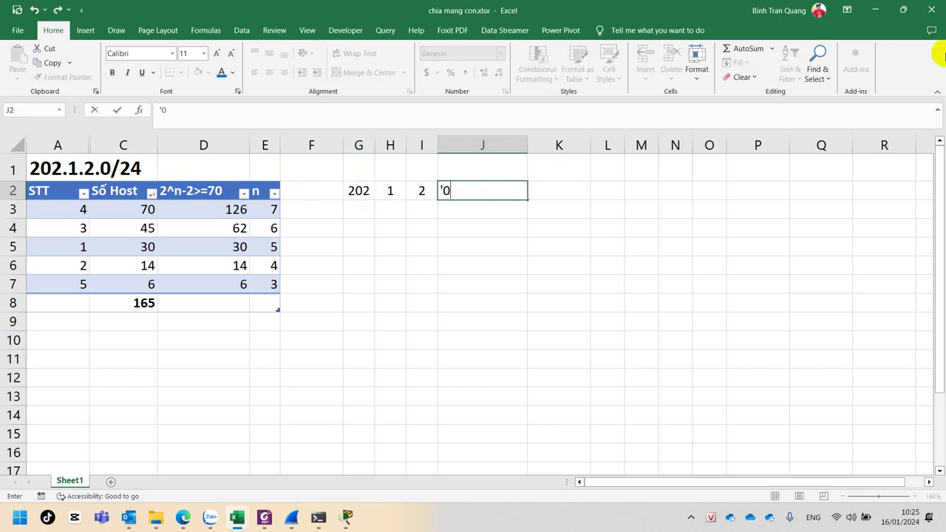
{"action": "type", "text": "0000000"}
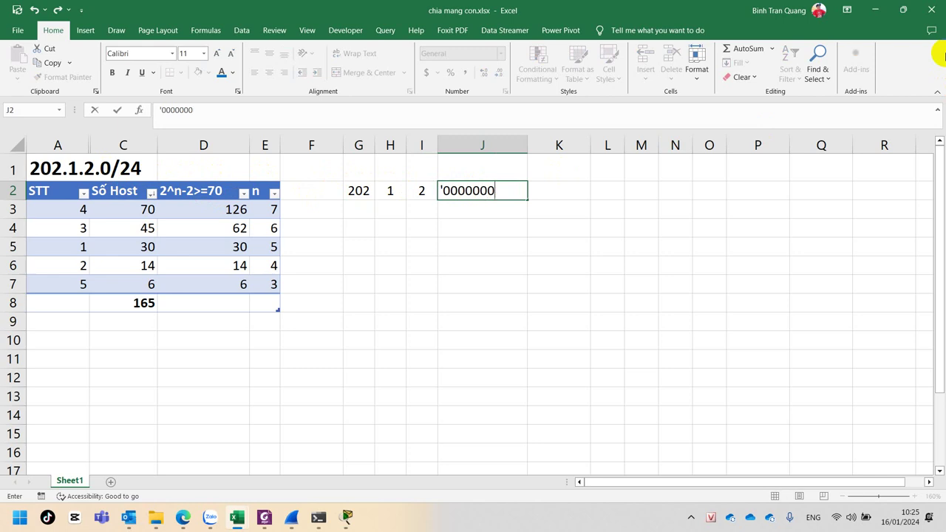
{"action": "key", "text": "Return"}
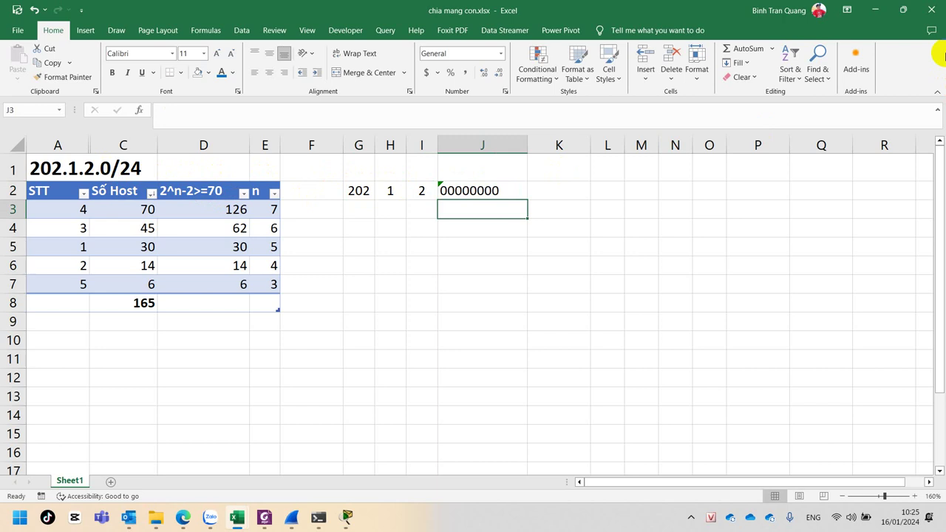
{"action": "double_click", "coordinate": [526, 145]}
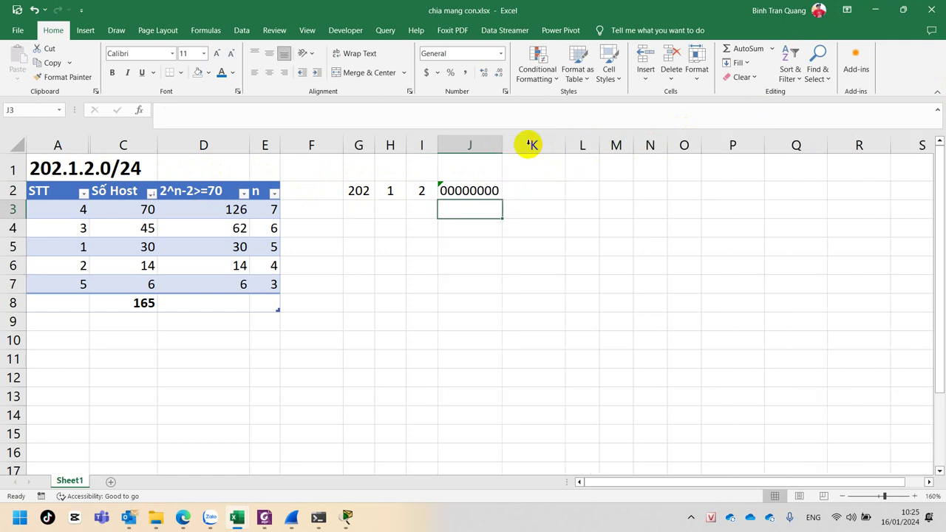
{"action": "left_click_drag", "start_coordinate": [502, 145], "coordinate": [511, 151]}
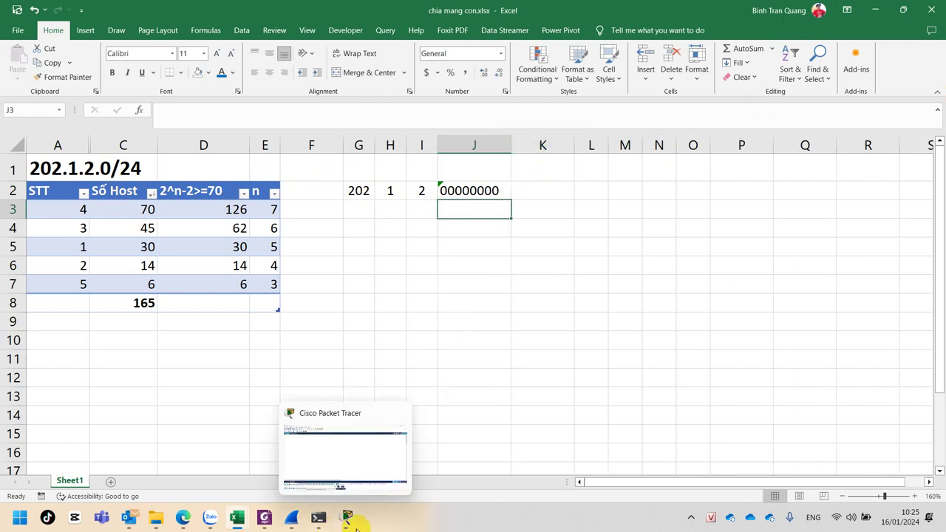
{"action": "left_click", "coordinate": [689, 518]}
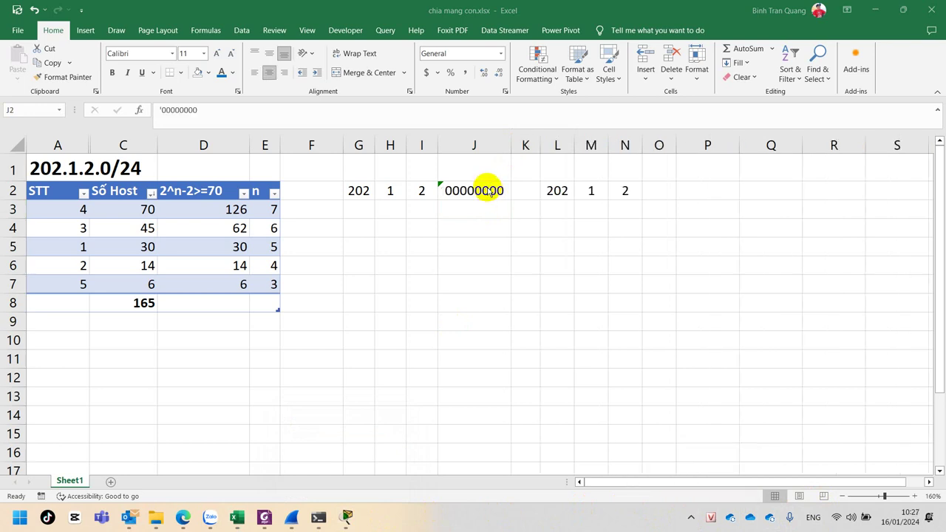
- Convert the binary octet in J2 to decimal in O2 with the formula =BIN2DEC(J2)
{"action": "left_click", "coordinate": [488, 190]}
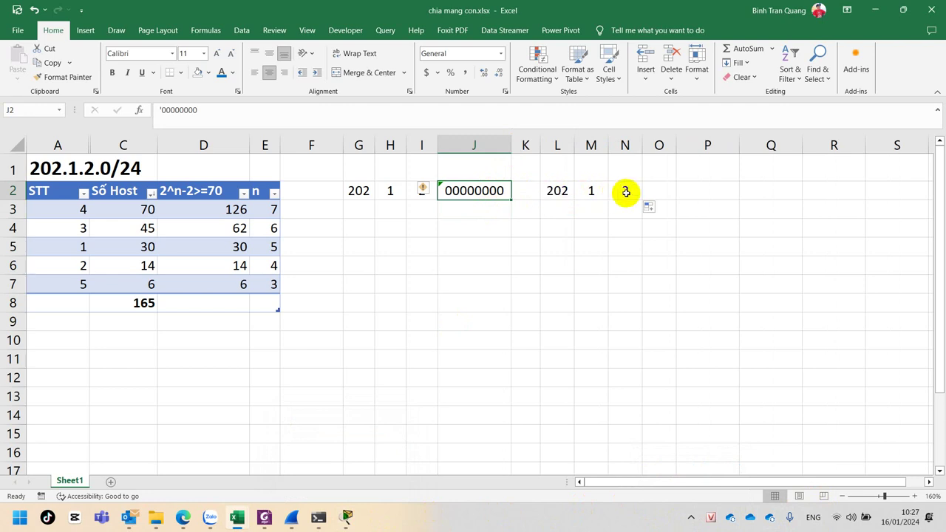
{"action": "left_click", "coordinate": [651, 190]}
{"action": "type", "text": "="}
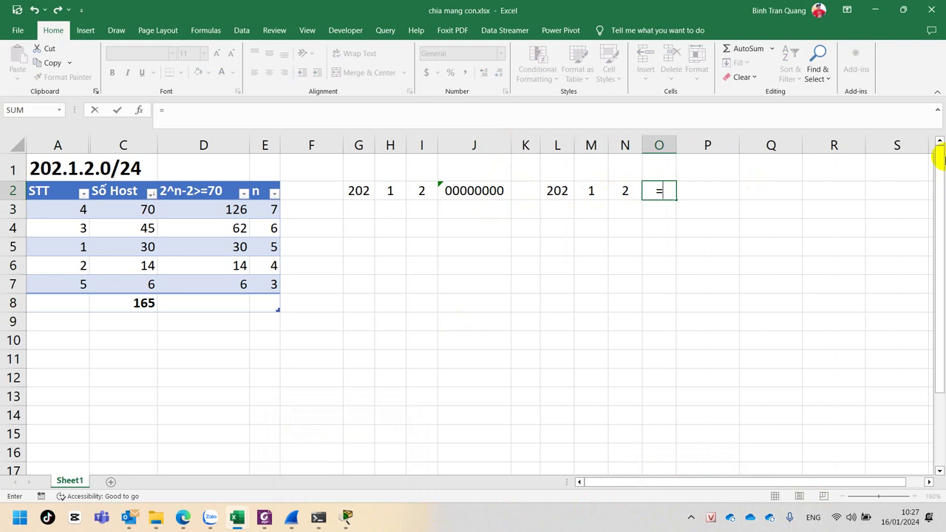
{"action": "type", "text": "bin"}
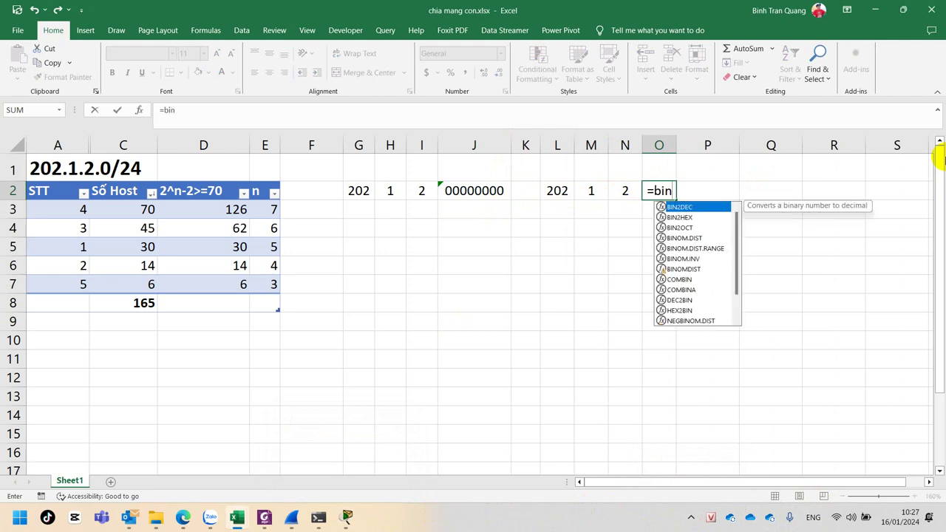
{"action": "key", "text": "Tab"}
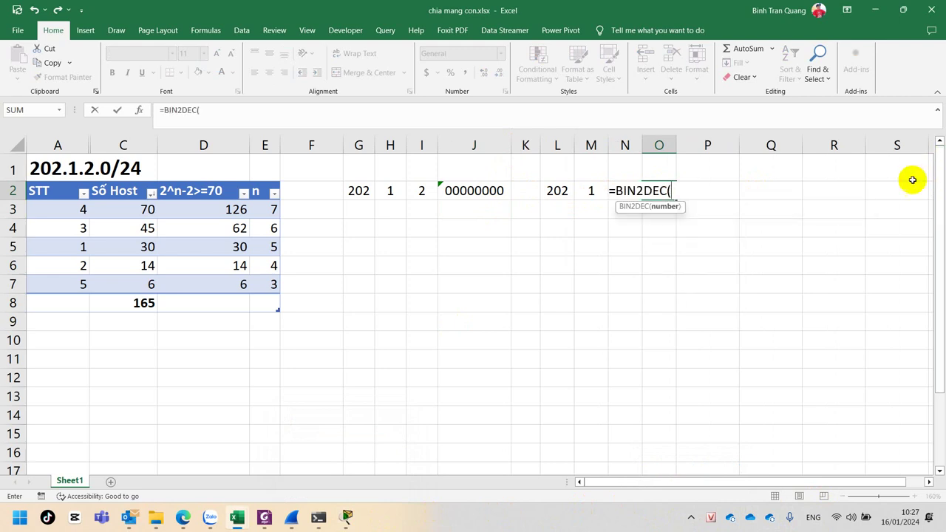
{"action": "left_click", "coordinate": [461, 191]}
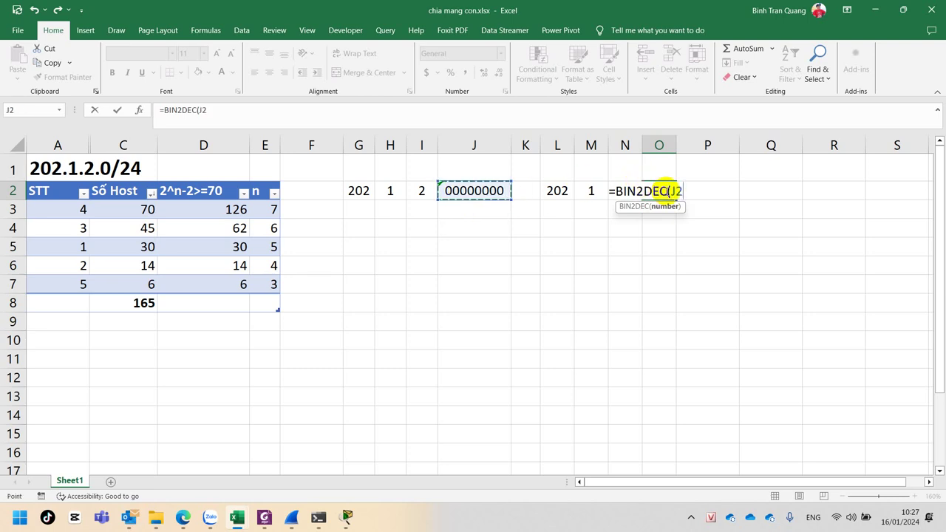
{"action": "key", "text": "Return"}
{"action": "left_click", "coordinate": [663, 191]}
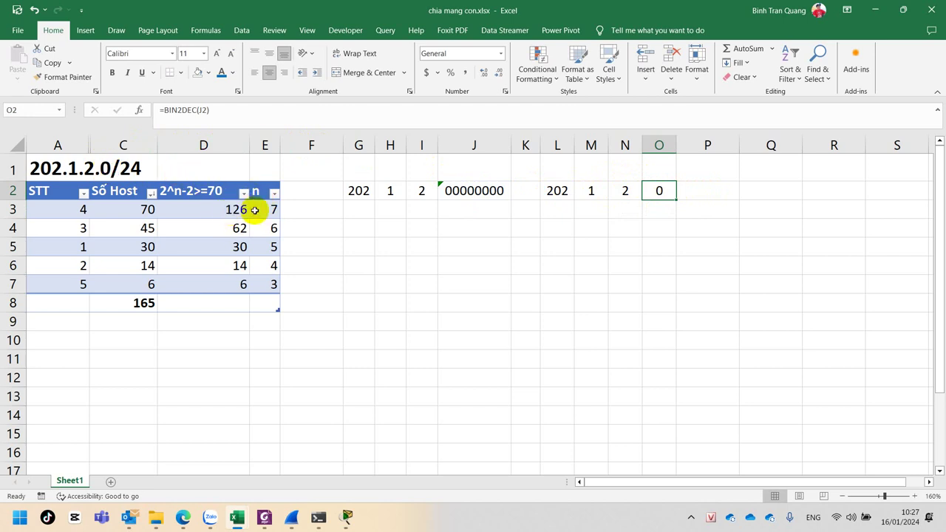
- Insert a new column F beside the table, head it "Bit MC" in F2 and fit its width to the header
{"action": "right_click", "coordinate": [312, 145]}
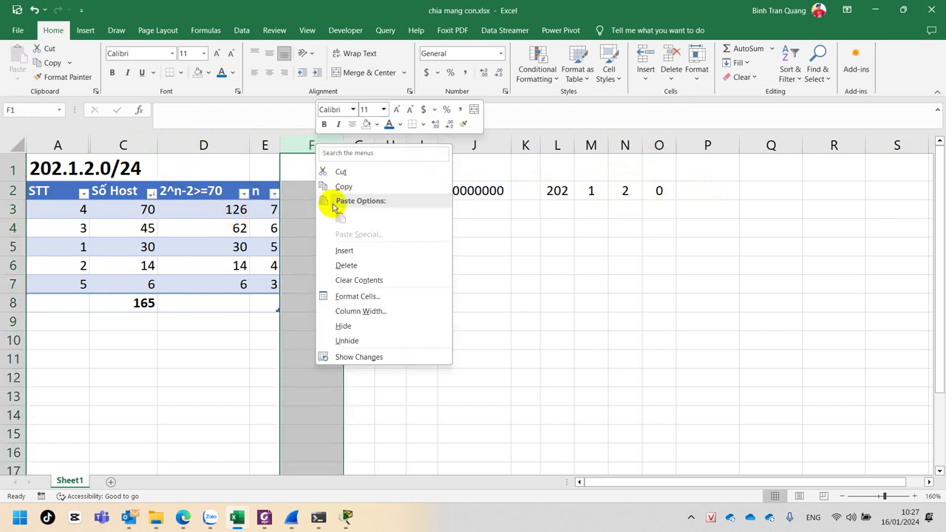
{"action": "left_click", "coordinate": [342, 247]}
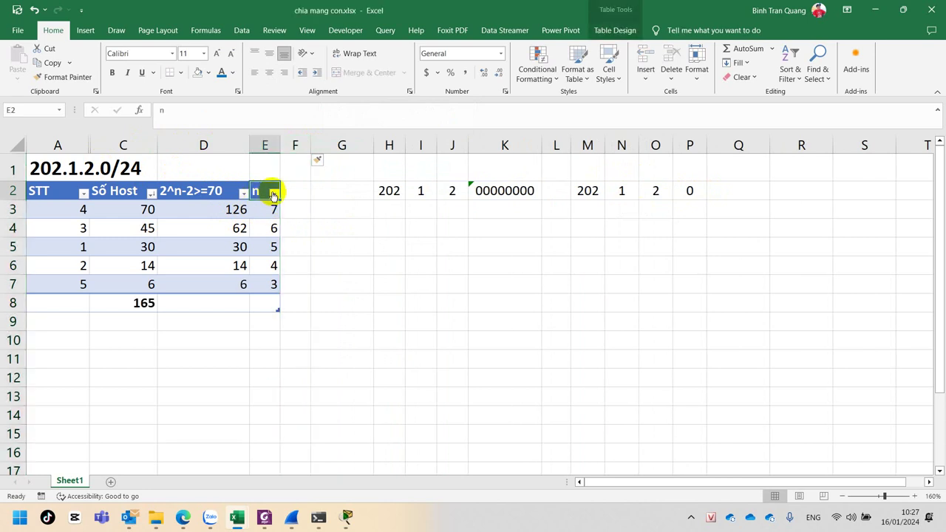
{"action": "left_click", "coordinate": [285, 190]}
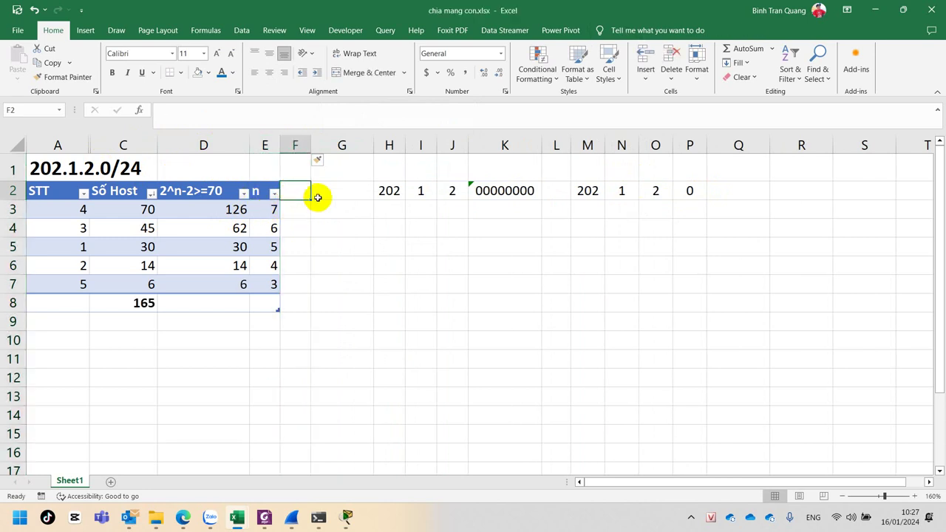
{"action": "type", "text": "Bit"}
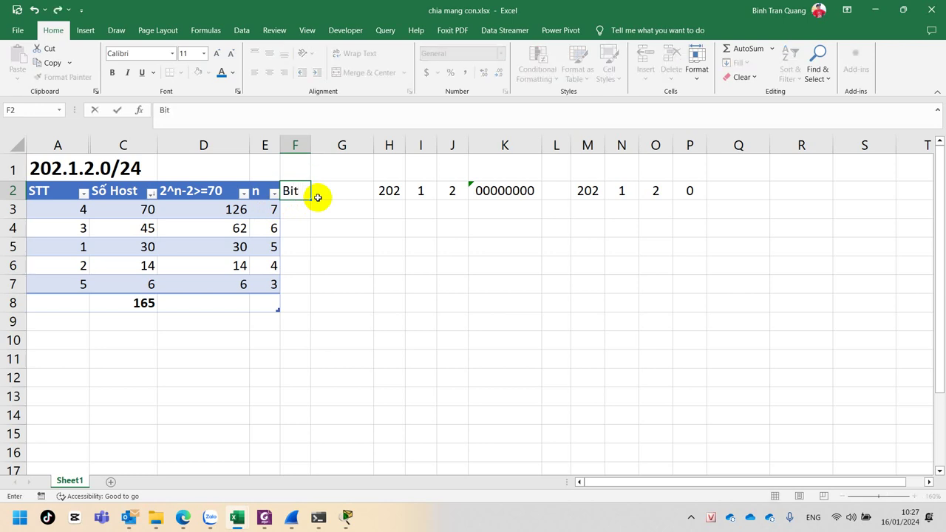
{"action": "type", "text": " MC"}
{"action": "key", "text": "Return"}
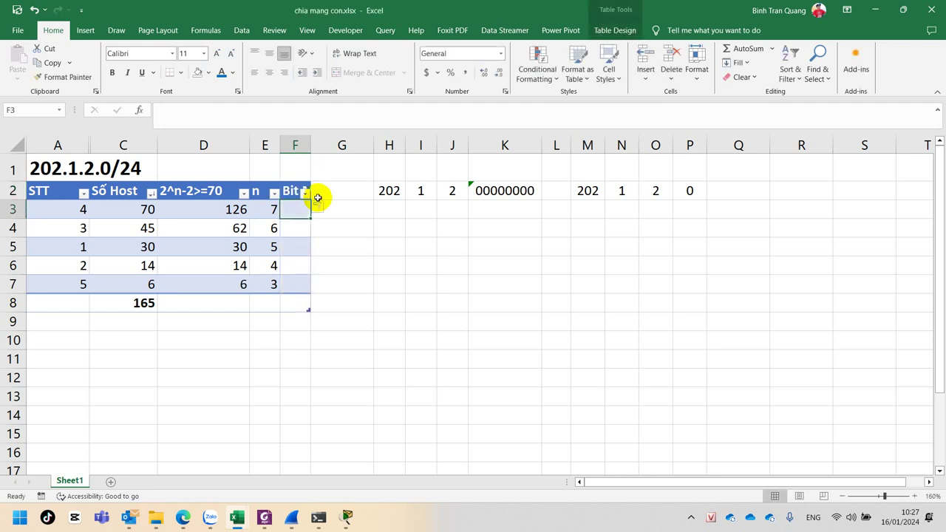
{"action": "double_click", "coordinate": [310, 145]}
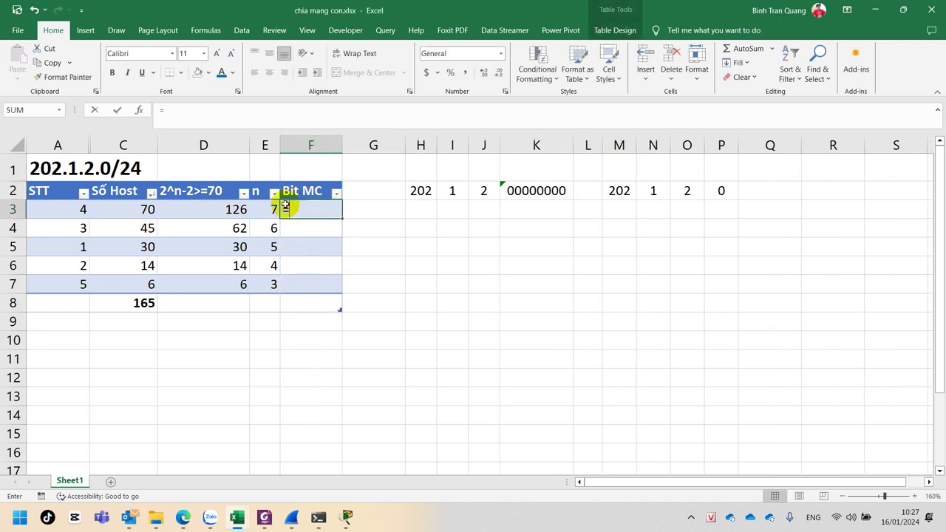
- Calculate the Bit MC column with =8-[@n] and review the 70-host row's n, Bit MC and capacity cells
{"action": "type", "text": "=8"}
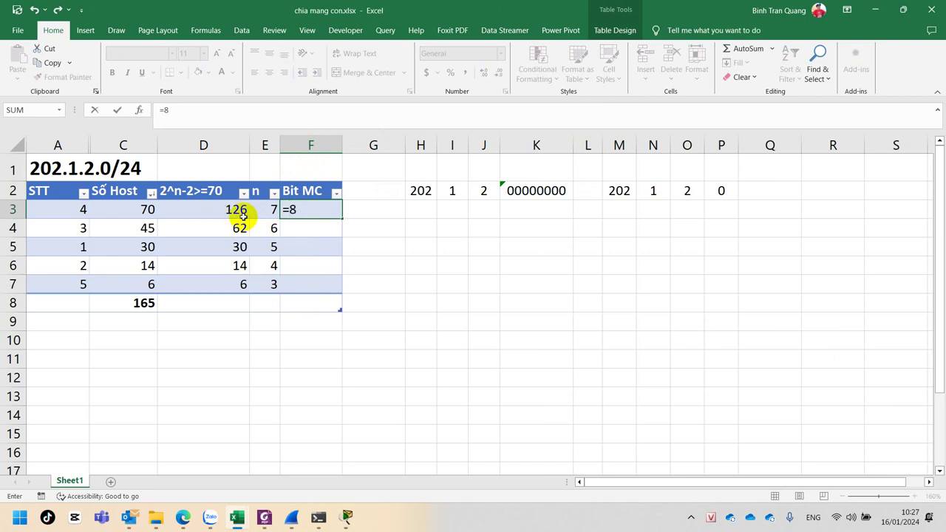
{"action": "type", "text": "-"}
{"action": "left_click", "coordinate": [255, 210]}
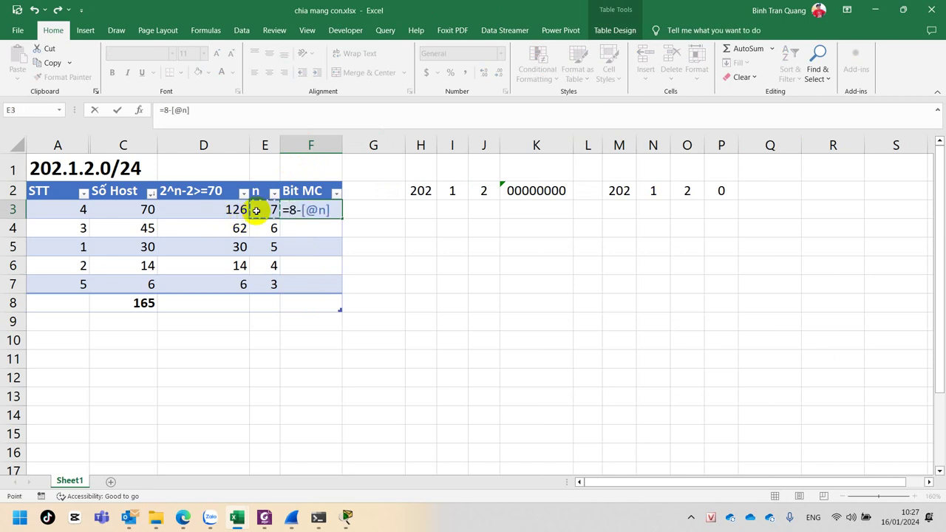
{"action": "key", "text": "Return"}
{"action": "left_click", "coordinate": [272, 212]}
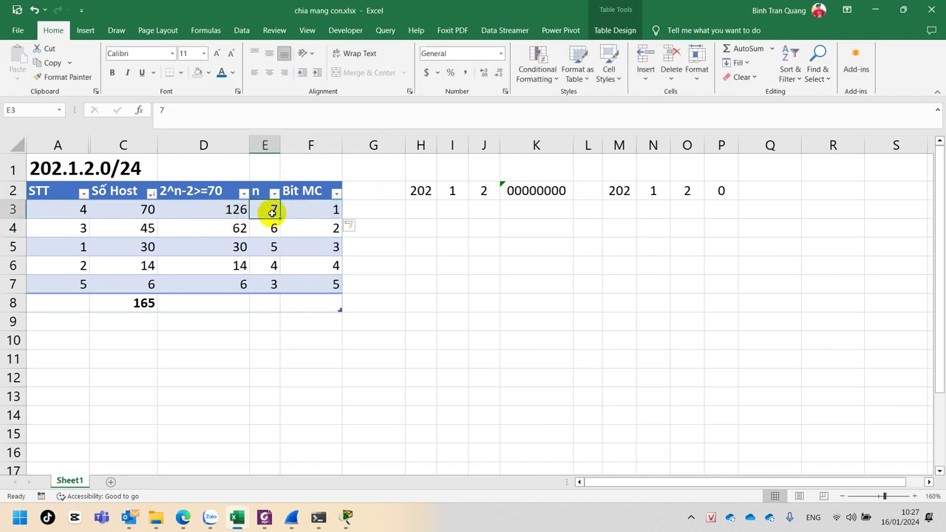
{"action": "left_click", "coordinate": [302, 210]}
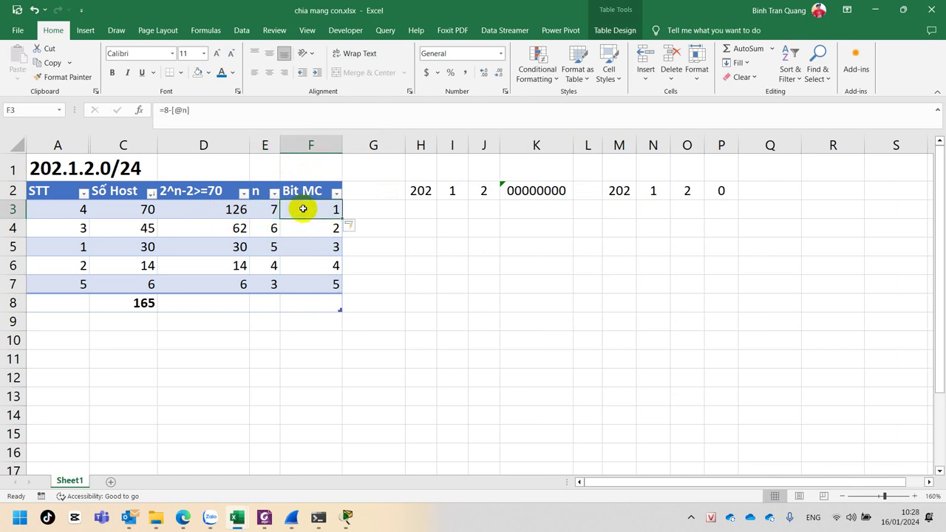
{"action": "left_click", "coordinate": [265, 213]}
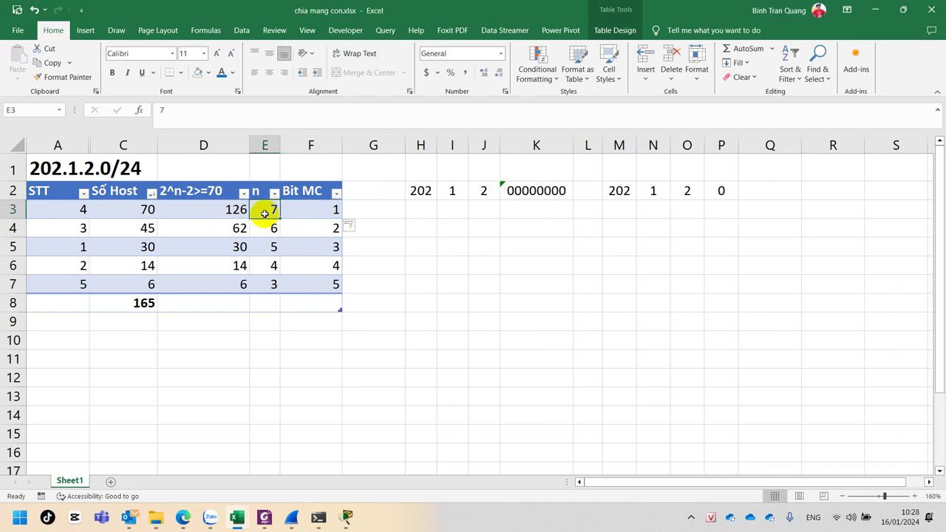
{"action": "left_click", "coordinate": [223, 211]}
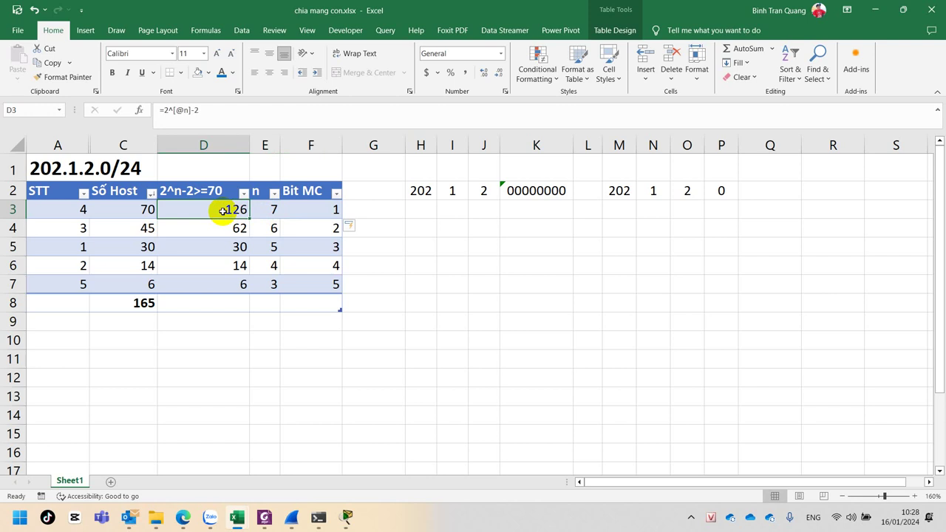
- Colour only the first digit of the binary octet in K2 red to mark the borrowed bit
{"action": "double_click", "coordinate": [550, 189]}
{"action": "left_click_drag", "start_coordinate": [514, 193], "coordinate": [508, 191]}
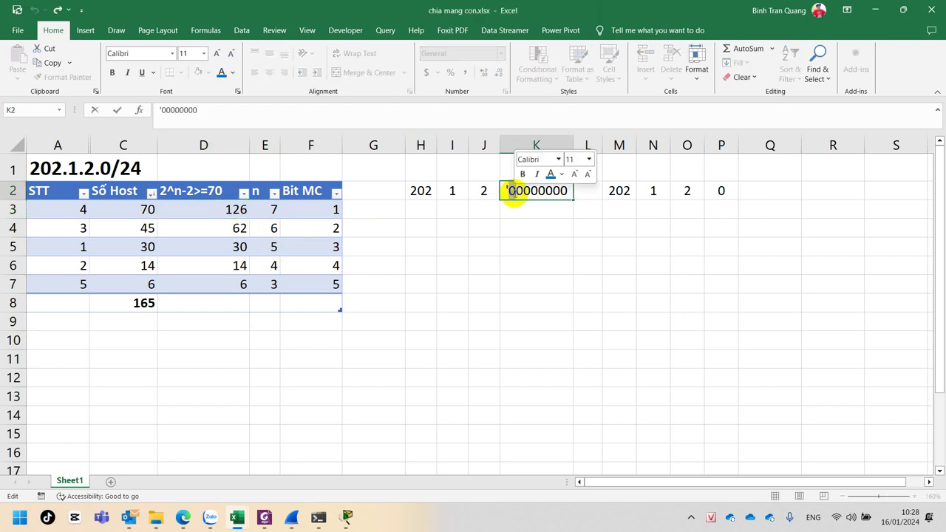
{"action": "left_click", "coordinate": [562, 174]}
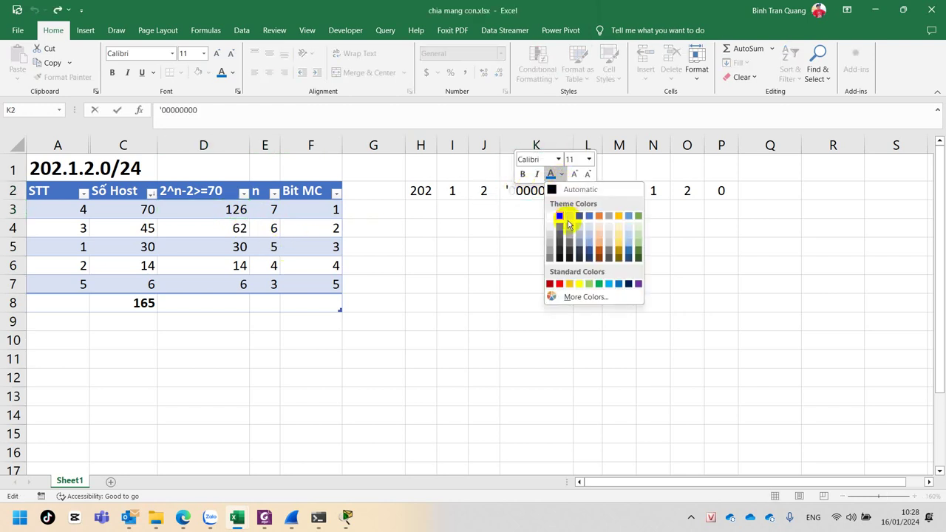
{"action": "left_click", "coordinate": [561, 284]}
{"action": "left_click", "coordinate": [533, 251]}
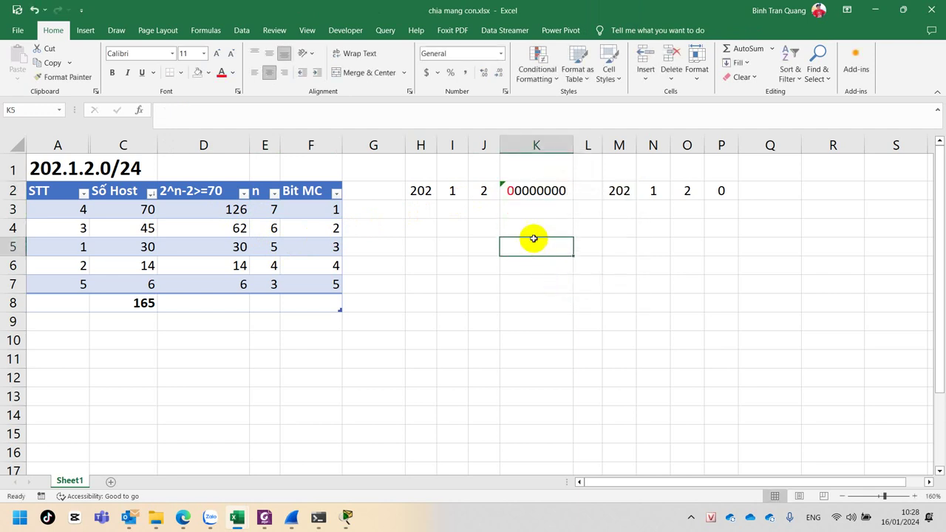
{"action": "left_click", "coordinate": [515, 191]}
{"action": "left_click", "coordinate": [632, 198]}
- Copy "Network address" from Lab+4.pdf in Foxit PhantomPDF into Q2 of the Excel sheet and fit column Q to the label
{"action": "left_click", "coordinate": [777, 195]}
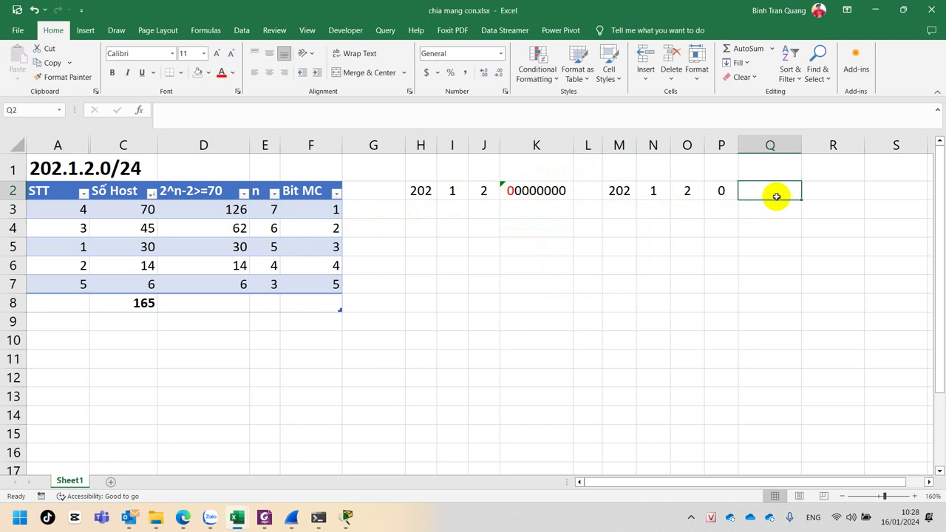
{"action": "left_click", "coordinate": [264, 517]}
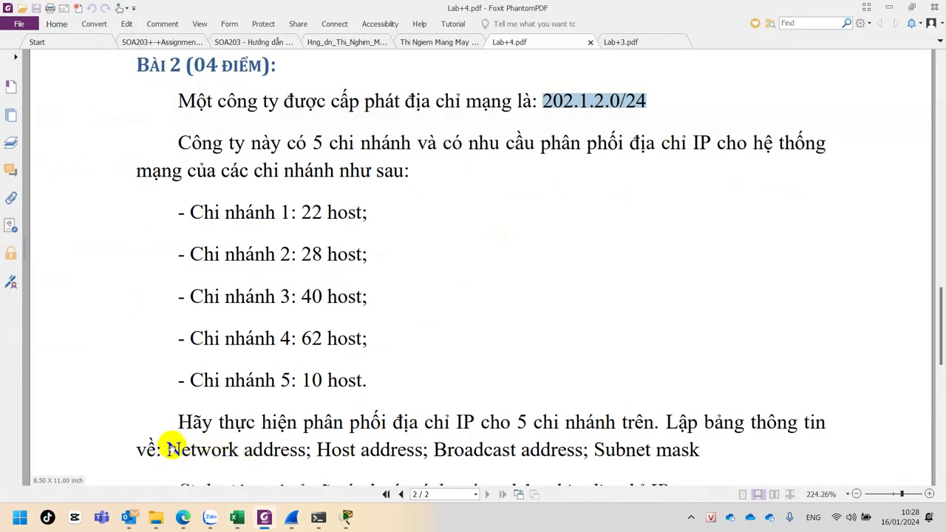
{"action": "left_click_drag", "start_coordinate": [169, 449], "coordinate": [304, 452]}
{"action": "key", "text": "ctrl+c"}
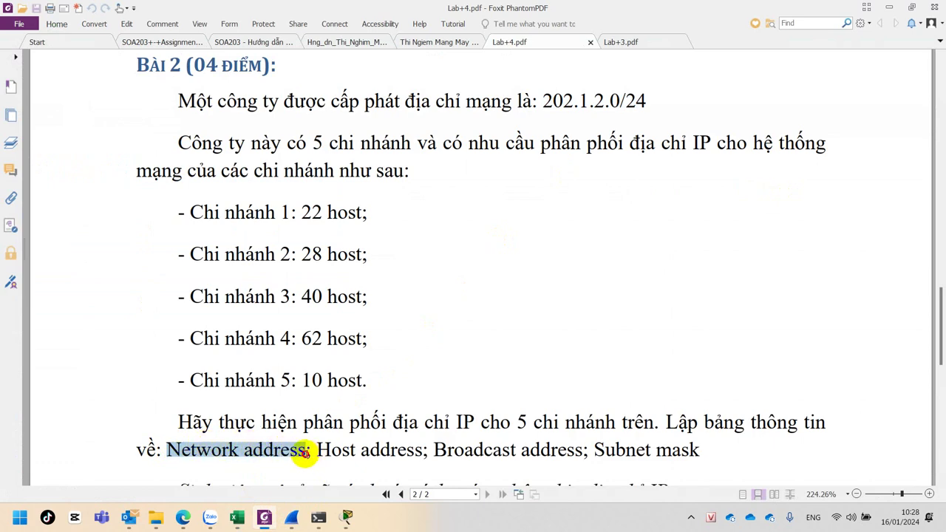
{"action": "key", "text": "alt+Tab"}
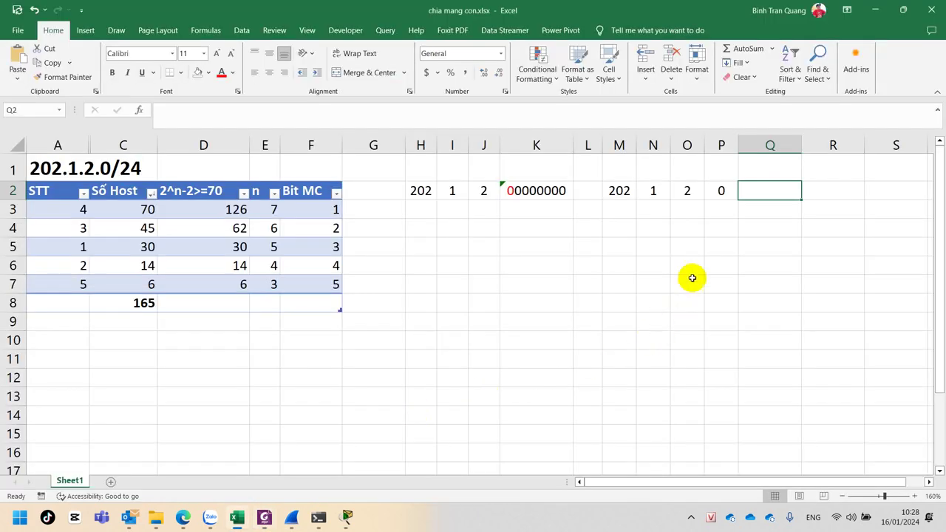
{"action": "double_click", "coordinate": [771, 191]}
{"action": "key", "text": "ctrl+v"}
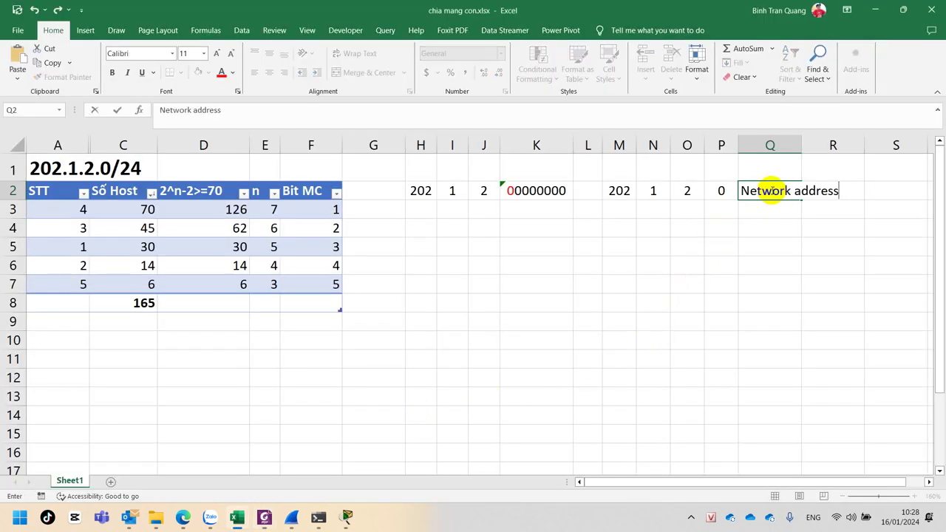
{"action": "key", "text": "Return"}
{"action": "double_click", "coordinate": [800, 142]}
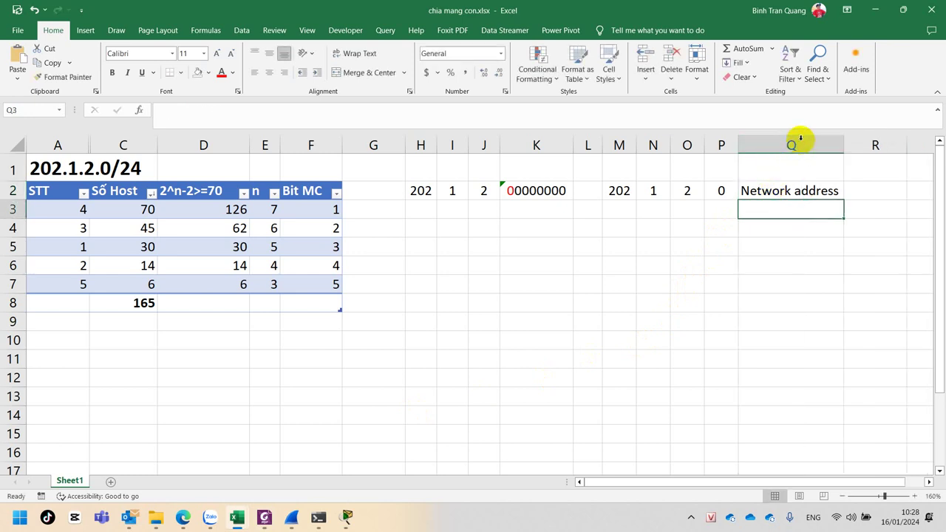
{"action": "left_click", "coordinate": [780, 190]}
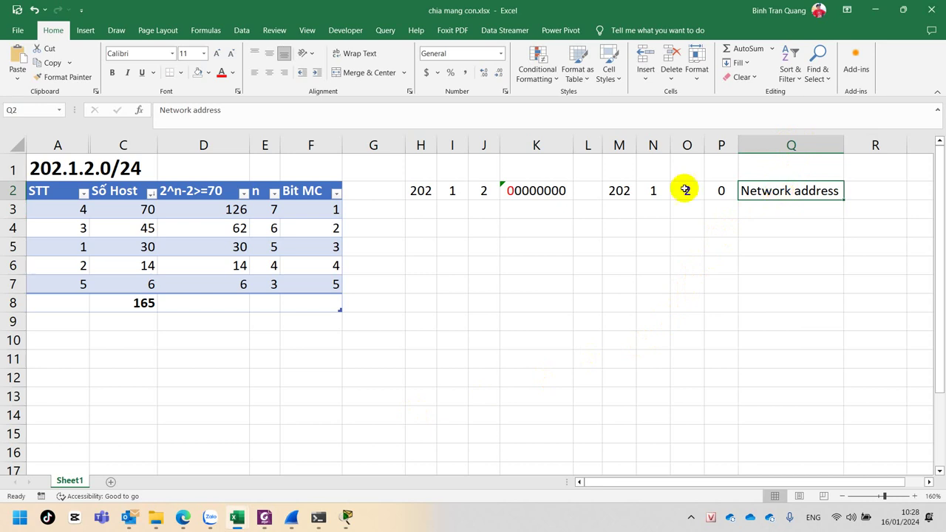
- Fill the row 2 addresses in columns H to P down to row 3 and change K3 to 00000001
{"action": "left_click", "coordinate": [422, 207]}
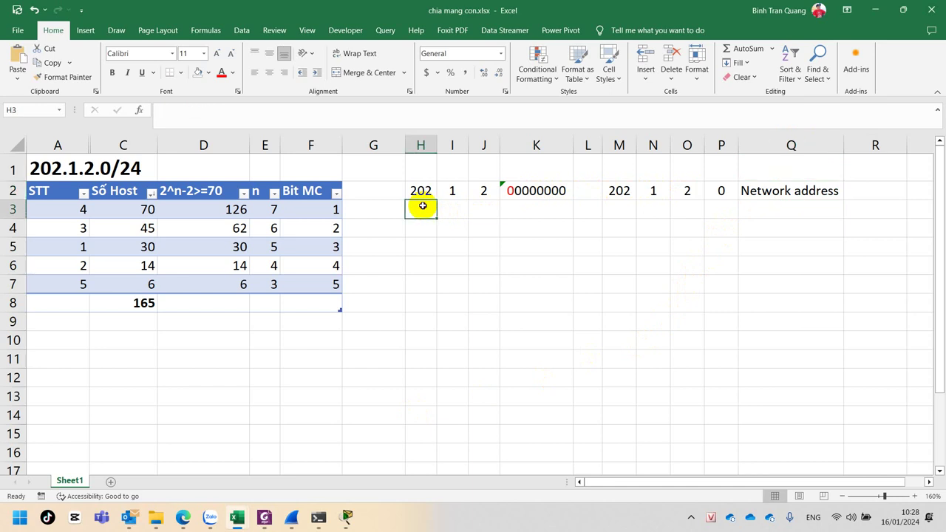
{"action": "left_click_drag", "start_coordinate": [422, 206], "coordinate": [724, 205]}
{"action": "key", "text": "ctrl+d"}
{"action": "left_click", "coordinate": [539, 210]}
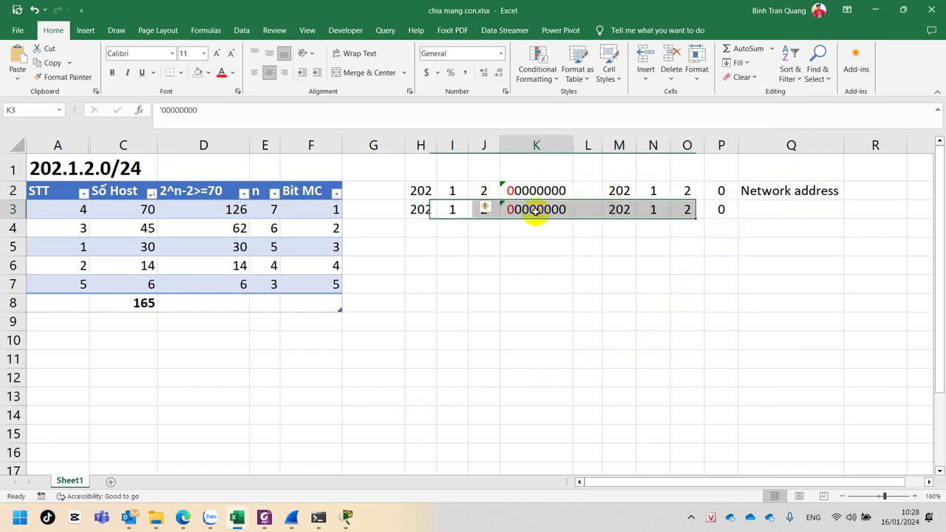
{"action": "double_click", "coordinate": [558, 210]}
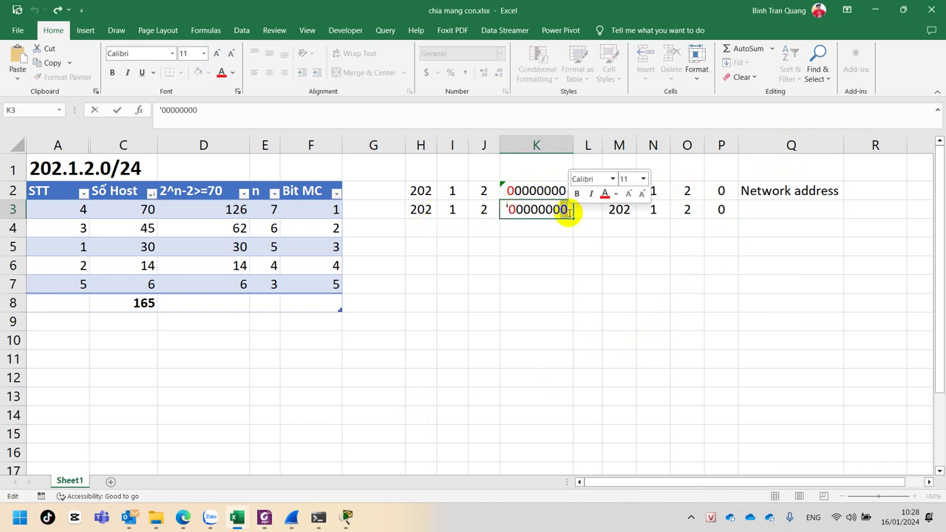
{"action": "type", "text": "1"}
{"action": "key", "text": "Return"}
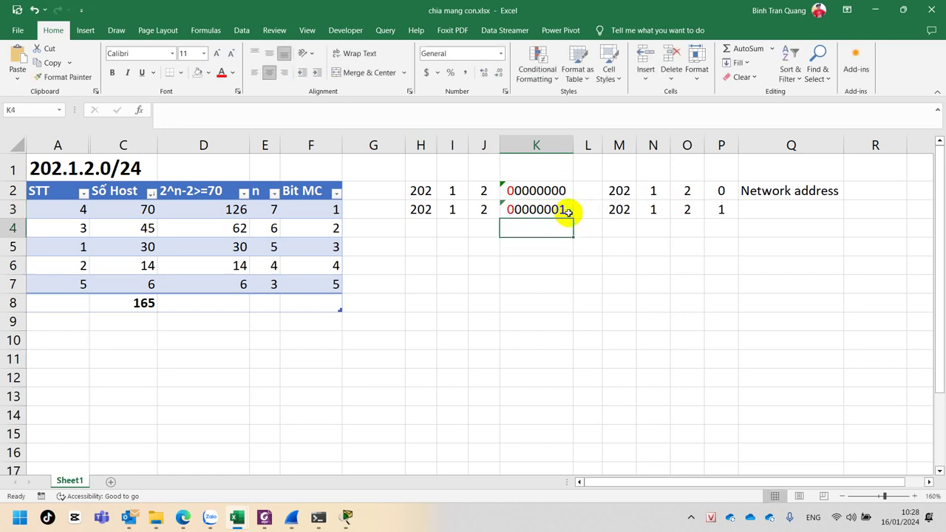
{"action": "left_click", "coordinate": [554, 210]}
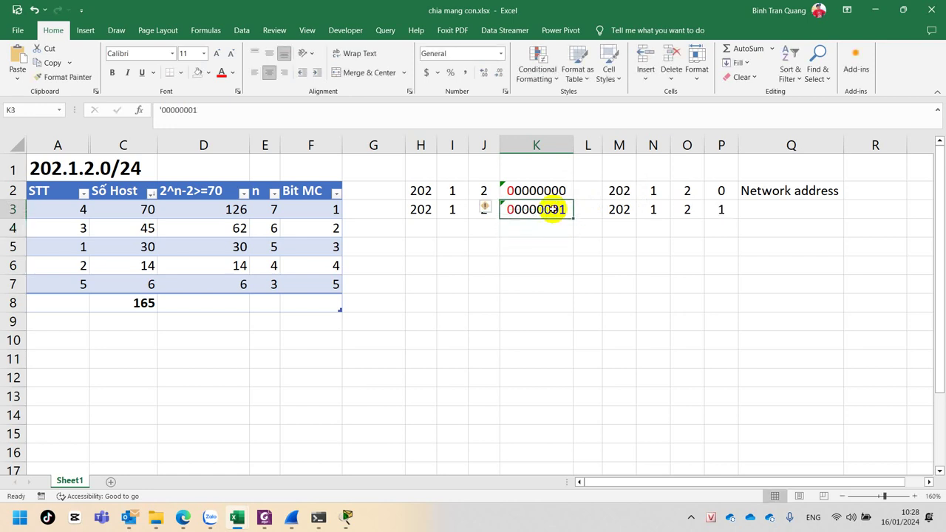
- Fill the row 3 addresses in columns H to P down to row 4 and change K4 to 01111110
{"action": "left_click", "coordinate": [404, 233]}
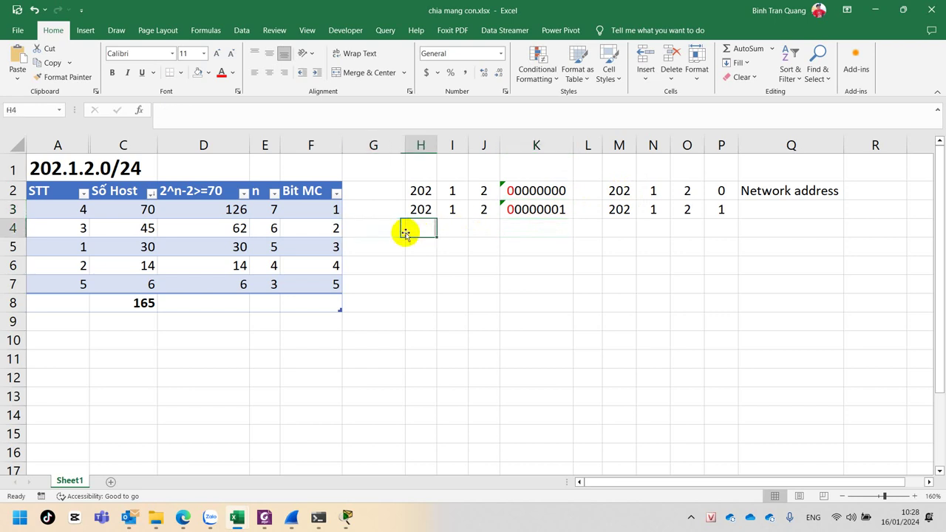
{"action": "left_click", "coordinate": [715, 226], "text": "shift"}
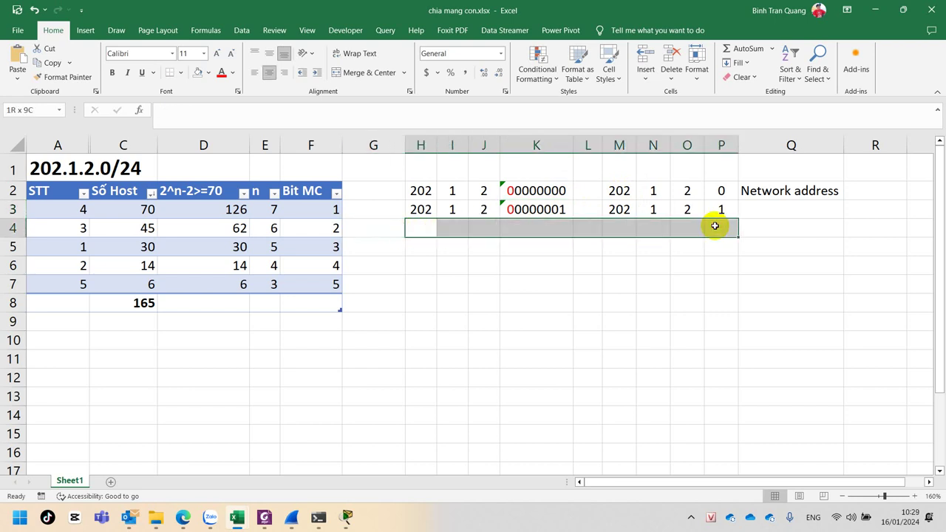
{"action": "key", "text": "ctrl+d"}
{"action": "double_click", "coordinate": [534, 229]}
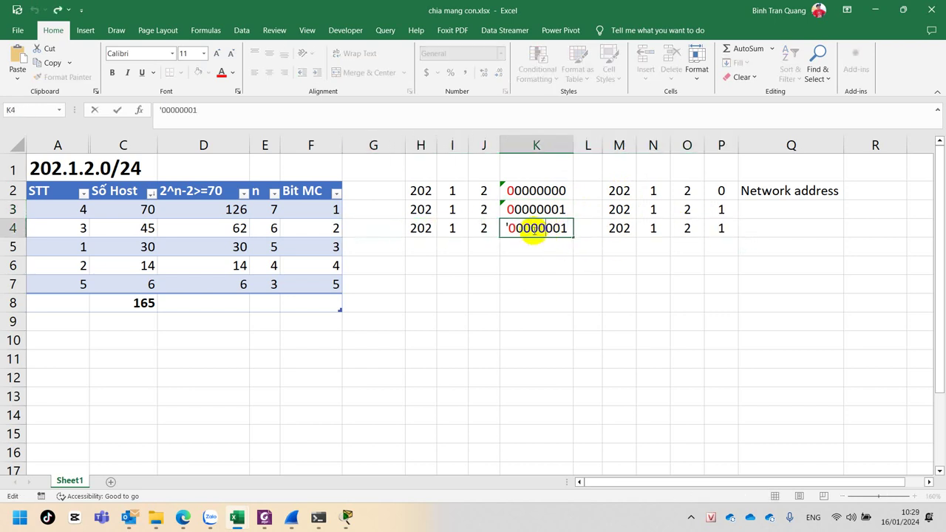
{"action": "left_click_drag", "start_coordinate": [510, 228], "coordinate": [566, 229]}
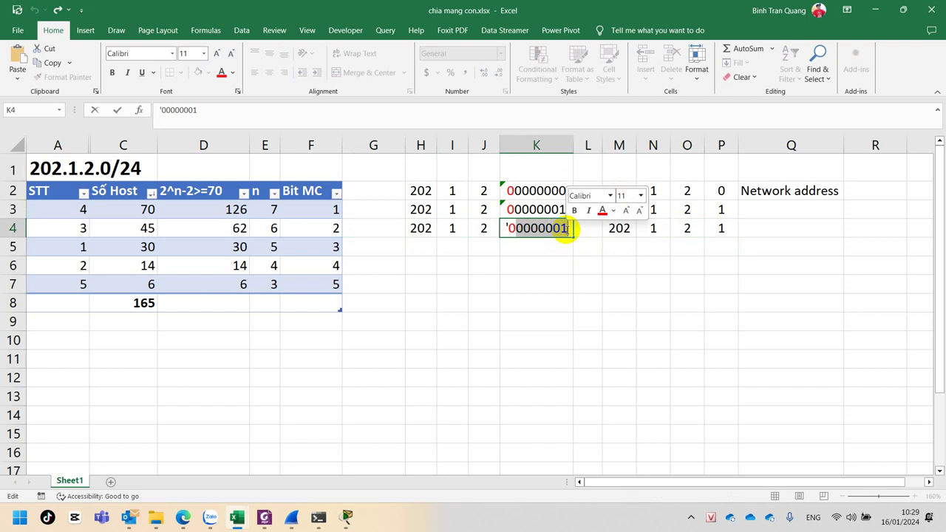
{"action": "type", "text": "111111"}
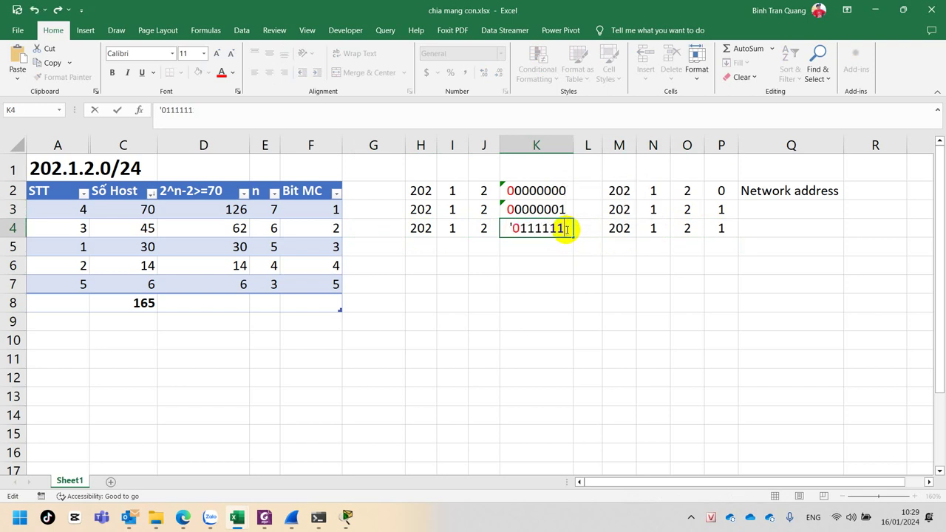
{"action": "type", "text": "0"}
{"action": "key", "text": "Return"}
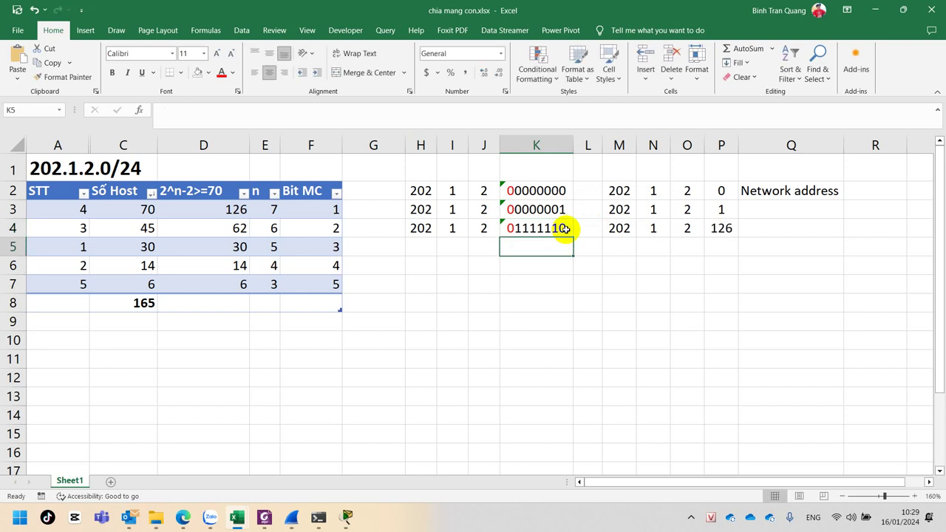
{"action": "left_click", "coordinate": [722, 228]}
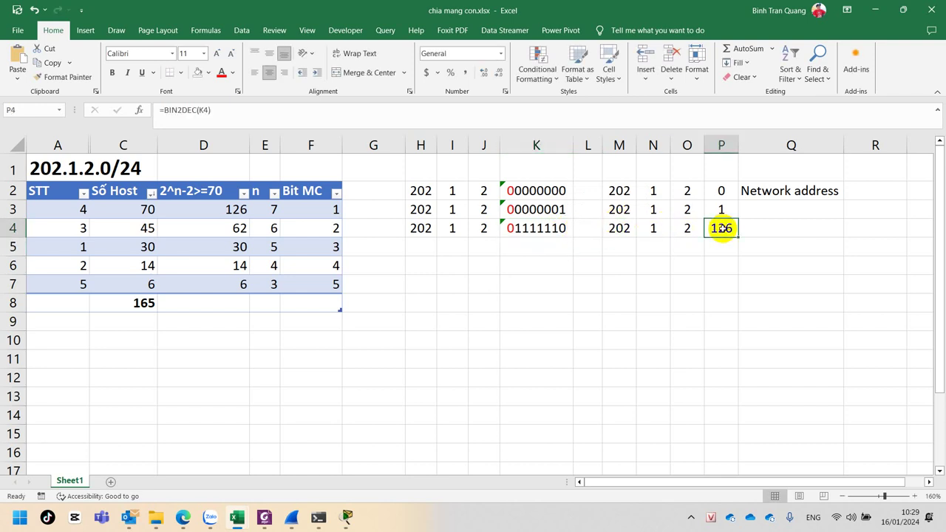
- Fill the row 4 addresses in columns H to P down to row 5 and change K5 to 01111111
{"action": "left_click", "coordinate": [431, 247]}
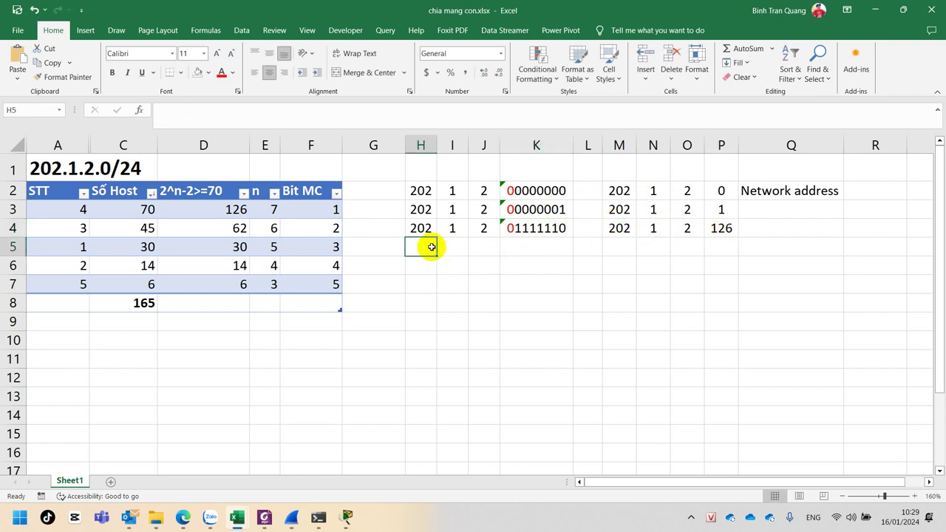
{"action": "left_click", "coordinate": [714, 246], "text": "shift"}
{"action": "key", "text": "ctrl+d"}
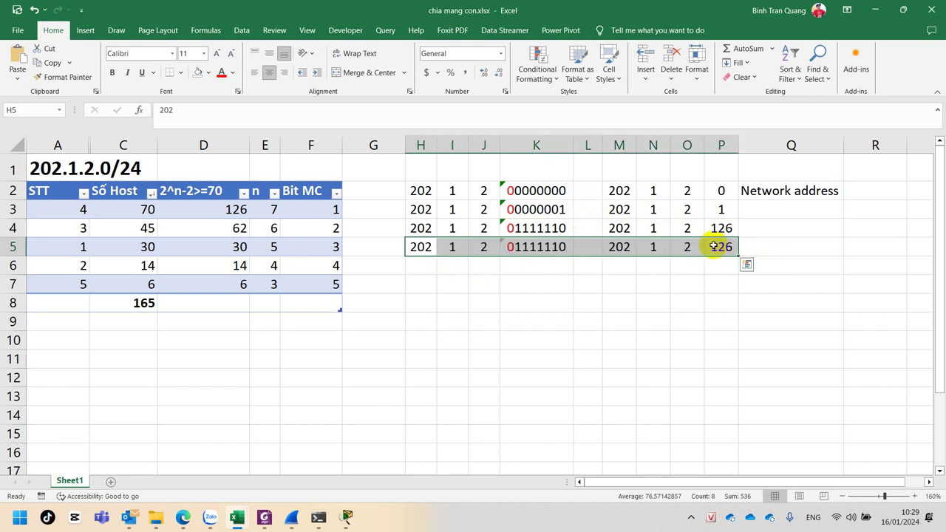
{"action": "double_click", "coordinate": [561, 247]}
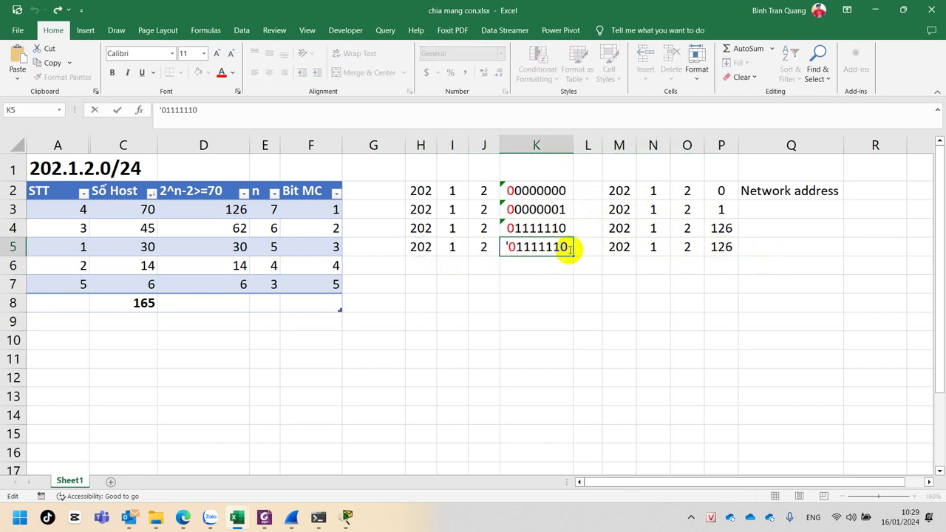
{"action": "left_click_drag", "start_coordinate": [561, 246], "coordinate": [569, 246]}
{"action": "type", "text": "1"}
{"action": "left_click", "coordinate": [714, 253]}
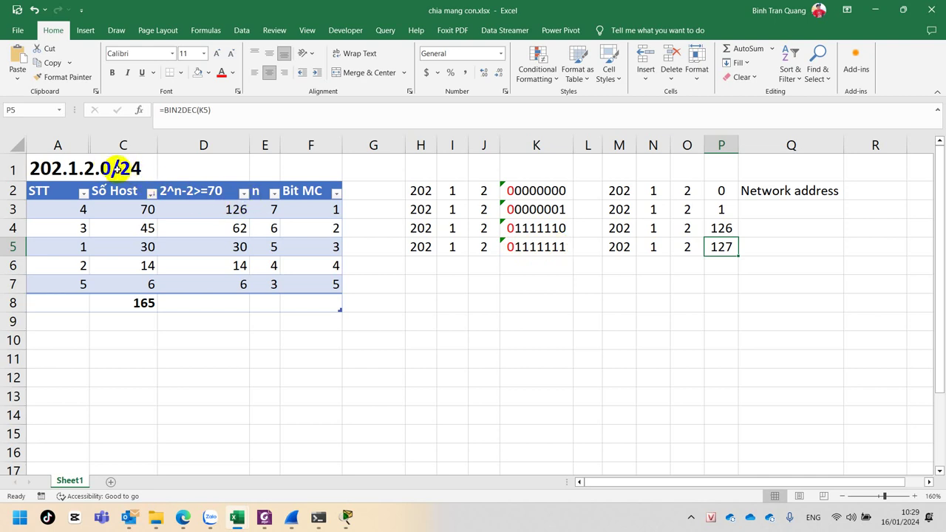
{"action": "left_click", "coordinate": [191, 168]}
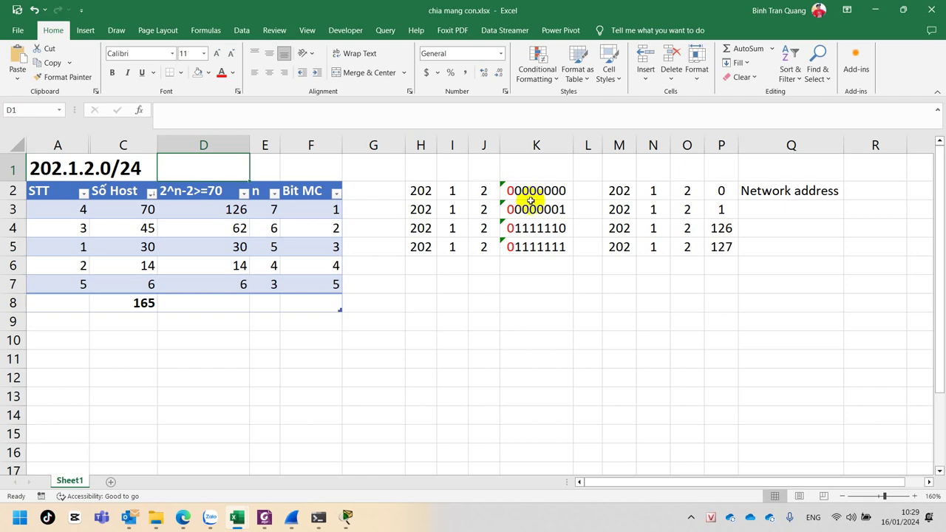
- Copy "Host address" from Lab+4.pdf in Foxit PhantomPDF into Q3 and Q4 of the Excel sheet
{"action": "left_click", "coordinate": [264, 517]}
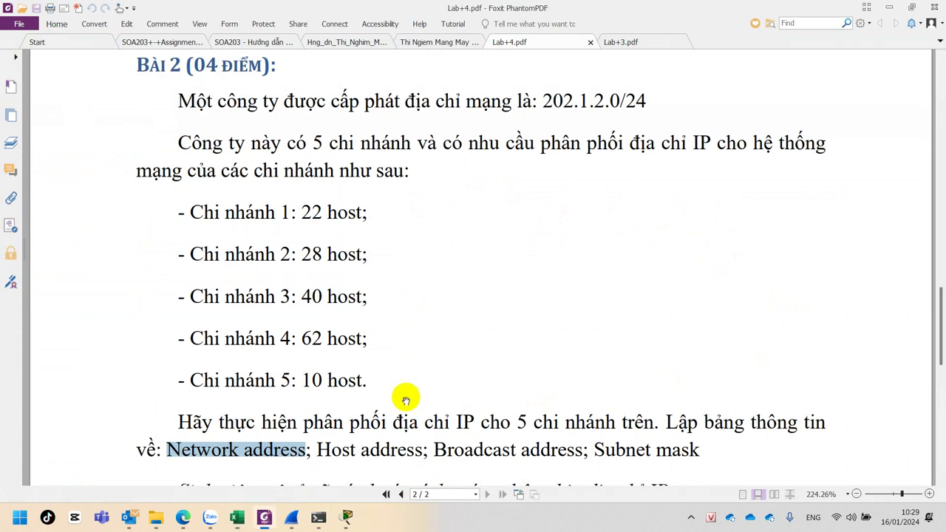
{"action": "mouse_move", "coordinate": [322, 439]}
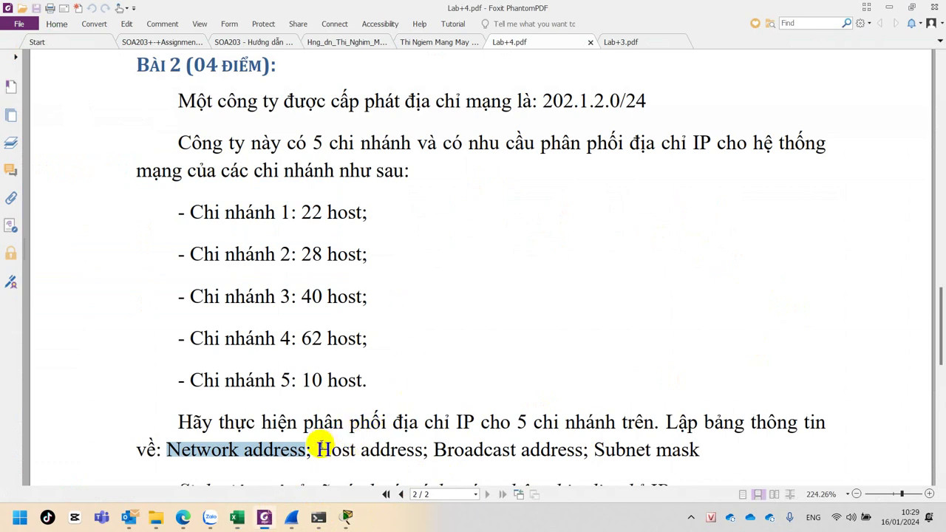
{"action": "left_click_drag", "start_coordinate": [319, 449], "coordinate": [426, 453]}
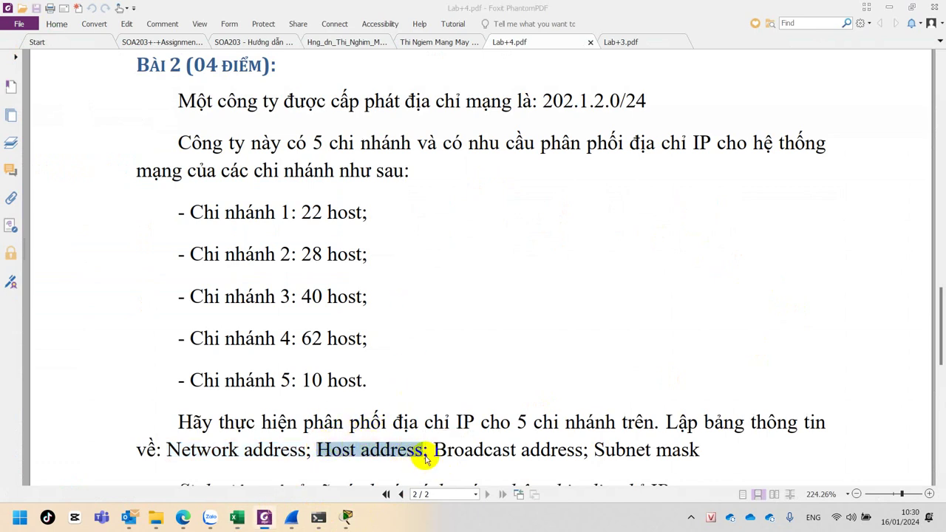
{"action": "key", "text": "alt+Tab"}
{"action": "left_click", "coordinate": [762, 207]}
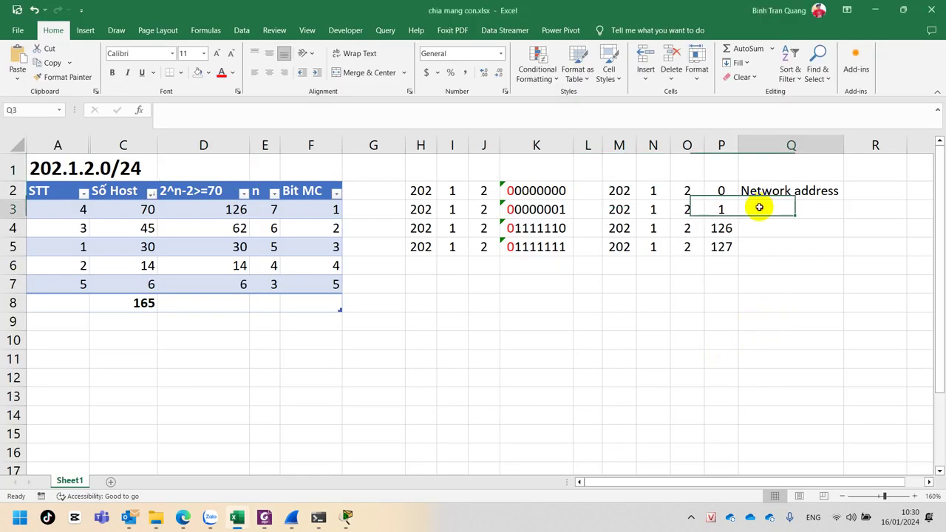
{"action": "type", "text": "Host address"}
{"action": "left_click", "coordinate": [753, 229]}
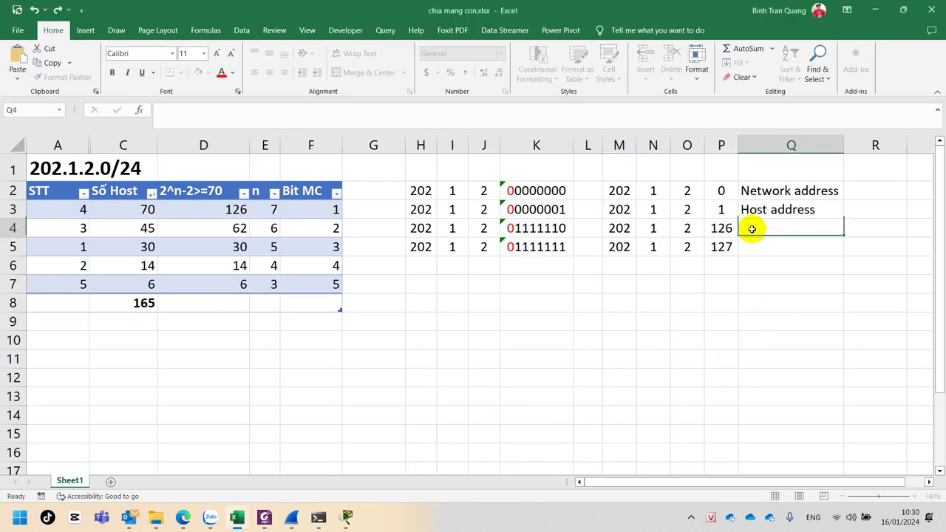
{"action": "type", "text": "Host address"}
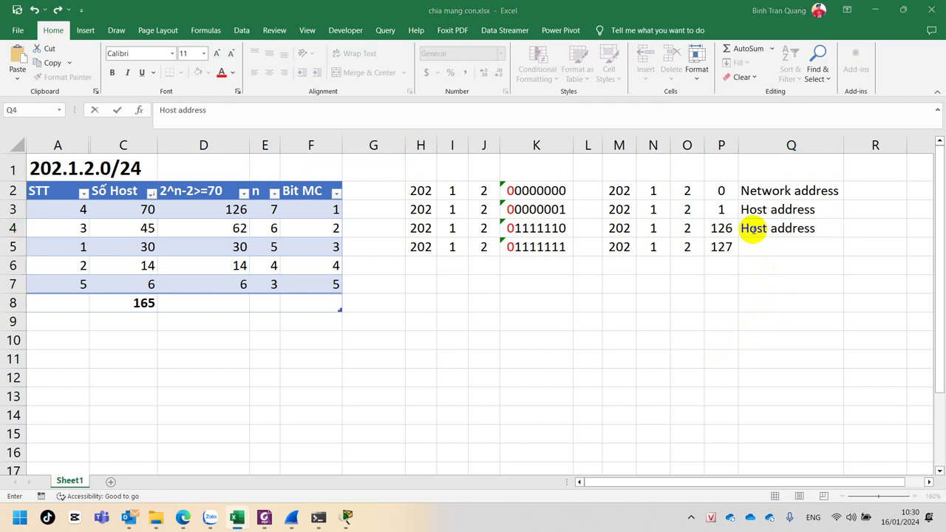
- Copy "Broadcast address" from Lab+4.pdf in Foxit PhantomPDF into Q5 of the Excel sheet and widen column Q to fit it
{"action": "key", "text": "alt+Tab"}
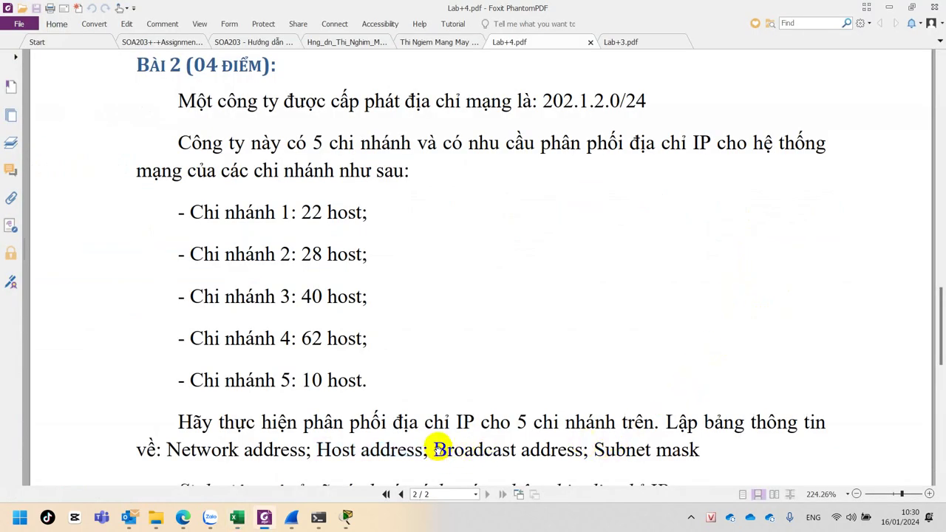
{"action": "left_click_drag", "start_coordinate": [434, 449], "coordinate": [582, 451]}
{"action": "key", "text": "ctrl+c"}
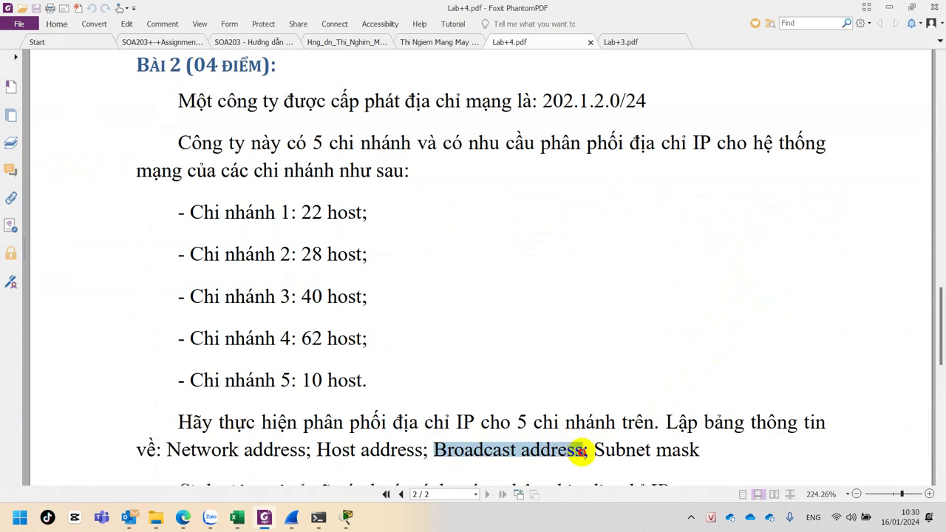
{"action": "key", "text": "alt+Tab"}
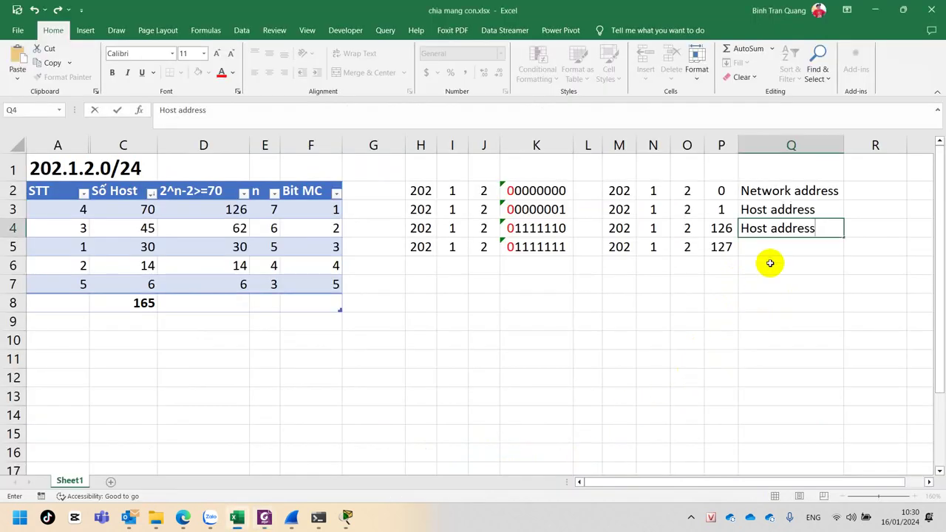
{"action": "left_click", "coordinate": [771, 249]}
{"action": "key", "text": "ctrl+v"}
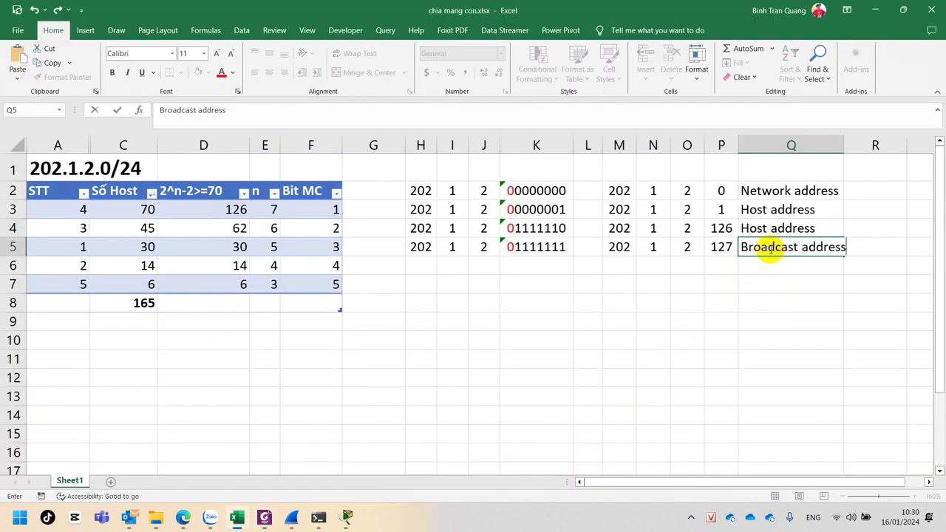
{"action": "left_click", "coordinate": [773, 275]}
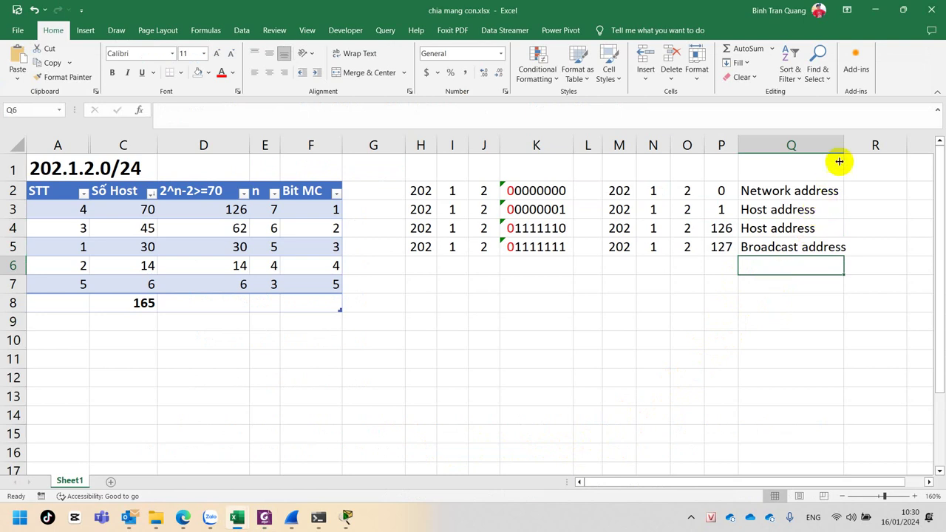
{"action": "left_click_drag", "start_coordinate": [843, 145], "coordinate": [859, 147]}
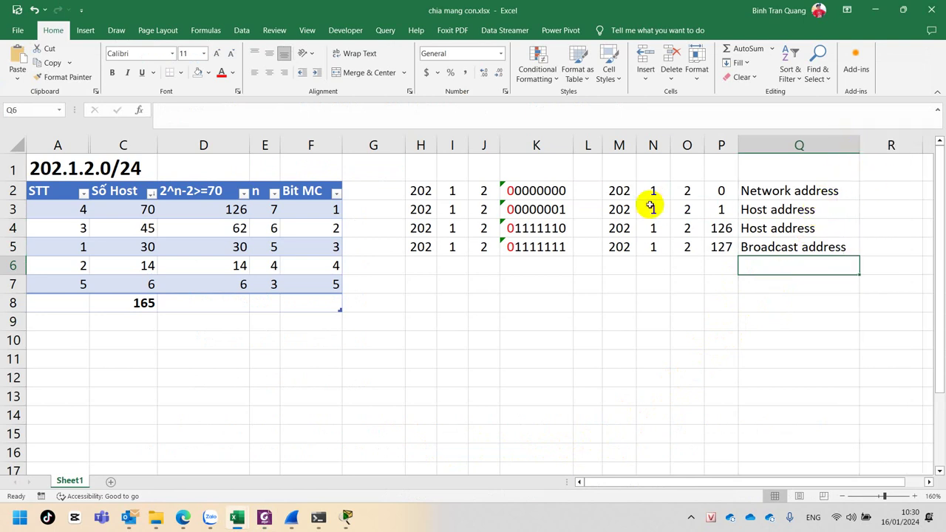
- Enter the prefix length /25 as text in R2 beside the network address label
{"action": "left_click", "coordinate": [511, 191]}
{"action": "left_click", "coordinate": [877, 192]}
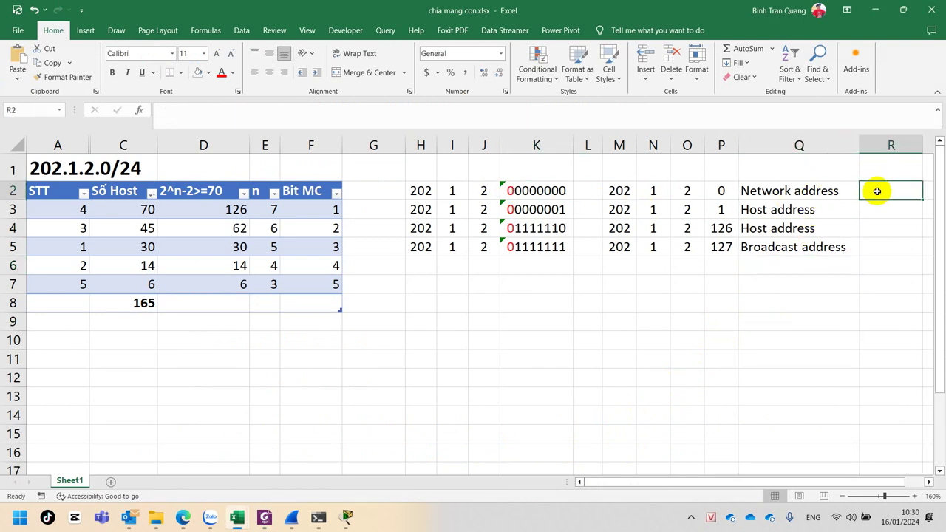
{"action": "type", "text": "'/"}
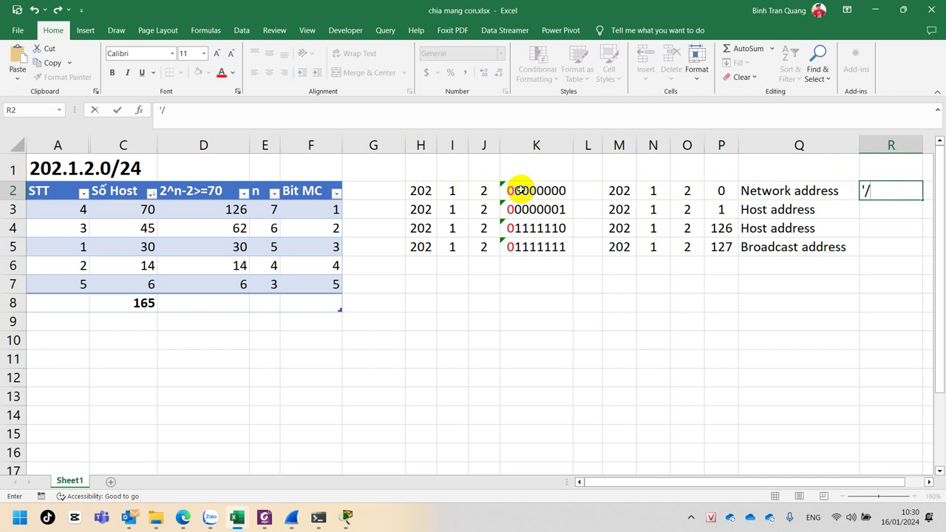
{"action": "type", "text": "25"}
{"action": "key", "text": "Return"}
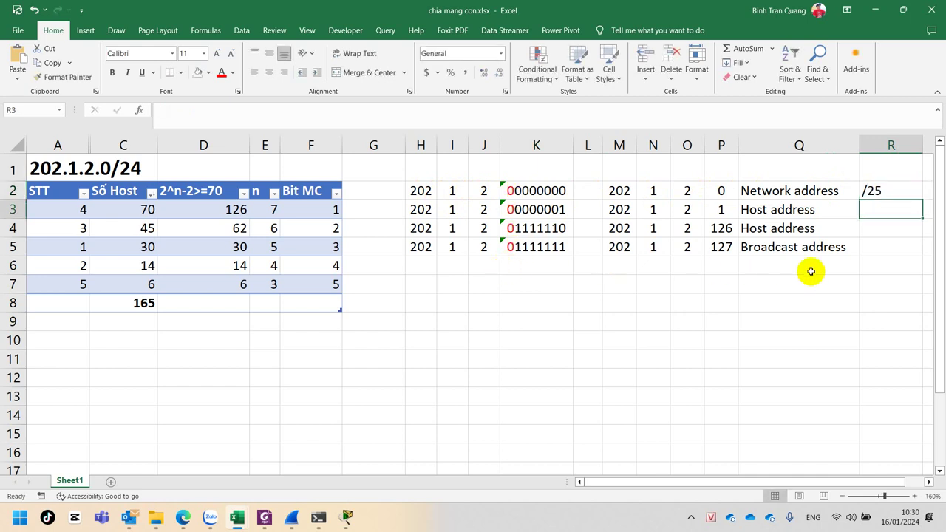
- Copy "Subnet mask" from Lab+4.pdf in Foxit PhantomPDF into Q6 of the Excel sheet
{"action": "left_click", "coordinate": [264, 517]}
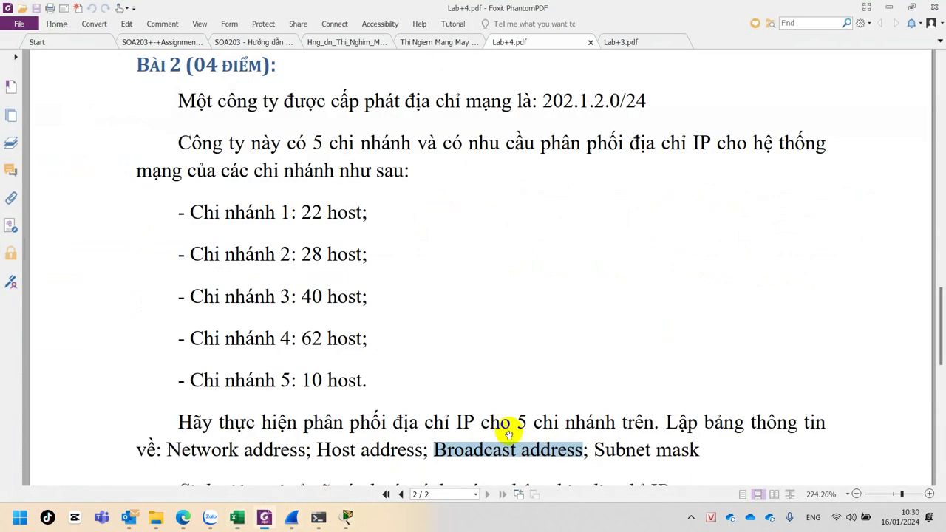
{"action": "left_click", "coordinate": [601, 450]}
{"action": "left_click_drag", "start_coordinate": [601, 449], "coordinate": [705, 451]}
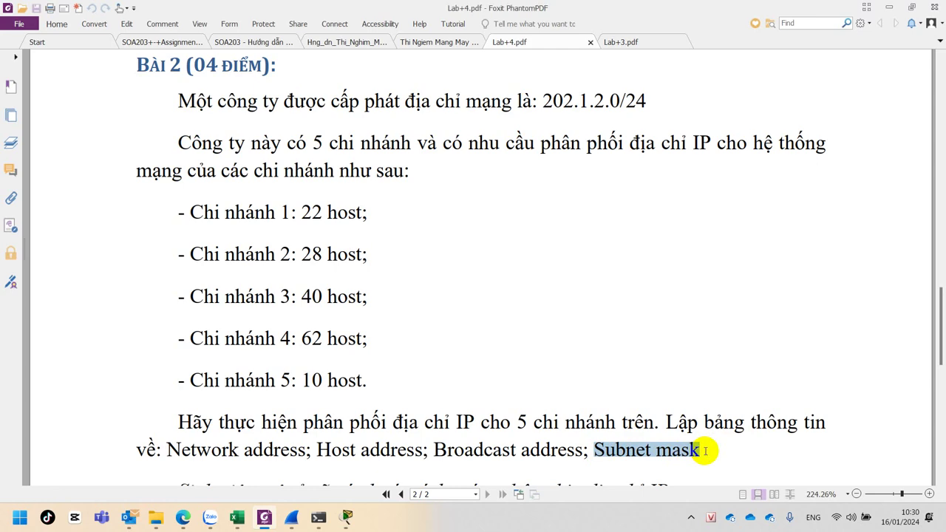
{"action": "key", "text": "alt+Tab"}
{"action": "left_click", "coordinate": [749, 268]}
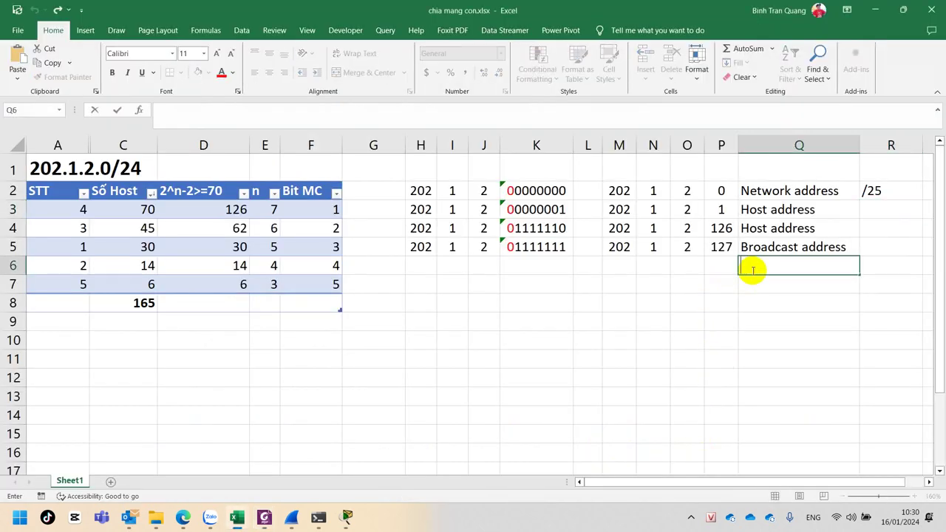
{"action": "type", "text": "Subnet mask"}
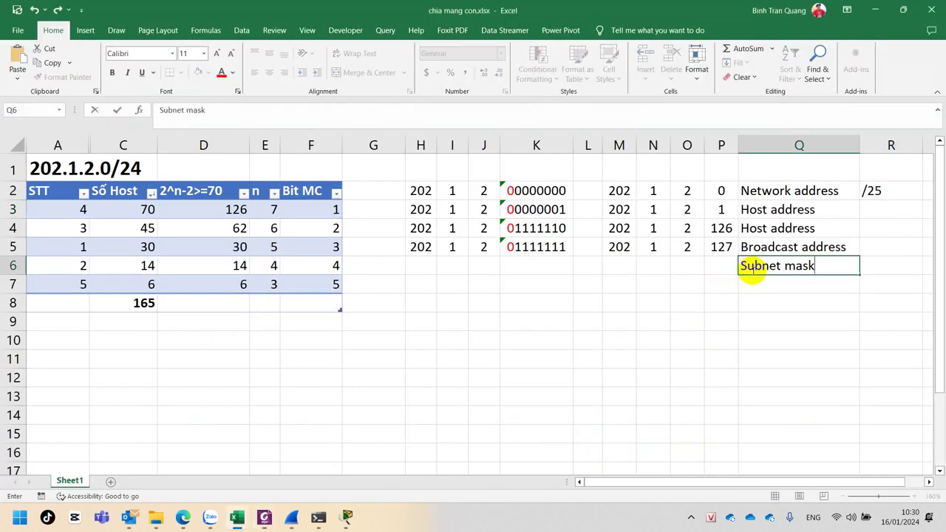
- Enter 255 in H6, I6 and J6 as the first three octets of the subnet mask
{"action": "left_click", "coordinate": [421, 266]}
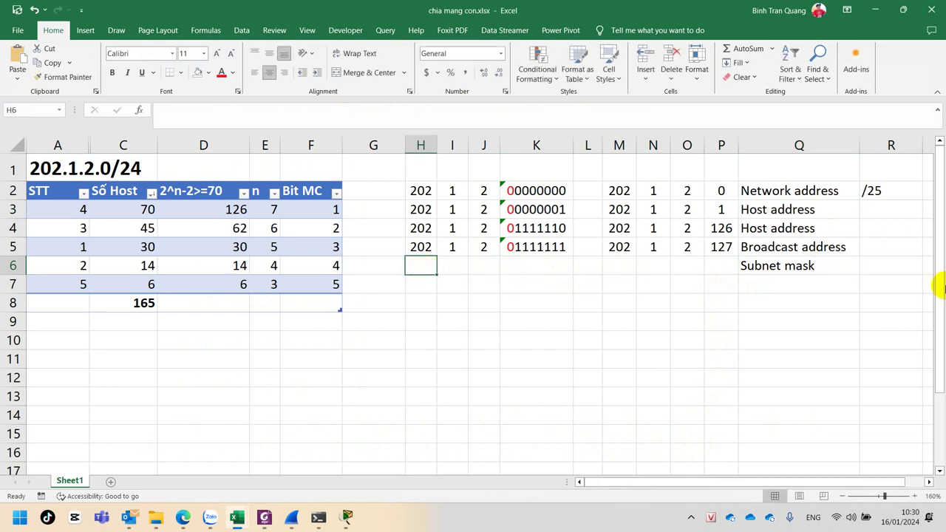
{"action": "type", "text": "255"}
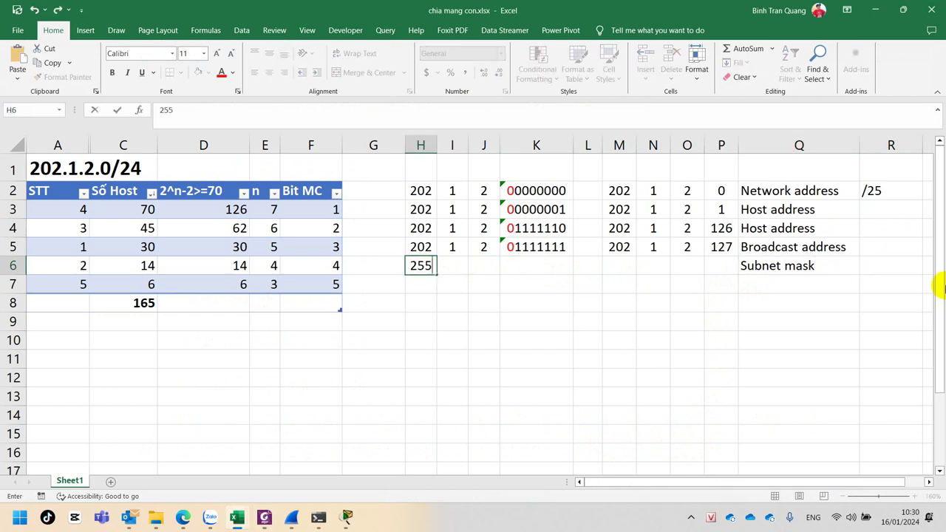
{"action": "key", "text": "Tab"}
{"action": "type", "text": "255"}
{"action": "key", "text": "Tab"}
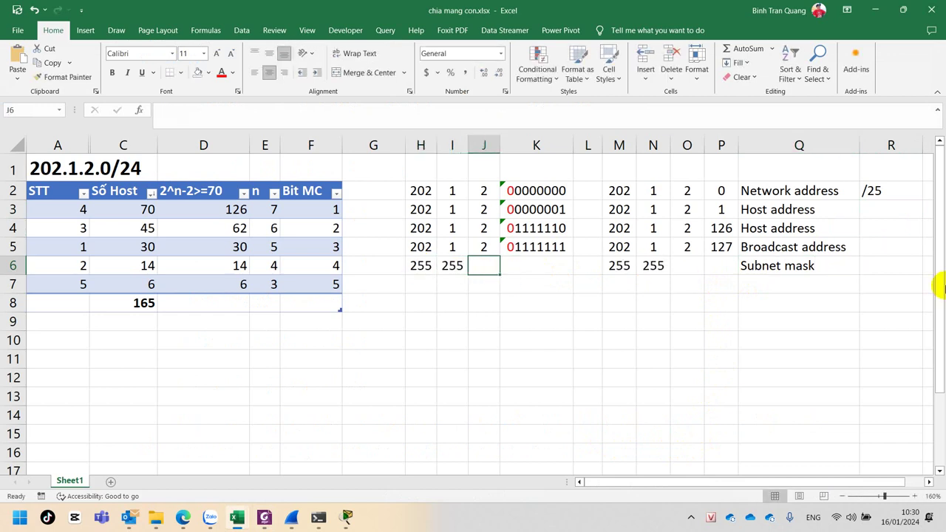
{"action": "type", "text": "255"}
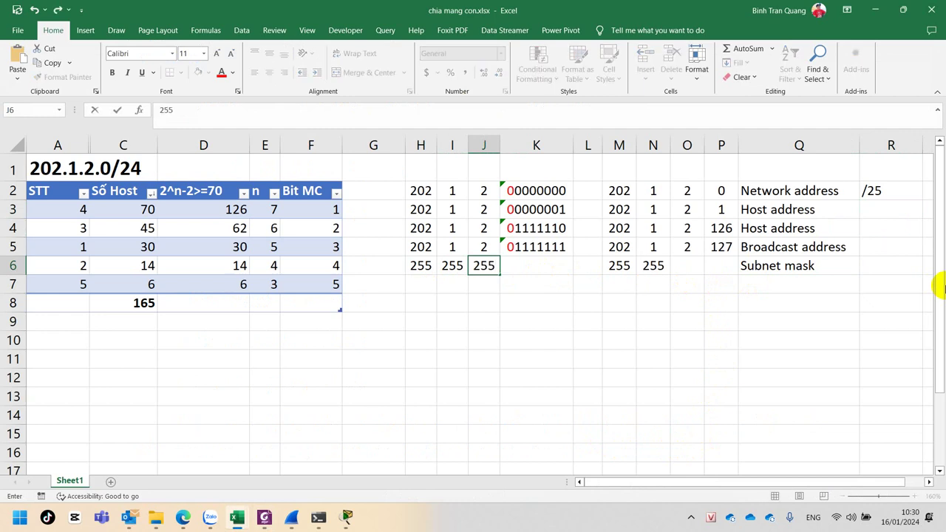
{"action": "key", "text": "Tab"}
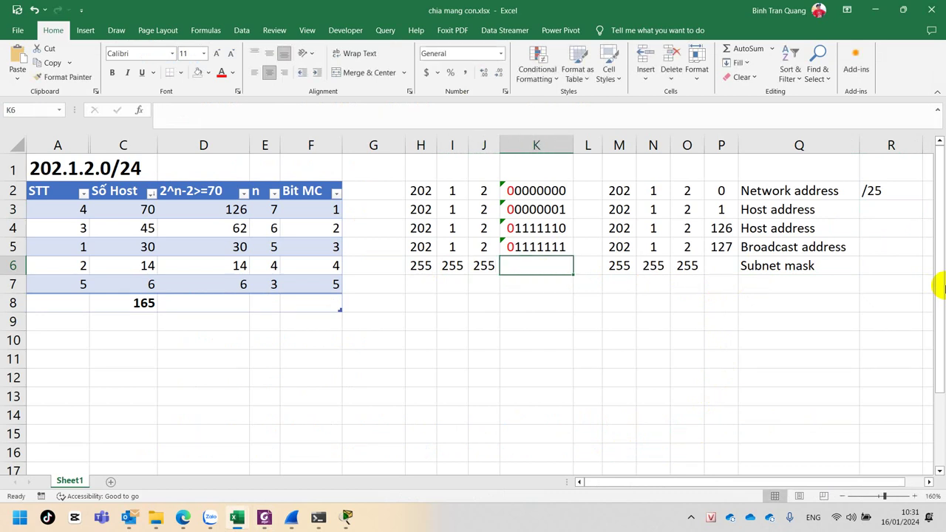
- Copy the binary value of K2 into K6 and fill the BIN2DEC formula from P5 down to P6
{"action": "key", "text": "ctrl+d"}
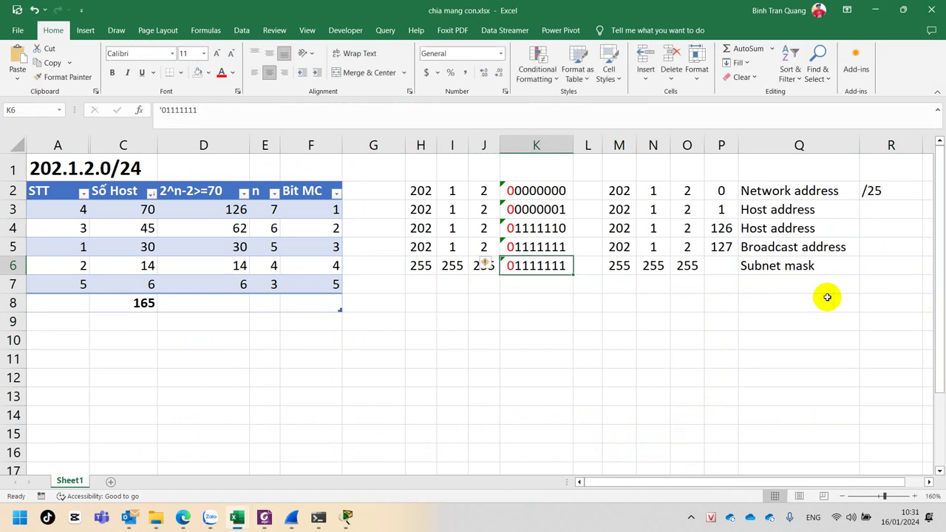
{"action": "double_click", "coordinate": [510, 268]}
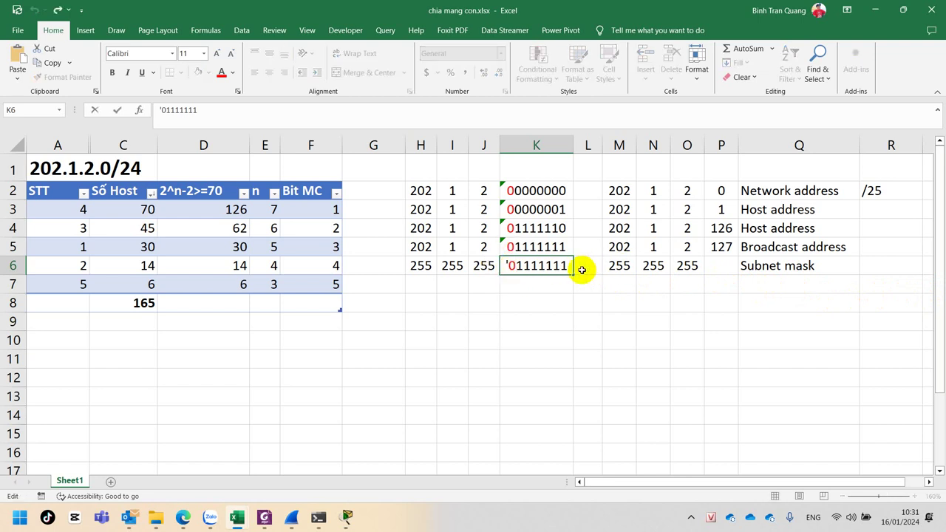
{"action": "left_click", "coordinate": [536, 190]}
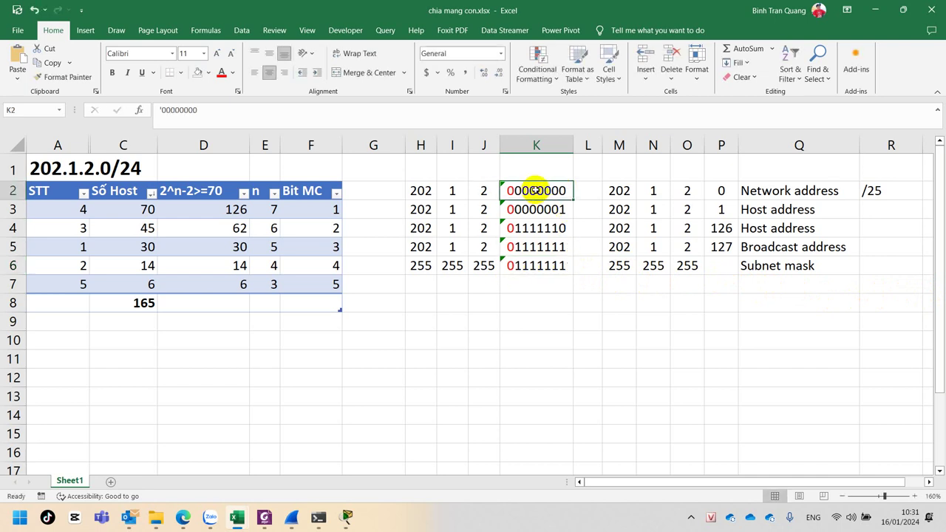
{"action": "key", "text": "ctrl+c"}
{"action": "left_click", "coordinate": [527, 265]}
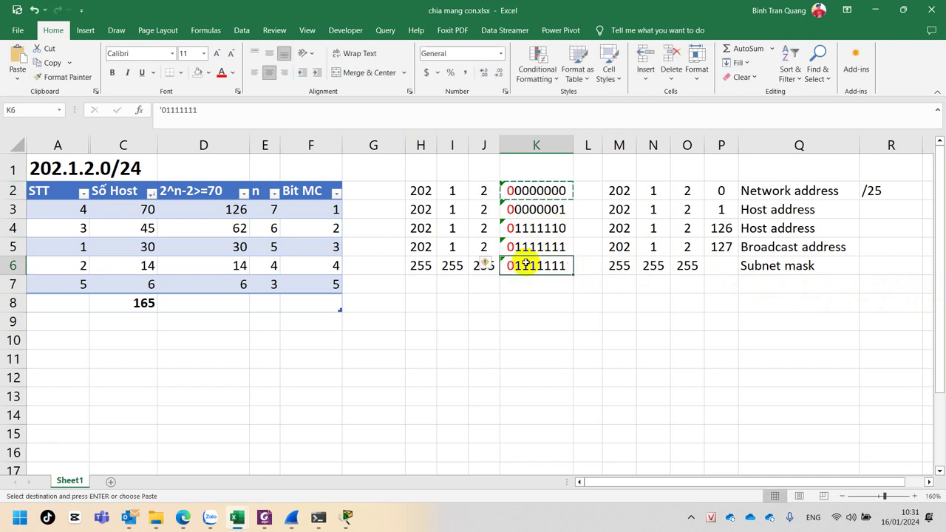
{"action": "key", "text": "ctrl+v"}
{"action": "left_click", "coordinate": [722, 268]}
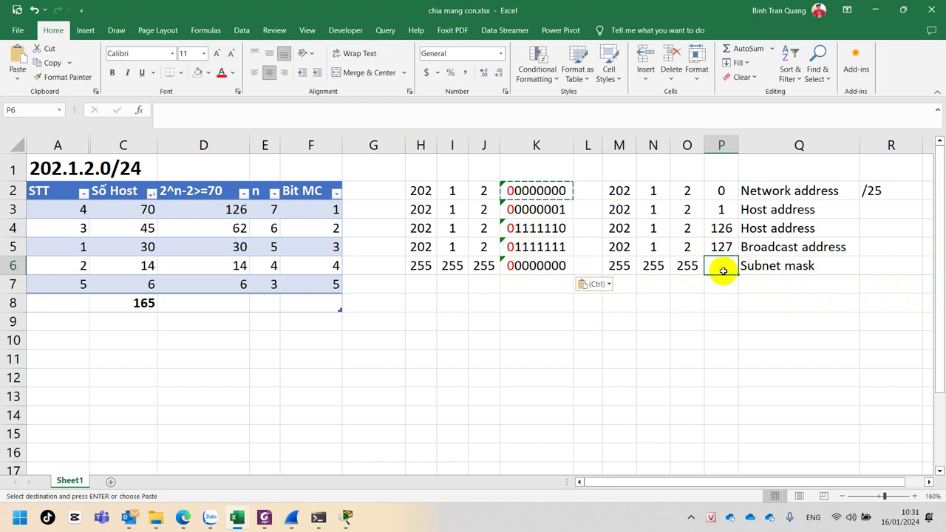
{"action": "key", "text": "ctrl+d"}
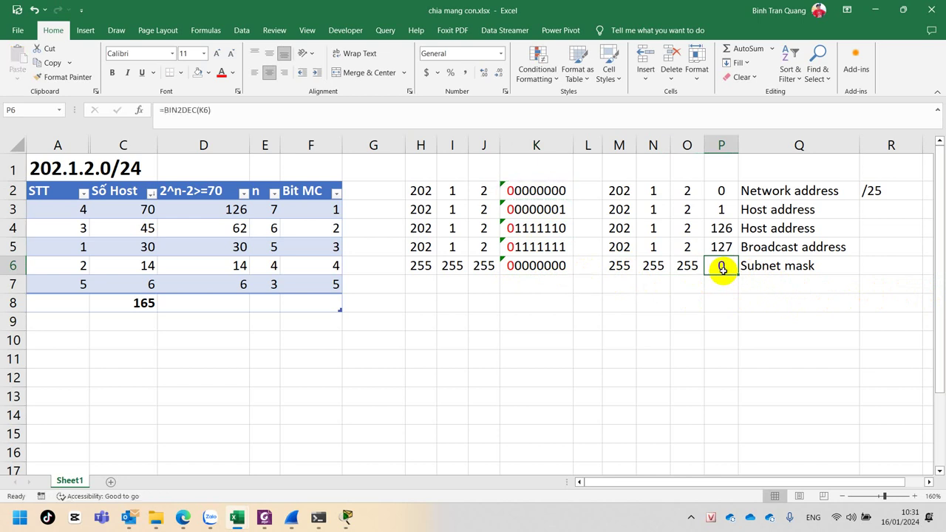
- Change the red network bit in K6 to 1 so the mask's last octet reads 10000000
{"action": "left_click", "coordinate": [542, 265]}
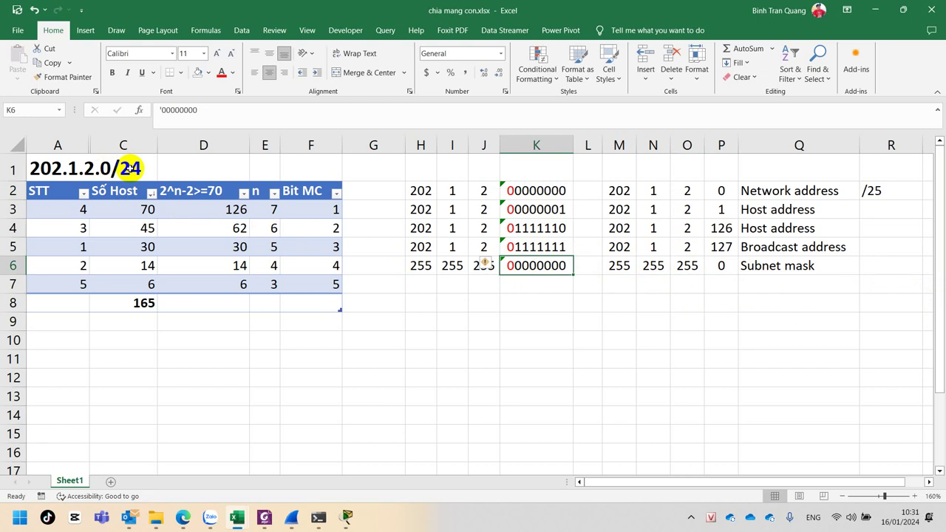
{"action": "double_click", "coordinate": [515, 267]}
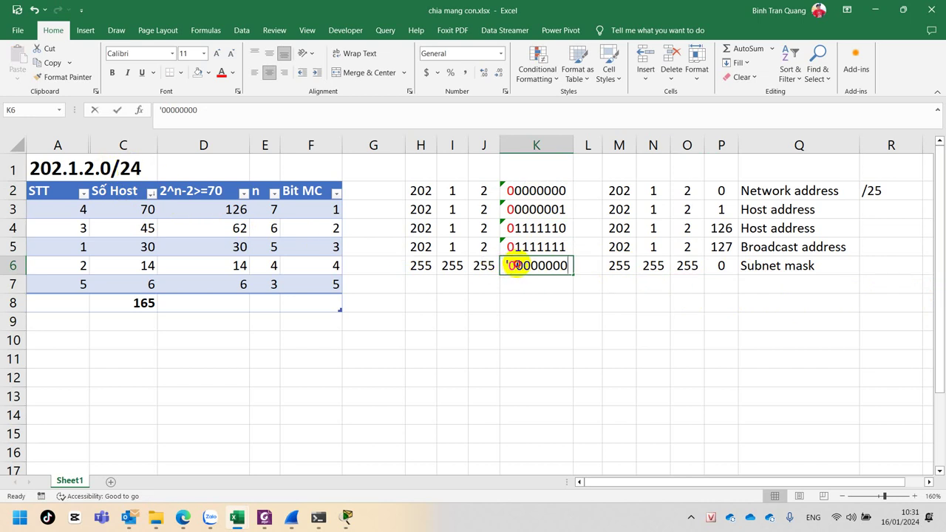
{"action": "left_click_drag", "start_coordinate": [510, 266], "coordinate": [515, 267]}
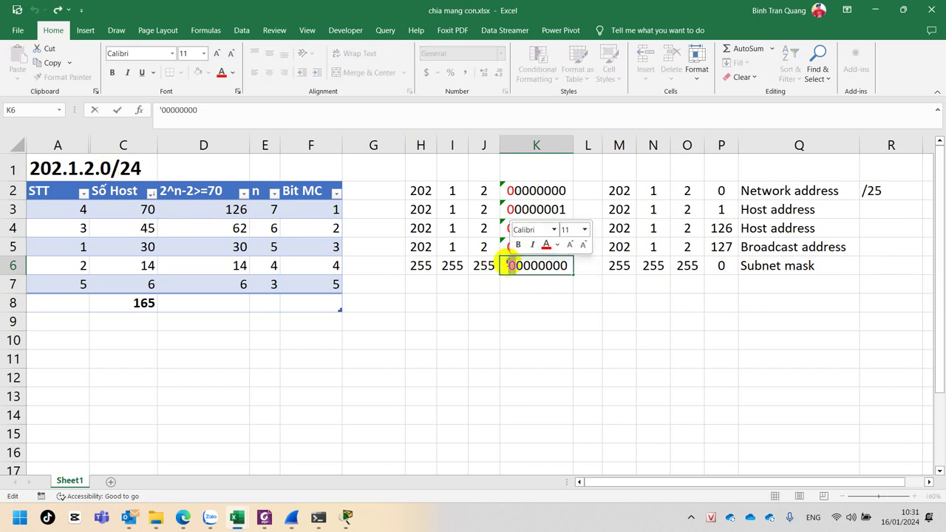
{"action": "type", "text": "1"}
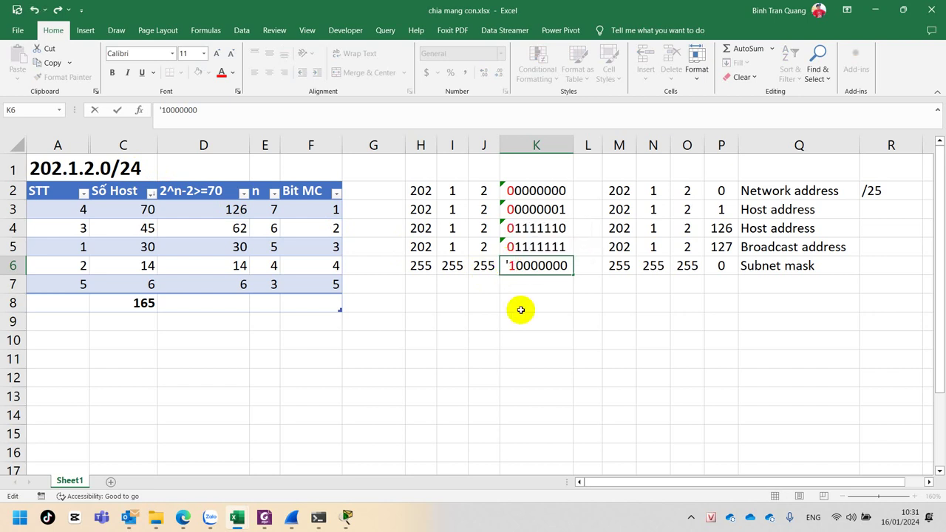
{"action": "left_click", "coordinate": [520, 310]}
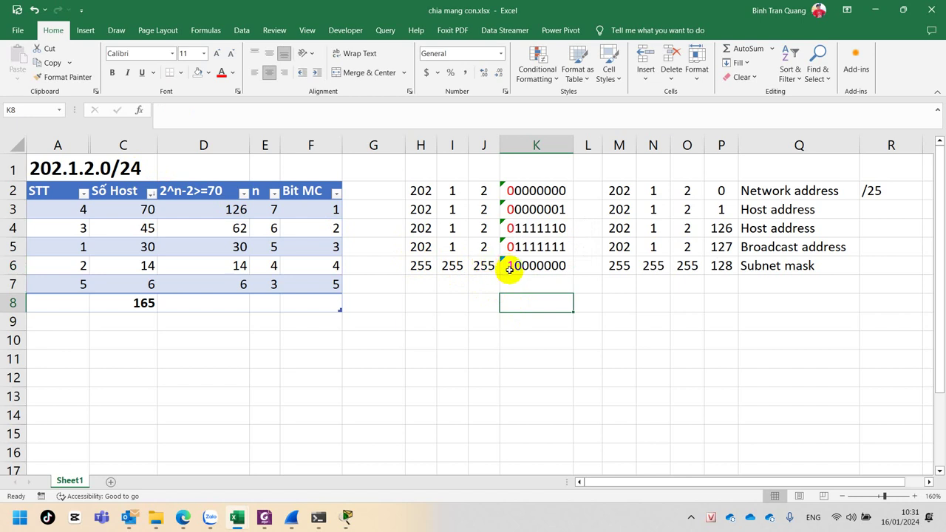
- Examine the decimal subnet mask octets in M6:P6 and the last octets of the addresses above them
{"action": "left_click", "coordinate": [718, 266]}
{"action": "left_click_drag", "start_coordinate": [617, 267], "coordinate": [723, 266]}
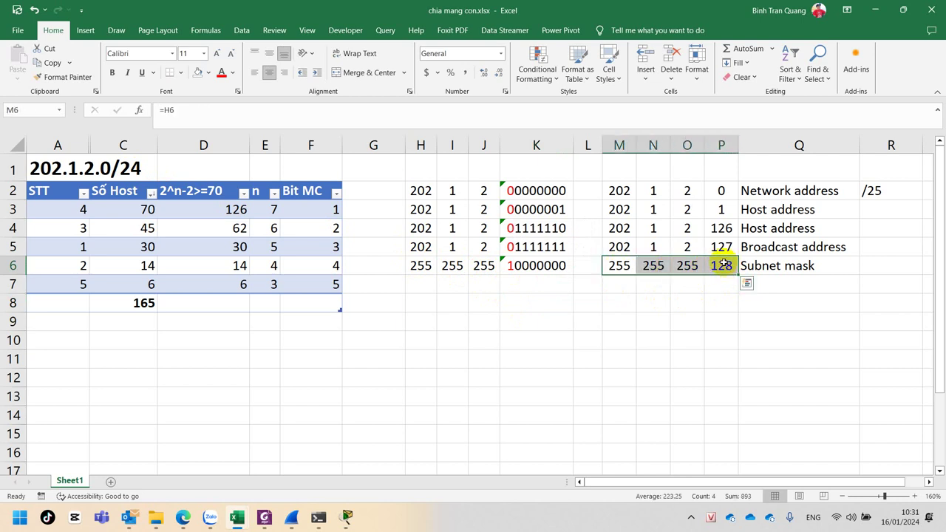
{"action": "left_click", "coordinate": [618, 191]}
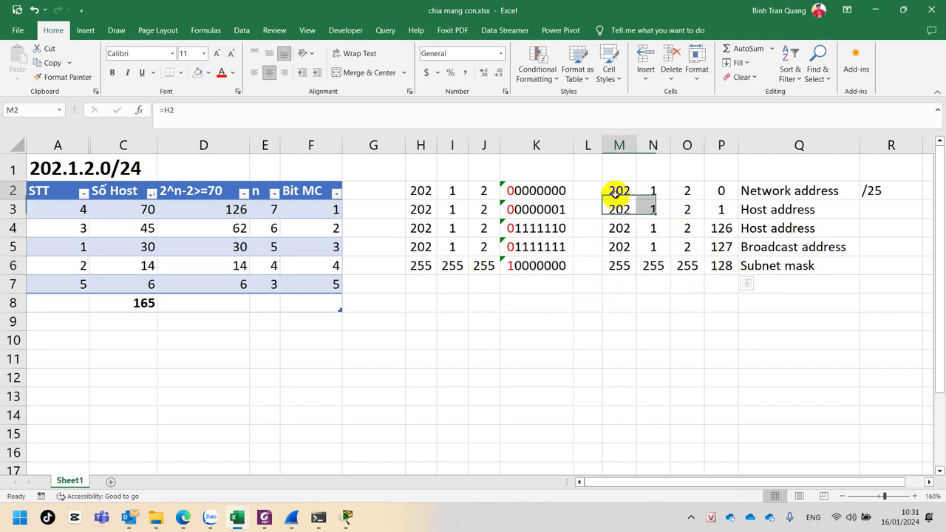
{"action": "left_click", "coordinate": [654, 209]}
{"action": "left_click_drag", "start_coordinate": [665, 209], "coordinate": [700, 209]}
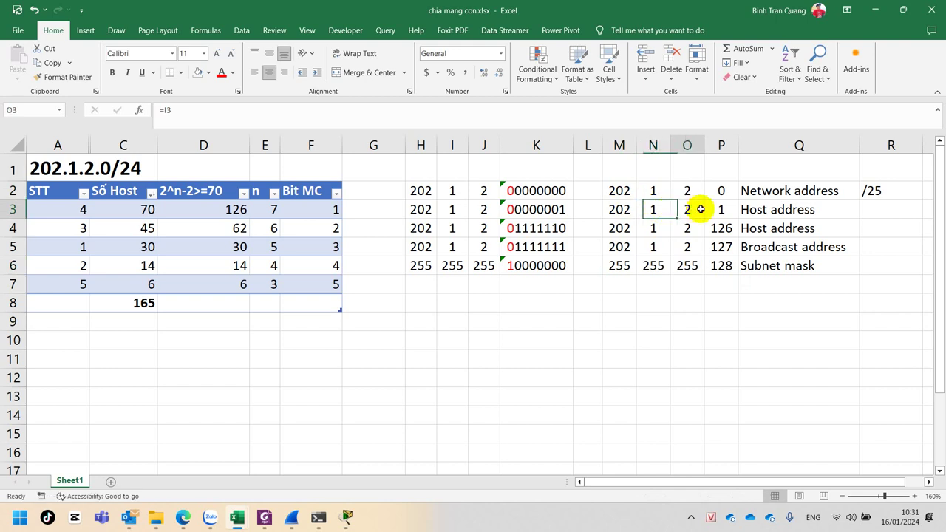
{"action": "left_click", "coordinate": [721, 209]}
{"action": "left_click", "coordinate": [723, 228]}
{"action": "left_click", "coordinate": [724, 247]}
{"action": "left_click", "coordinate": [721, 265]}
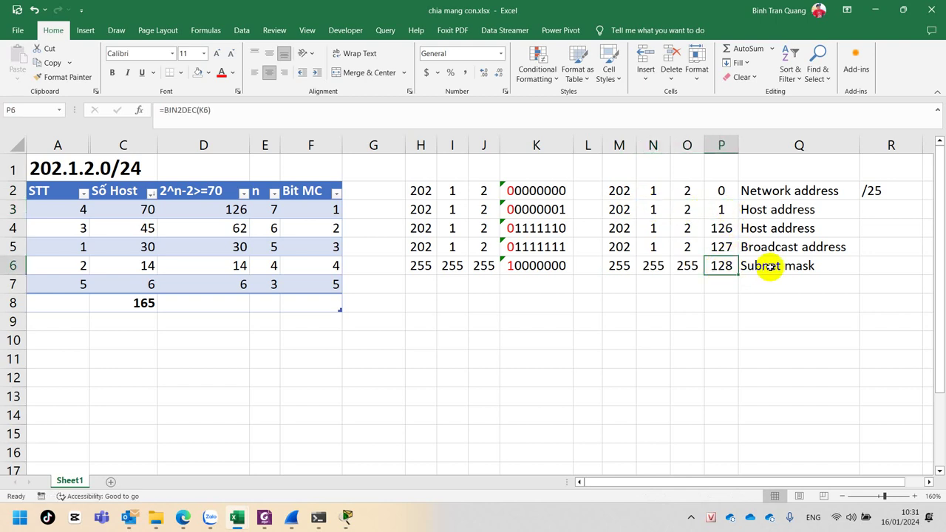
{"action": "left_click", "coordinate": [619, 266]}
{"action": "left_click", "coordinate": [656, 266]}
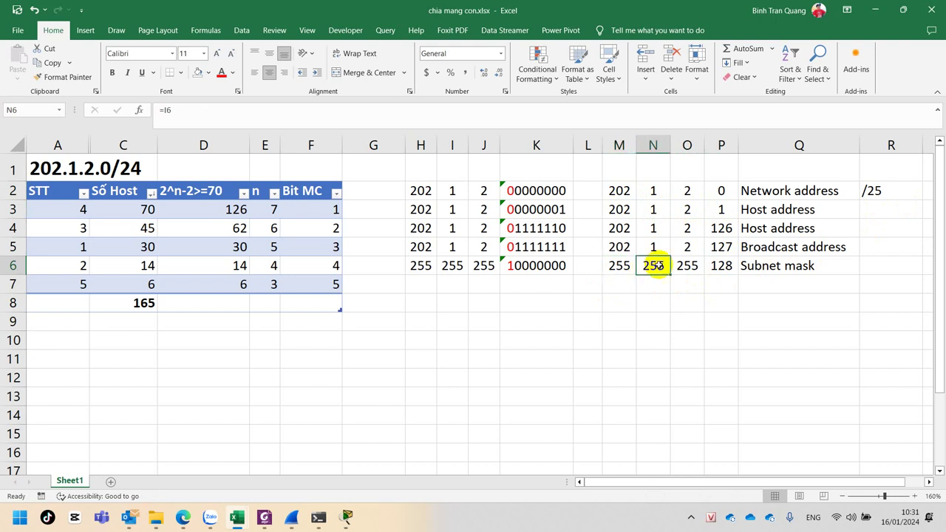
{"action": "left_click", "coordinate": [687, 266]}
{"action": "left_click", "coordinate": [720, 266]}
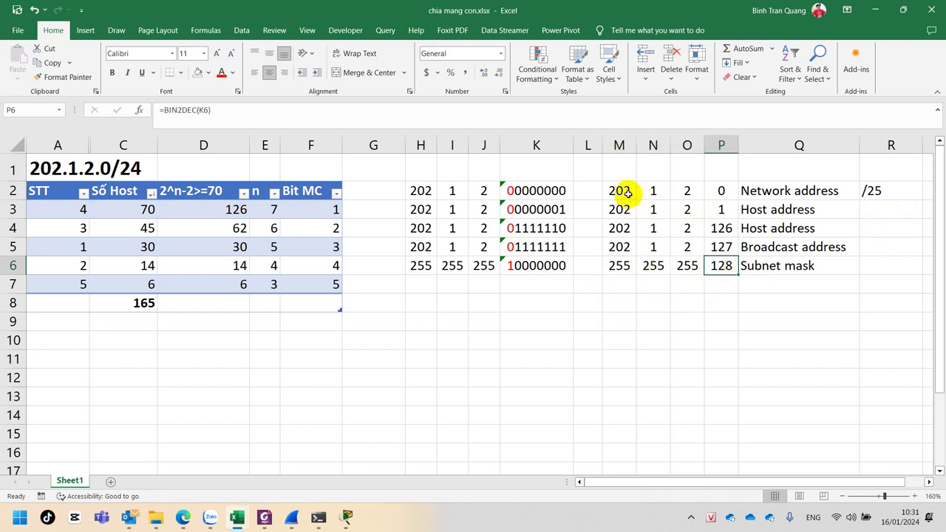
- Review the first subnet's full decimal block M2:P6 and its host address range in rows 3 and 4
{"action": "left_click_drag", "start_coordinate": [630, 198], "coordinate": [729, 267]}
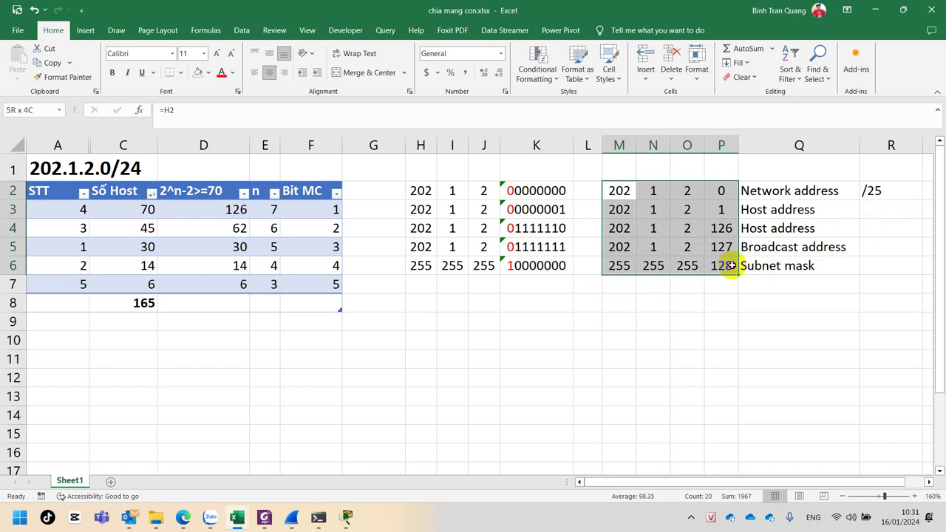
{"action": "left_click_drag", "start_coordinate": [730, 265], "coordinate": [725, 267]}
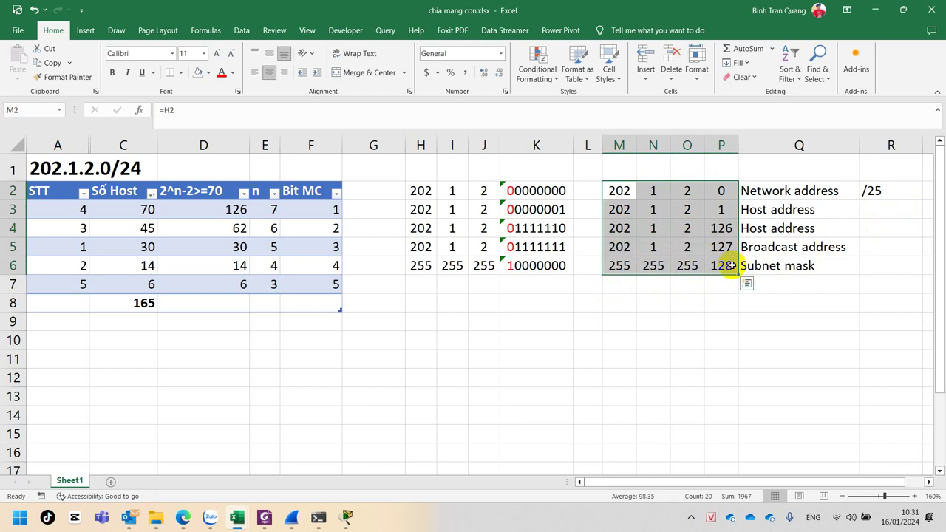
{"action": "left_click", "coordinate": [687, 210]}
{"action": "left_click", "coordinate": [717, 210]}
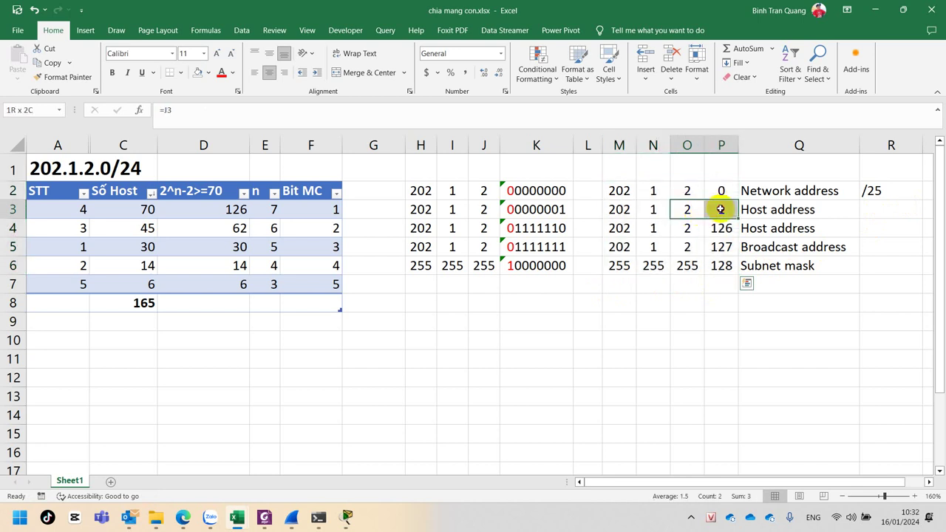
{"action": "left_click", "coordinate": [690, 231]}
{"action": "left_click_drag", "start_coordinate": [690, 230], "coordinate": [715, 229]}
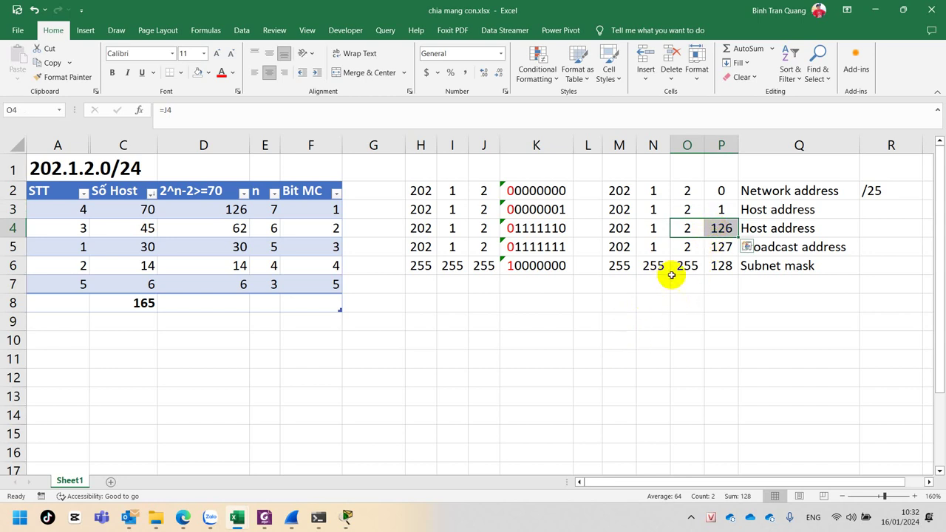
{"action": "left_click_drag", "start_coordinate": [721, 263], "coordinate": [607, 191]}
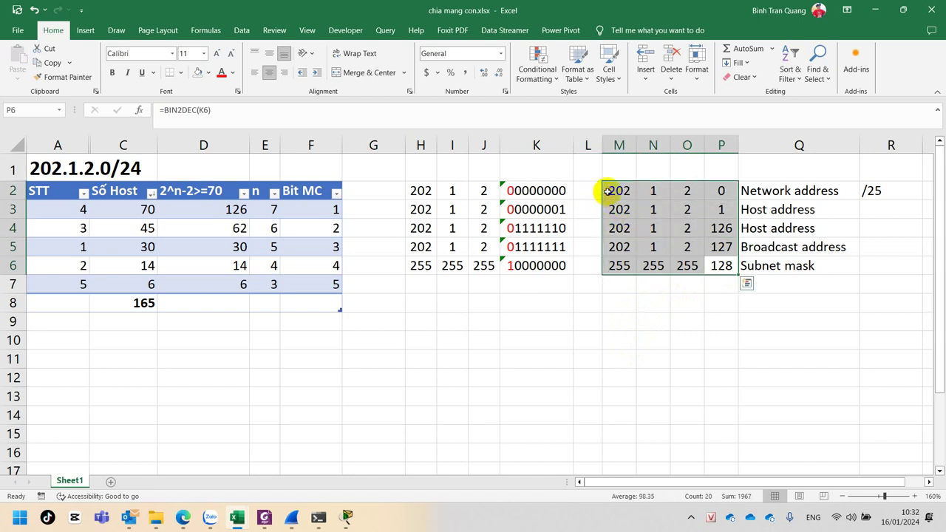
- Try n = 5 in E4 for the 45-host branch and check the resulting host capacity in D4
{"action": "left_click", "coordinate": [32, 167]}
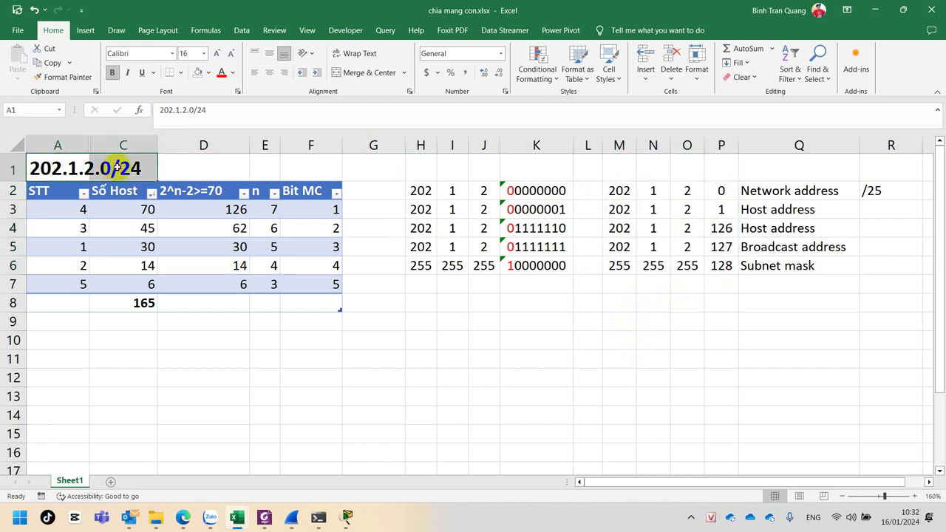
{"action": "left_click", "coordinate": [130, 228]}
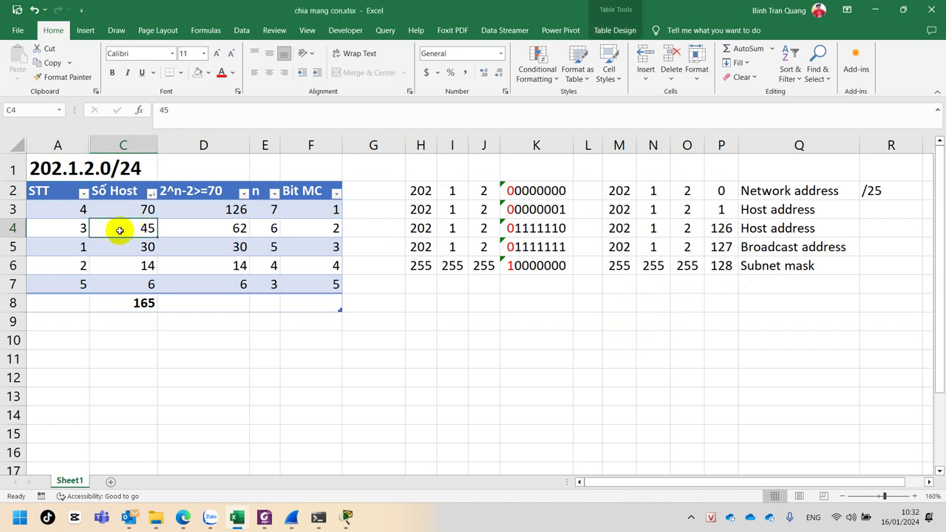
{"action": "left_click", "coordinate": [263, 229]}
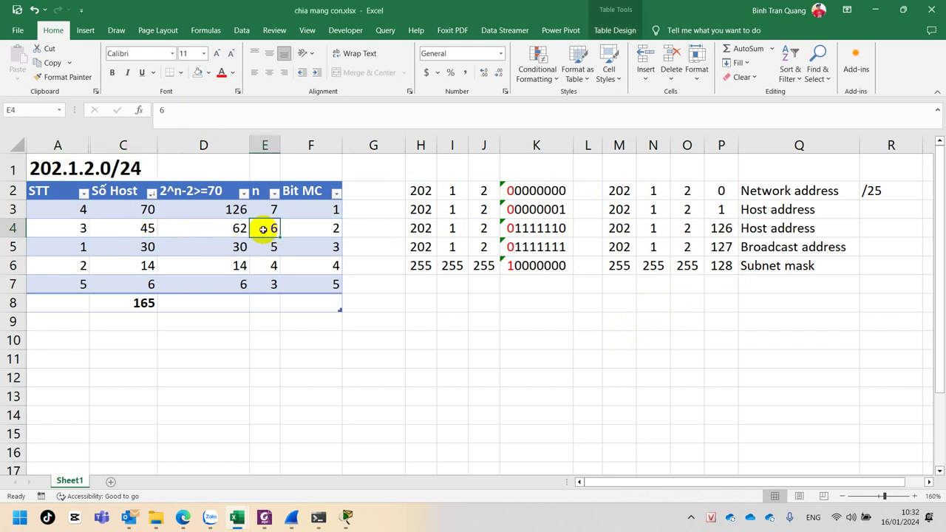
{"action": "type", "text": "5"}
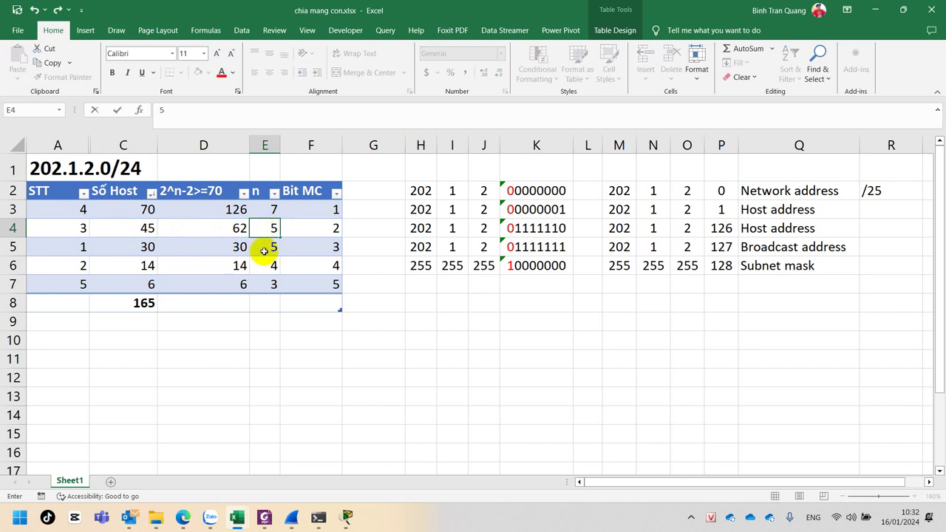
{"action": "key", "text": "Return"}
{"action": "left_click", "coordinate": [264, 232]}
{"action": "left_click", "coordinate": [240, 230]}
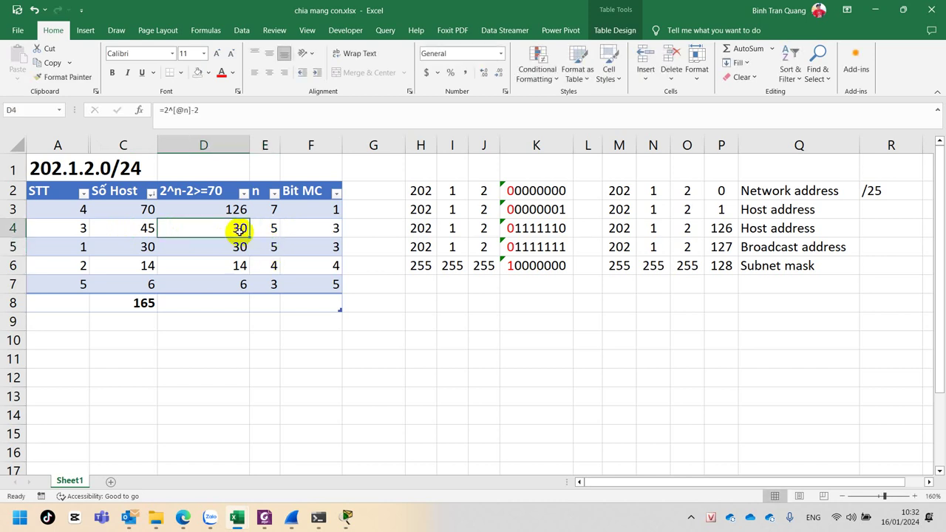
- Set n in E4 back to 6 and check the 45-host branch's capacity in D4
{"action": "left_click", "coordinate": [275, 229]}
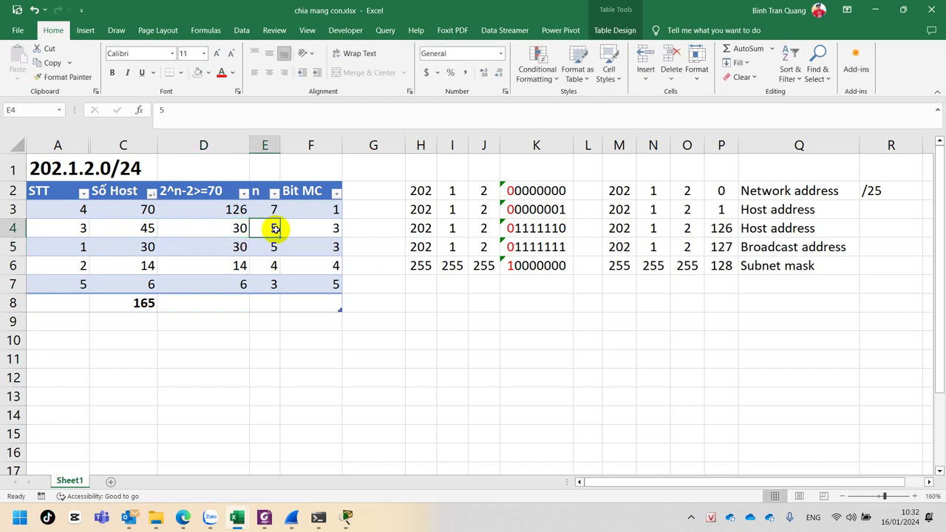
{"action": "type", "text": "6"}
{"action": "key", "text": "Return"}
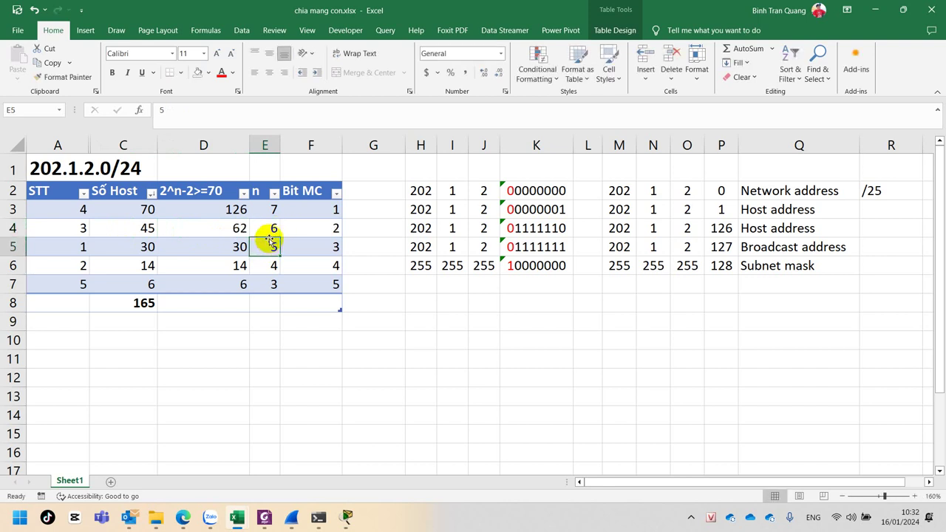
{"action": "left_click", "coordinate": [251, 231]}
{"action": "left_click", "coordinate": [243, 231]}
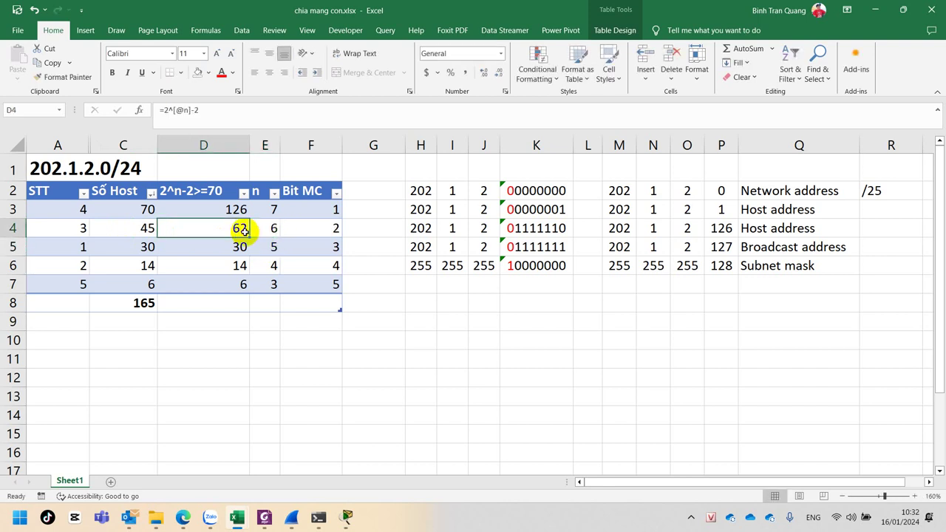
- Enter n = 5 in E4 again and compare the capacity in D4 with the required hosts in C4
{"action": "left_click", "coordinate": [143, 229]}
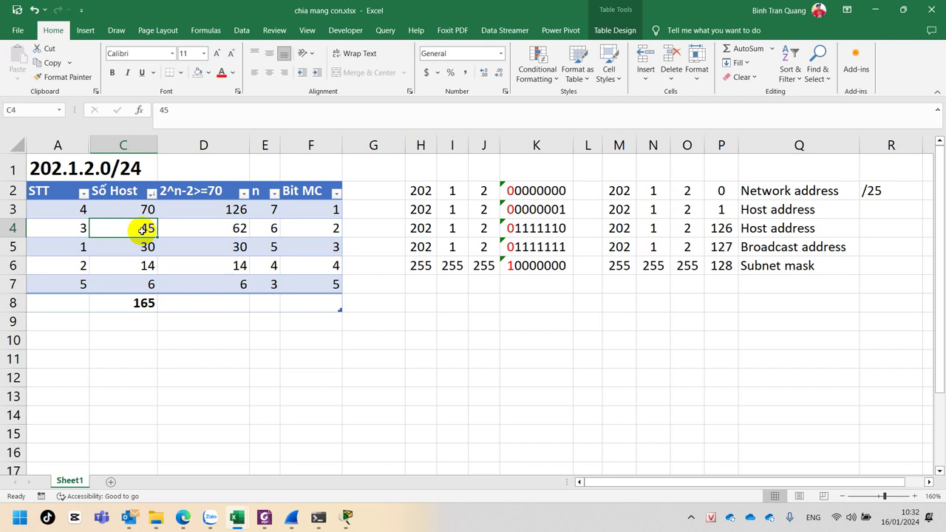
{"action": "left_click", "coordinate": [70, 229]}
{"action": "left_click", "coordinate": [143, 231]}
{"action": "left_click_drag", "start_coordinate": [148, 229], "coordinate": [186, 231]}
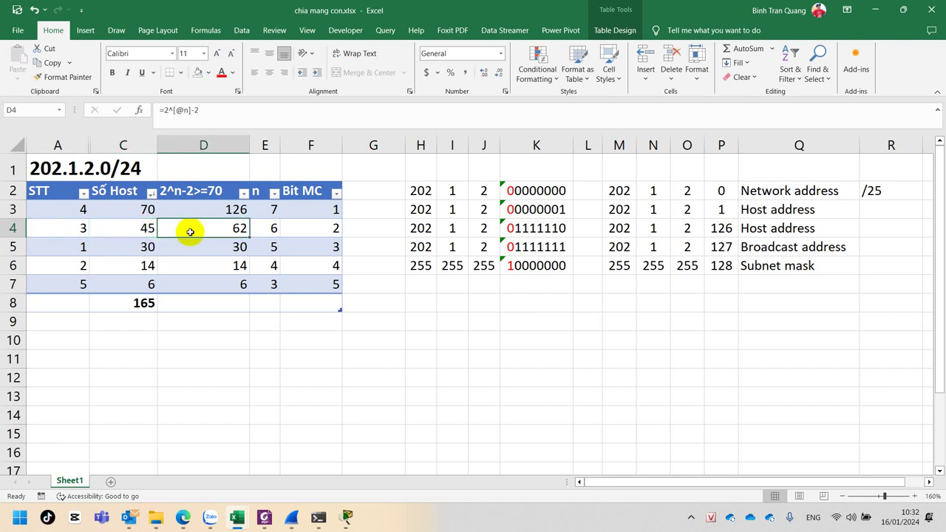
{"action": "left_click", "coordinate": [258, 233]}
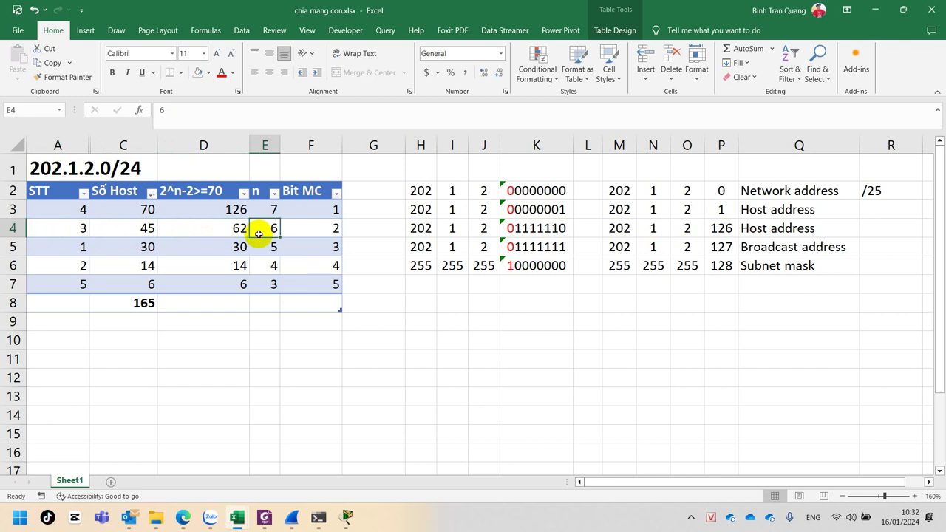
{"action": "type", "text": "5"}
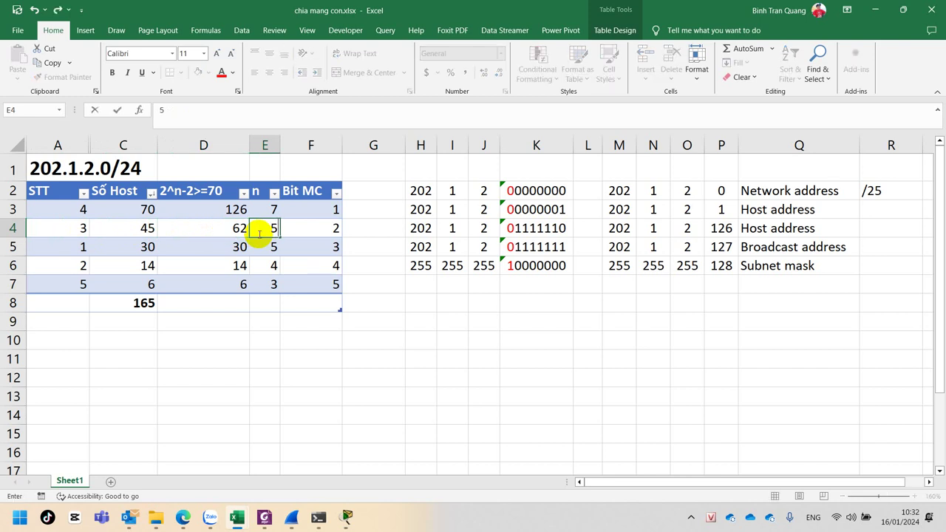
{"action": "left_click", "coordinate": [218, 226]}
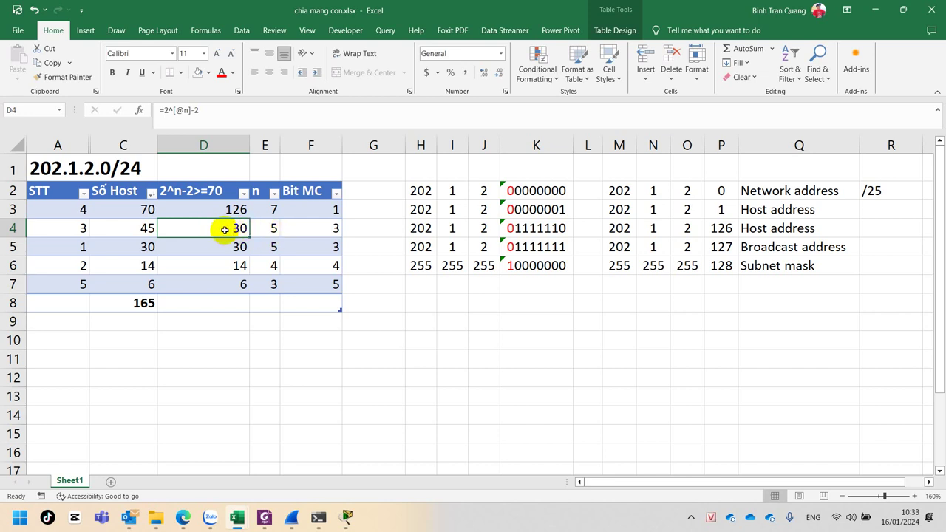
{"action": "left_click", "coordinate": [146, 229]}
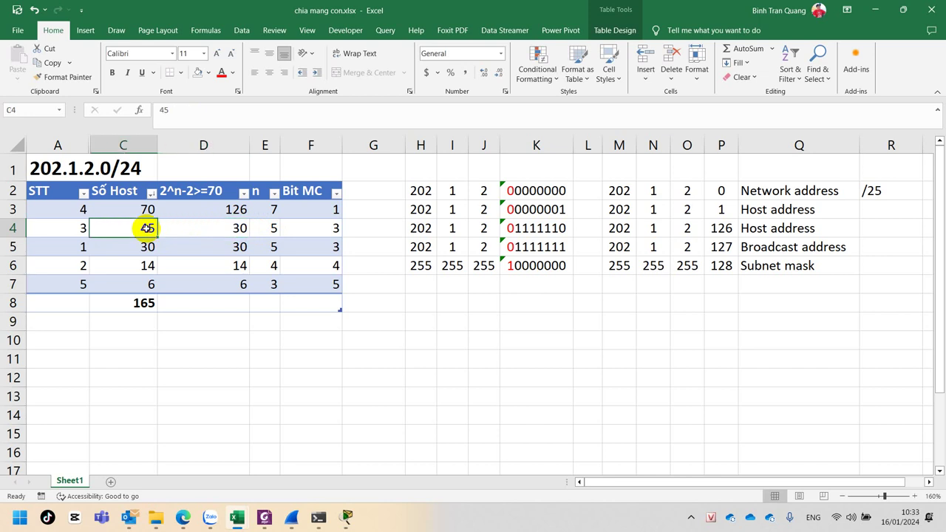
- Set n in E4 to 6 and check the branch's host capacity in D4 and network bits in F4
{"action": "left_click", "coordinate": [273, 229]}
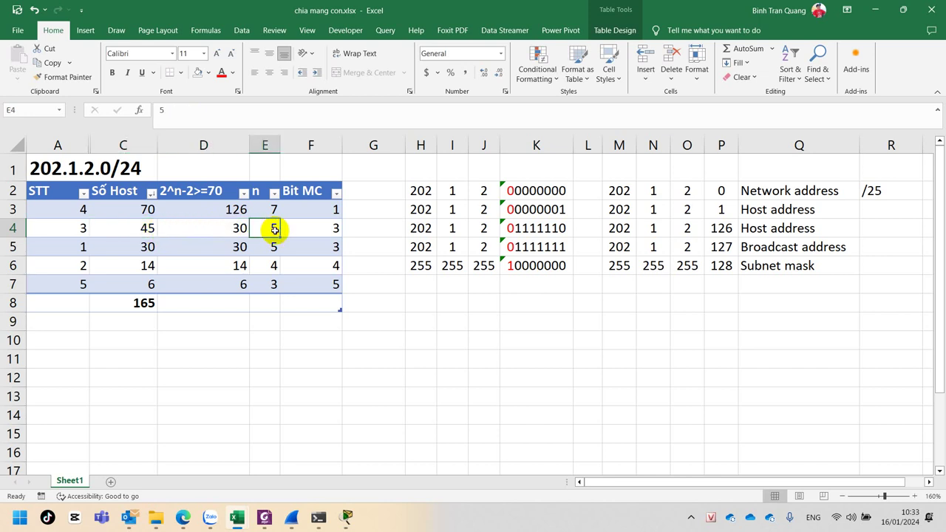
{"action": "type", "text": "6"}
{"action": "left_click", "coordinate": [221, 230]}
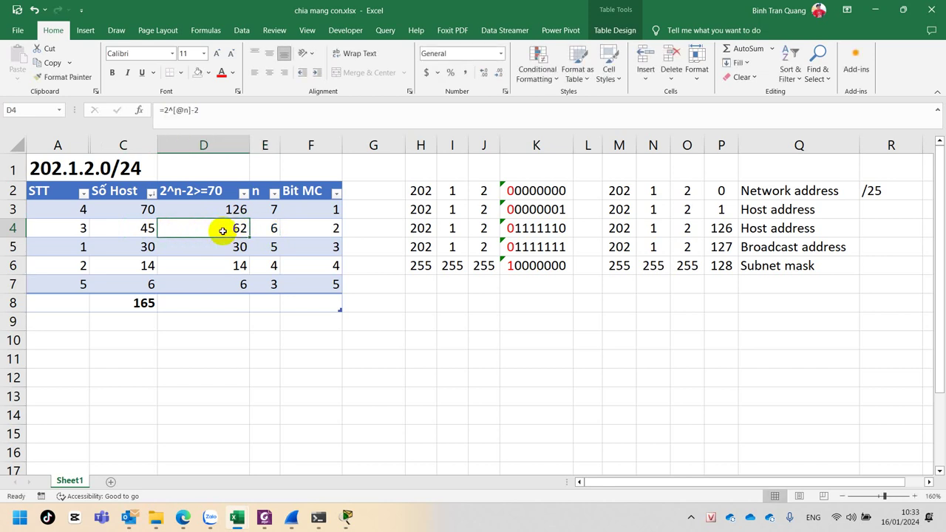
{"action": "left_click", "coordinate": [267, 230]}
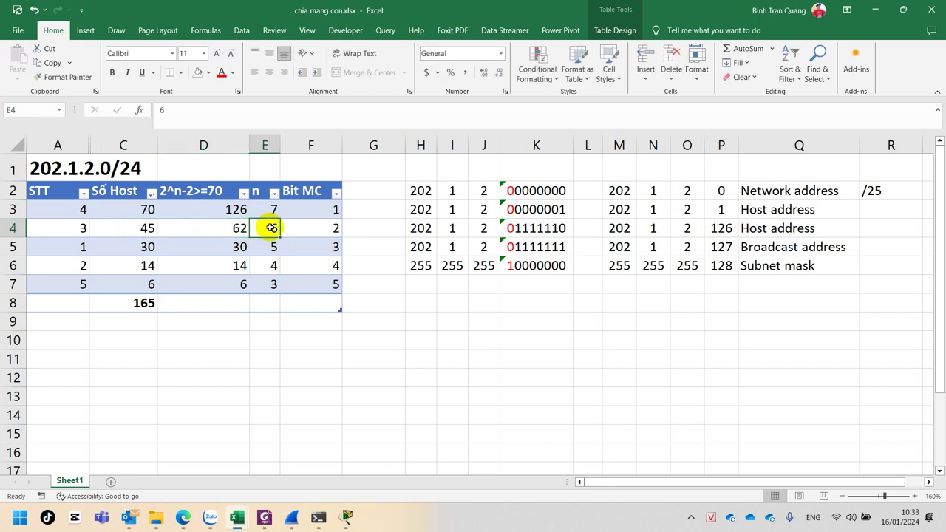
{"action": "left_click", "coordinate": [305, 232]}
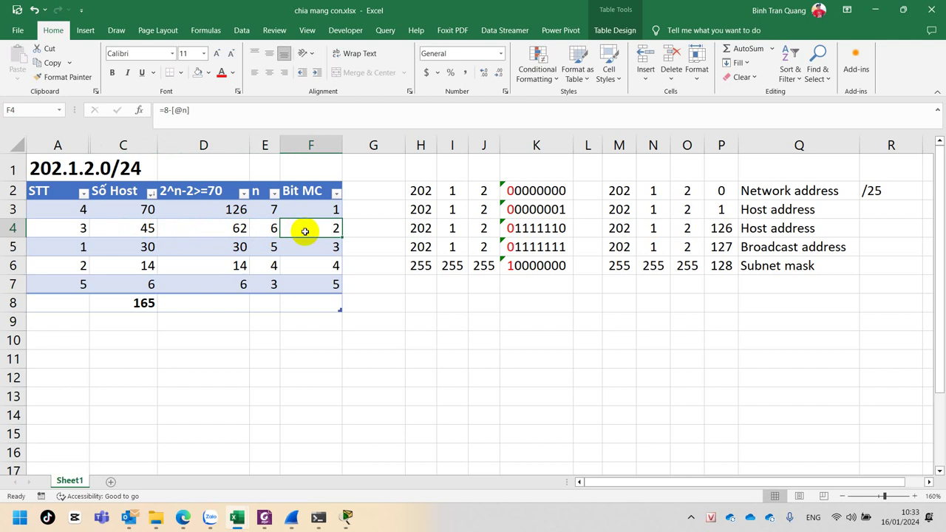
- Copy the first subnet's network address H2:K2 to H7:K7 to begin the second subnet
{"action": "left_click", "coordinate": [422, 283]}
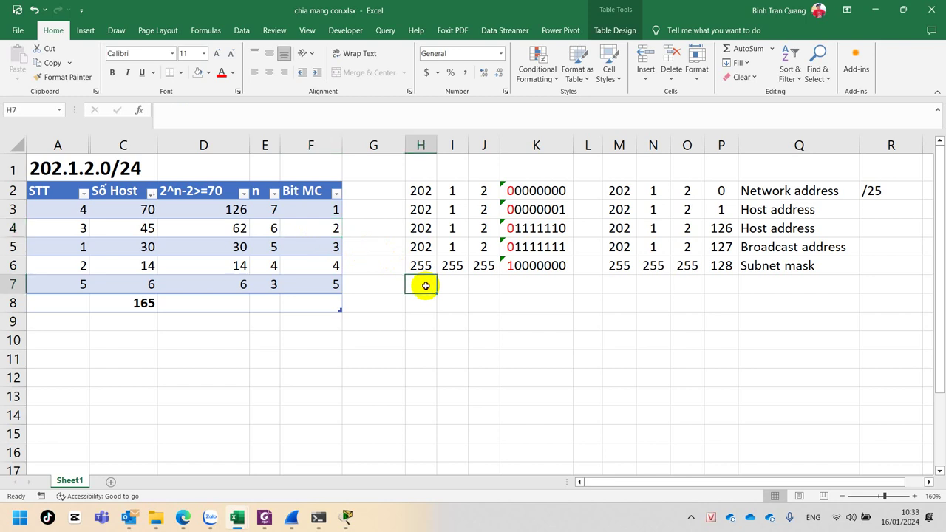
{"action": "left_click_drag", "start_coordinate": [420, 190], "coordinate": [540, 193]}
{"action": "key", "text": "ctrl+c"}
{"action": "left_click", "coordinate": [418, 284]}
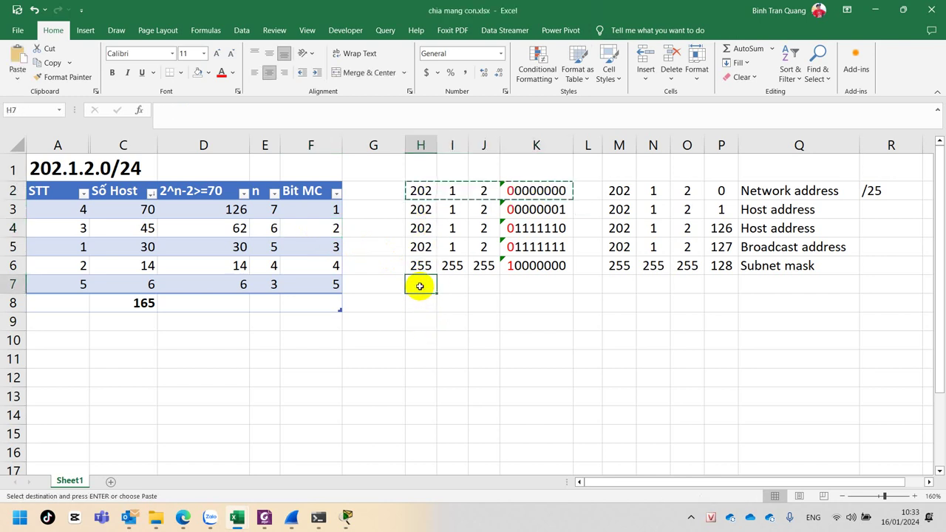
{"action": "key", "text": "ctrl+v"}
- Colour the second bit of the binary octet in K7 red to mark two network bits
{"action": "double_click", "coordinate": [521, 285]}
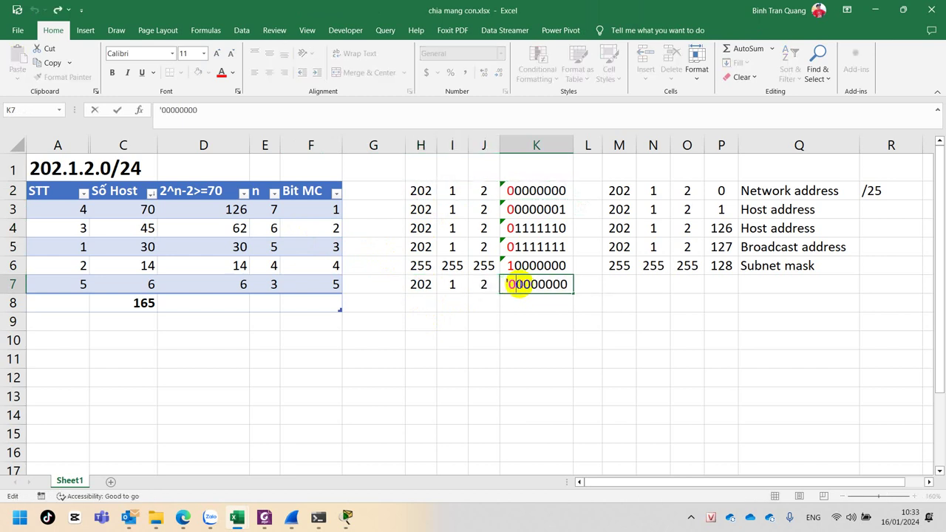
{"action": "left_click_drag", "start_coordinate": [521, 285], "coordinate": [513, 283]}
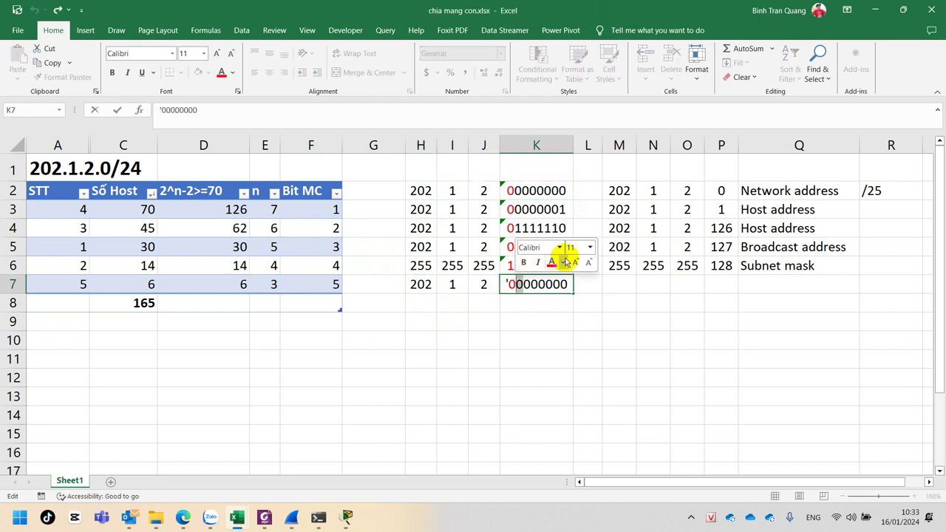
{"action": "left_click", "coordinate": [521, 332]}
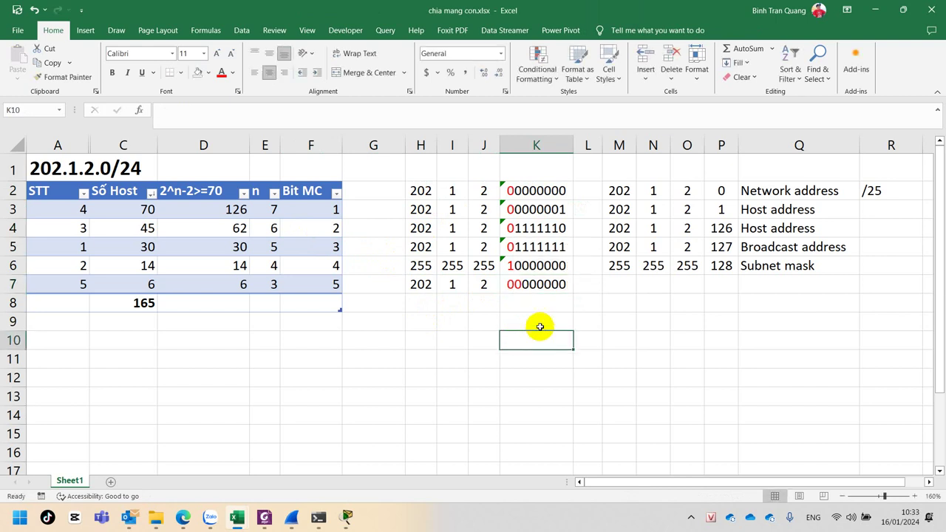
- Fill the decimal conversion formulas into M7:P7 and check each octet of the new row
{"action": "left_click_drag", "start_coordinate": [625, 289], "coordinate": [718, 286]}
{"action": "key", "text": "ctrl+v"}
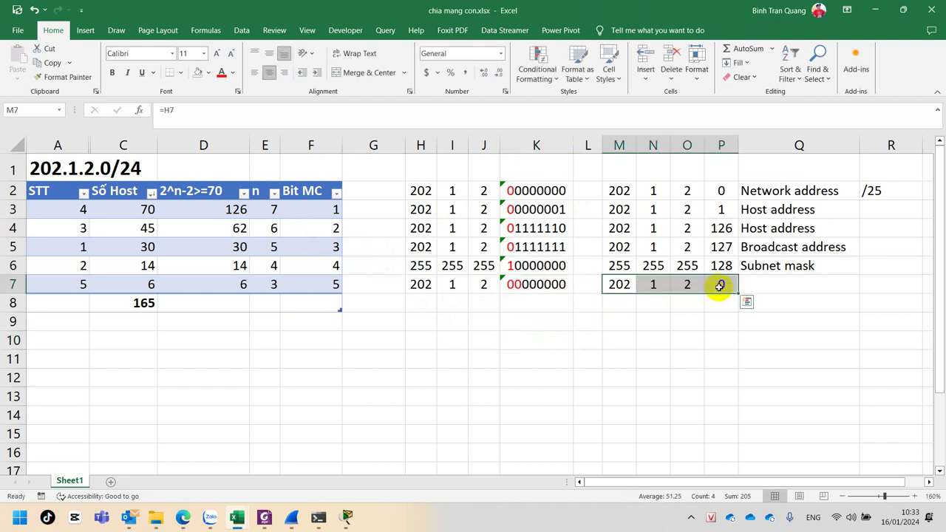
{"action": "left_click", "coordinate": [672, 319]}
{"action": "left_click", "coordinate": [625, 289]}
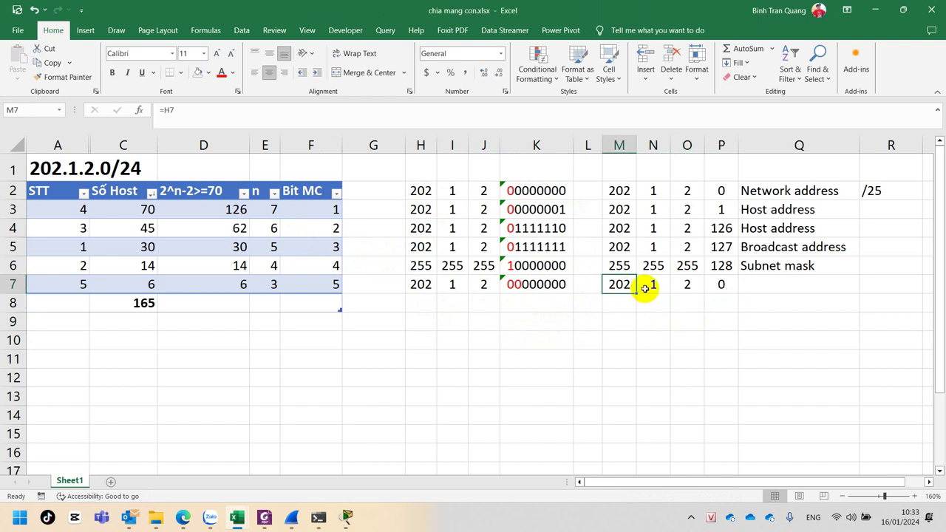
{"action": "left_click", "coordinate": [654, 285]}
{"action": "left_click", "coordinate": [683, 285]}
{"action": "left_click", "coordinate": [719, 286]}
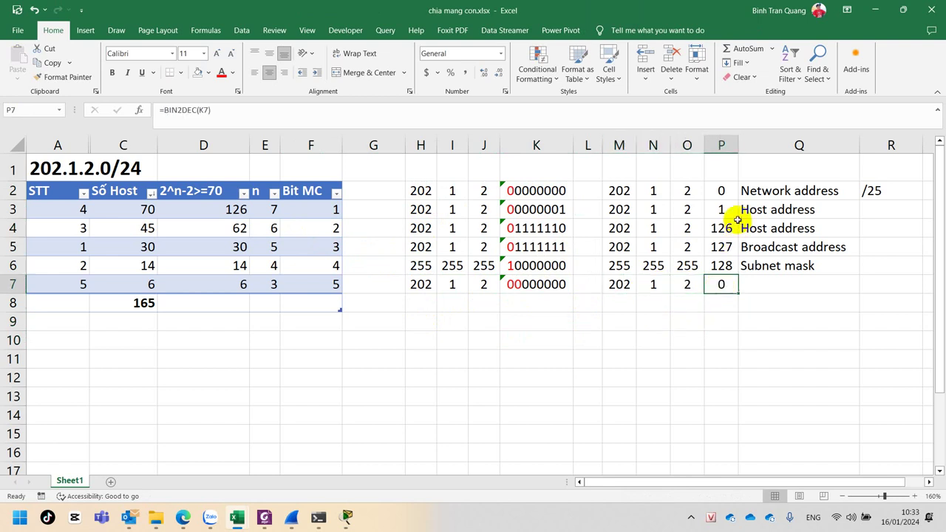
- Change K7's two red network bits to 01 and compare P7 with the first subnet's decimal values
{"action": "left_click", "coordinate": [729, 193]}
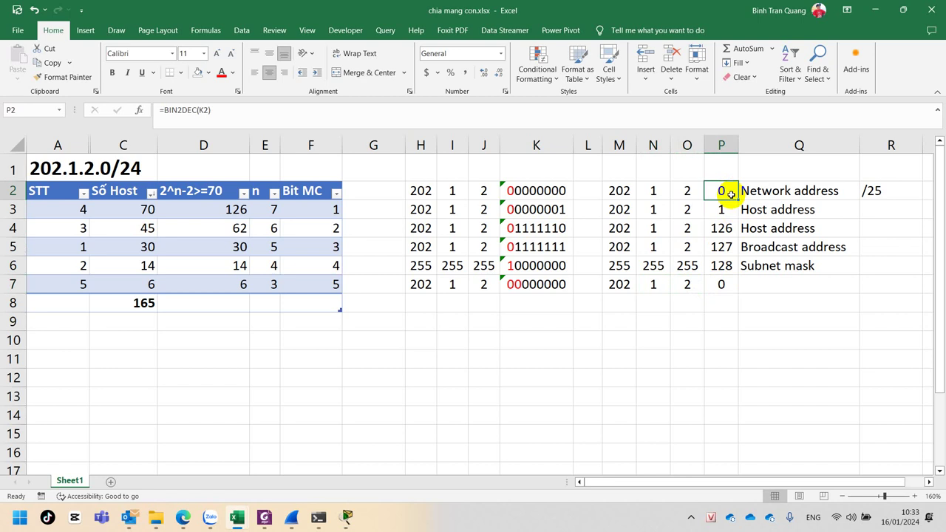
{"action": "double_click", "coordinate": [514, 286]}
{"action": "left_click_drag", "start_coordinate": [512, 285], "coordinate": [520, 290]}
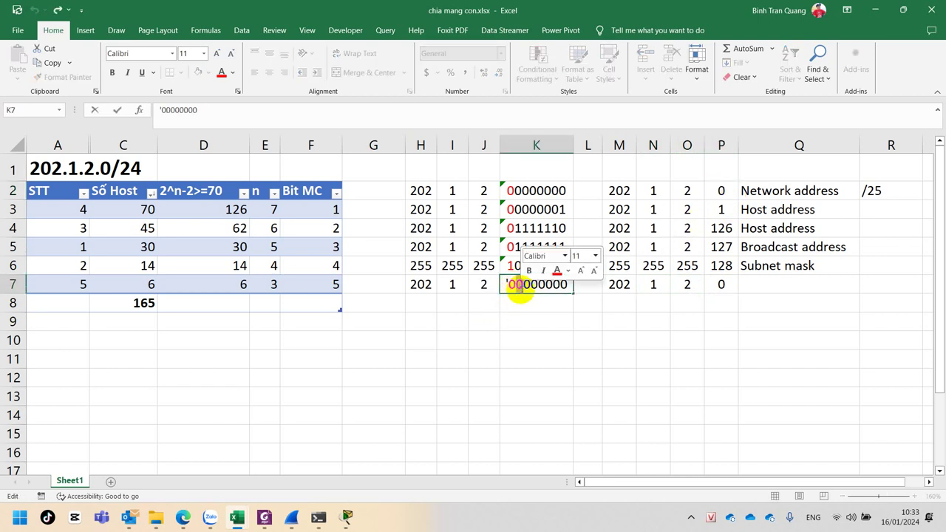
{"action": "type", "text": "01"}
{"action": "key", "text": "Return"}
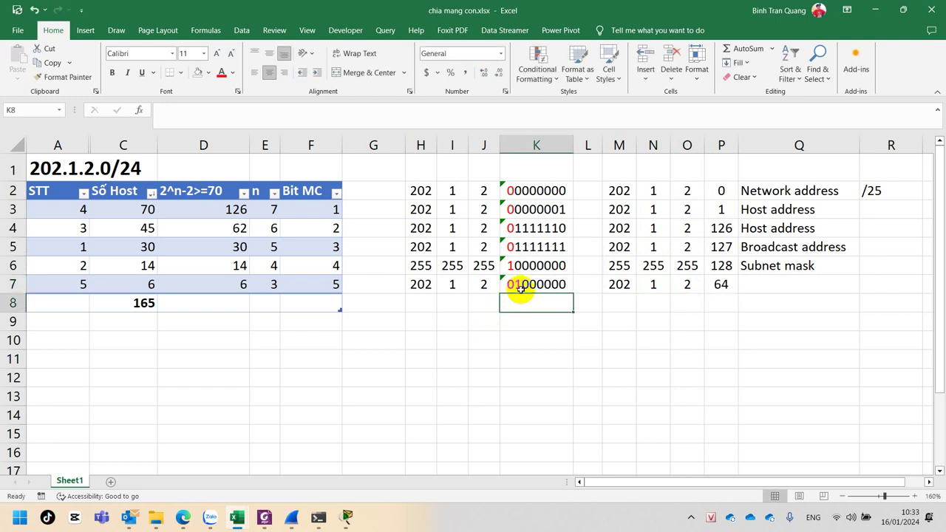
{"action": "left_click", "coordinate": [719, 283]}
{"action": "left_click_drag", "start_coordinate": [721, 265], "coordinate": [695, 211]}
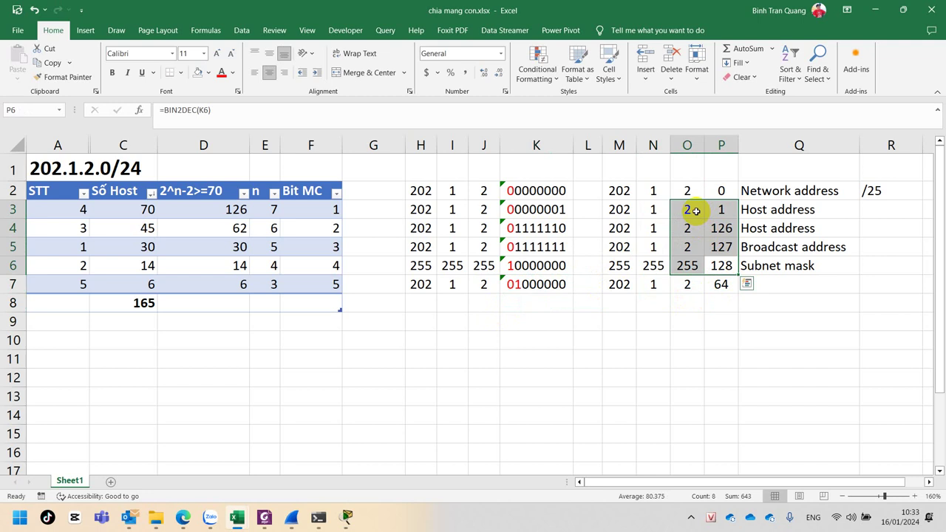
- Change K7's two red network bits to 10 and check P7 against the first subnet's mask row
{"action": "double_click", "coordinate": [510, 284]}
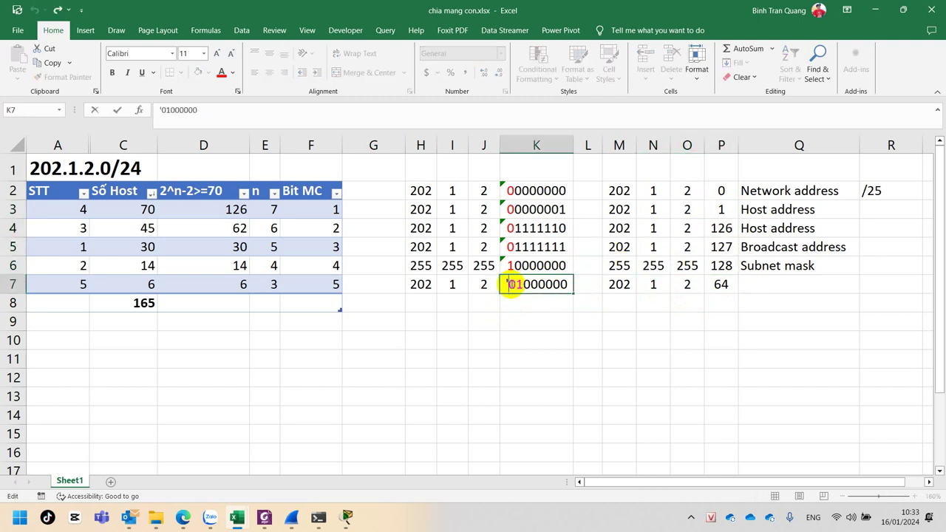
{"action": "left_click_drag", "start_coordinate": [510, 285], "coordinate": [515, 286]}
{"action": "key", "text": "Delete"}
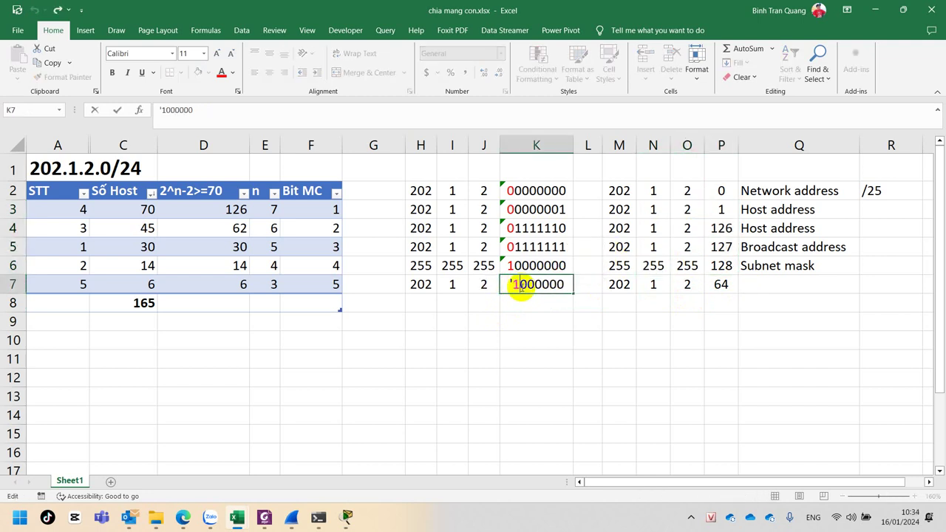
{"action": "type", "text": "0"}
{"action": "key", "text": "Return"}
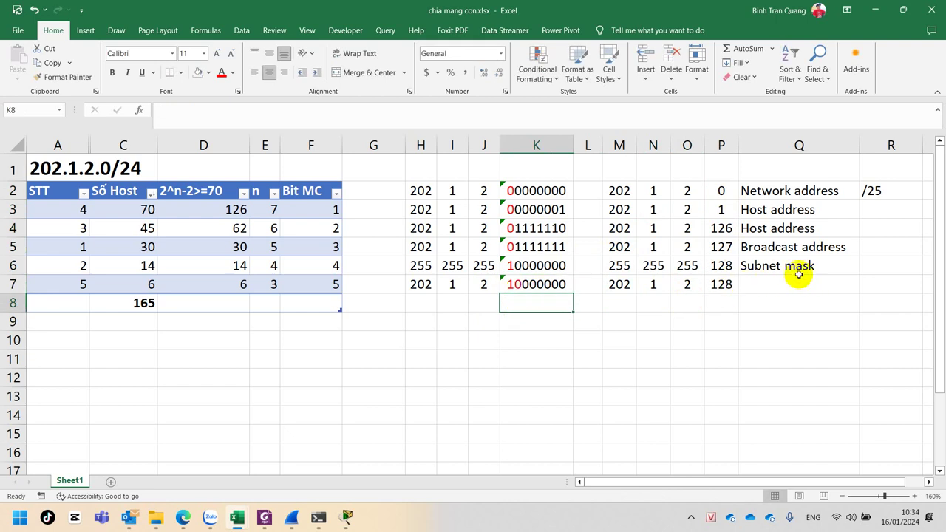
{"action": "left_click", "coordinate": [721, 284]}
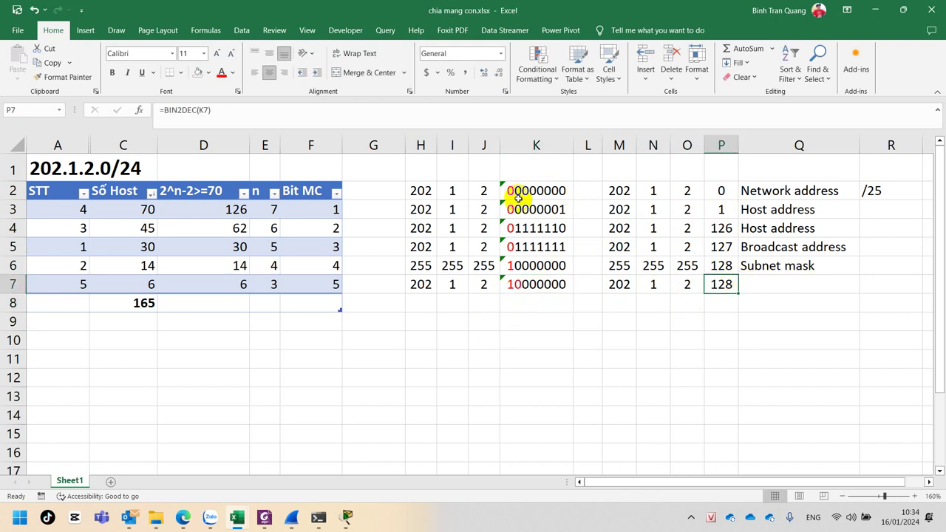
{"action": "left_click_drag", "start_coordinate": [422, 265], "coordinate": [722, 275]}
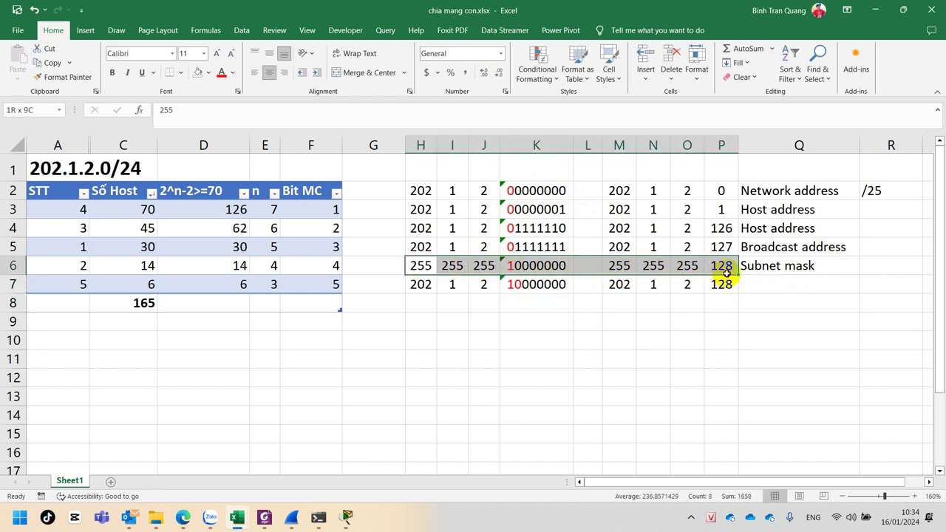
- Compare the last octets in P6 and P7, and clear the first subnet's mask row H6:Q6
{"action": "left_click", "coordinate": [722, 268]}
{"action": "left_click", "coordinate": [722, 284]}
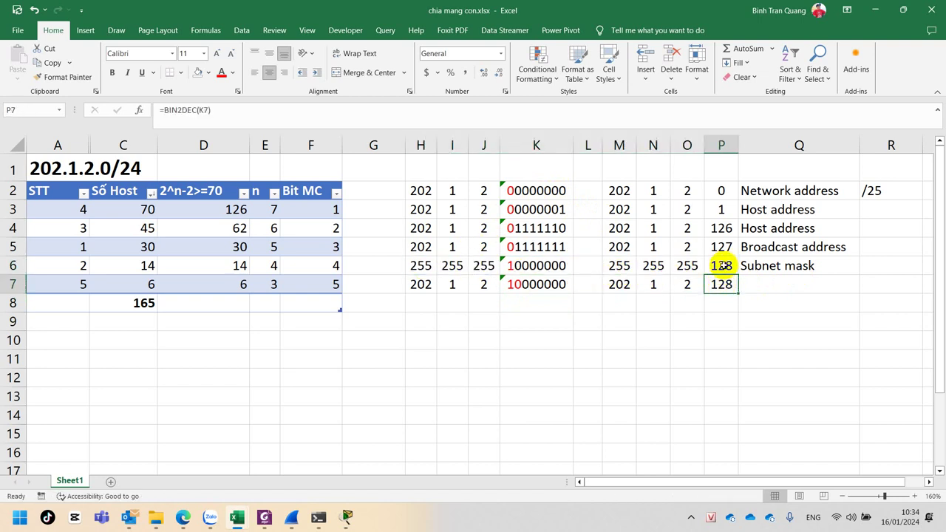
{"action": "left_click", "coordinate": [721, 266]}
{"action": "left_click", "coordinate": [722, 284]}
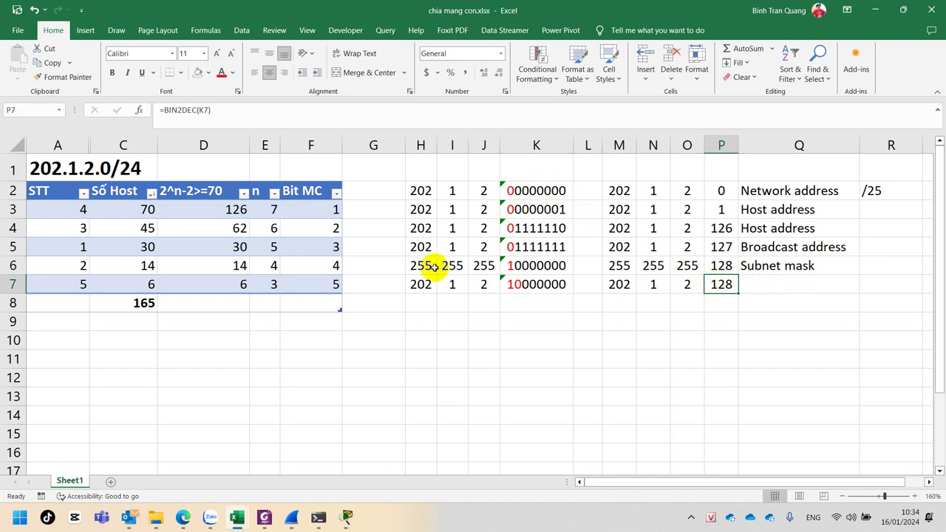
{"action": "left_click_drag", "start_coordinate": [421, 265], "coordinate": [766, 266]}
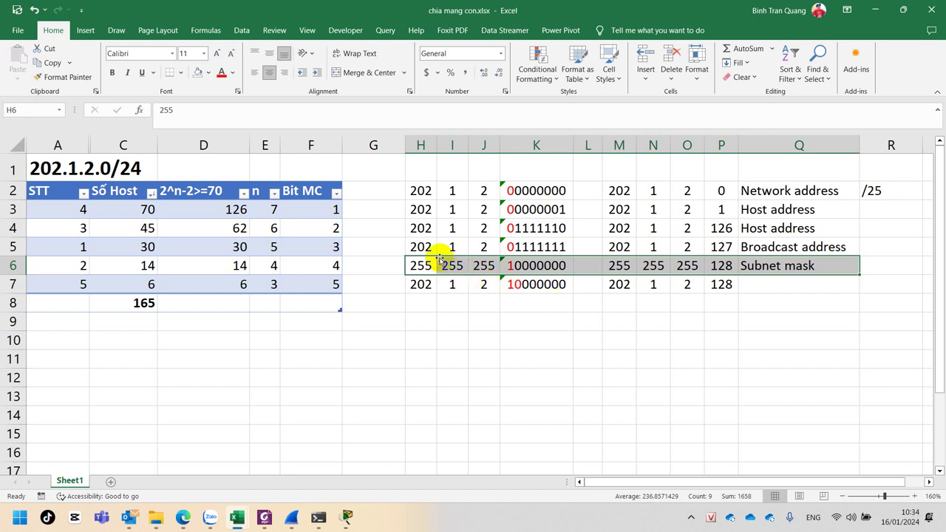
{"action": "key", "text": "Delete"}
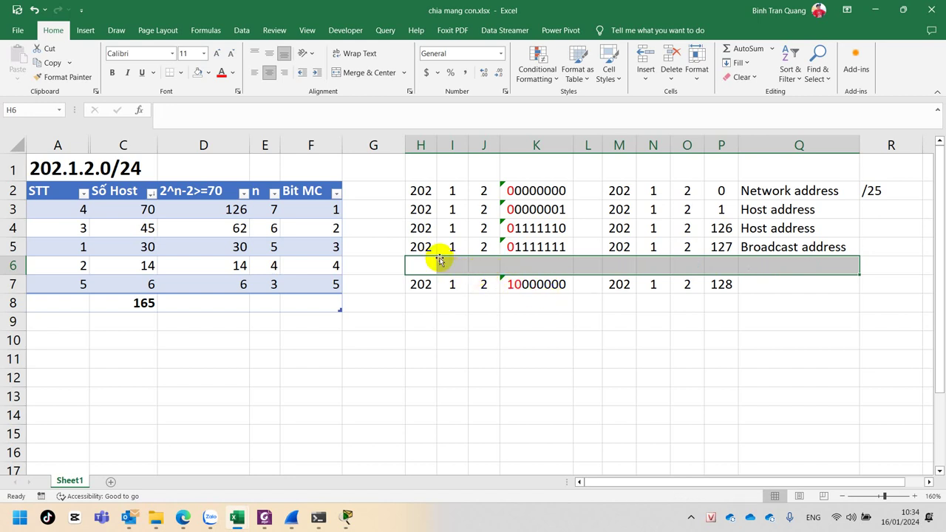
- Compare the new network row H7:P7 with the first subnet's range H2:P5, and check the borrowed bit count in F4
{"action": "left_click", "coordinate": [714, 268]}
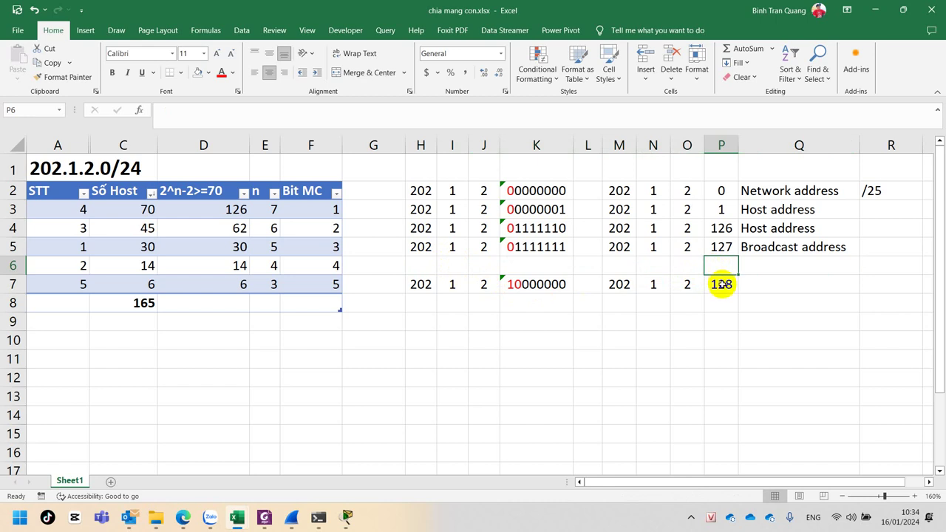
{"action": "left_click", "coordinate": [720, 283]}
{"action": "left_click", "coordinate": [727, 247]}
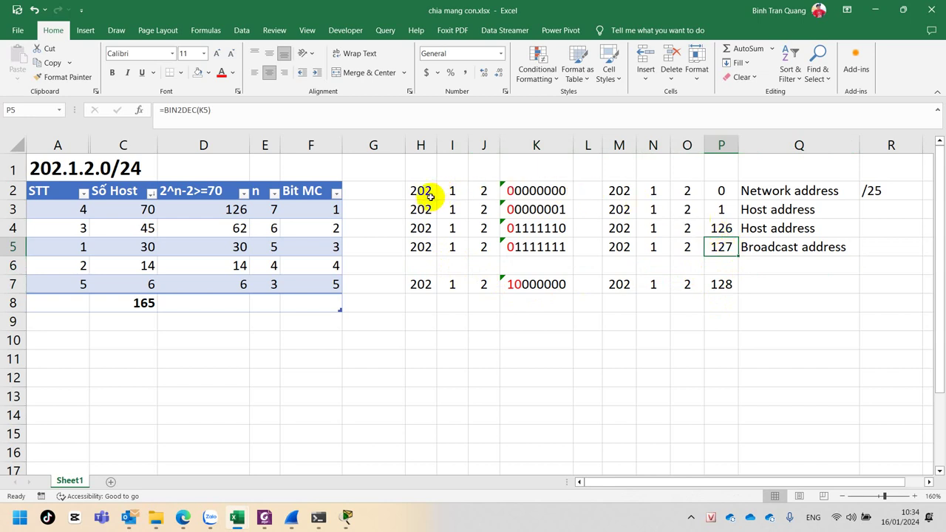
{"action": "left_click_drag", "start_coordinate": [425, 191], "coordinate": [716, 250]}
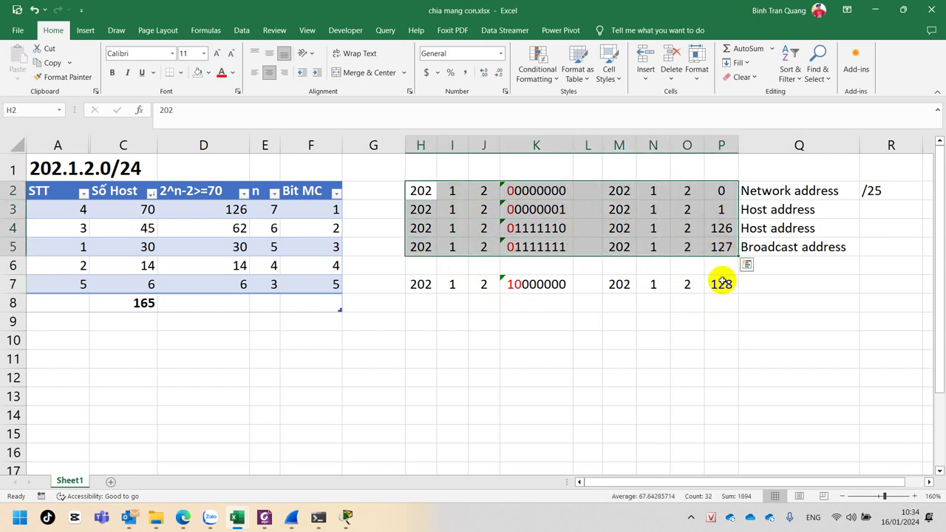
{"action": "left_click", "coordinate": [721, 284]}
{"action": "left_click_drag", "start_coordinate": [421, 284], "coordinate": [720, 283]}
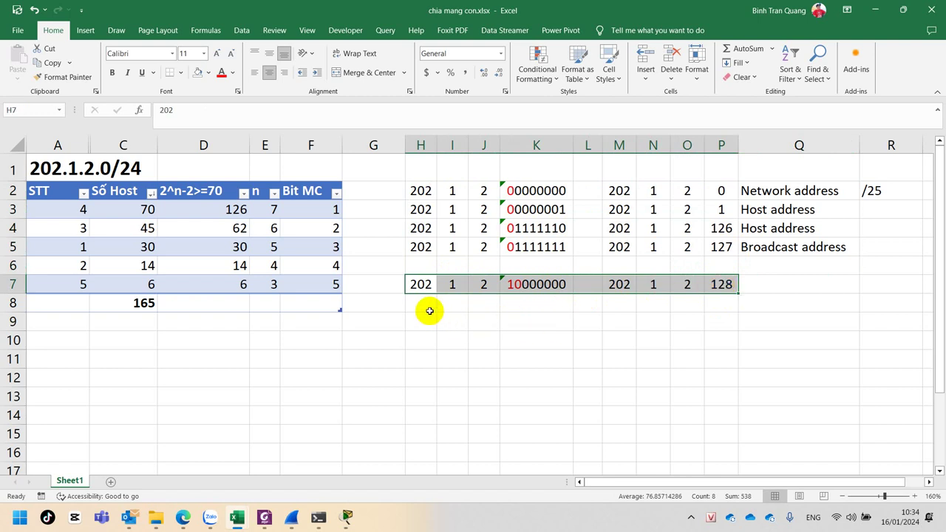
{"action": "left_click", "coordinate": [515, 287]}
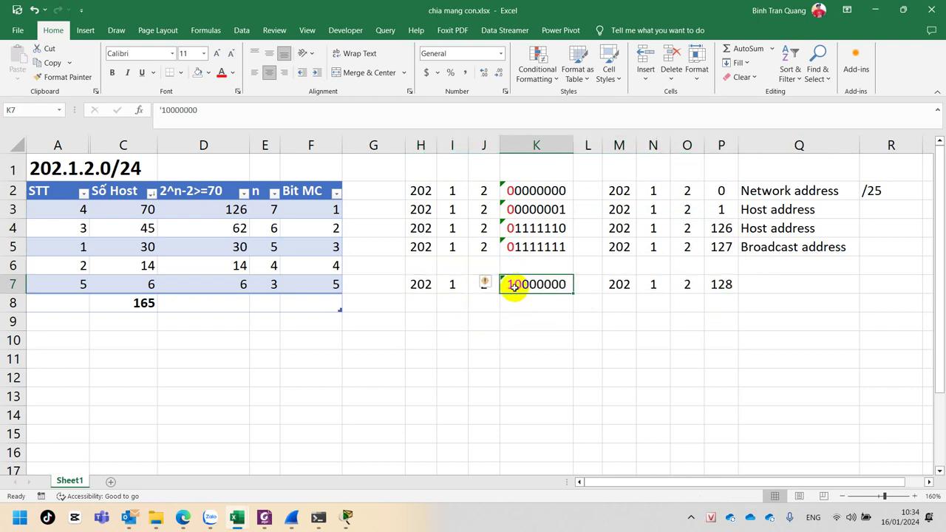
{"action": "left_click", "coordinate": [311, 229]}
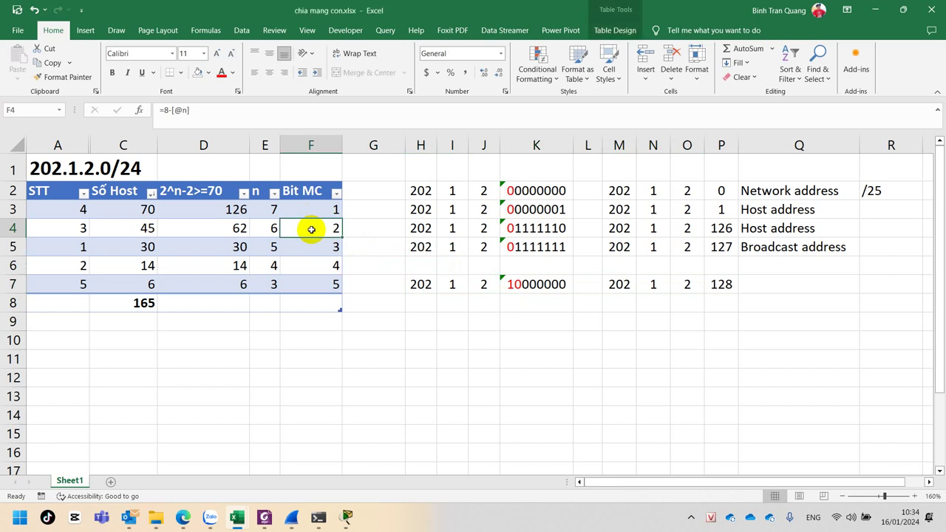
- Copy the Network address label from Q2 to Q7 and enter the prefix /26 in R7
{"action": "left_click", "coordinate": [791, 191]}
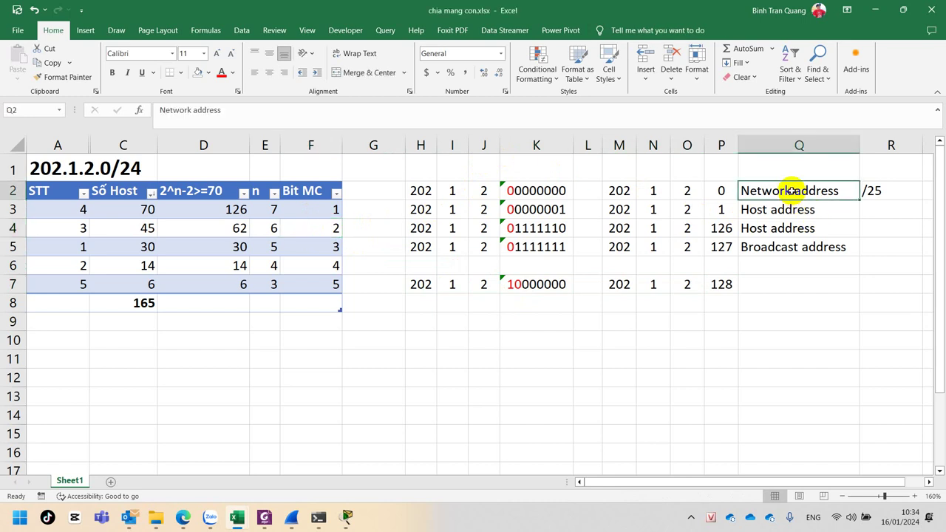
{"action": "key", "text": "ctrl+c"}
{"action": "left_click", "coordinate": [794, 283]}
{"action": "key", "text": "ctrl+v"}
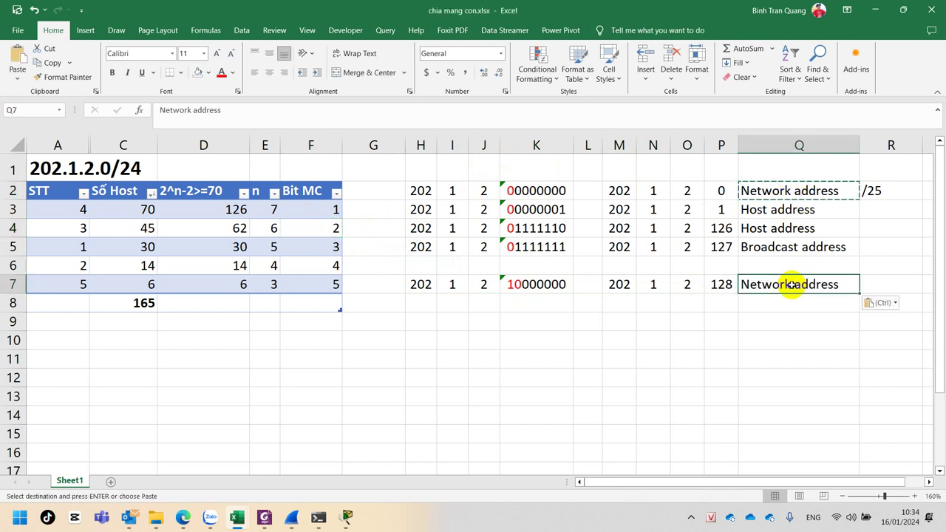
{"action": "left_click", "coordinate": [882, 281]}
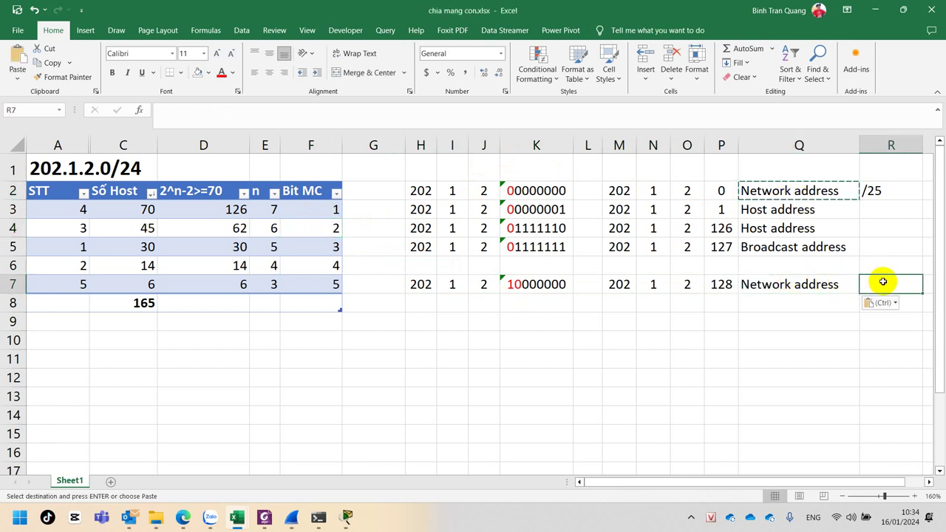
{"action": "type", "text": "'/2"}
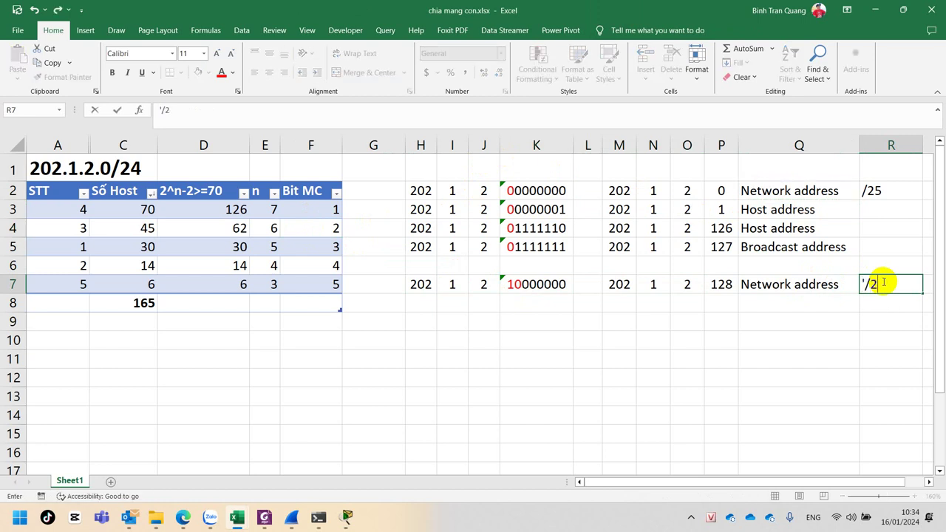
{"action": "type", "text": "6"}
{"action": "key", "text": "Return"}
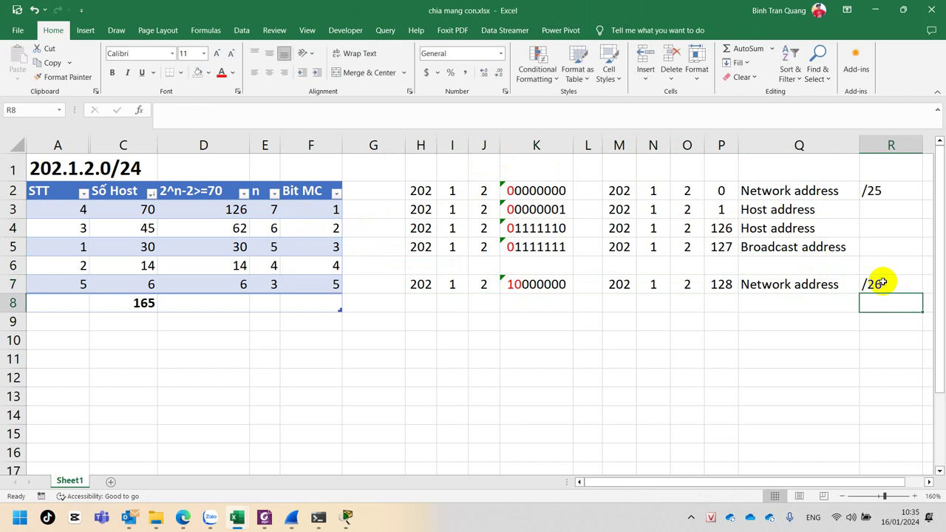
- Fill row 7's address down into H8:P8, set K8 to 10000001, and check the decimal octet in P8
{"action": "left_click", "coordinate": [422, 303]}
{"action": "left_click_drag", "start_coordinate": [422, 303], "coordinate": [710, 303]}
{"action": "key", "text": "ctrl+d"}
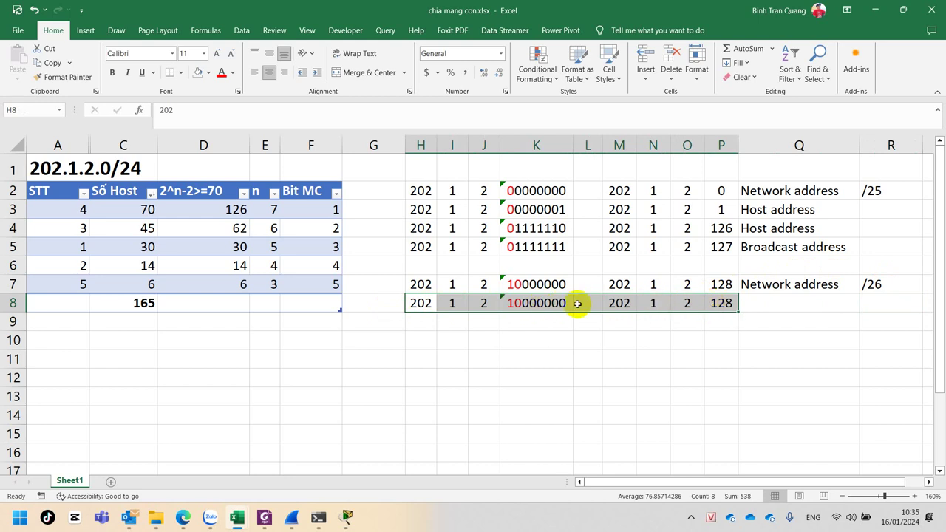
{"action": "left_click", "coordinate": [549, 308]}
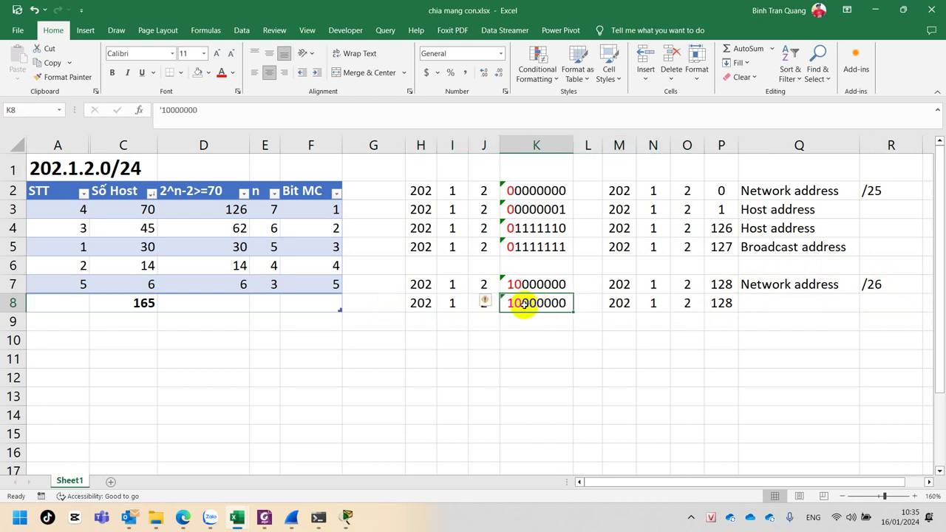
{"action": "double_click", "coordinate": [523, 305]}
{"action": "left_click_drag", "start_coordinate": [523, 305], "coordinate": [563, 303]}
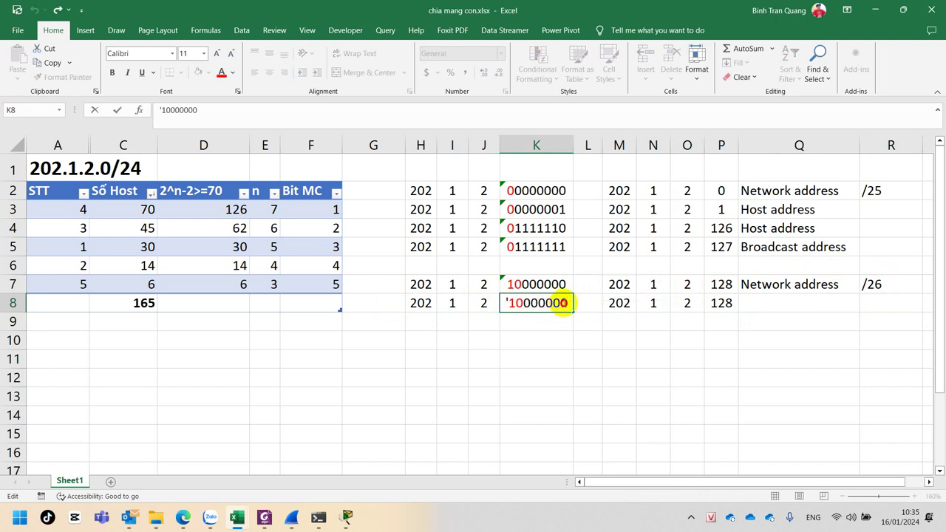
{"action": "type", "text": "1"}
{"action": "left_click", "coordinate": [554, 321]}
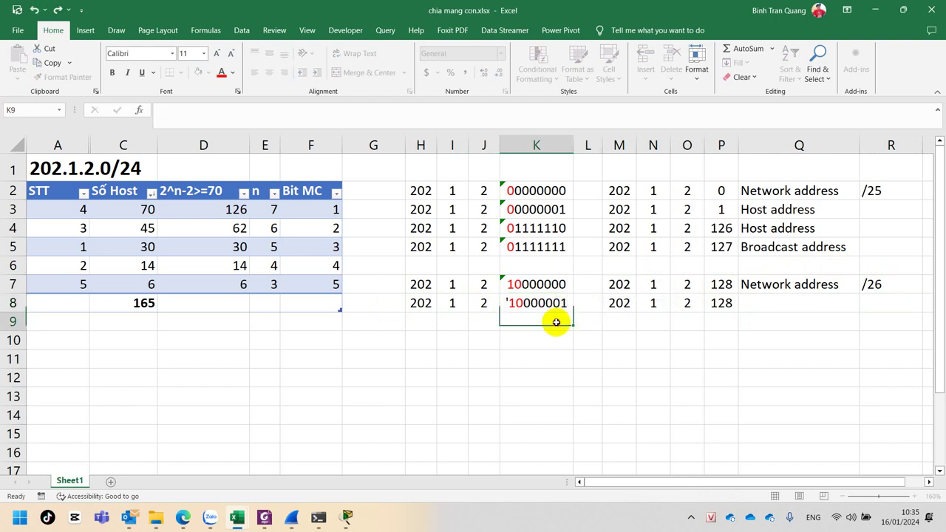
{"action": "left_click", "coordinate": [711, 303]}
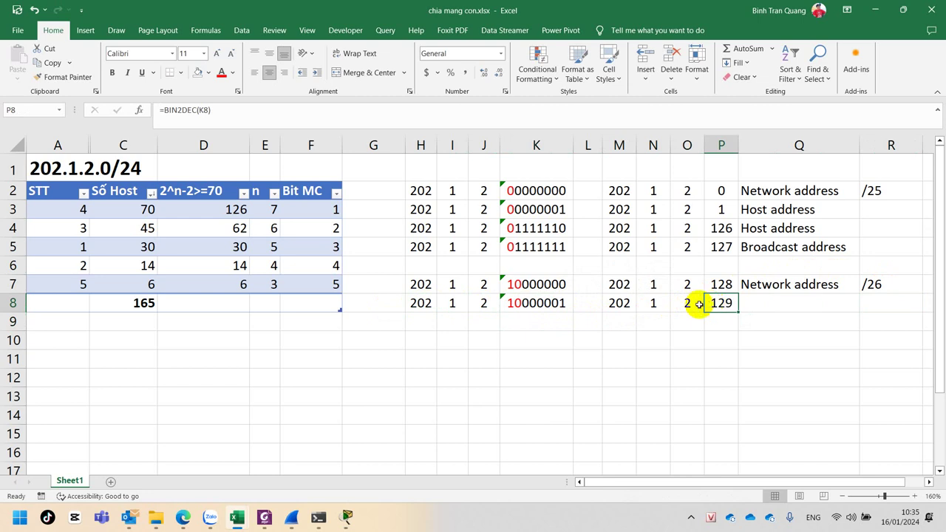
- Fill row 8's address down into H9:P9 and set the binary octet in K9 to 10111110
{"action": "left_click_drag", "start_coordinate": [433, 321], "coordinate": [708, 316]}
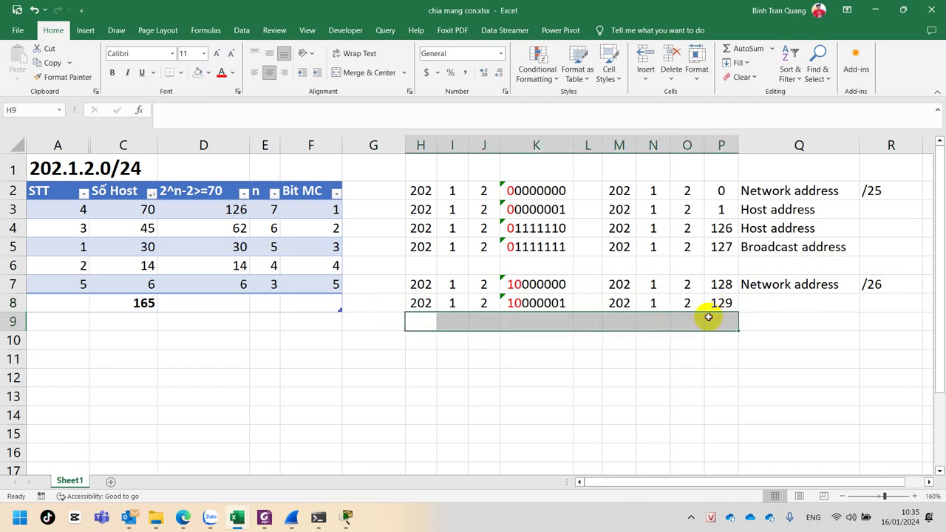
{"action": "key", "text": "ctrl+d"}
{"action": "left_click", "coordinate": [555, 323]}
{"action": "double_click", "coordinate": [556, 324]}
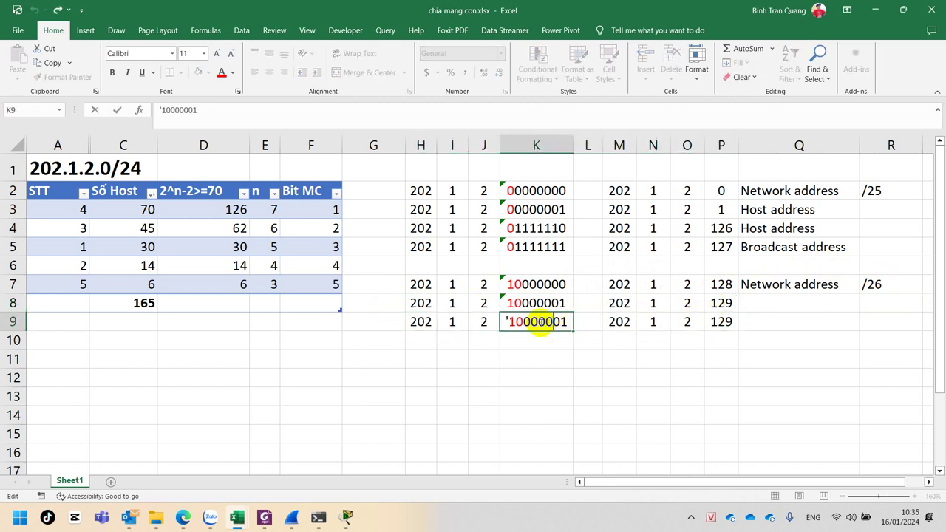
{"action": "left_click_drag", "start_coordinate": [523, 323], "coordinate": [569, 322]}
{"action": "type", "text": "1111"}
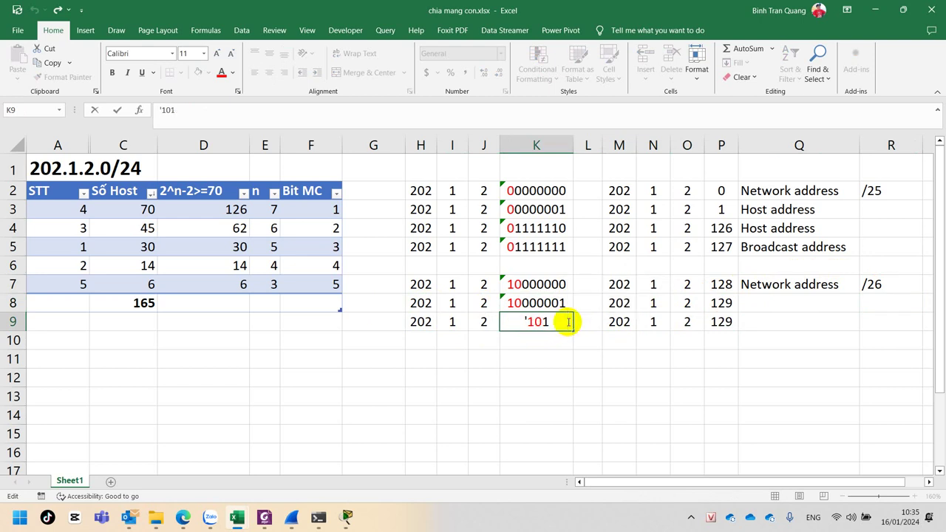
{"action": "type", "text": "10"}
{"action": "key", "text": "Return"}
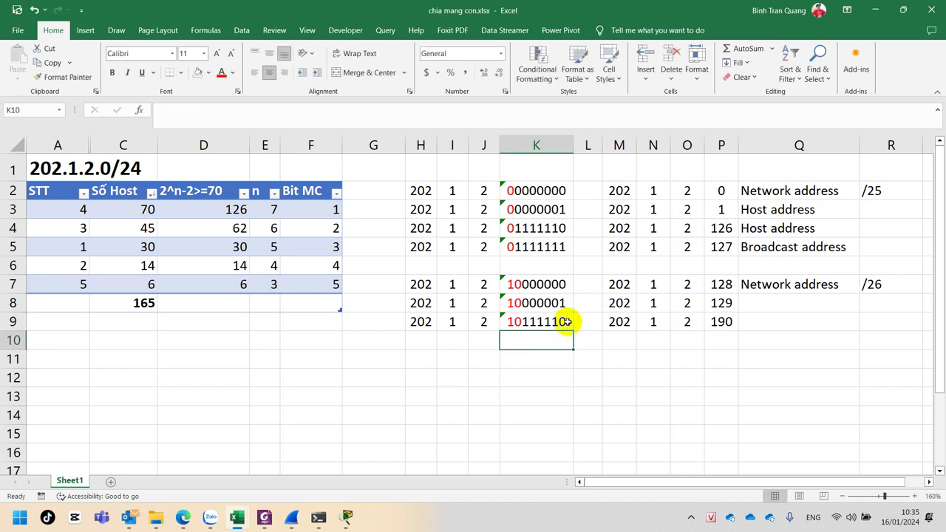
{"action": "left_click", "coordinate": [566, 321]}
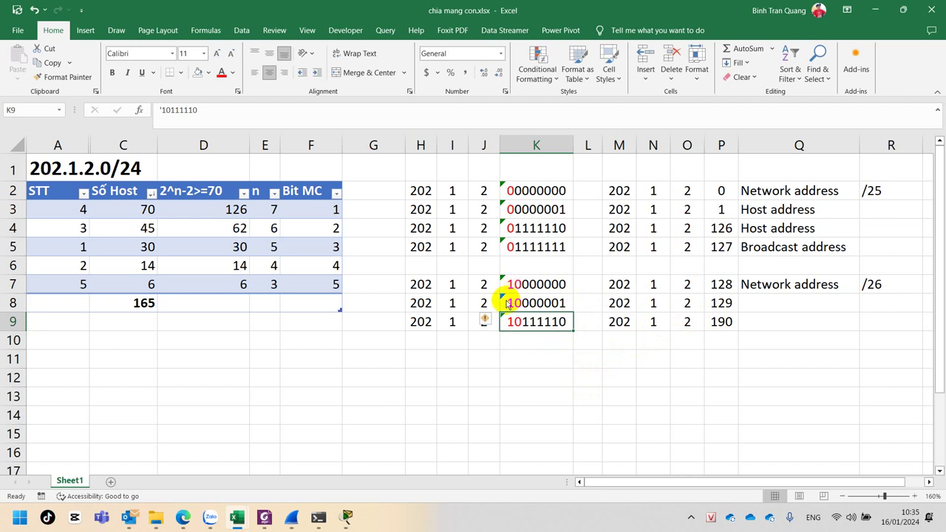
- Fill row 9's address down into H10:P10 and set the binary octet in K10 to 10111111
{"action": "left_click_drag", "start_coordinate": [417, 340], "coordinate": [717, 338]}
{"action": "key", "text": "ctrl+d"}
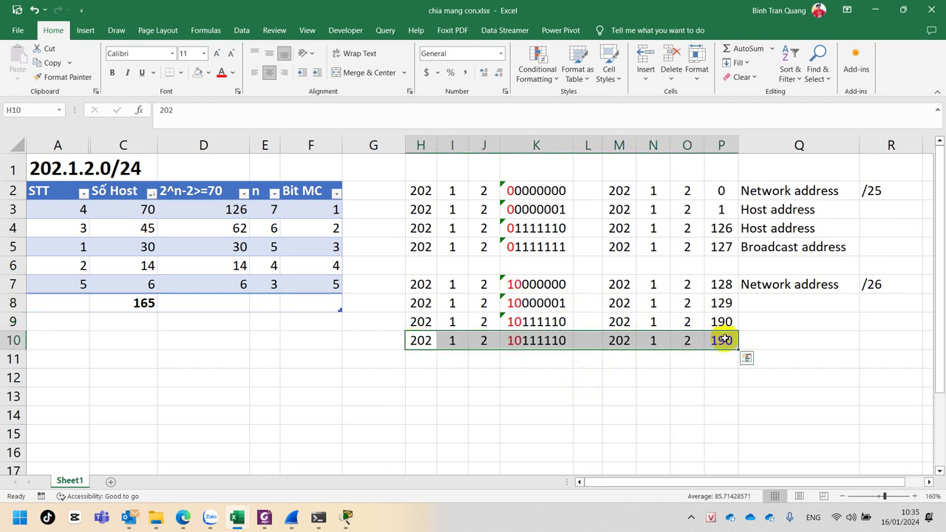
{"action": "double_click", "coordinate": [552, 338]}
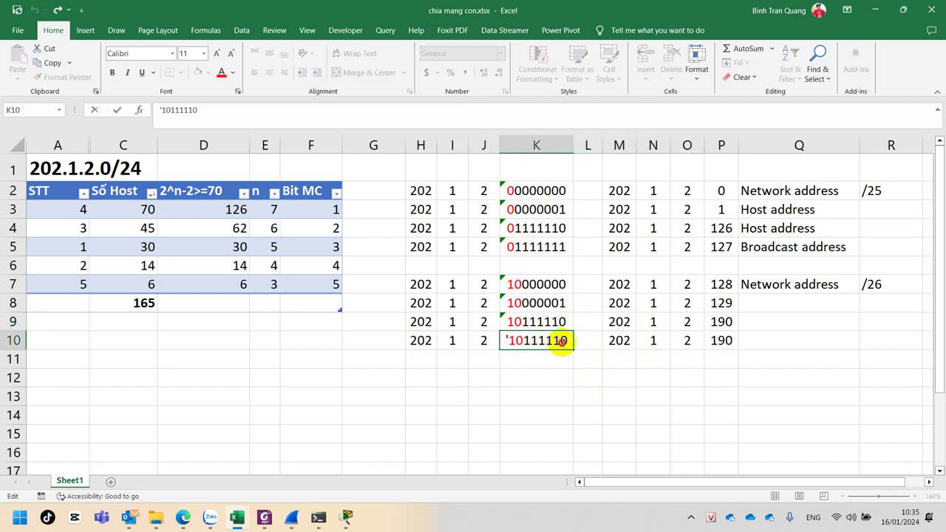
{"action": "left_click", "coordinate": [564, 341]}
{"action": "type", "text": "1"}
{"action": "left_click", "coordinate": [726, 303]}
- Review the first subnet's labels in Q2:Q5, and examine P10 and the six host bits in K10
{"action": "left_click", "coordinate": [760, 191]}
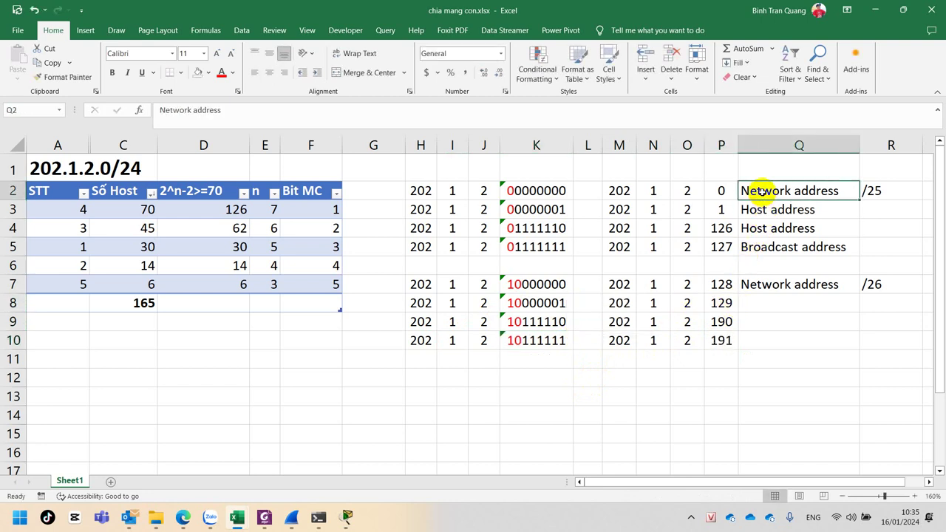
{"action": "left_click", "coordinate": [765, 210]}
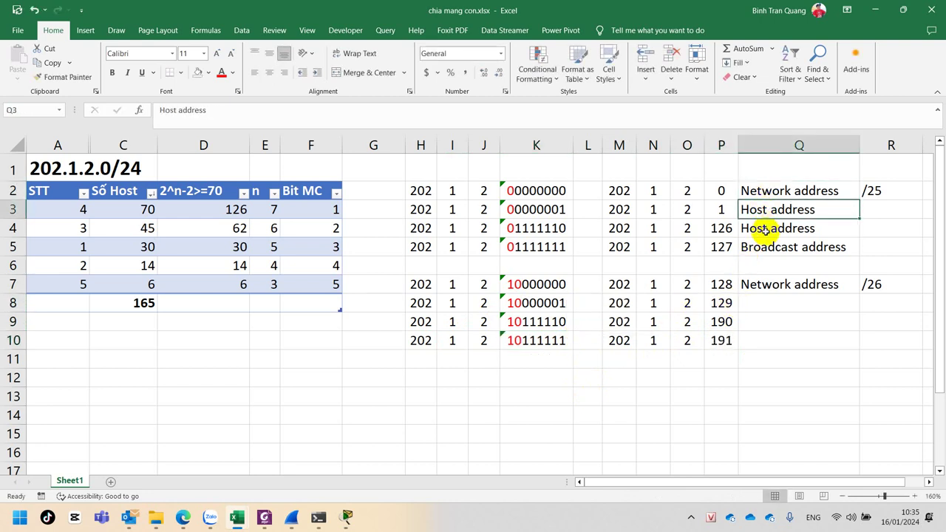
{"action": "left_click", "coordinate": [765, 229]}
{"action": "left_click", "coordinate": [771, 250]}
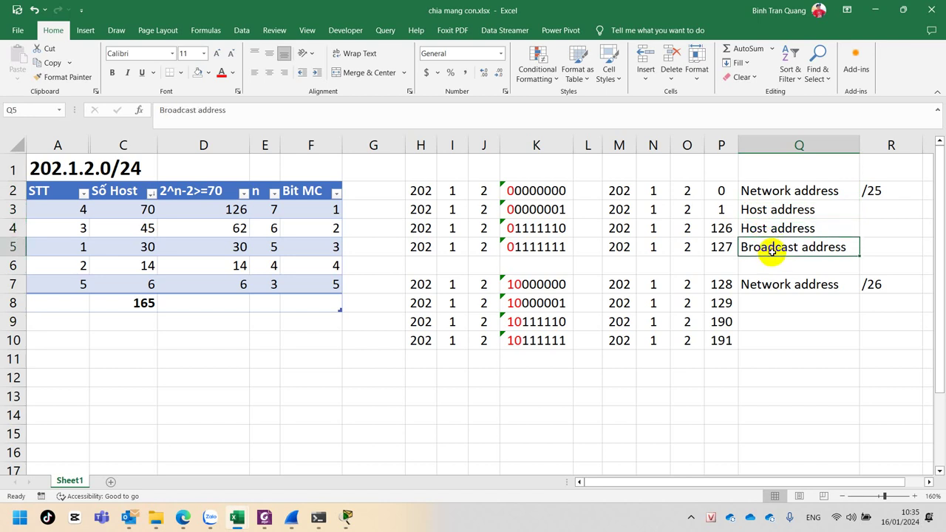
{"action": "left_click", "coordinate": [717, 344]}
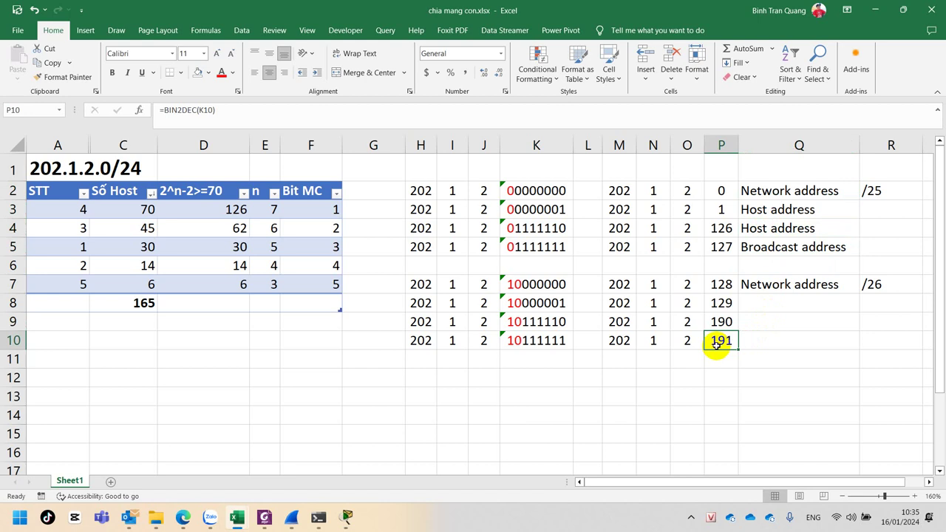
{"action": "left_click", "coordinate": [559, 339]}
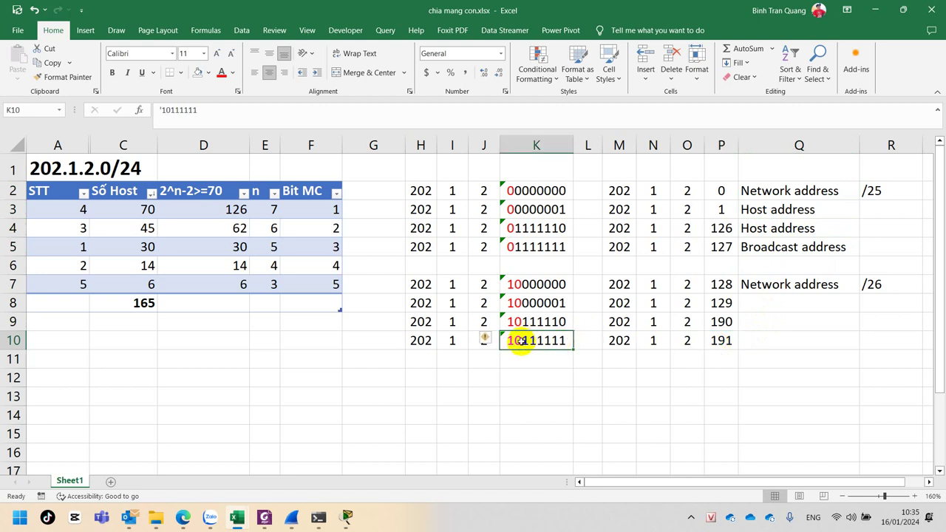
{"action": "double_click", "coordinate": [521, 342]}
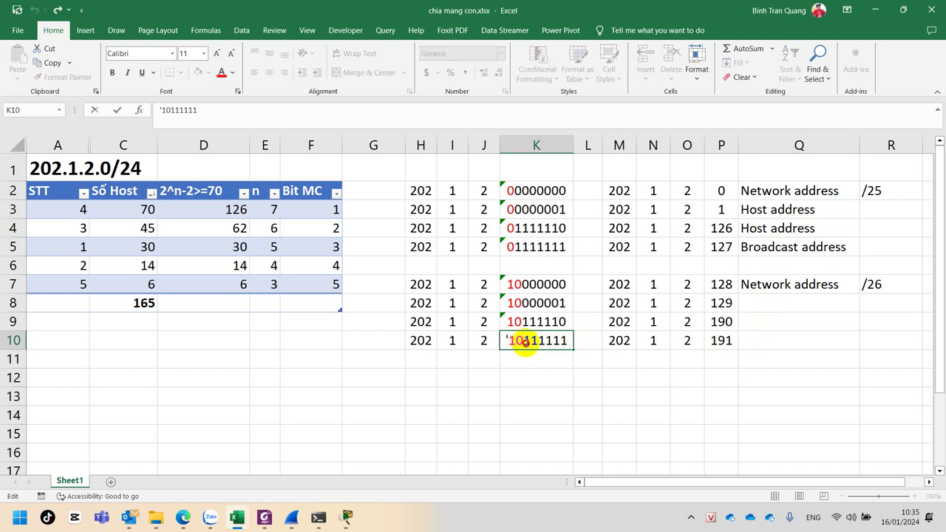
{"action": "left_click_drag", "start_coordinate": [523, 342], "coordinate": [584, 335]}
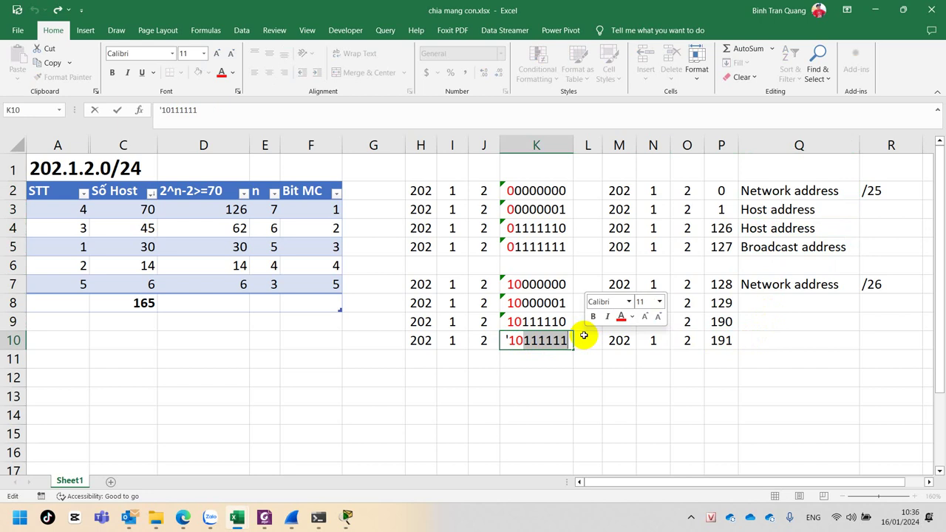
{"action": "key", "text": "Return"}
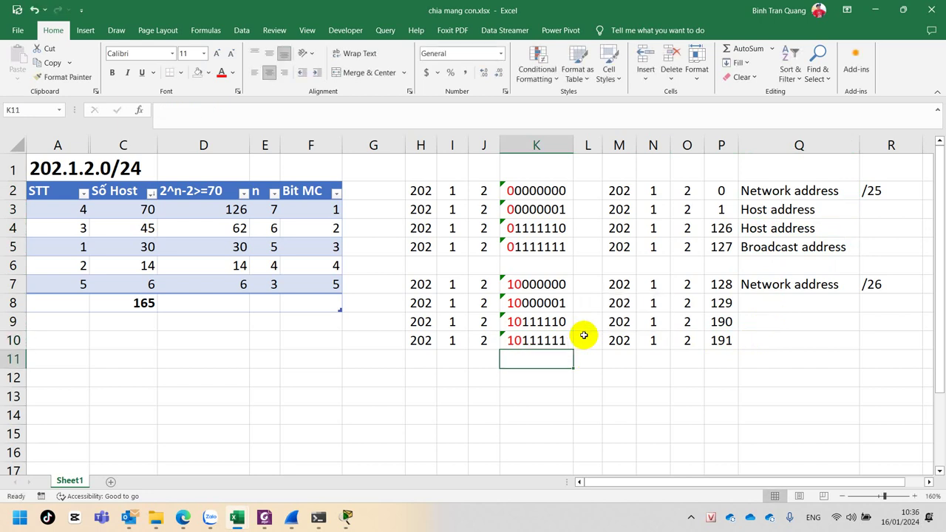
- Review the second subnet's addresses in H7:P10, and examine its first and last host octets in P8 and P9
{"action": "left_click_drag", "start_coordinate": [432, 287], "coordinate": [726, 344]}
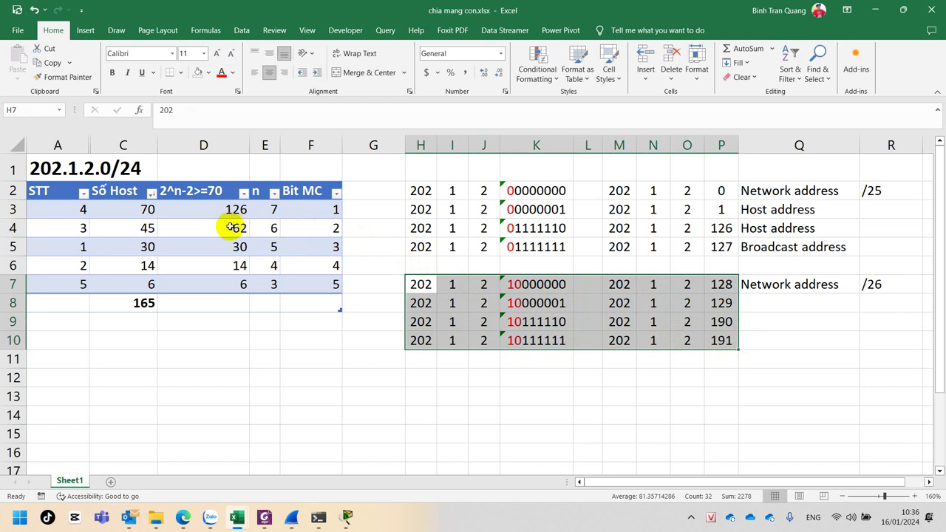
{"action": "left_click", "coordinate": [687, 303]}
{"action": "left_click", "coordinate": [721, 304]}
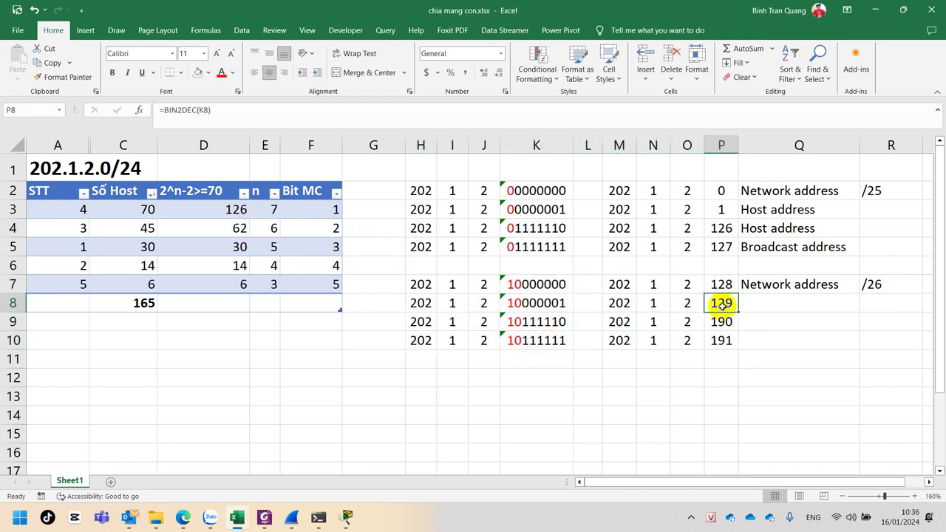
{"action": "left_click", "coordinate": [687, 323]}
{"action": "left_click", "coordinate": [721, 323]}
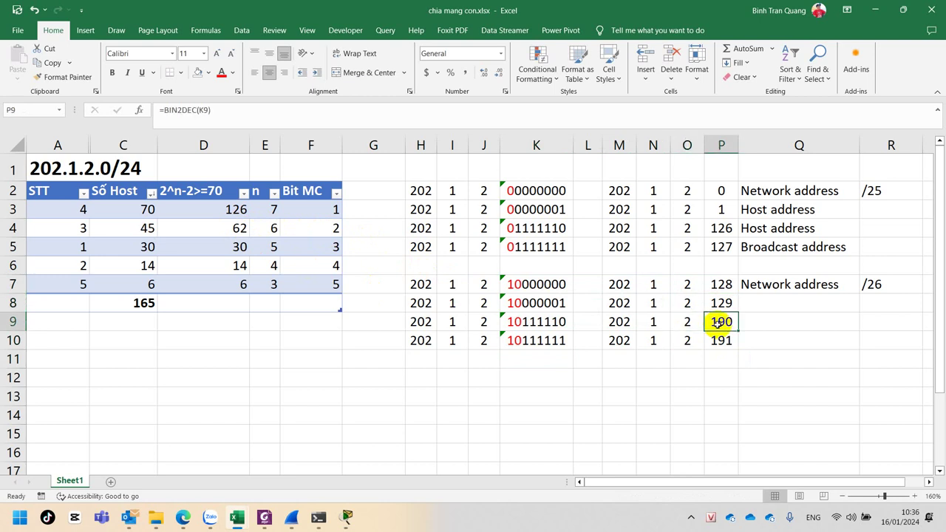
{"action": "left_click", "coordinate": [721, 303]}
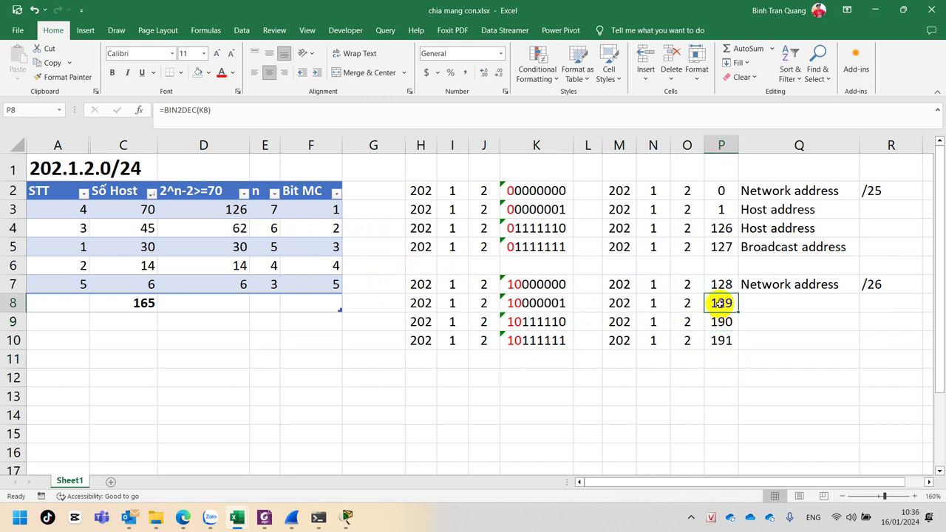
- Calculate the span between the second subnet's first and last host octets in Q9 with =P9-P8, and clear the cell
{"action": "left_click", "coordinate": [777, 320]}
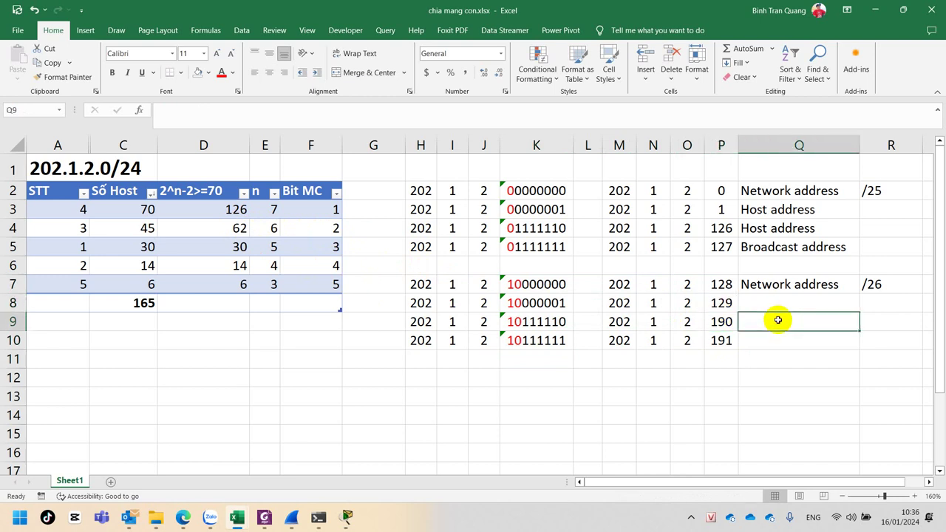
{"action": "type", "text": "="}
{"action": "left_click", "coordinate": [721, 320]}
{"action": "type", "text": "-"}
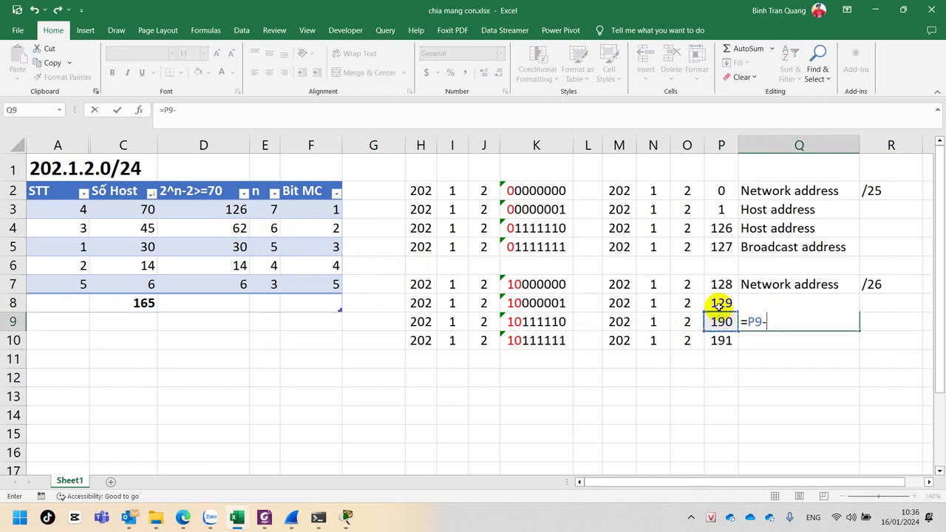
{"action": "left_click", "coordinate": [721, 303]}
{"action": "key", "text": "Return"}
{"action": "left_click", "coordinate": [775, 323]}
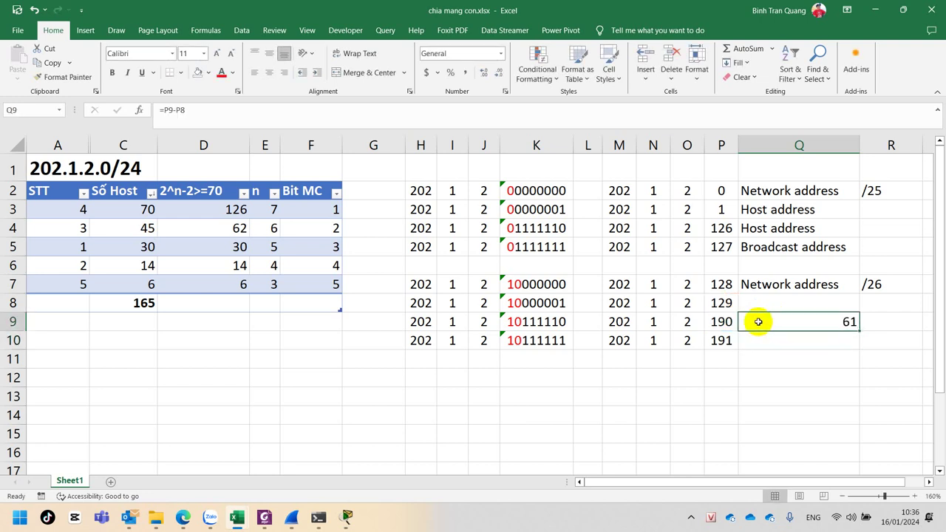
{"action": "left_click", "coordinate": [722, 302]}
{"action": "left_click", "coordinate": [721, 321]}
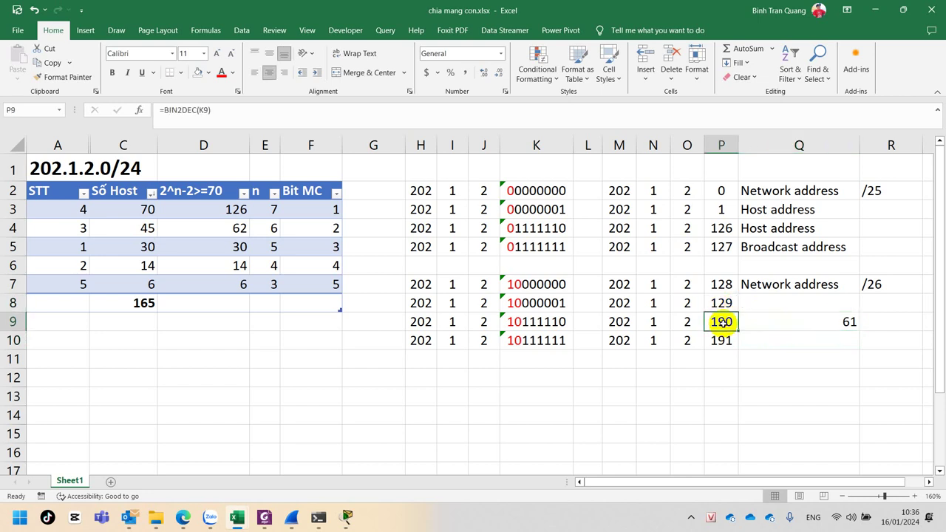
{"action": "left_click", "coordinate": [775, 322]}
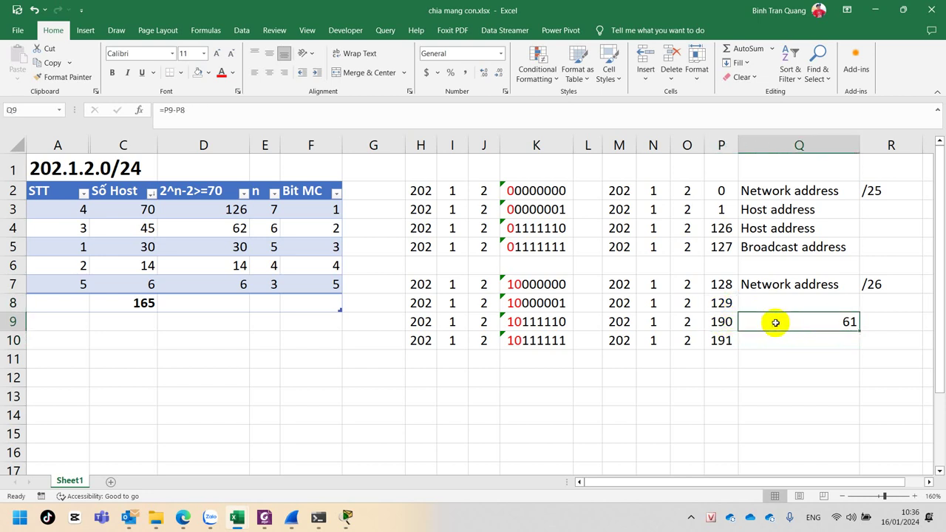
{"action": "key", "text": "Delete"}
- Check the 30-host branch's values in D5:F5, and copy the second subnet's network address from H7:P7 to H12:P12
{"action": "left_click", "coordinate": [219, 250]}
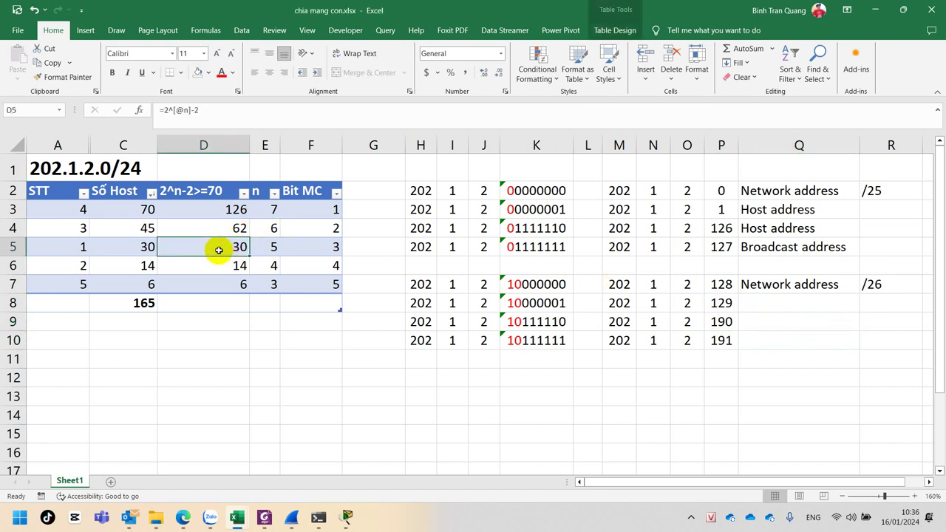
{"action": "left_click", "coordinate": [262, 252]}
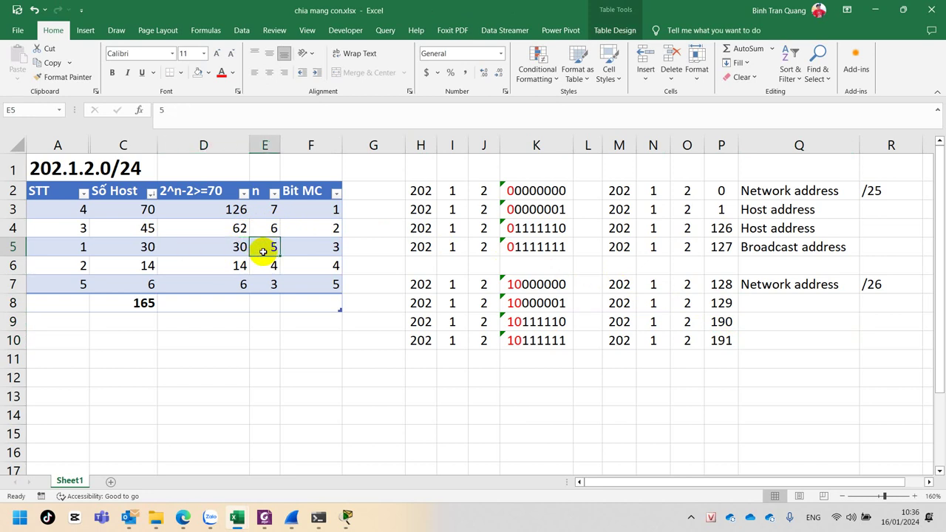
{"action": "left_click", "coordinate": [313, 250]}
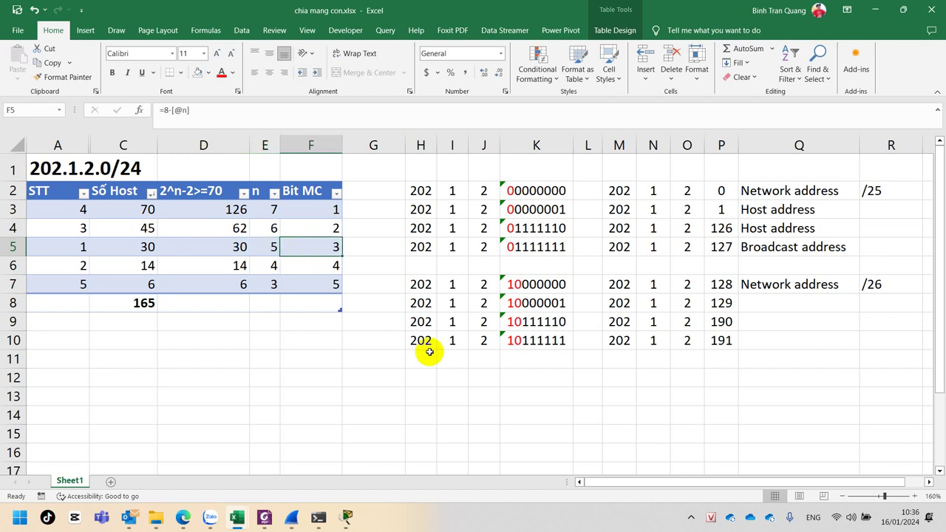
{"action": "left_click_drag", "start_coordinate": [429, 287], "coordinate": [705, 284]}
{"action": "key", "text": "ctrl+c"}
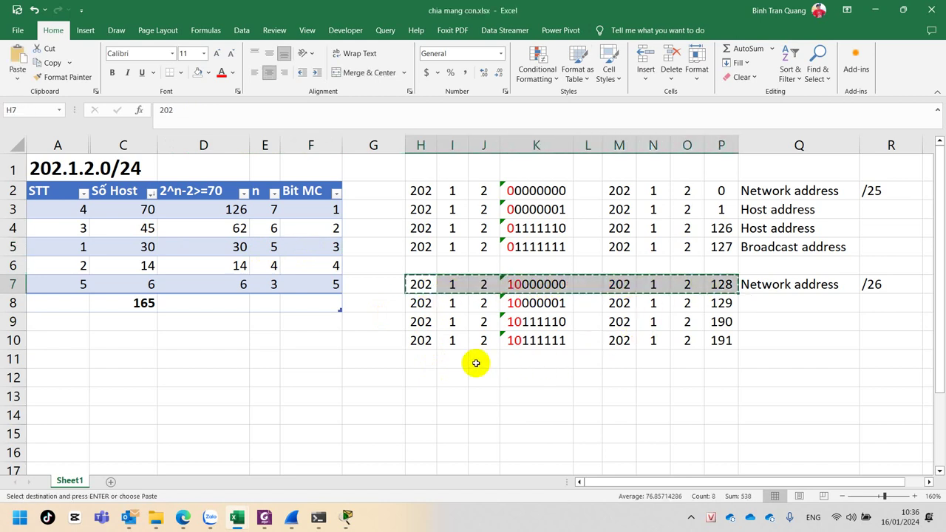
{"action": "left_click", "coordinate": [419, 378]}
{"action": "key", "text": "ctrl+v"}
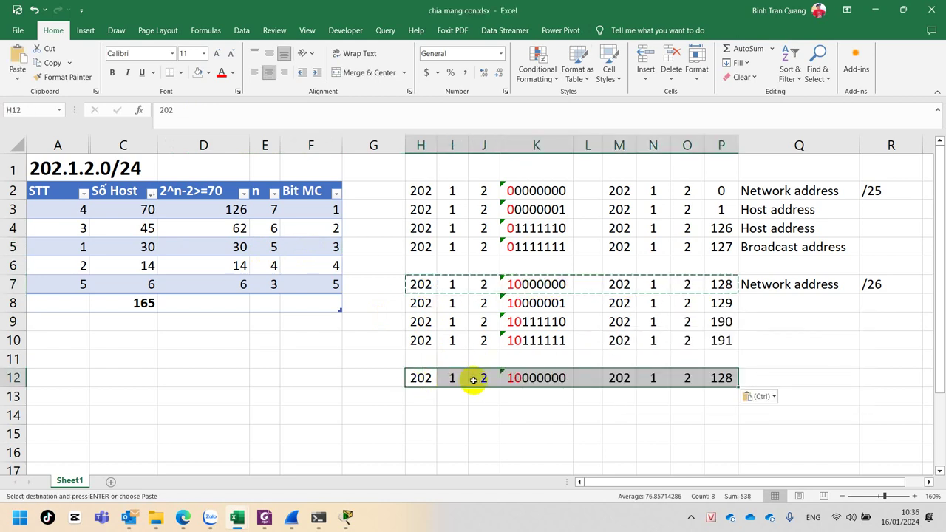
- Colour the third bit of the binary octet in K12 red, and check the decimal octet in P12
{"action": "double_click", "coordinate": [521, 378]}
{"action": "left_click", "coordinate": [527, 379]}
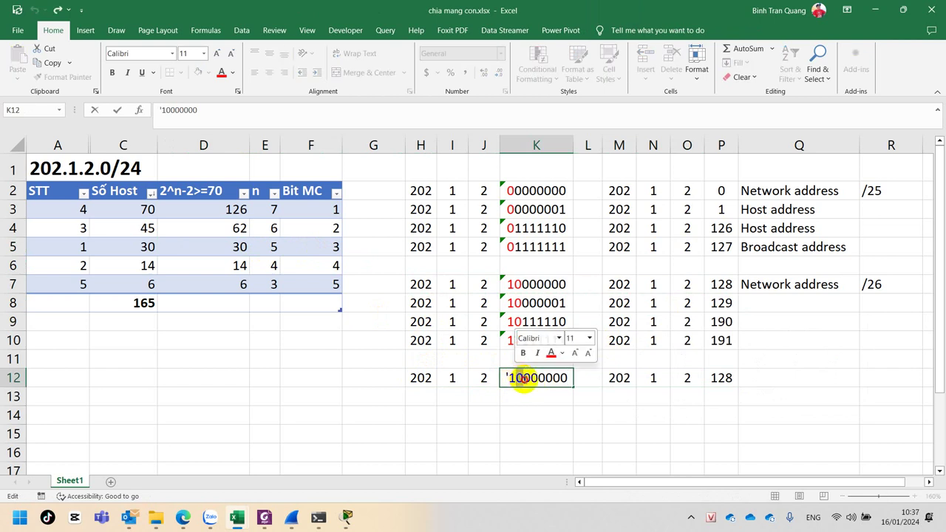
{"action": "left_click", "coordinate": [545, 413]}
{"action": "double_click", "coordinate": [524, 377]}
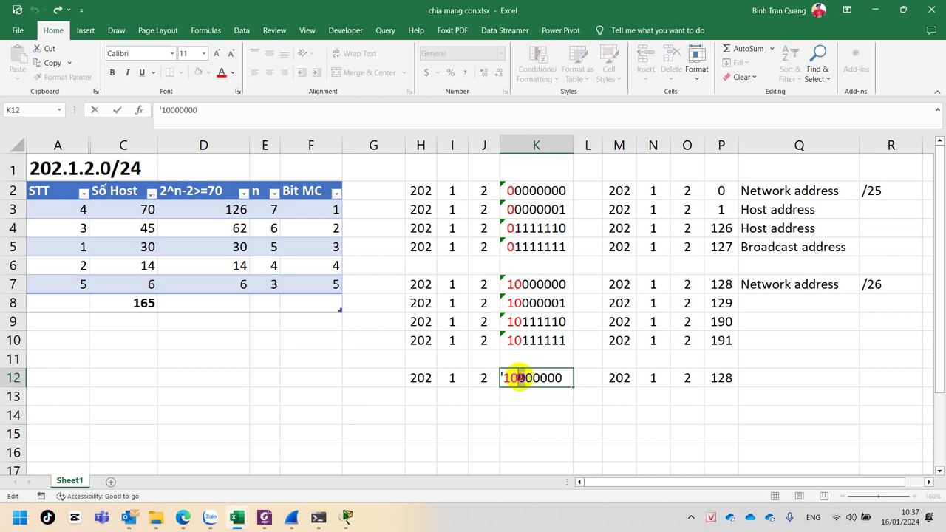
{"action": "left_click", "coordinate": [553, 405]}
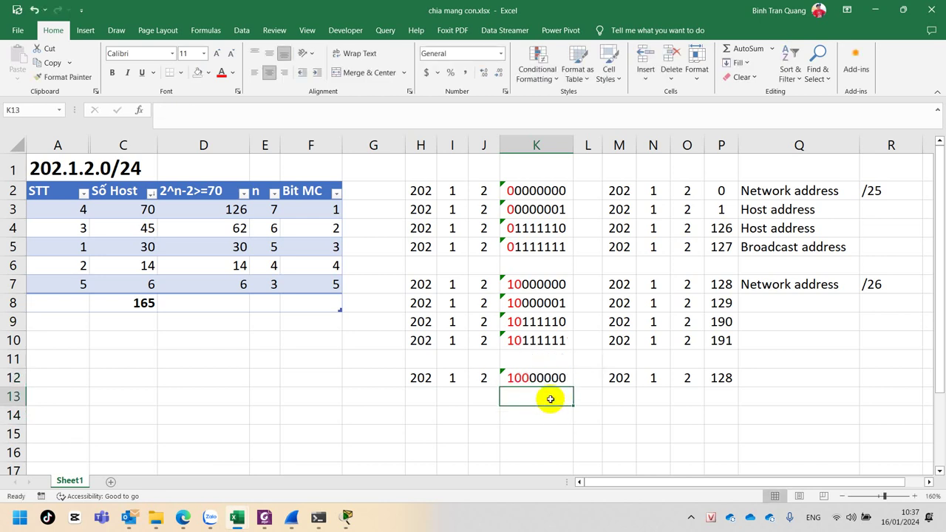
{"action": "left_click", "coordinate": [544, 376]}
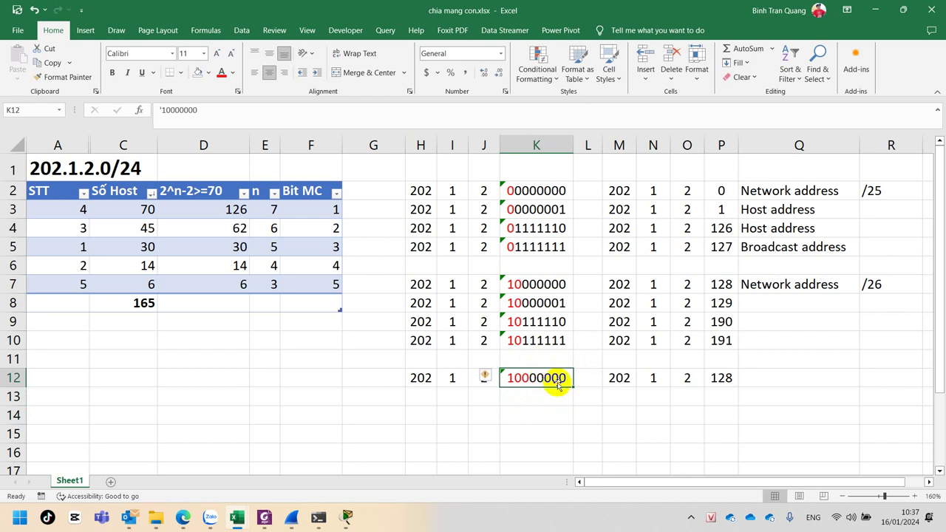
{"action": "left_click", "coordinate": [715, 378]}
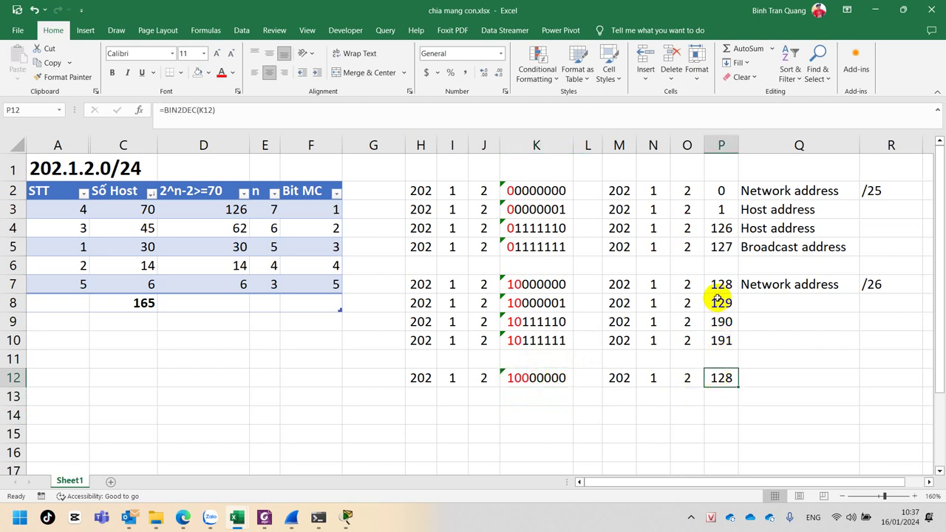
- Set the binary octet in K12 to 10100000 and check the decimal octet in P12
{"action": "double_click", "coordinate": [521, 377]}
{"action": "left_click_drag", "start_coordinate": [518, 378], "coordinate": [524, 377]}
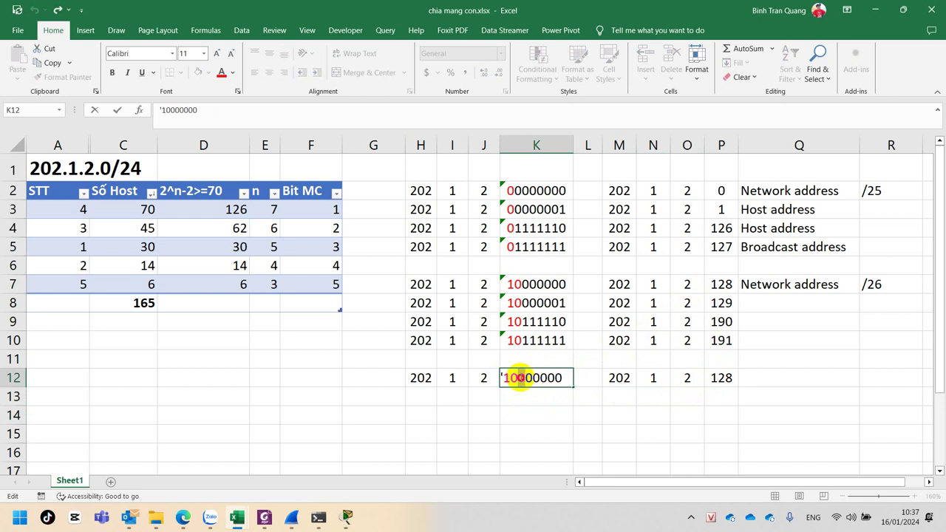
{"action": "type", "text": "10"}
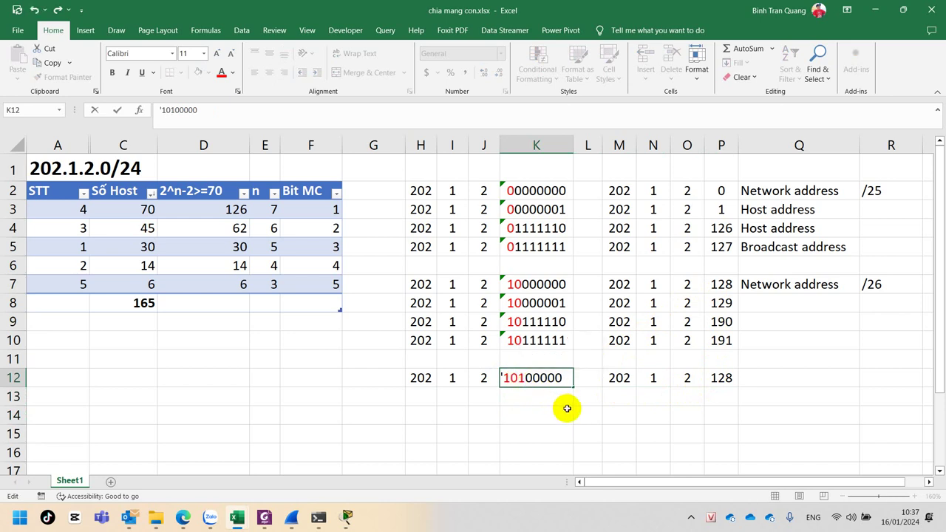
{"action": "left_click", "coordinate": [566, 408]}
{"action": "left_click", "coordinate": [715, 378]}
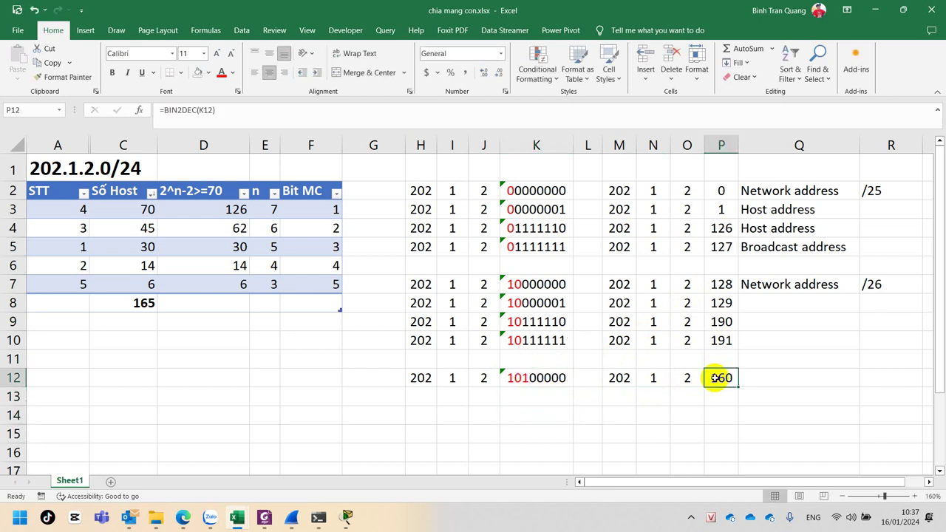
- Set the binary octet in K12 to 11000000, and compare P12 with the previous subnet's last octet in P10
{"action": "left_click", "coordinate": [517, 378]}
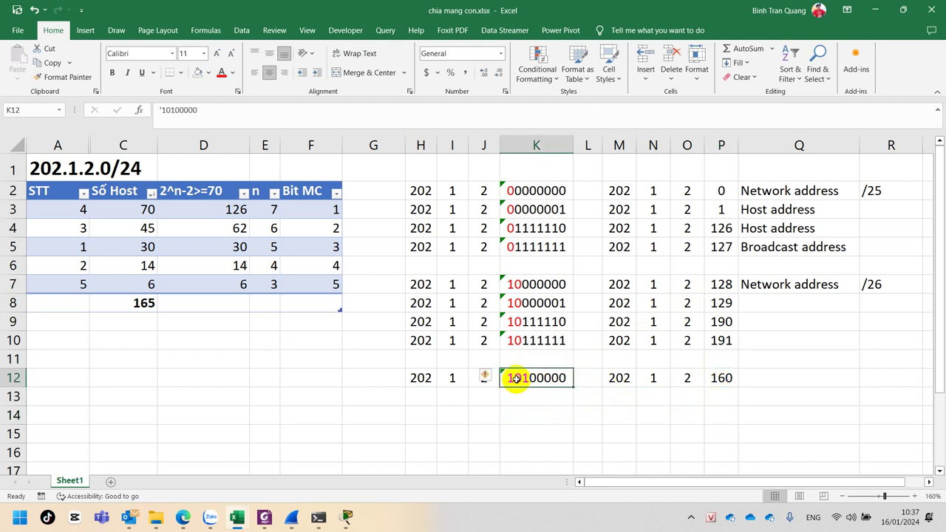
{"action": "double_click", "coordinate": [515, 377]}
{"action": "left_click_drag", "start_coordinate": [511, 377], "coordinate": [526, 378]}
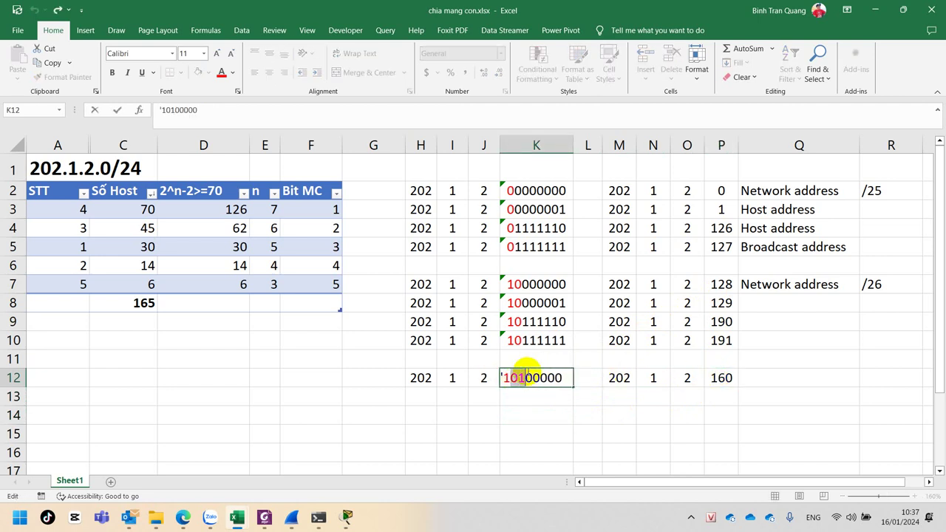
{"action": "type", "text": "10"}
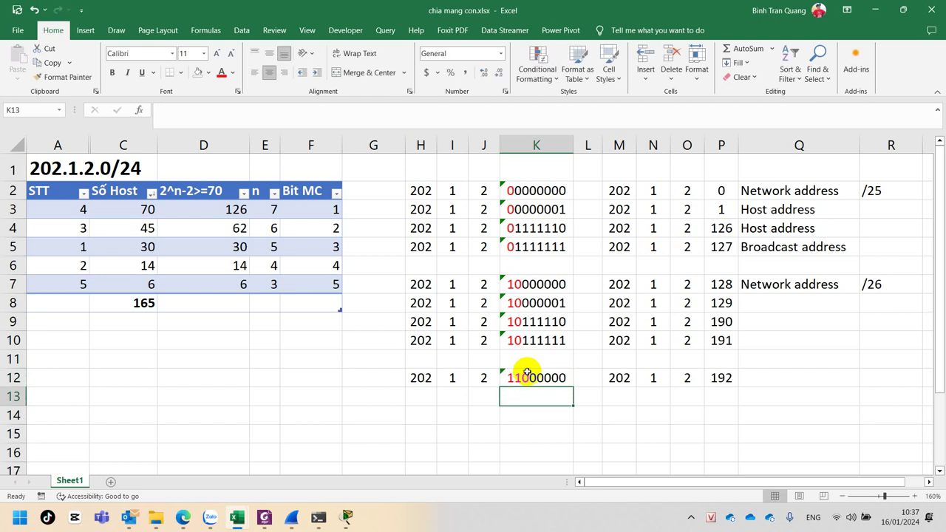
{"action": "left_click", "coordinate": [728, 378]}
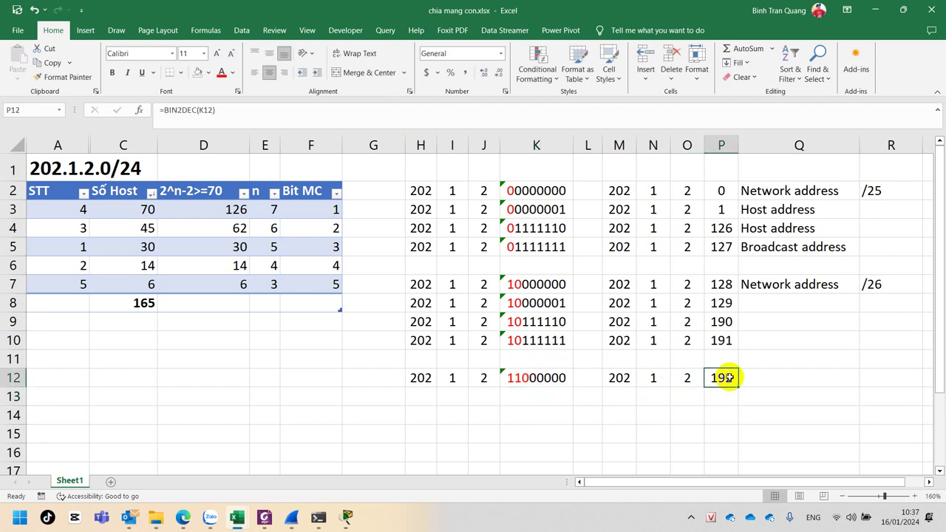
{"action": "left_click", "coordinate": [724, 339]}
{"action": "left_click", "coordinate": [722, 377]}
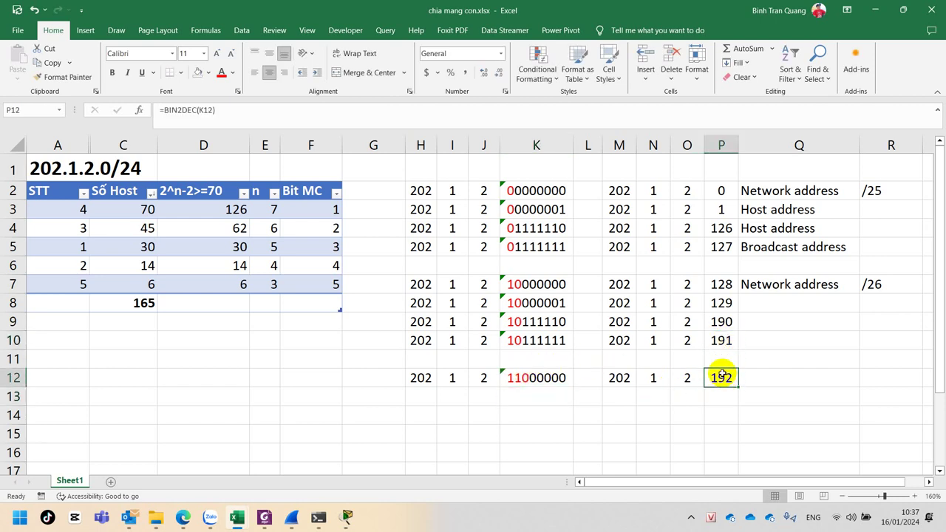
- Fill row 12's address down into H13:P13 and set the binary octet in K13 to 11000001
{"action": "left_click", "coordinate": [418, 395]}
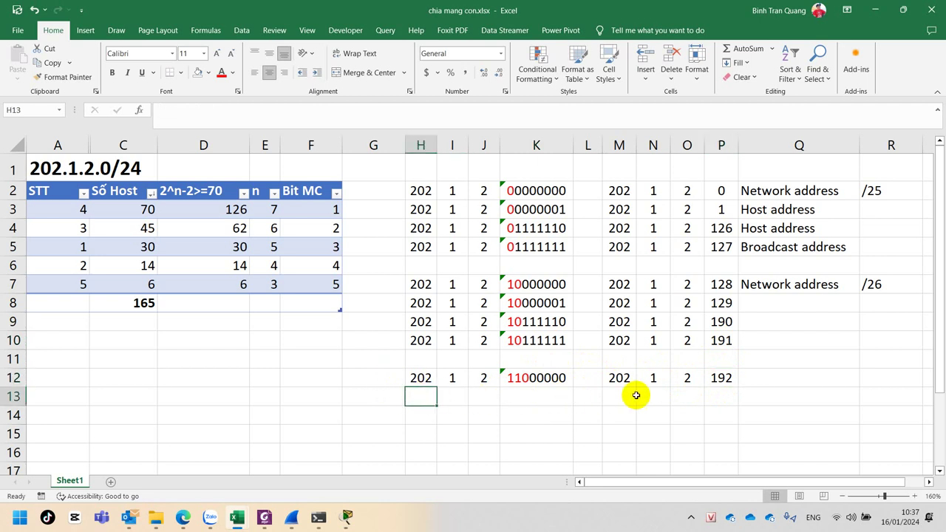
{"action": "left_click_drag", "start_coordinate": [635, 396], "coordinate": [709, 392]}
{"action": "key", "text": "ctrl+d"}
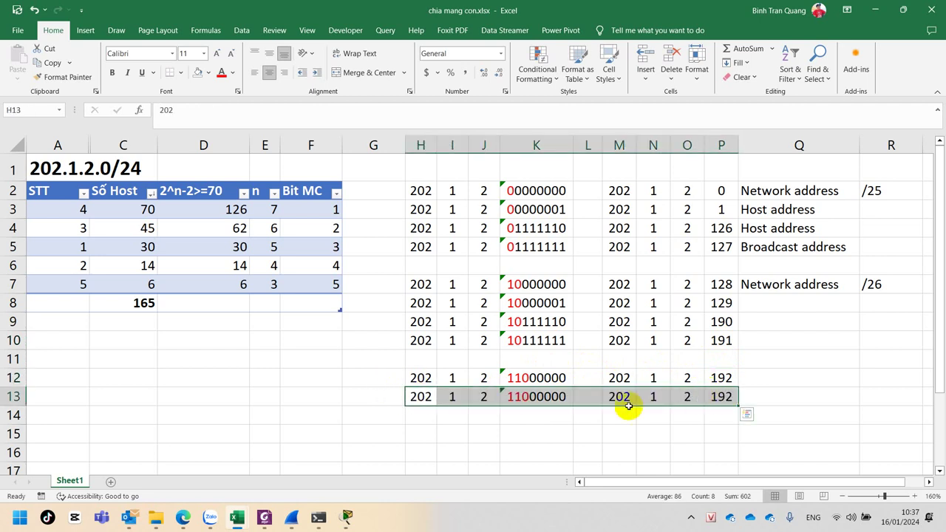
{"action": "double_click", "coordinate": [559, 397]}
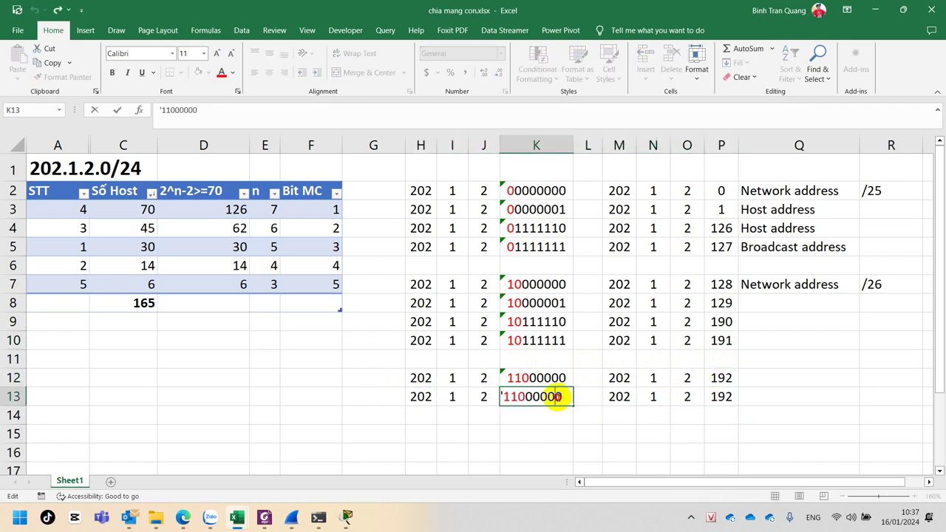
{"action": "left_click_drag", "start_coordinate": [560, 397], "coordinate": [563, 397]}
{"action": "type", "text": "1"}
{"action": "key", "text": "Return"}
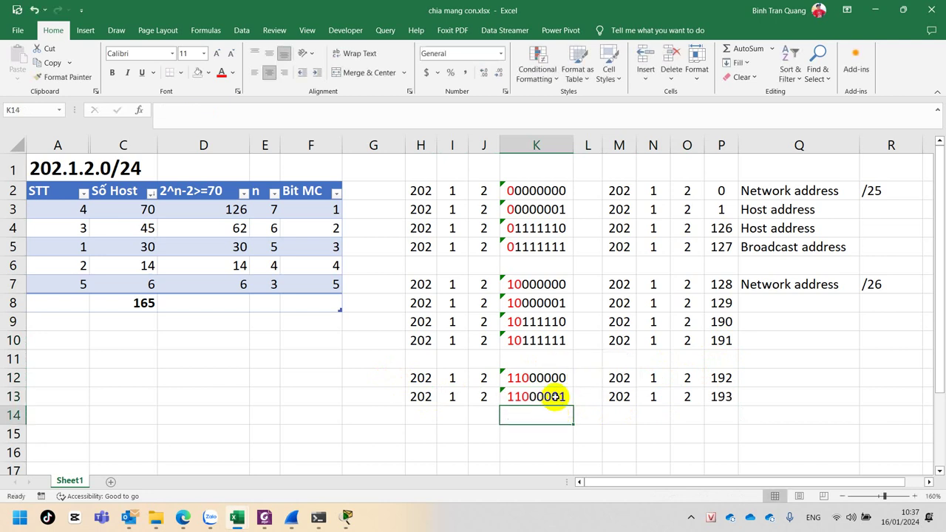
- Fill row 13's address down into H14:P14, set the binary octet in K14 to 11011110, and check the decimal octet in P14
{"action": "left_click_drag", "start_coordinate": [425, 412], "coordinate": [725, 414]}
{"action": "key", "text": "ctrl+h"}
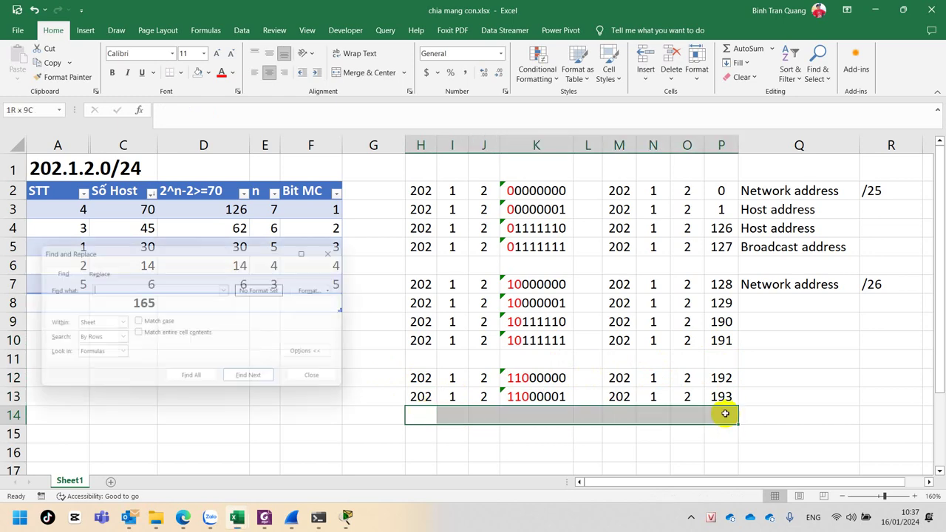
{"action": "key", "text": "Escape"}
{"action": "key", "text": "ctrl+d"}
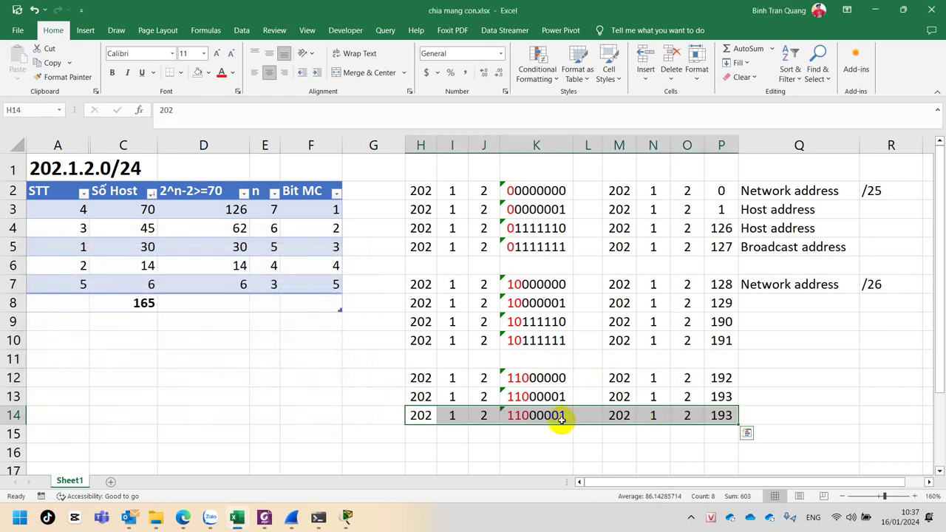
{"action": "left_click", "coordinate": [527, 415]}
{"action": "double_click", "coordinate": [529, 415]}
{"action": "left_click_drag", "start_coordinate": [529, 415], "coordinate": [628, 412]}
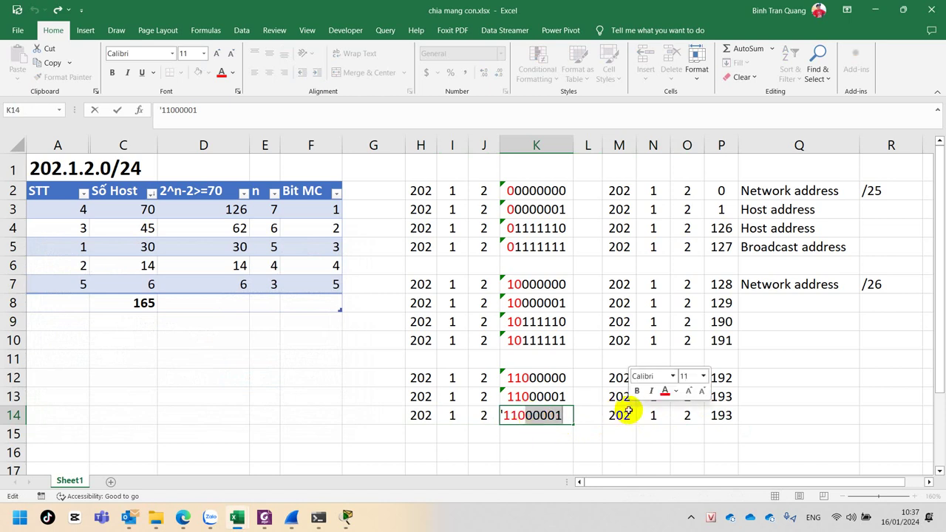
{"action": "type", "text": "11"}
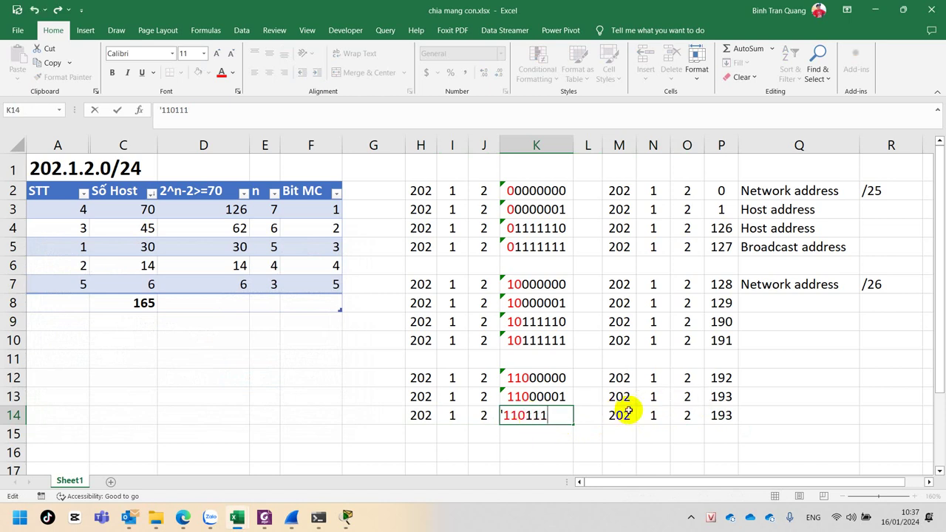
{"action": "type", "text": "110"}
{"action": "key", "text": "Return"}
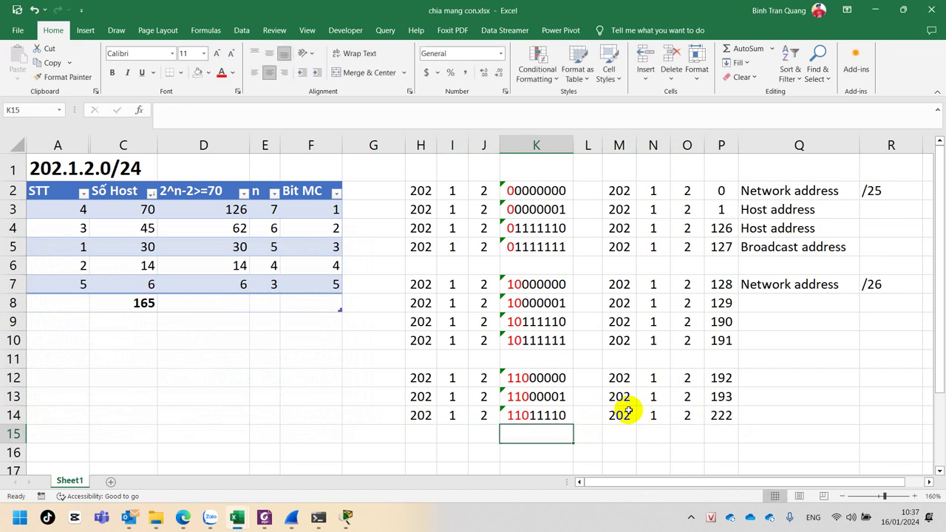
{"action": "left_click", "coordinate": [716, 417]}
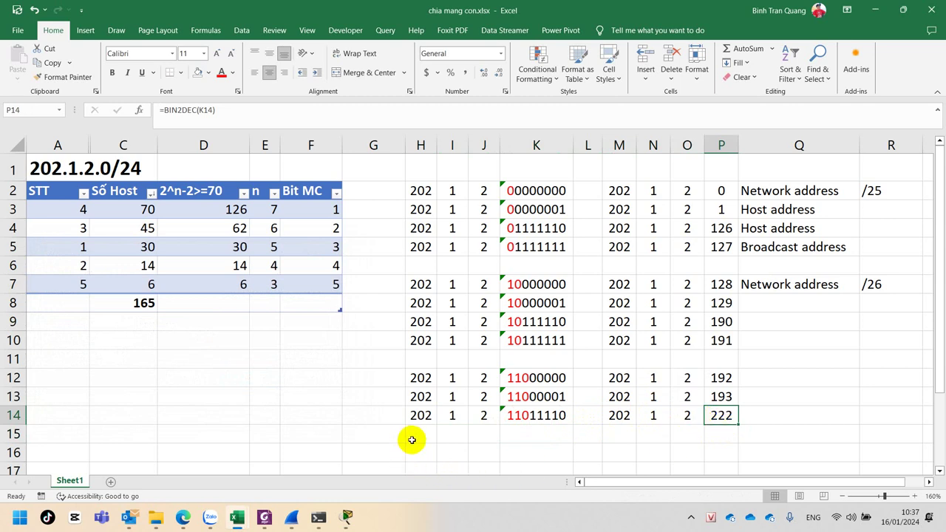
- Fill row 14's address down into H15:P15 and set the binary octet in K15 to 11011111
{"action": "left_click_drag", "start_coordinate": [412, 436], "coordinate": [728, 430]}
{"action": "key", "text": "ctrl+d"}
{"action": "double_click", "coordinate": [560, 433]}
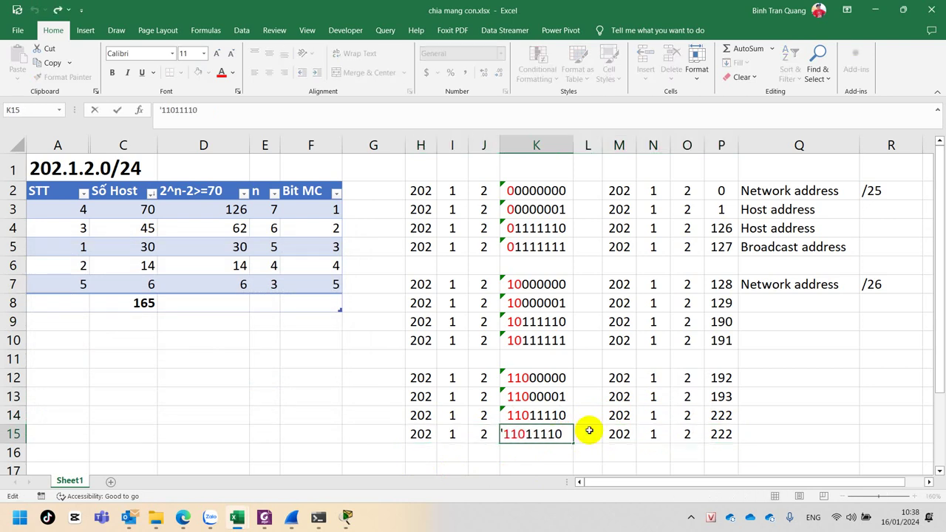
{"action": "key", "text": "BackSpace"}
{"action": "type", "text": "1"}
{"action": "key", "text": "Return"}
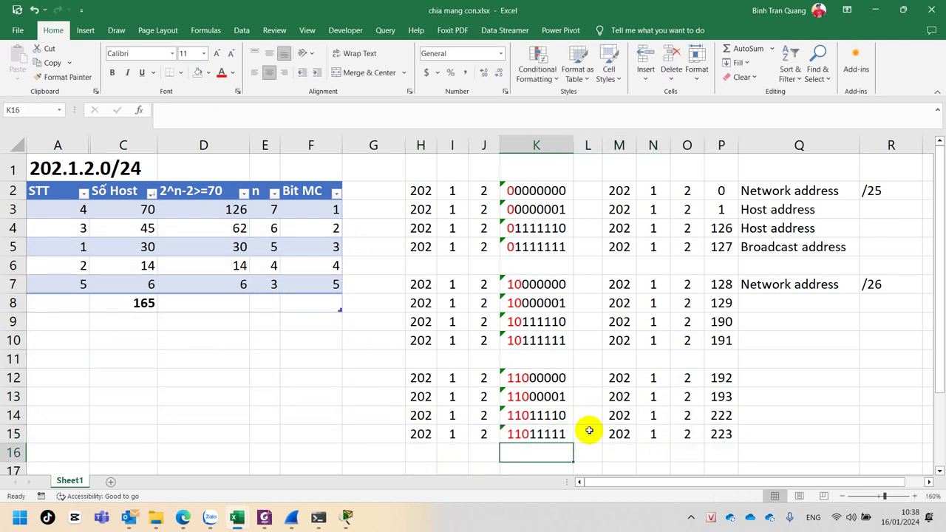
- Review the finished subnets against the host table, and examine the host count and n for the 14-host branch in row 6
{"action": "left_click", "coordinate": [225, 247]}
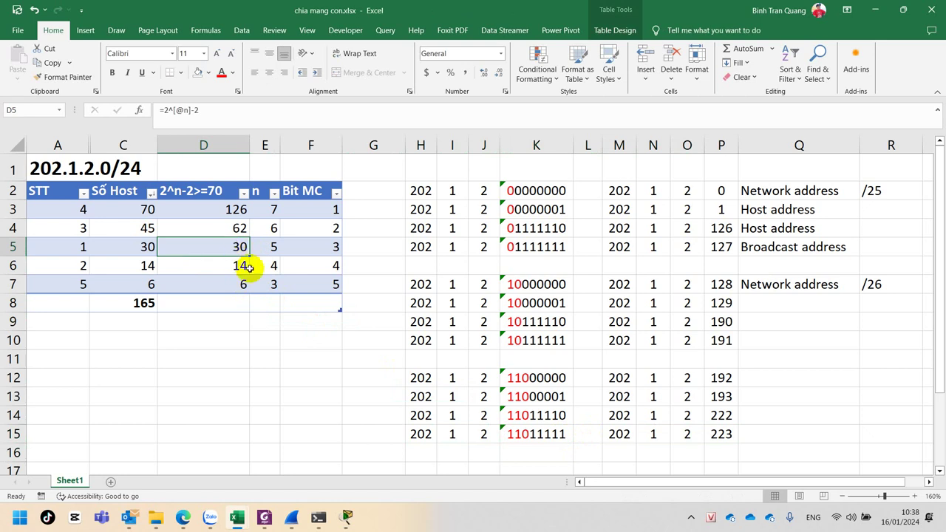
{"action": "left_click", "coordinate": [391, 190]}
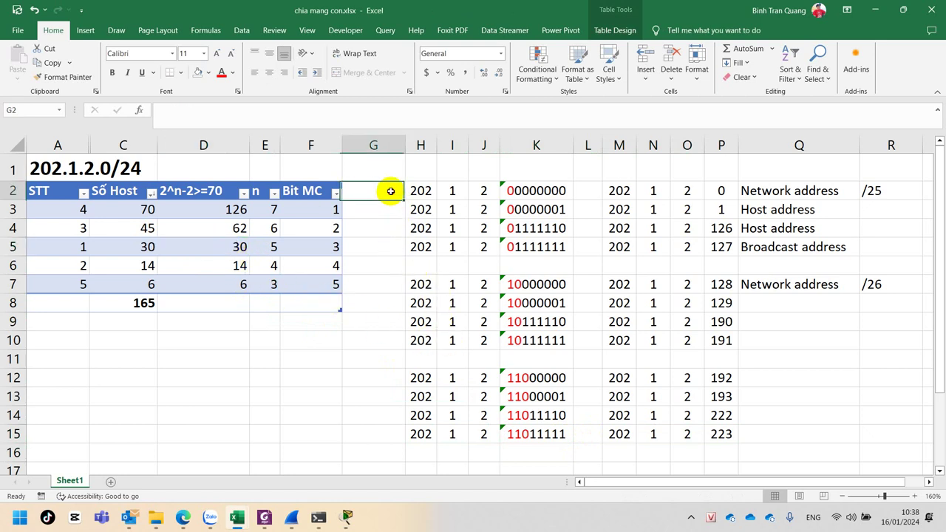
{"action": "left_click", "coordinate": [475, 192]}
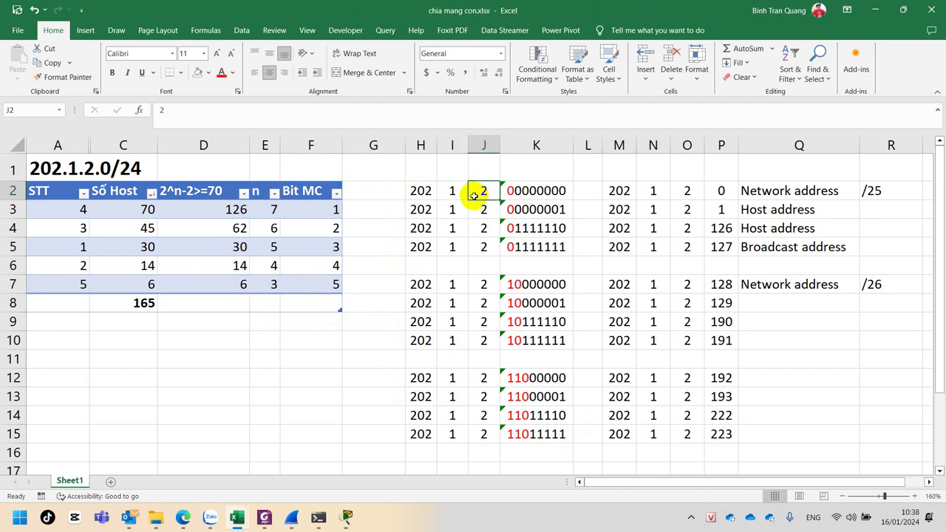
{"action": "left_click", "coordinate": [455, 289]}
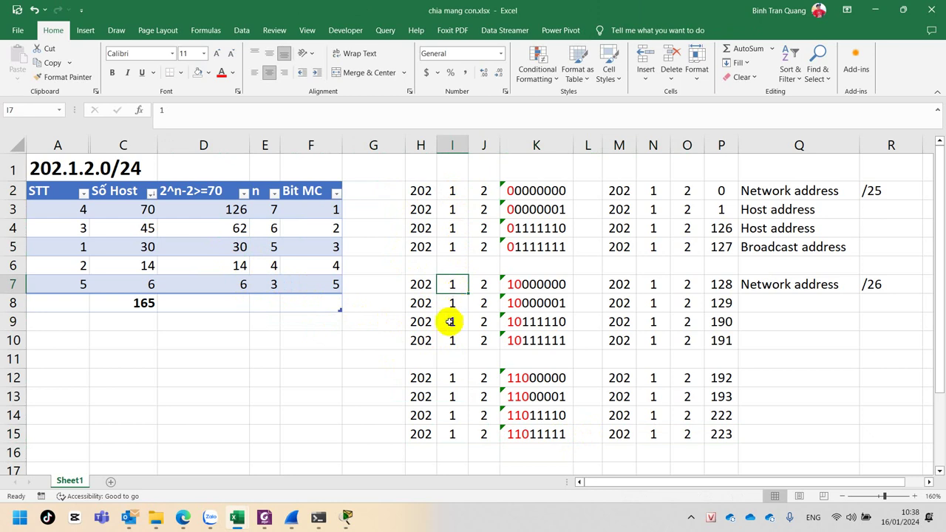
{"action": "left_click", "coordinate": [444, 377]}
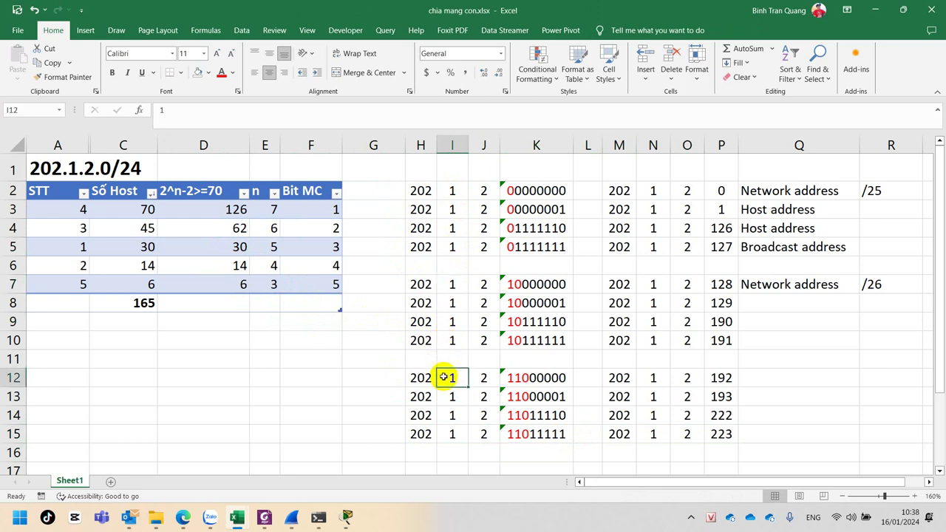
{"action": "left_click", "coordinate": [211, 260]}
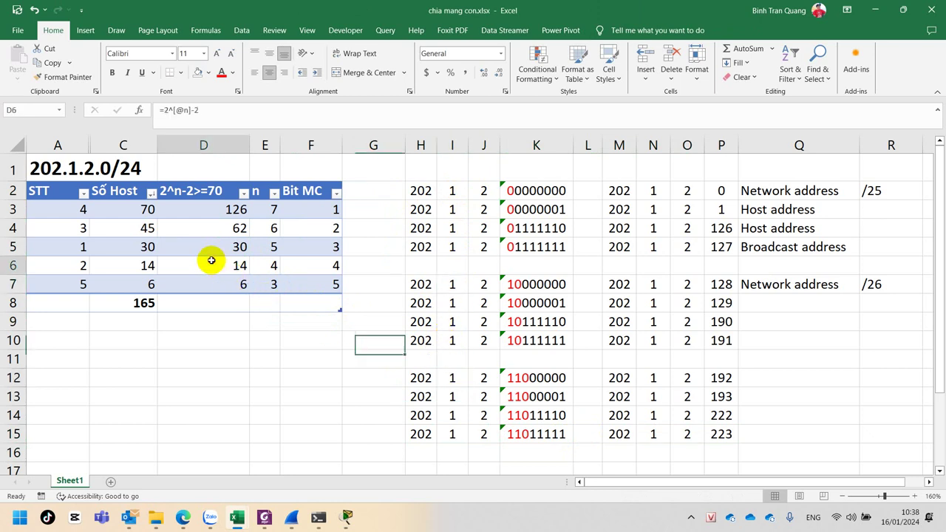
{"action": "left_click", "coordinate": [150, 265]}
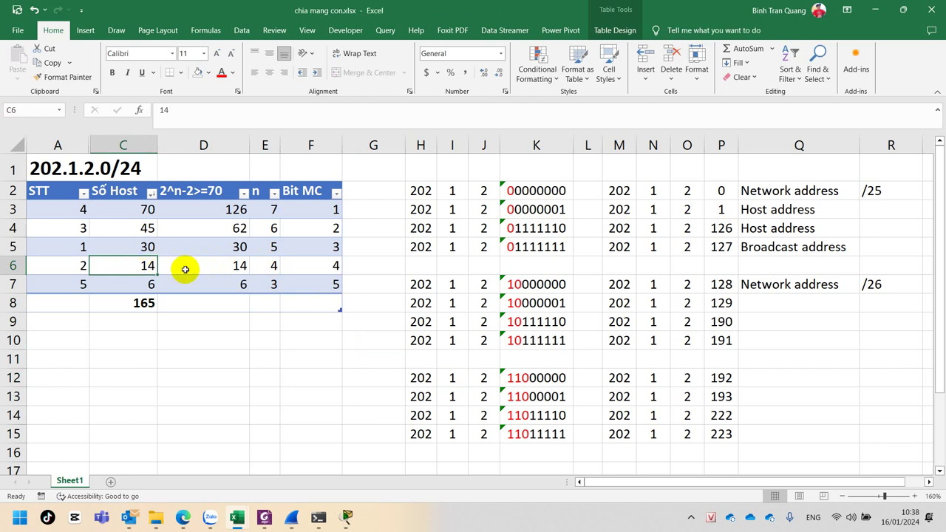
{"action": "left_click", "coordinate": [271, 264]}
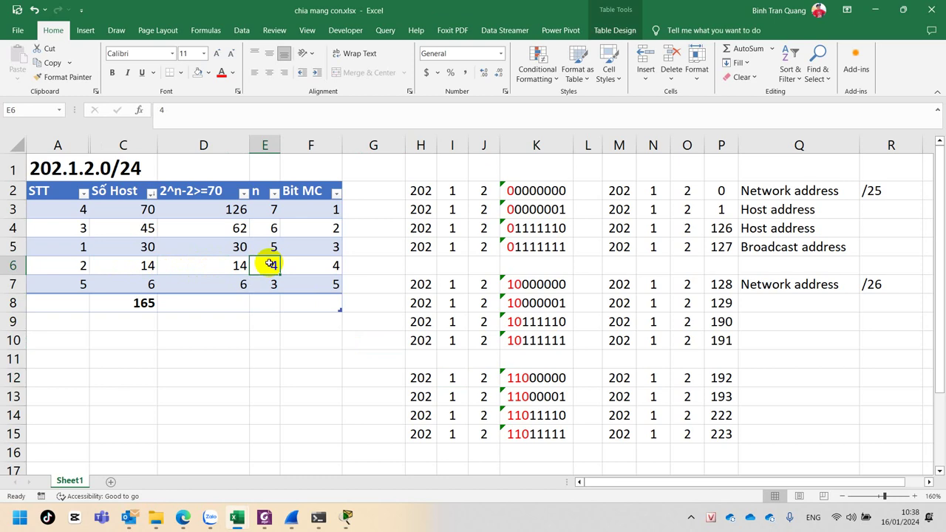
- Copy row 15's address in H15:P15 to row 17, starting at H17, to begin the fourth subnet
{"action": "scroll", "coordinate": [268, 262], "scroll_direction": "down", "scroll_amount": 4}
{"action": "left_click_drag", "start_coordinate": [415, 238], "coordinate": [728, 236]}
{"action": "key", "text": "ctrl+d"}
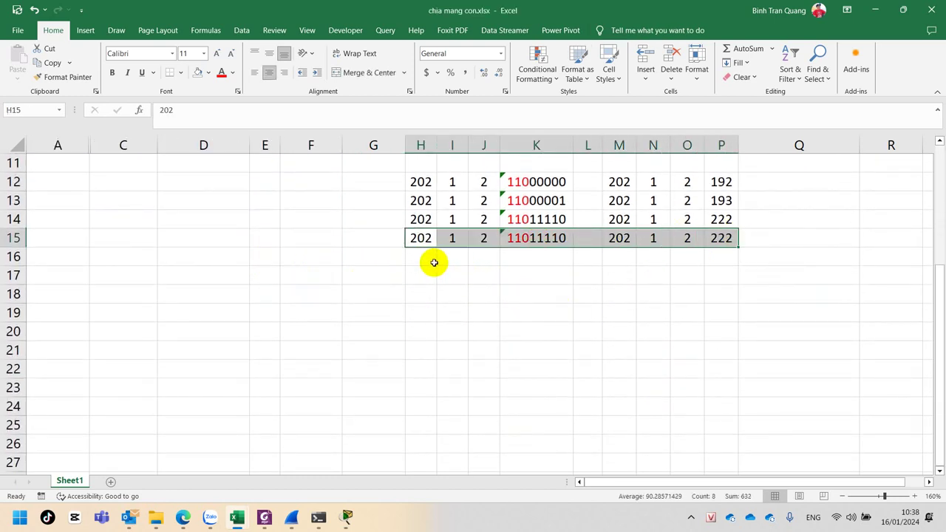
{"action": "key", "text": "ctrl+z"}
{"action": "key", "text": "ctrl+c"}
{"action": "left_click", "coordinate": [422, 272]}
{"action": "key", "text": "ctrl+v"}
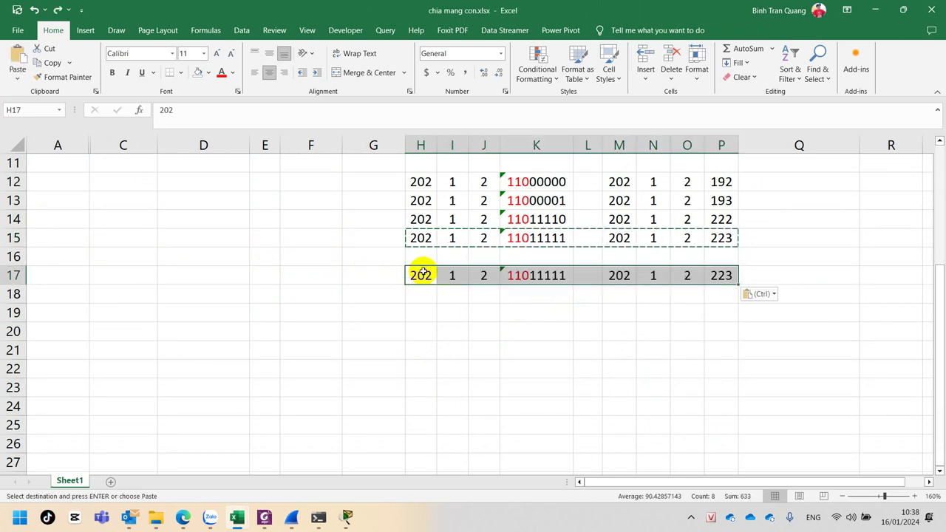
- Set the binary octet in K17 to 11100000 with its first four bits red, and compare P17 with the previous subnet's last octet in P15
{"action": "double_click", "coordinate": [523, 275]}
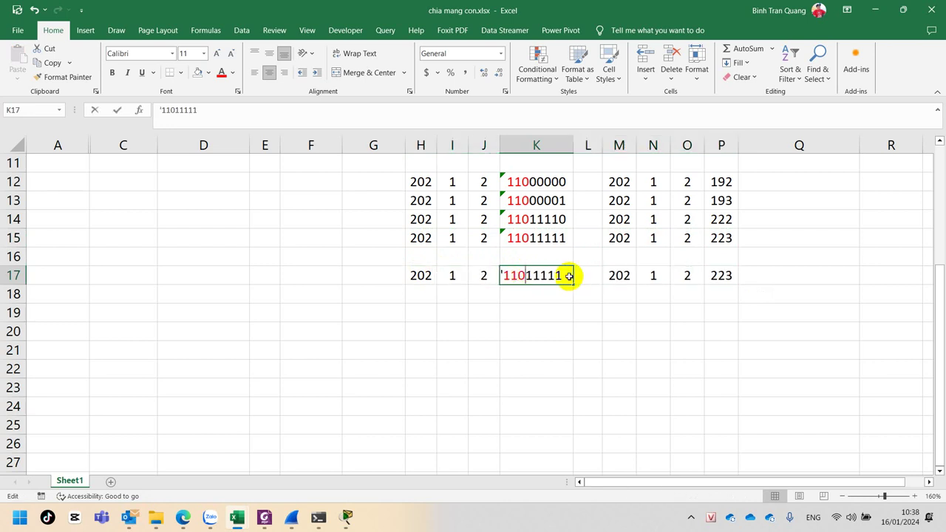
{"action": "key", "text": "shift+Right"}
{"action": "key", "text": "shift+Right"}
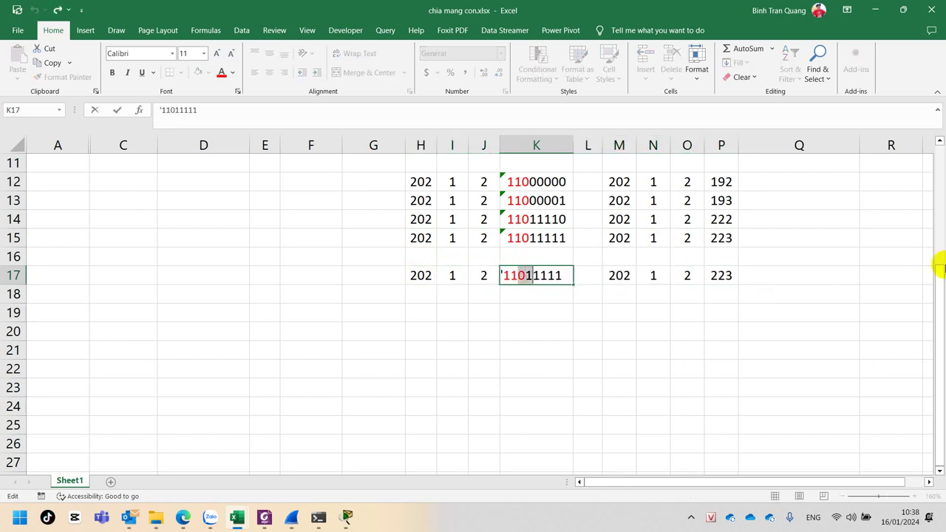
{"action": "type", "text": "10"}
{"action": "key", "text": "shift+Right"}
{"action": "key", "text": "shift+Right"}
{"action": "key", "text": "shift+Right"}
{"action": "key", "text": "shift+Right"}
{"action": "type", "text": "000"}
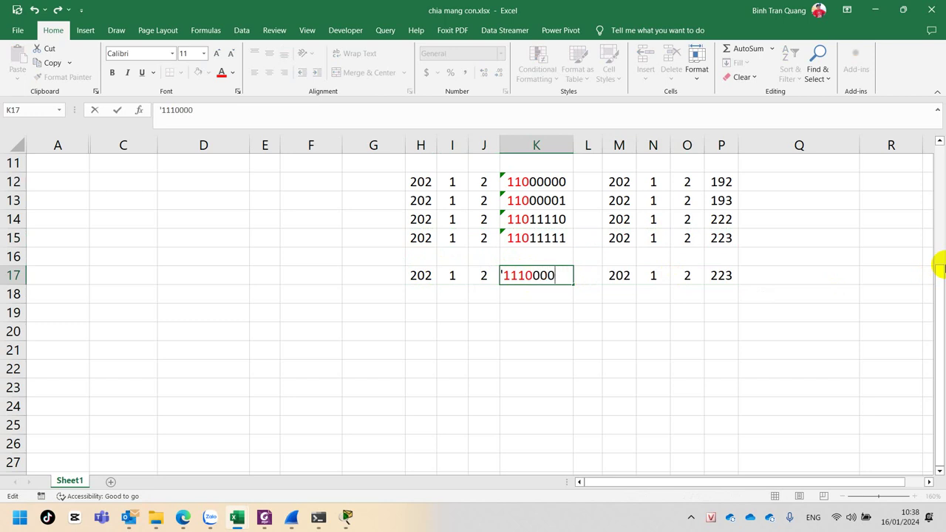
{"action": "type", "text": "0"}
{"action": "key", "text": "Return"}
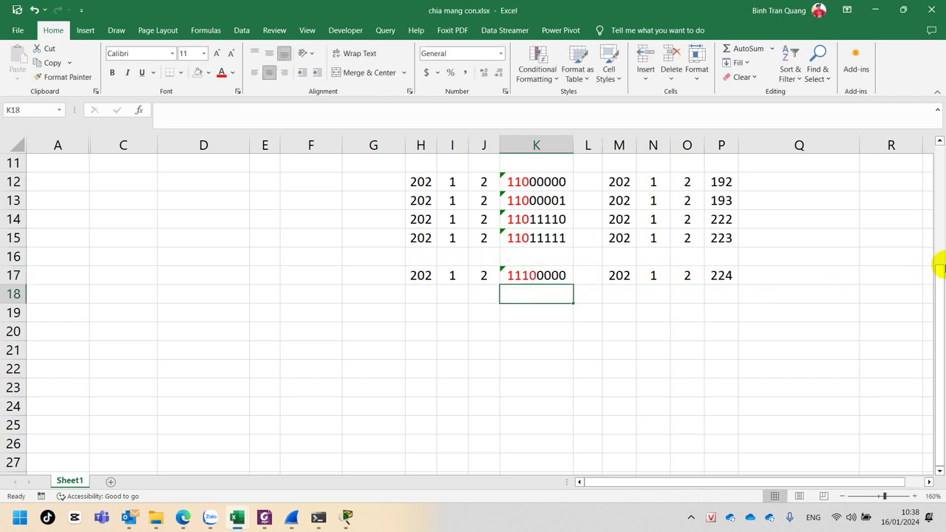
{"action": "left_click", "coordinate": [723, 238]}
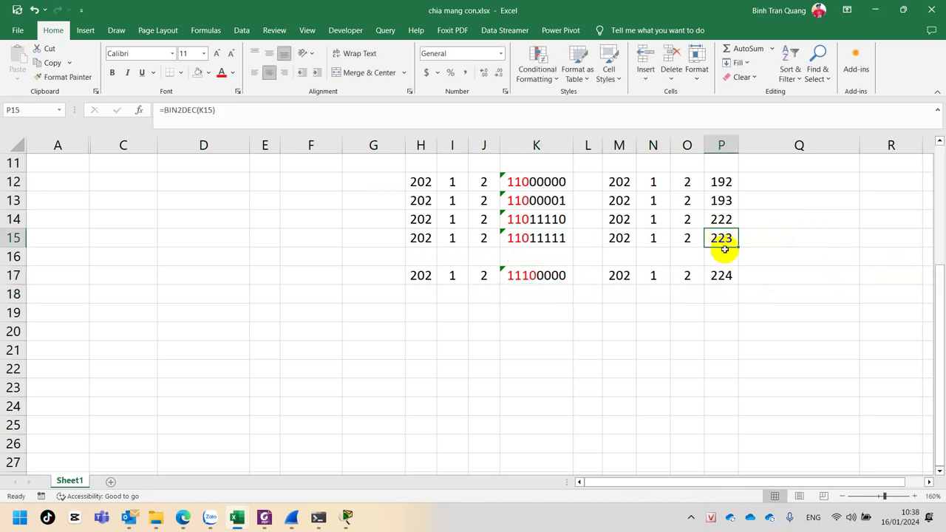
{"action": "left_click", "coordinate": [720, 274]}
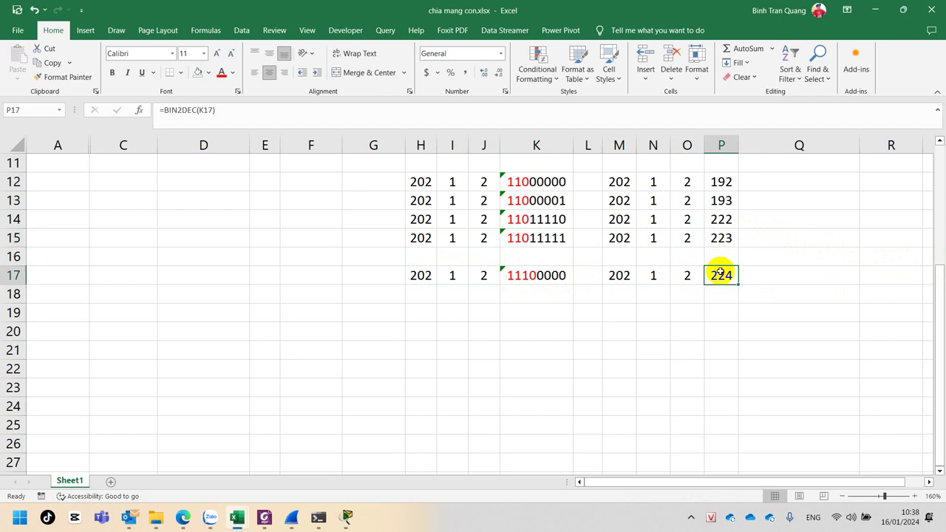
- Fill row 17's address down into H18:P18 and open the binary octet in K18 for editing
{"action": "left_click_drag", "start_coordinate": [424, 295], "coordinate": [710, 296]}
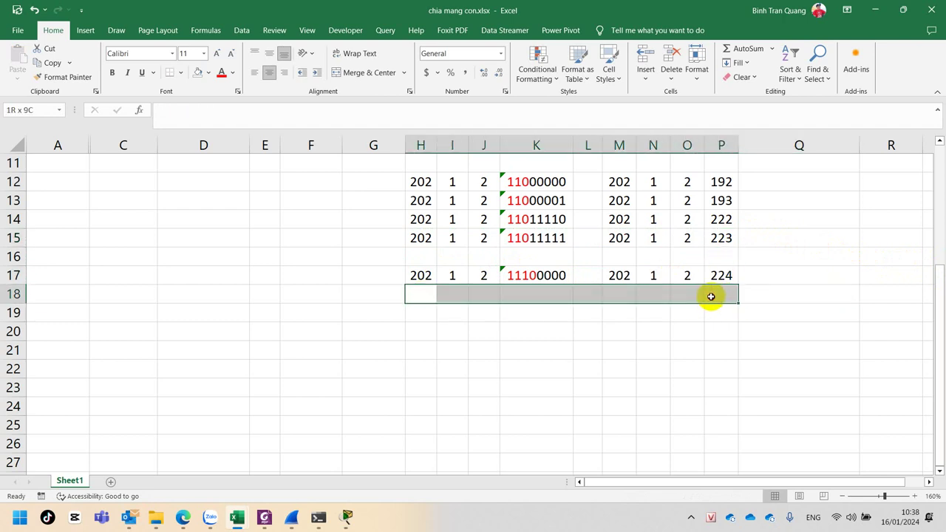
{"action": "key", "text": "ctrl+d"}
{"action": "left_click", "coordinate": [544, 294]}
{"action": "double_click", "coordinate": [558, 294]}
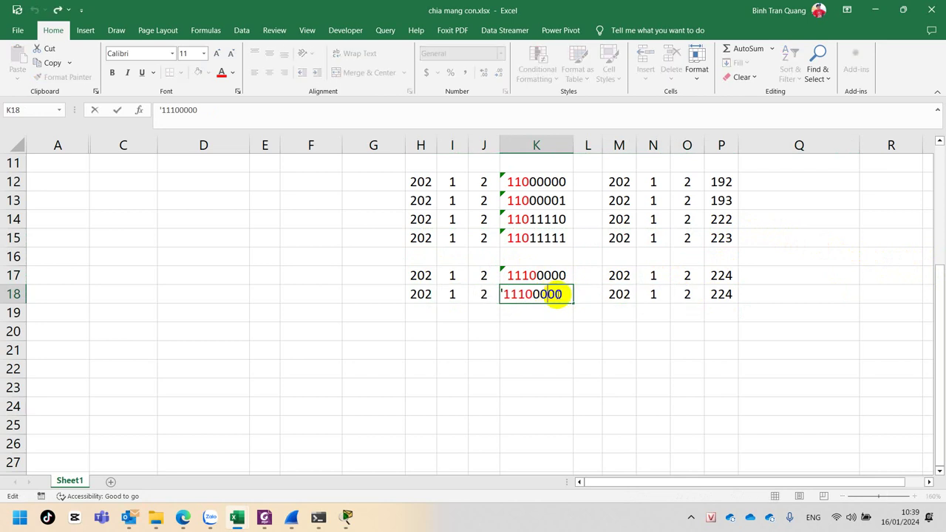
- Set the binary octet in K18 to 11100001
{"action": "left_click_drag", "start_coordinate": [562, 294], "coordinate": [555, 294]}
{"action": "type", "text": "1"}
{"action": "key", "text": "Return"}
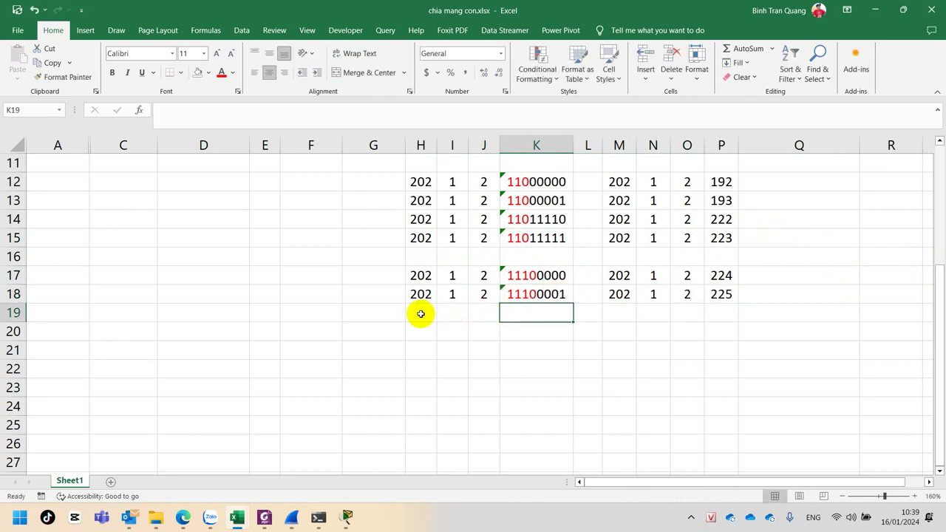
- Fill the row 18 address down into H19:P19 and change the binary octet in K19 to 11101110
{"action": "left_click", "coordinate": [421, 313]}
{"action": "left_click_drag", "start_coordinate": [670, 311], "coordinate": [695, 312]}
{"action": "key", "text": "ctrl+d"}
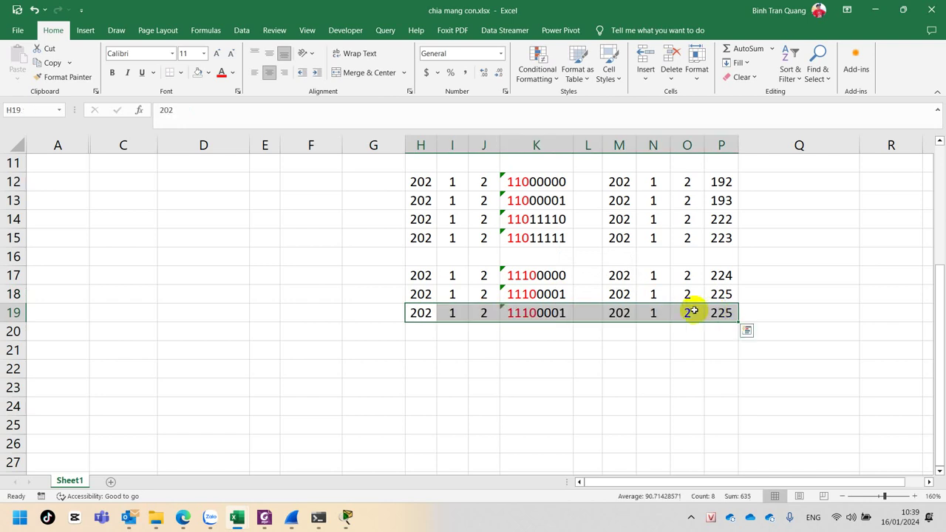
{"action": "left_click", "coordinate": [542, 313]}
{"action": "double_click", "coordinate": [537, 313]}
{"action": "left_click_drag", "start_coordinate": [537, 313], "coordinate": [567, 310]}
{"action": "type", "text": "111"}
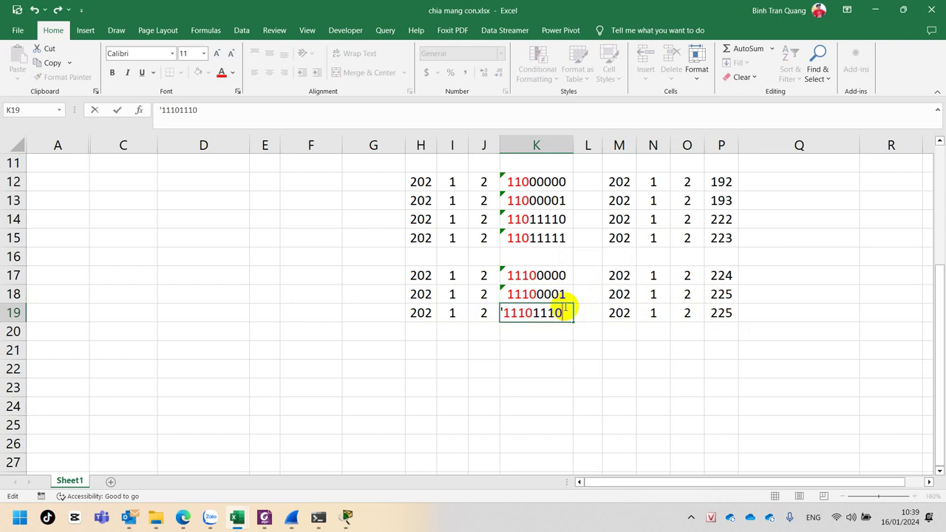
{"action": "key", "text": "Return"}
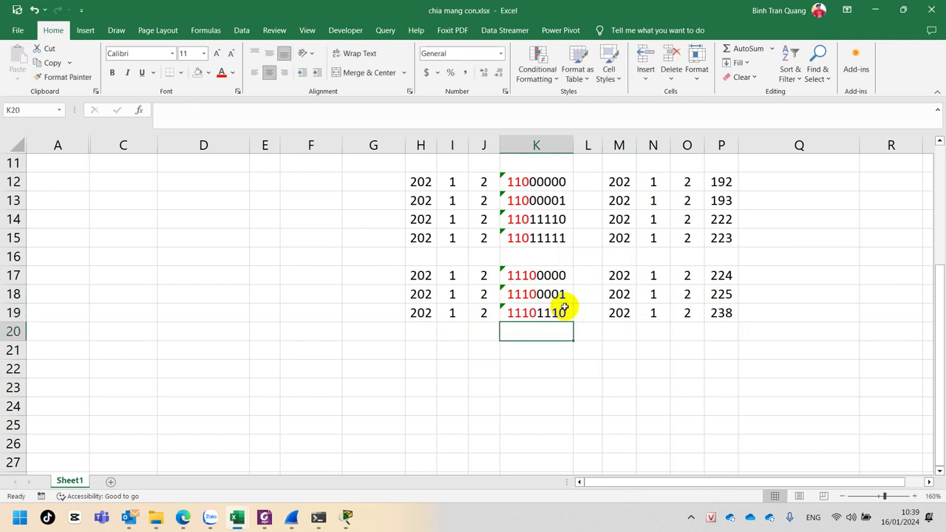
- Fill the row 19 address down into H20:P20 and change the binary octet in K20 to 11101111
{"action": "left_click_drag", "start_coordinate": [436, 330], "coordinate": [724, 329]}
{"action": "key", "text": "ctrl+d"}
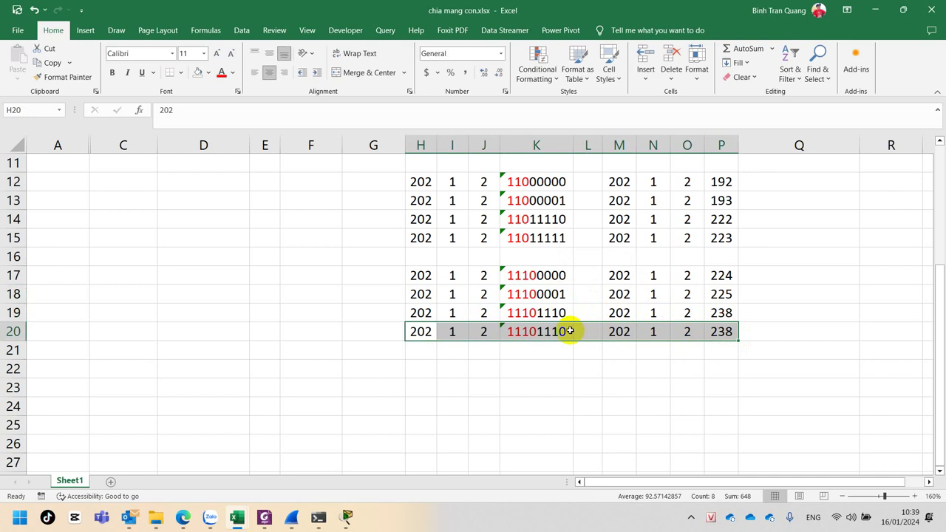
{"action": "double_click", "coordinate": [563, 331]}
{"action": "key", "text": "BackSpace"}
{"action": "type", "text": "1"}
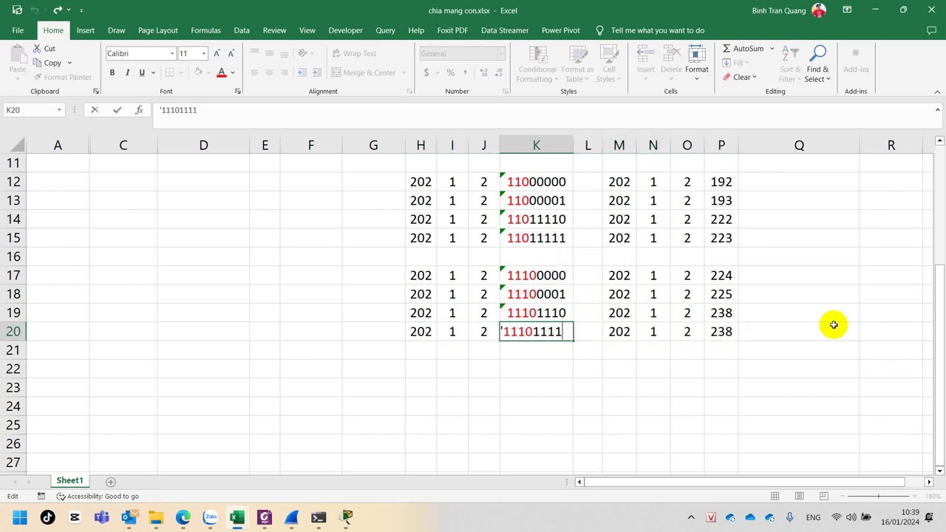
{"action": "key", "text": "Return"}
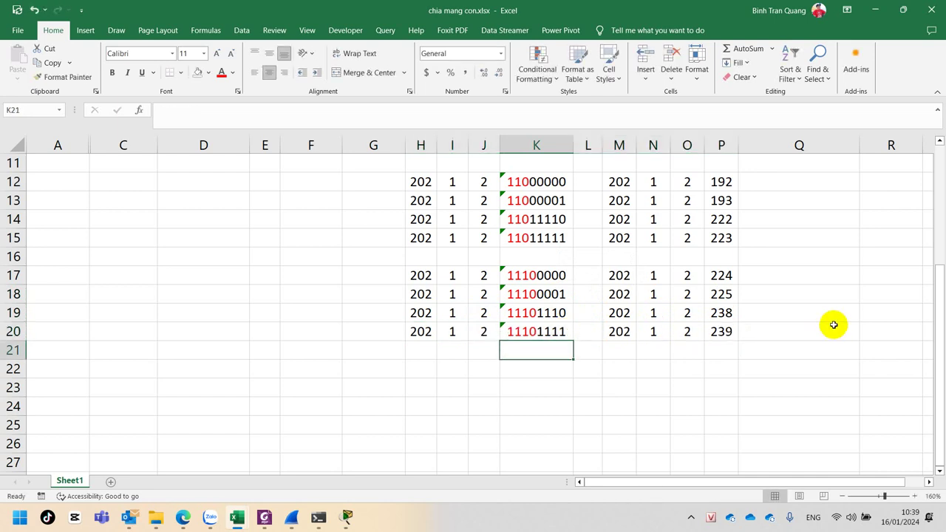
- Enter the prefix length /27 as text in R12, beside the third subnet's network address
{"action": "left_click_drag", "start_coordinate": [416, 277], "coordinate": [720, 331]}
{"action": "scroll", "coordinate": [321, 327], "scroll_direction": "up", "scroll_amount": 3}
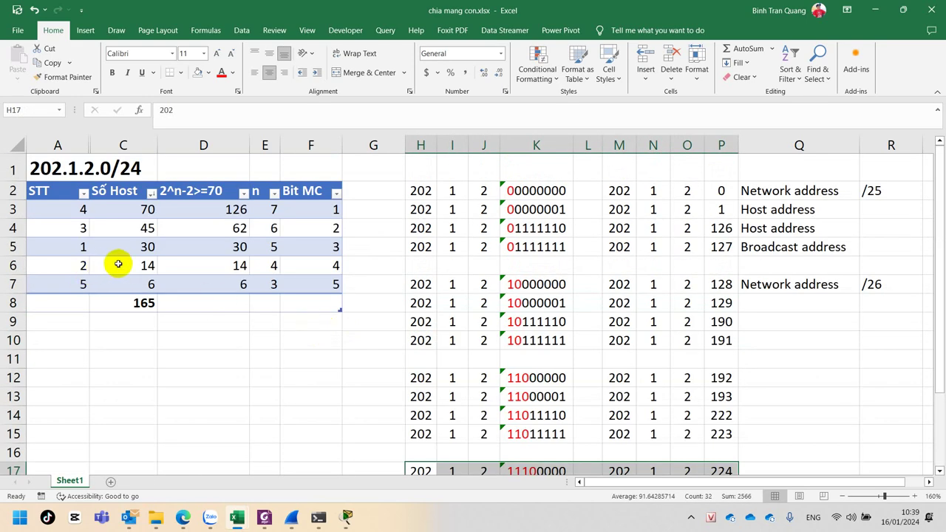
{"action": "left_click", "coordinate": [116, 264]}
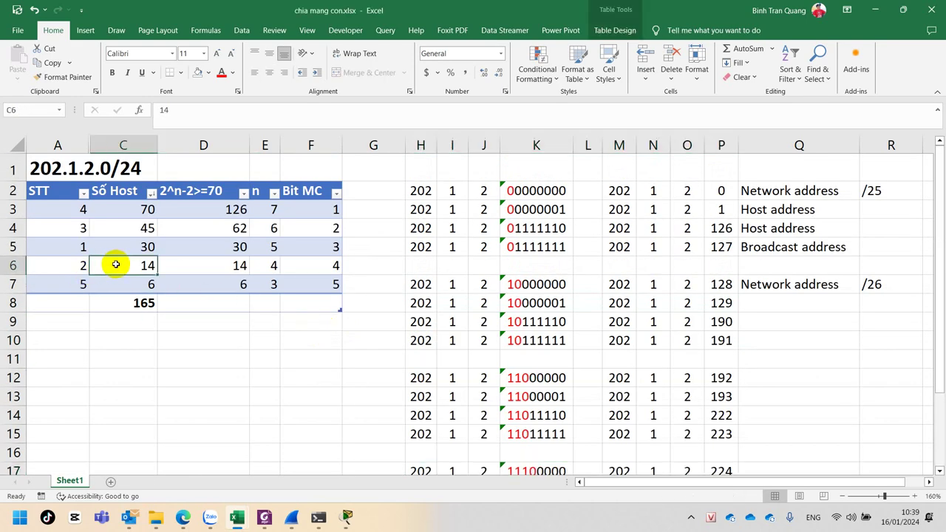
{"action": "scroll", "coordinate": [653, 399], "scroll_direction": "down", "scroll_amount": 2}
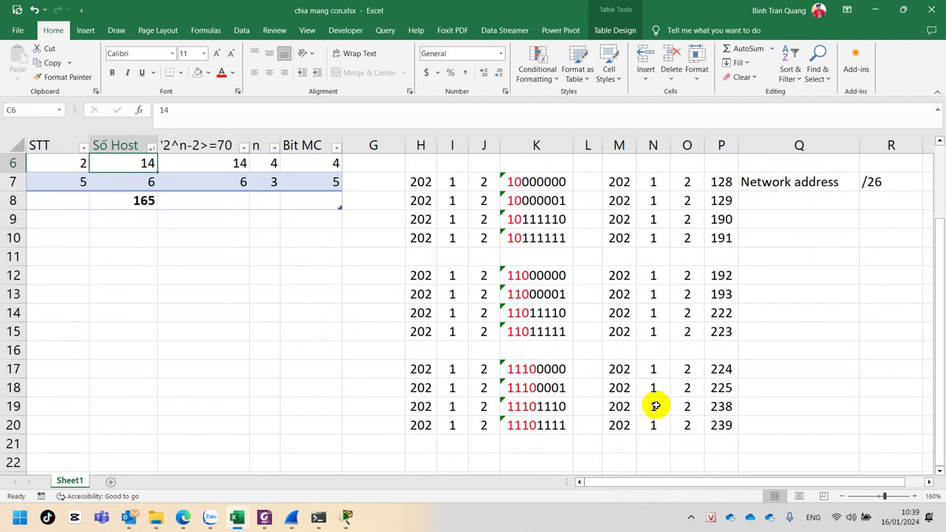
{"action": "left_click", "coordinate": [890, 274]}
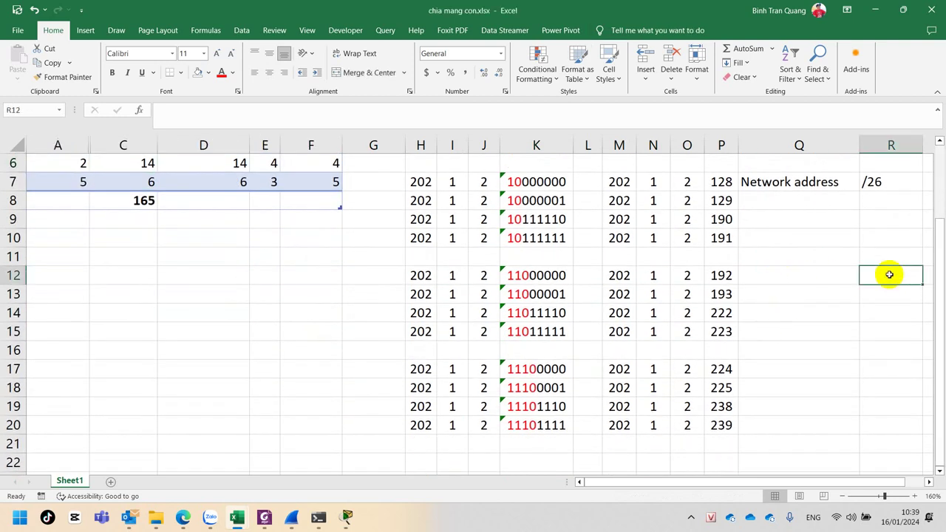
{"action": "type", "text": "'/"}
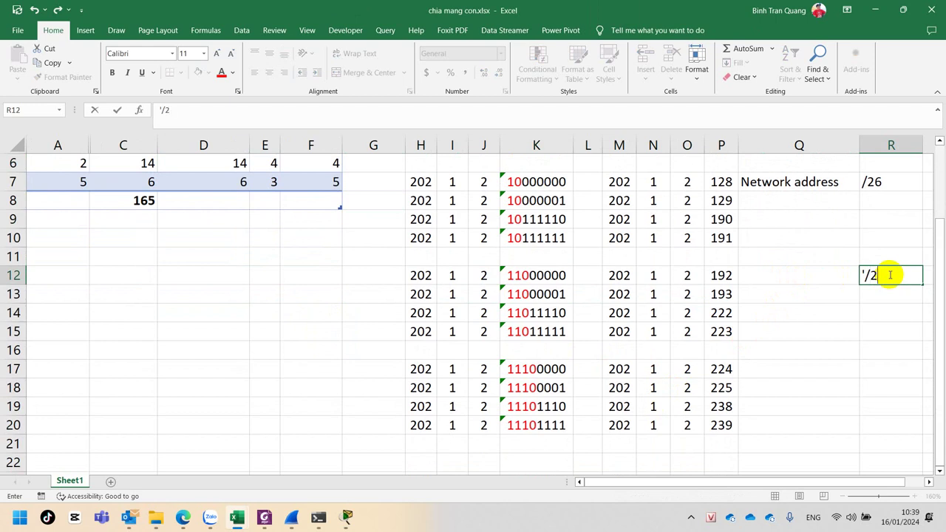
{"action": "type", "text": "27"}
{"action": "key", "text": "Return"}
{"action": "key", "text": "Return"}
{"action": "key", "text": "Return"}
{"action": "key", "text": "Return"}
{"action": "key", "text": "Return"}
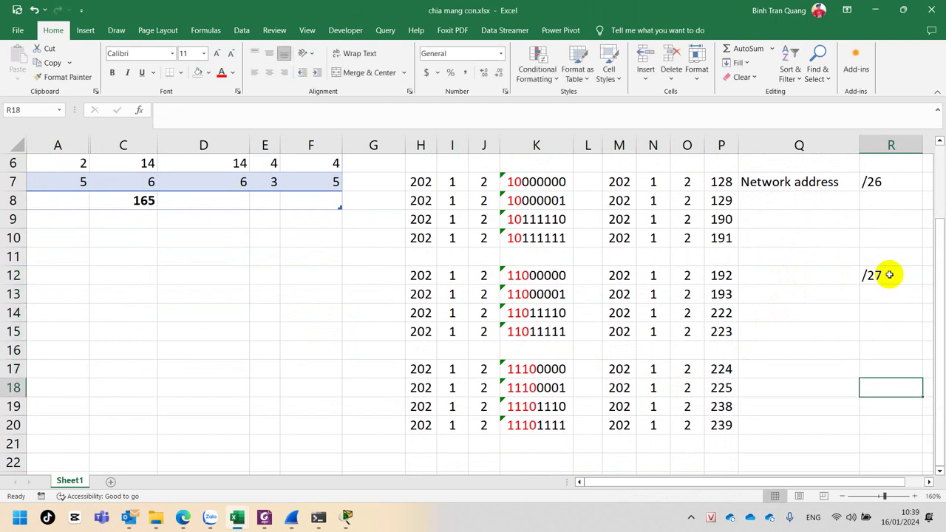
{"action": "key", "text": "alt"}
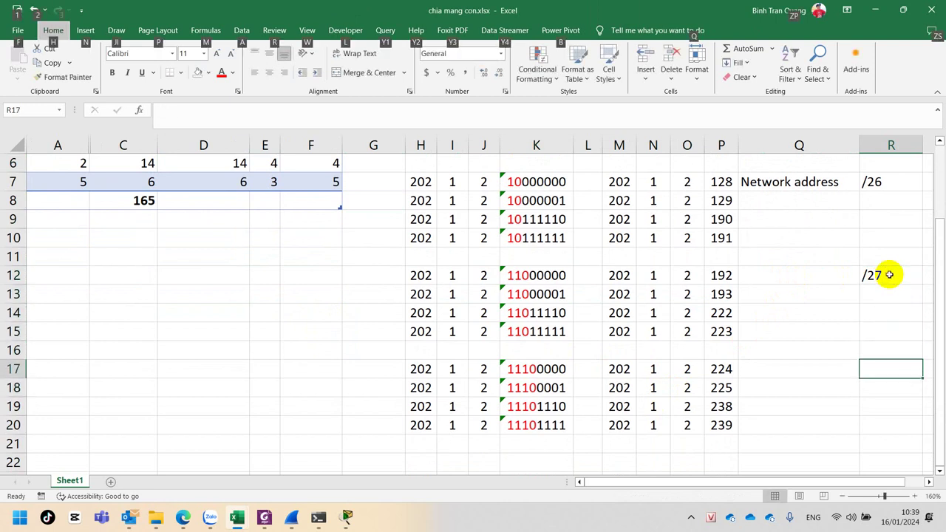
{"action": "key", "text": "2"}
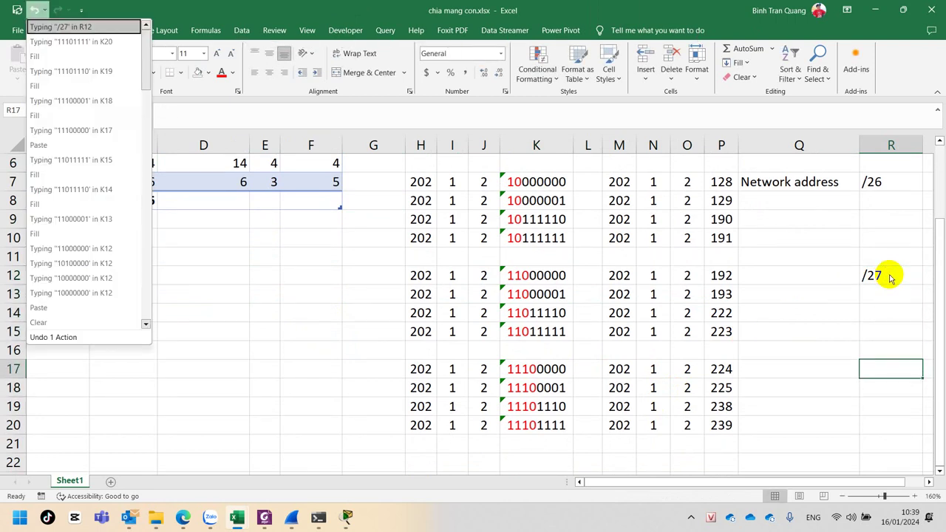
{"action": "key", "text": "Escape"}
{"action": "key", "text": "alt"}
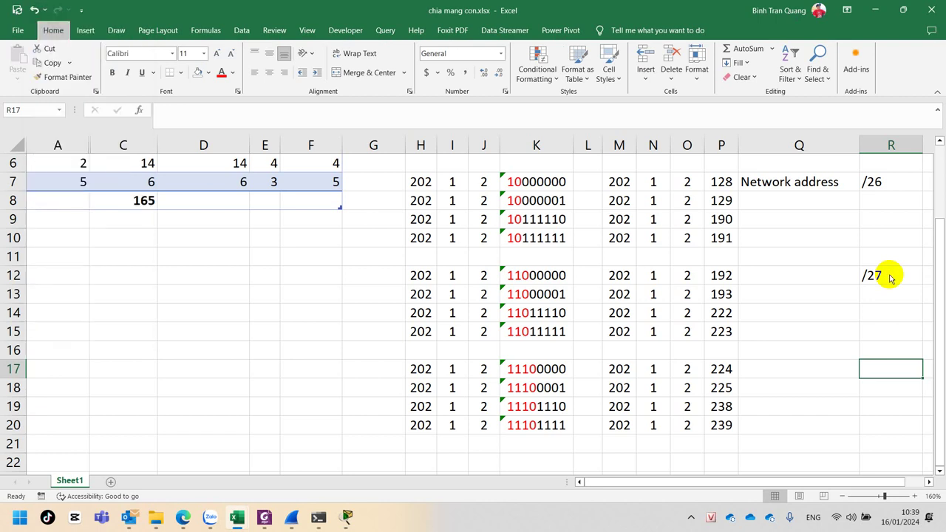
{"action": "key", "text": "Escape"}
- Enter the prefix length /28 as text in R17, beside the fourth subnet's network address
{"action": "type", "text": "'/"}
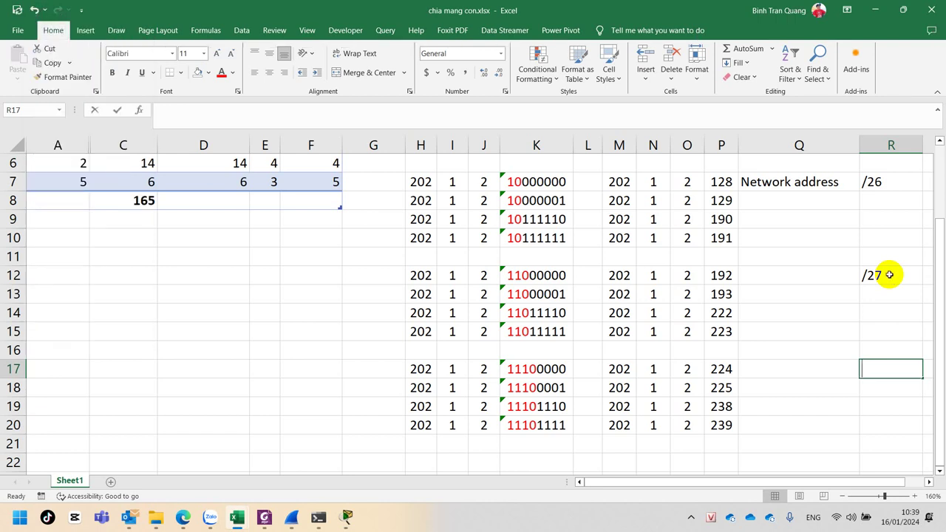
{"action": "type", "text": "28"}
{"action": "key", "text": "Return"}
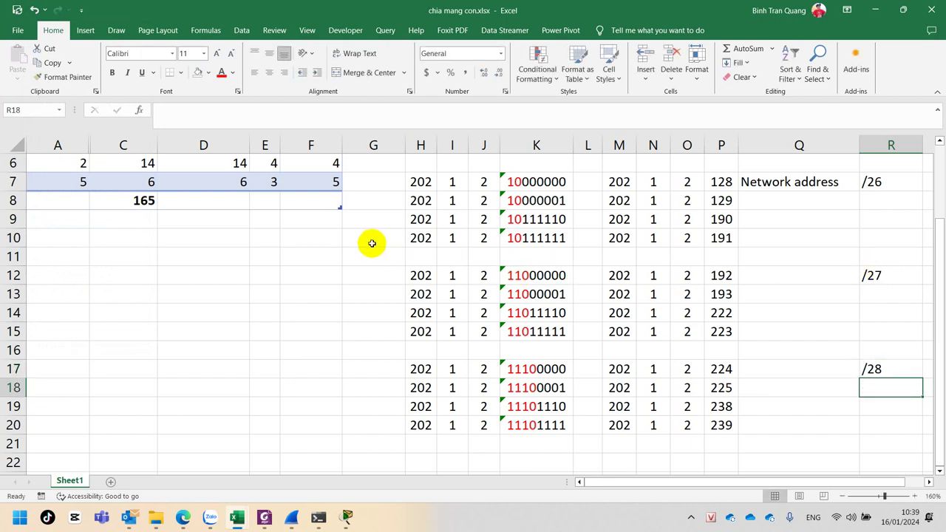
- Check the 6-host subnet's row in the table and copy the address in H20:P20 to row 22, starting at H22
{"action": "left_click", "coordinate": [257, 184]}
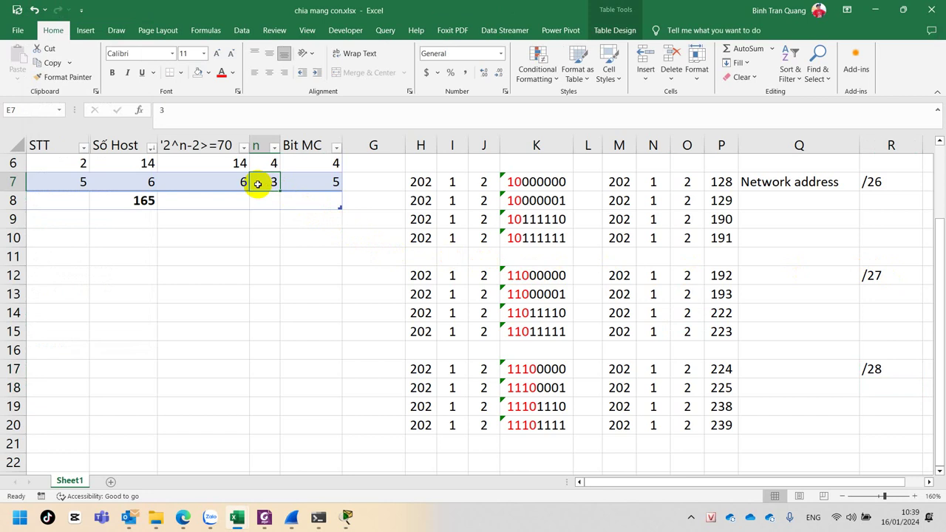
{"action": "left_click", "coordinate": [237, 181]}
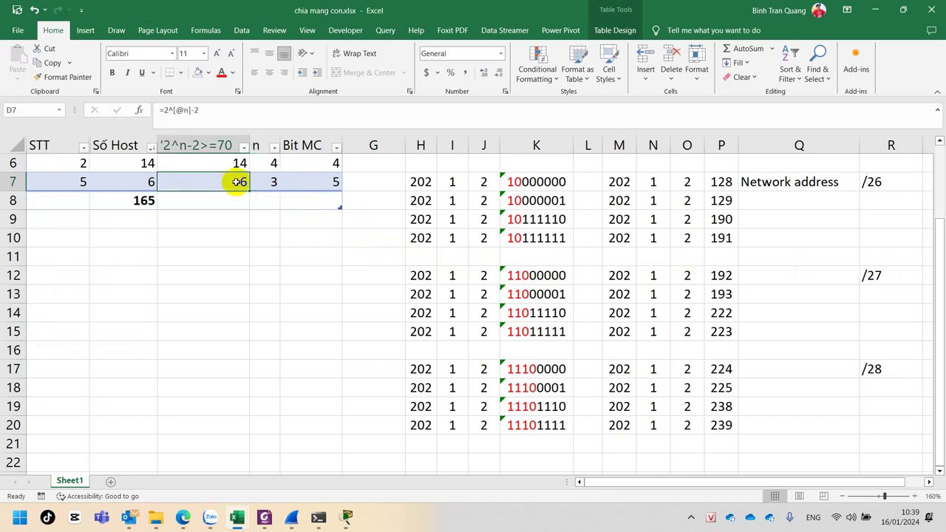
{"action": "left_click", "coordinate": [267, 183]}
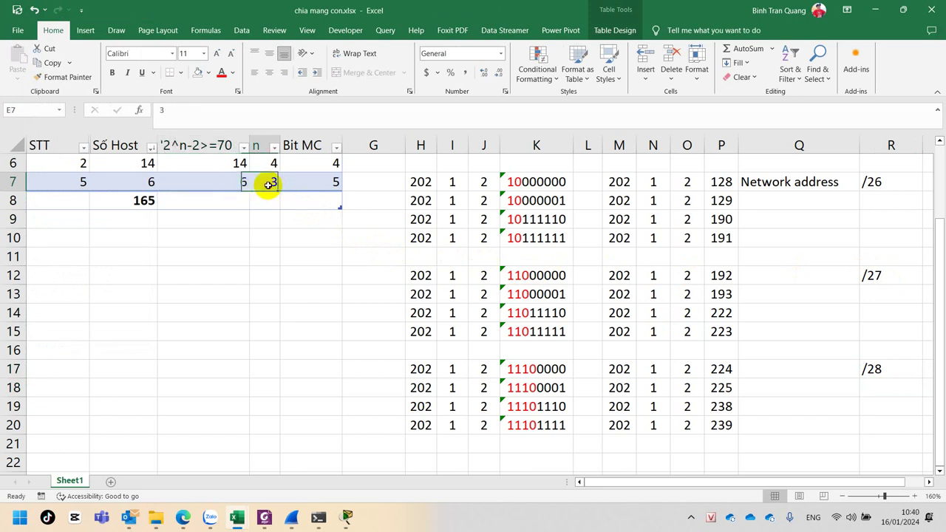
{"action": "left_click", "coordinate": [300, 184]}
{"action": "scroll", "coordinate": [560, 439], "scroll_direction": "down", "scroll_amount": 2}
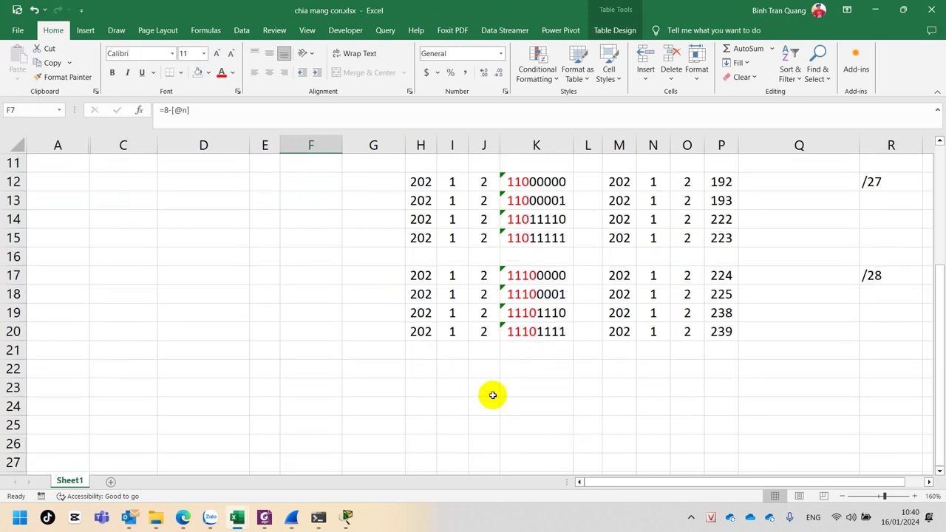
{"action": "left_click", "coordinate": [418, 332]}
{"action": "left_click", "coordinate": [729, 335], "text": "shift"}
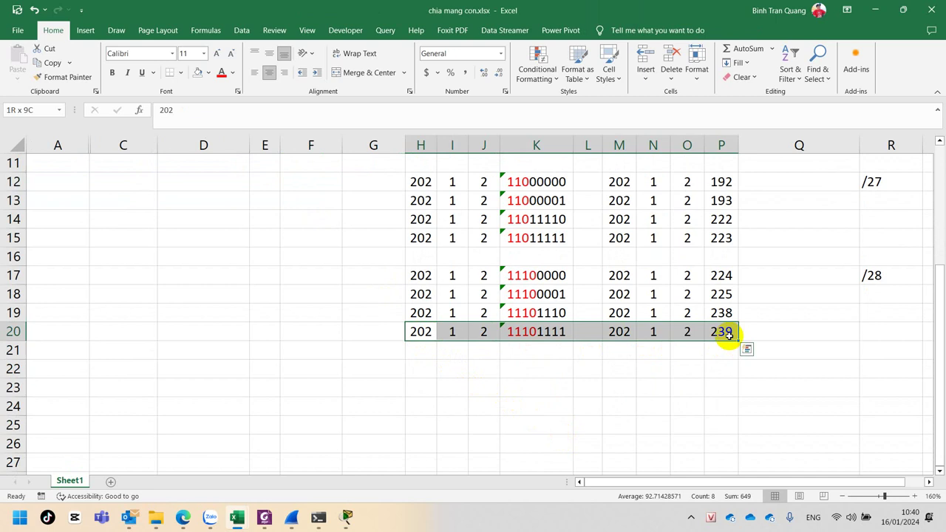
{"action": "key", "text": "ctrl+c"}
{"action": "left_click", "coordinate": [418, 370]}
{"action": "key", "text": "ctrl+v"}
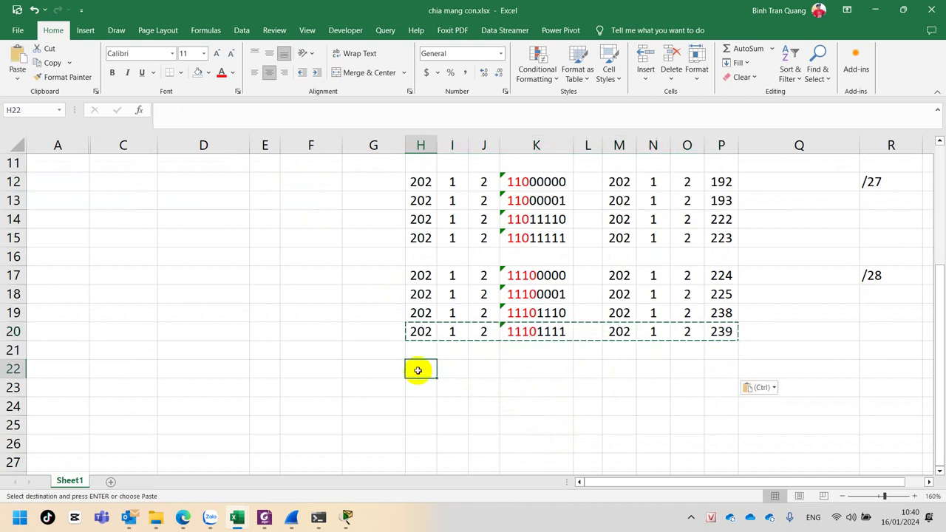
{"action": "key", "text": "Escape"}
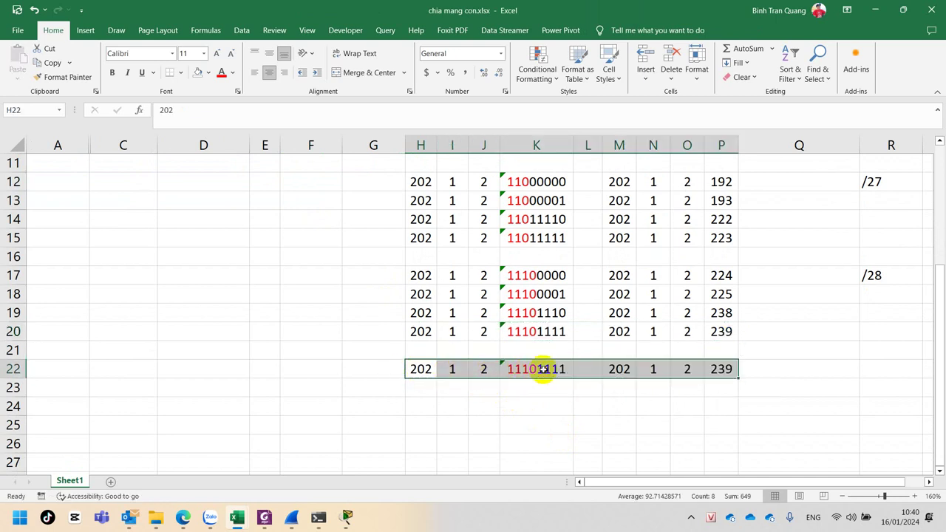
- Change the binary octet in K22 to 11110000 for the fifth subnet's network address
{"action": "double_click", "coordinate": [542, 368]}
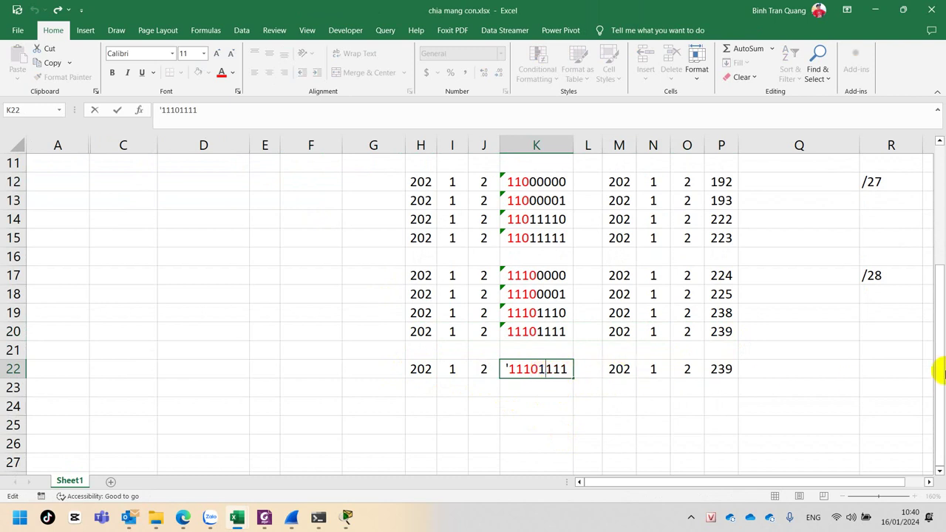
{"action": "key", "text": "shift+Left"}
{"action": "type", "text": "1"}
{"action": "key", "text": "Delete"}
{"action": "type", "text": "0"}
{"action": "key", "text": "shift+Right"}
{"action": "key", "text": "shift+Right"}
{"action": "key", "text": "shift+Right"}
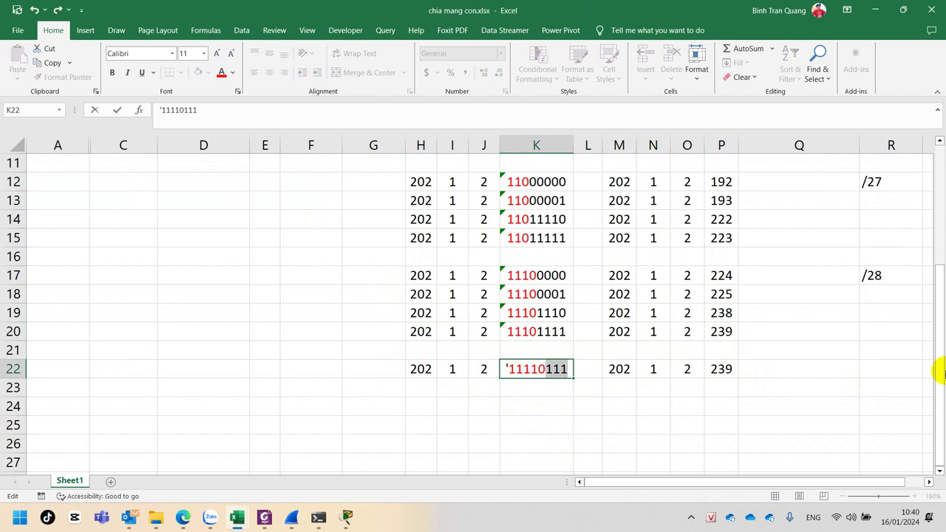
{"action": "type", "text": "000"}
{"action": "key", "text": "Return"}
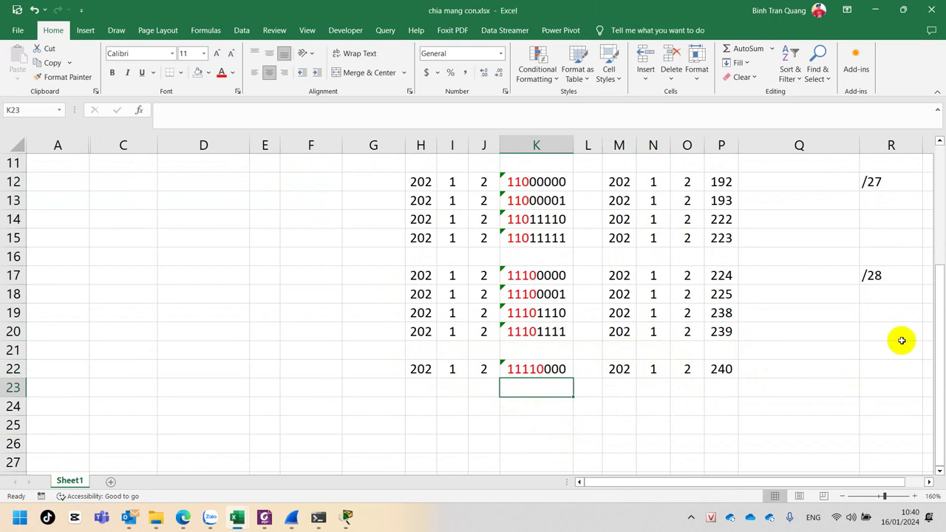
- Enter the prefix length /29 as text in R22, beside the fifth subnet's network address
{"action": "left_click", "coordinate": [722, 332]}
{"action": "left_click", "coordinate": [723, 369]}
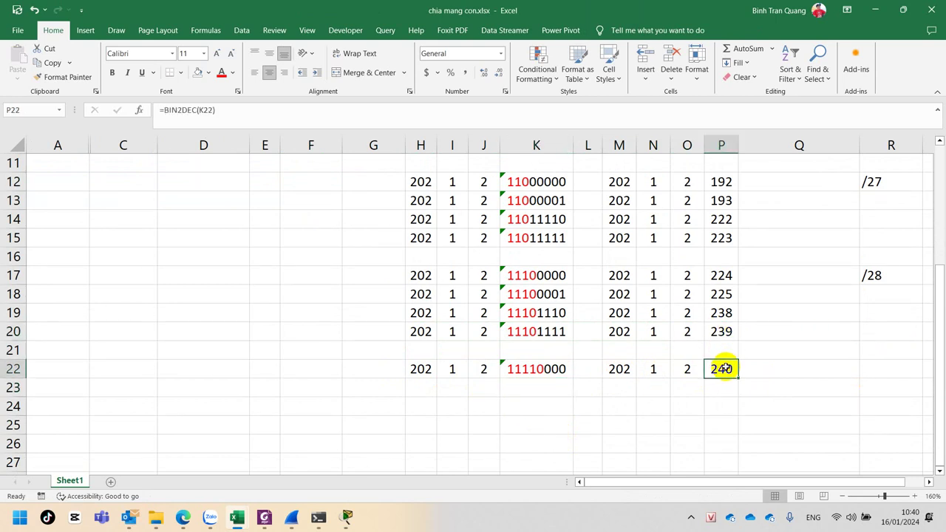
{"action": "left_click", "coordinate": [883, 369]}
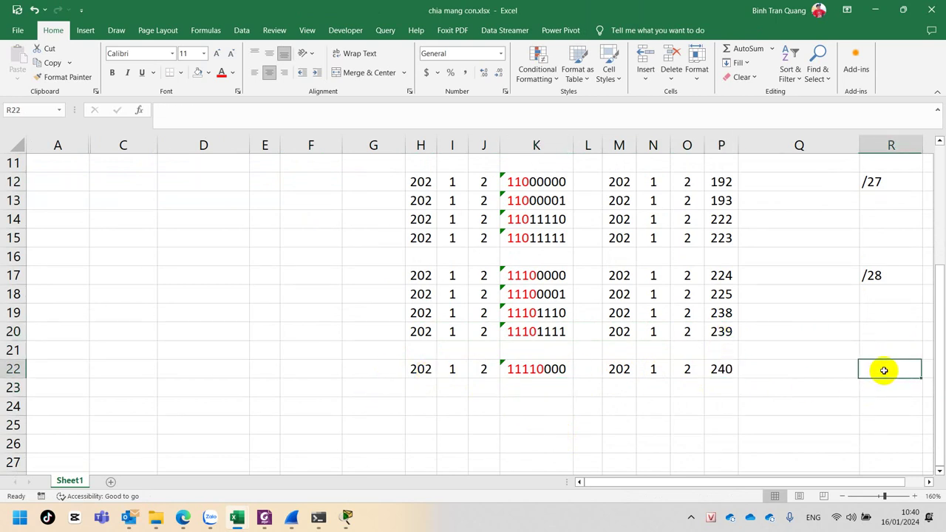
{"action": "type", "text": "'/2"}
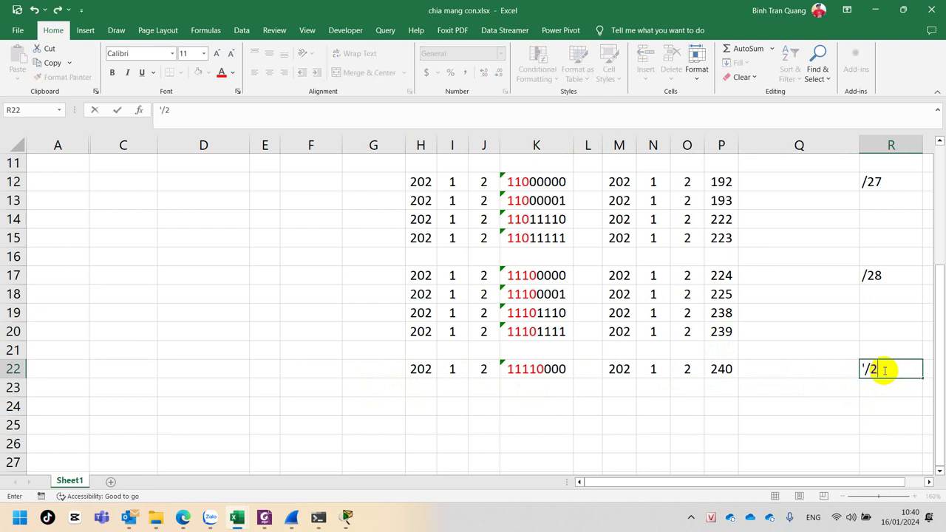
{"action": "type", "text": "9"}
{"action": "key", "text": "Return"}
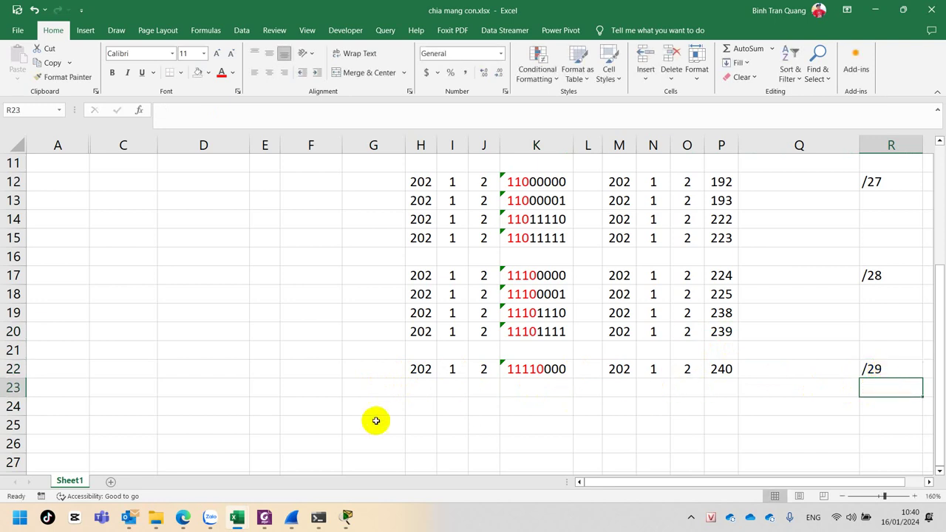
- Fill the fifth subnet's network address down into H23:P23 and change the binary octet in K23 to 11110001 for the first host
{"action": "left_click", "coordinate": [414, 389]}
{"action": "left_click_drag", "start_coordinate": [720, 389], "coordinate": [720, 389]}
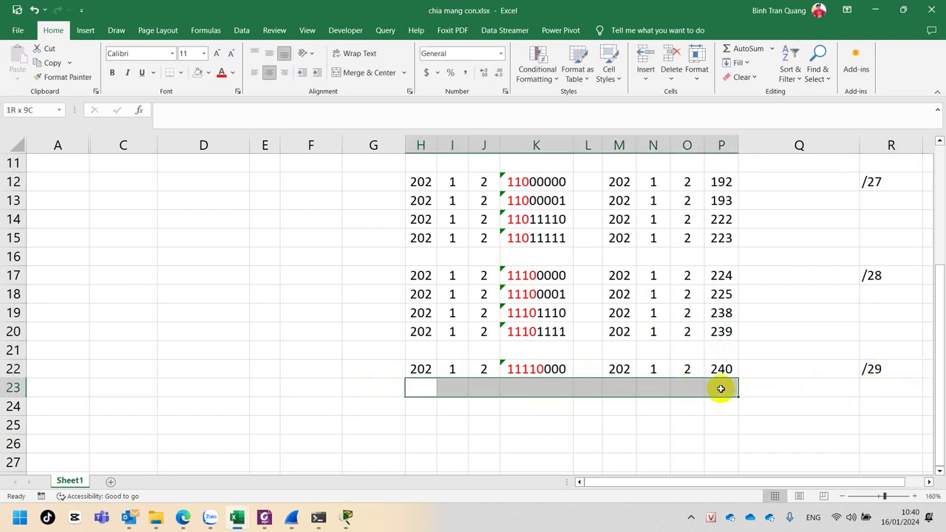
{"action": "key", "text": "ctrl+d"}
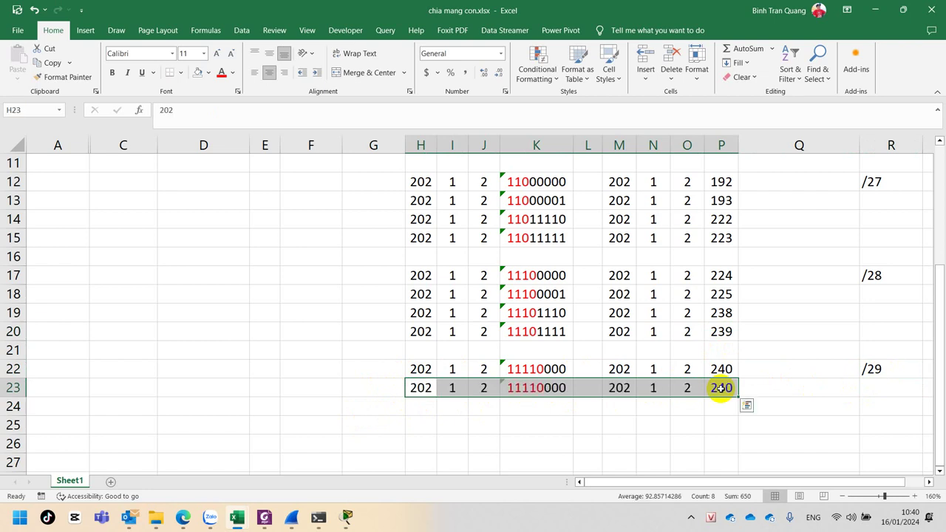
{"action": "double_click", "coordinate": [561, 388]}
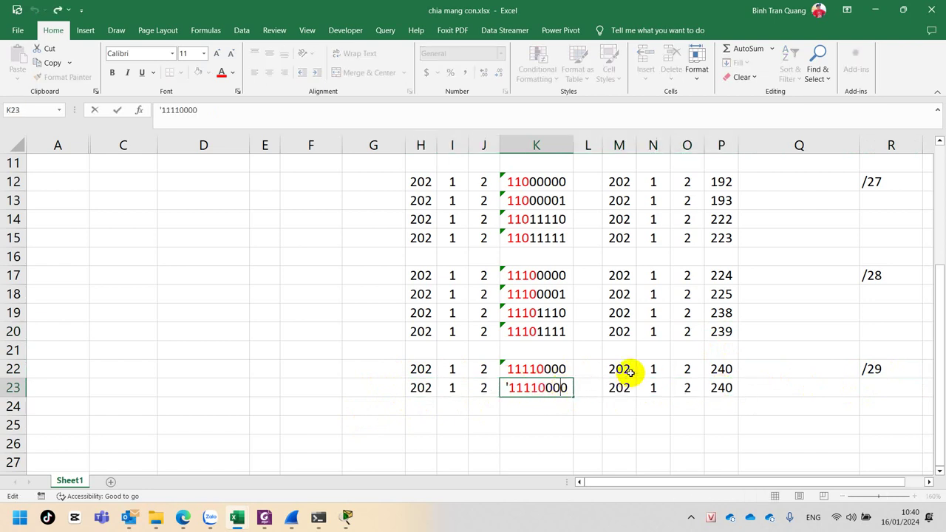
{"action": "key", "text": "BackSpace"}
{"action": "type", "text": "1"}
{"action": "key", "text": "Tab"}
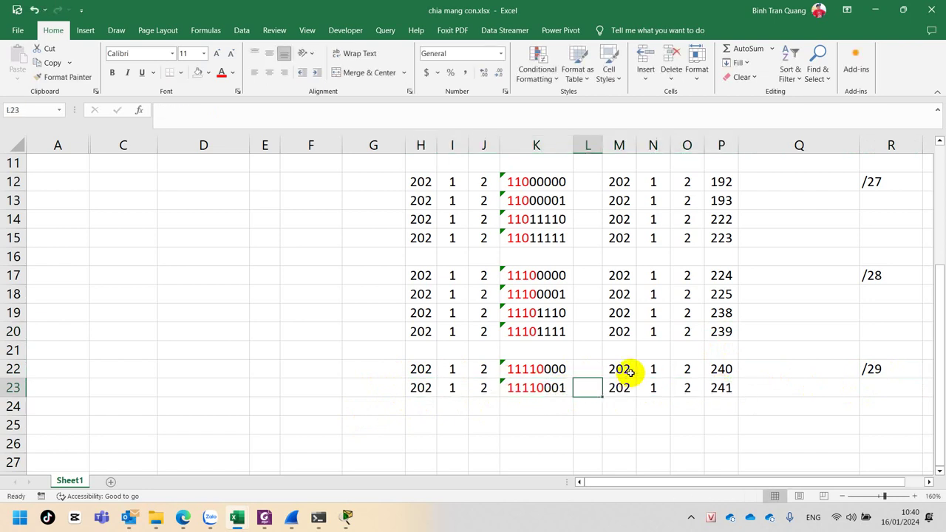
- Fill the first host address down into H24:P24 and change the binary octet in K24 to 11110110 for the last host
{"action": "left_click", "coordinate": [428, 406]}
{"action": "left_click_drag", "start_coordinate": [427, 406], "coordinate": [720, 406]}
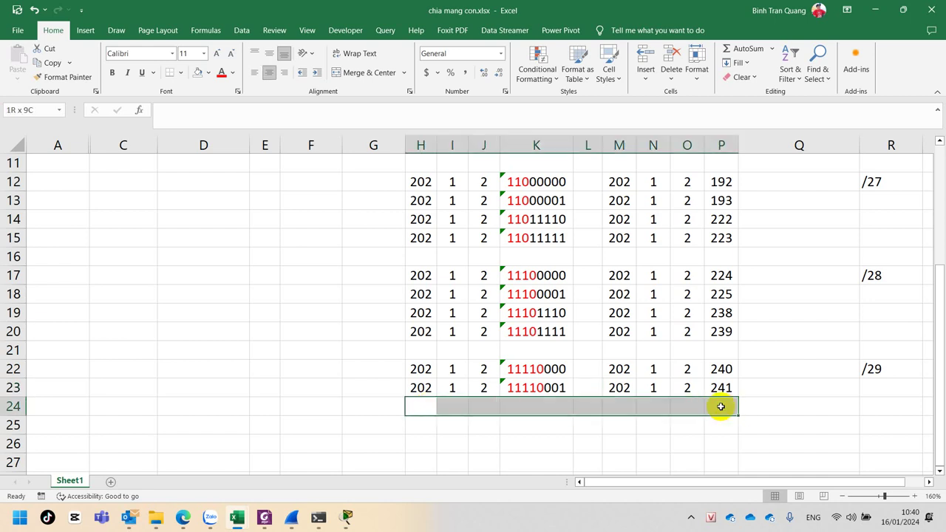
{"action": "key", "text": "ctrl+d"}
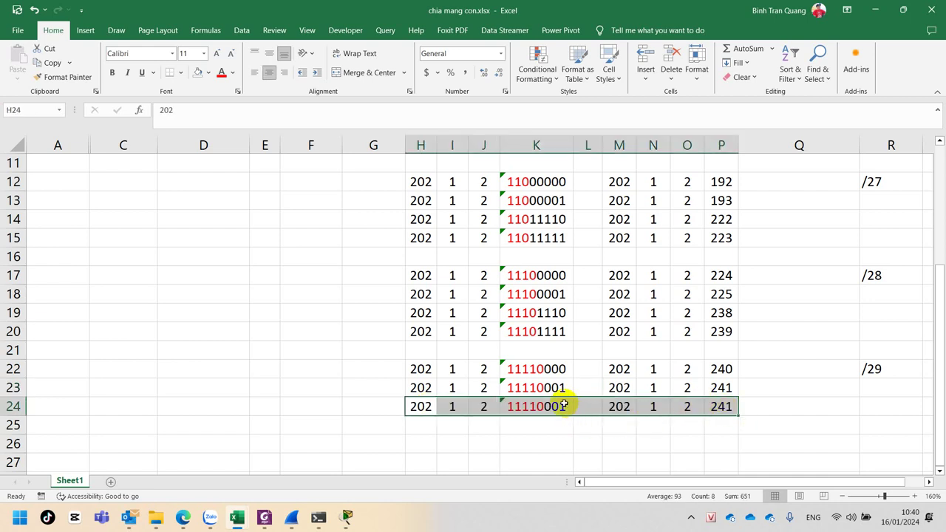
{"action": "double_click", "coordinate": [571, 407]}
{"action": "key", "text": "BackSpace"}
{"action": "key", "text": "BackSpace"}
{"action": "key", "text": "BackSpace"}
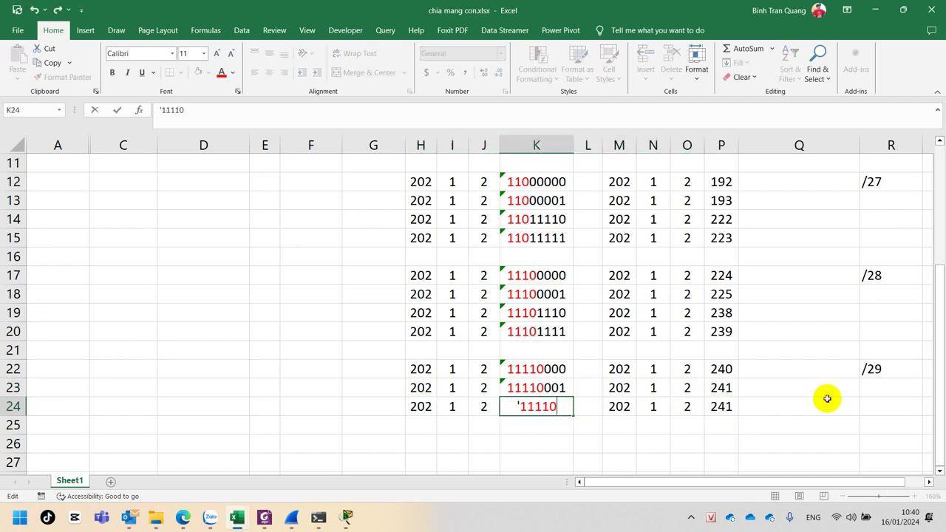
{"action": "type", "text": "110"}
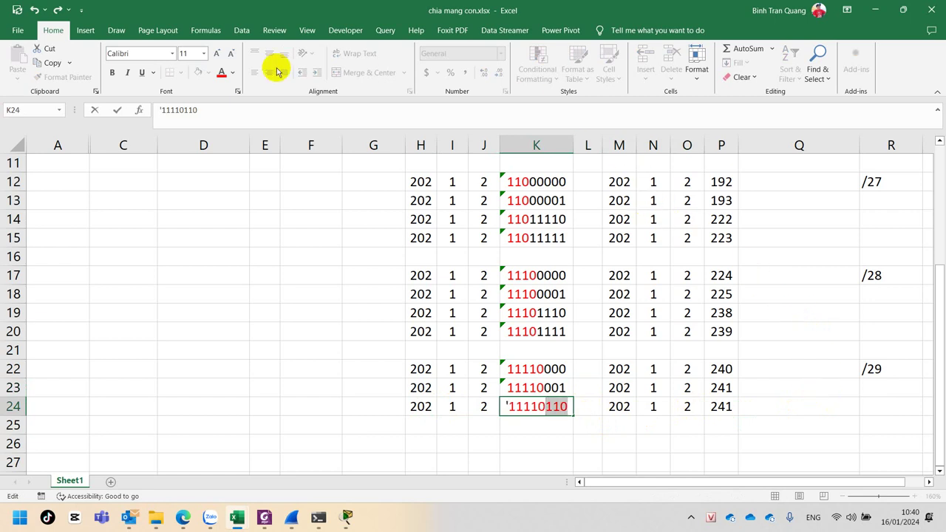
- Set the font colour of the last three bits, 110, in K24 to Automatic
{"action": "left_click", "coordinate": [233, 72]}
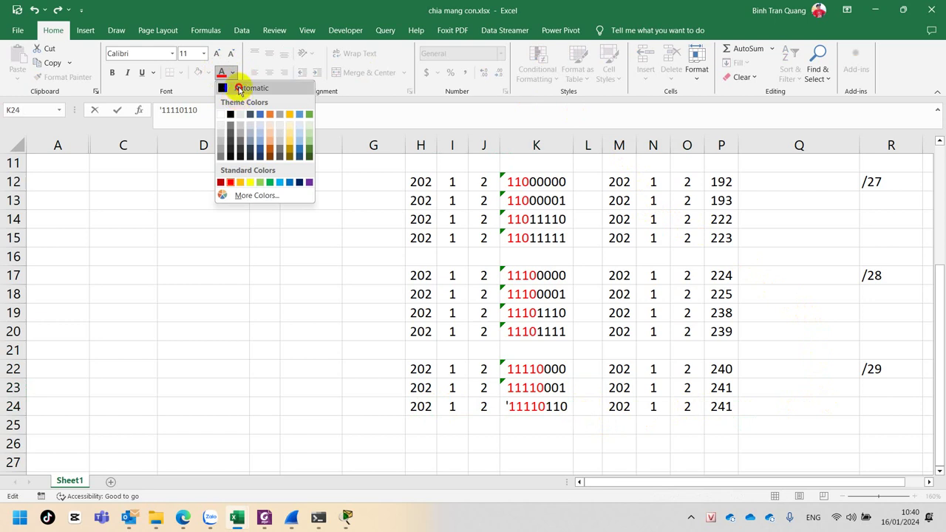
{"action": "left_click", "coordinate": [255, 85]}
{"action": "left_click", "coordinate": [639, 412]}
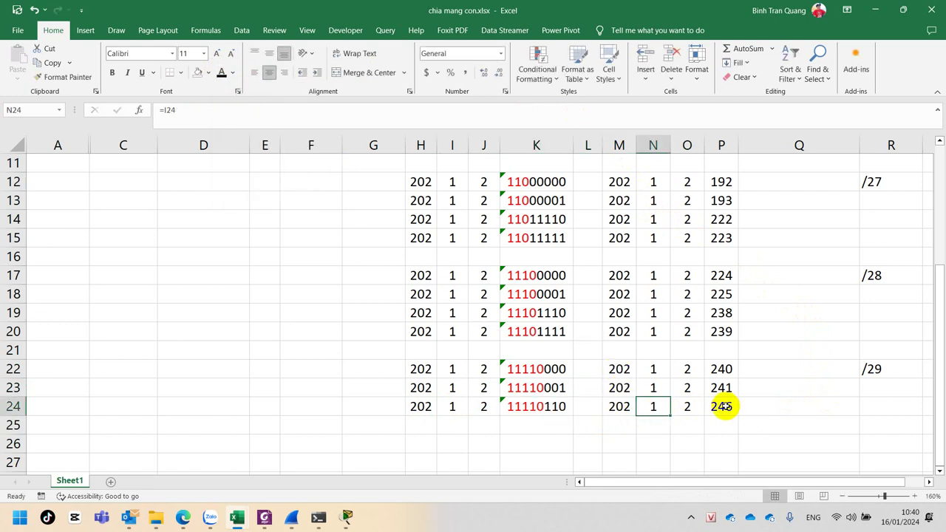
{"action": "left_click", "coordinate": [724, 405]}
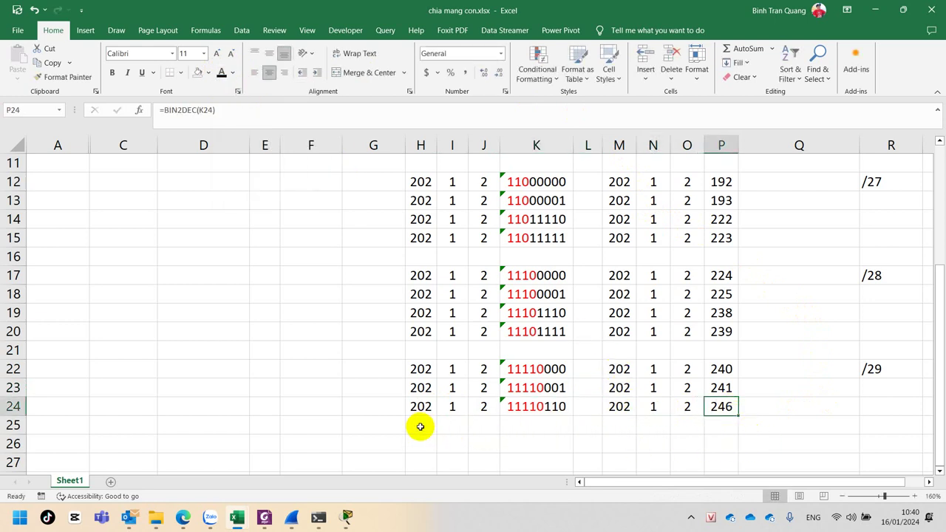
- Fill the last host address down into H25:P25 and change the binary octet in K25 to 11110111 for the broadcast address
{"action": "left_click_drag", "start_coordinate": [421, 426], "coordinate": [732, 425]}
{"action": "key", "text": "ctrl+d"}
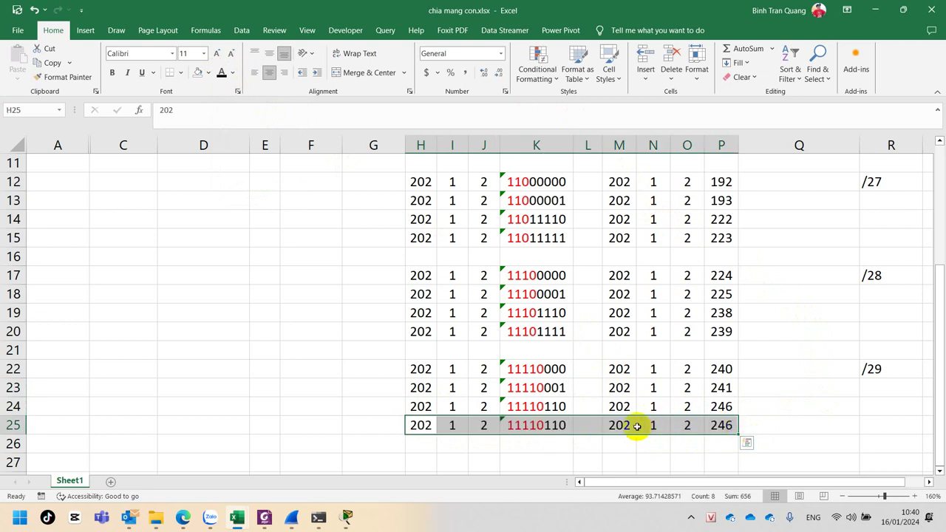
{"action": "double_click", "coordinate": [564, 424]}
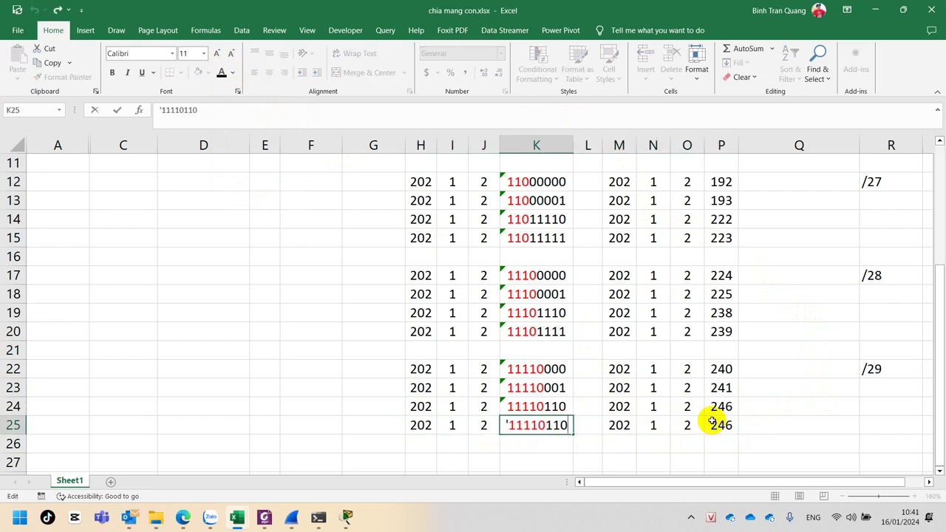
{"action": "key", "text": "BackSpace"}
{"action": "type", "text": "1"}
{"action": "key", "text": "Return"}
{"action": "left_click", "coordinate": [711, 422]}
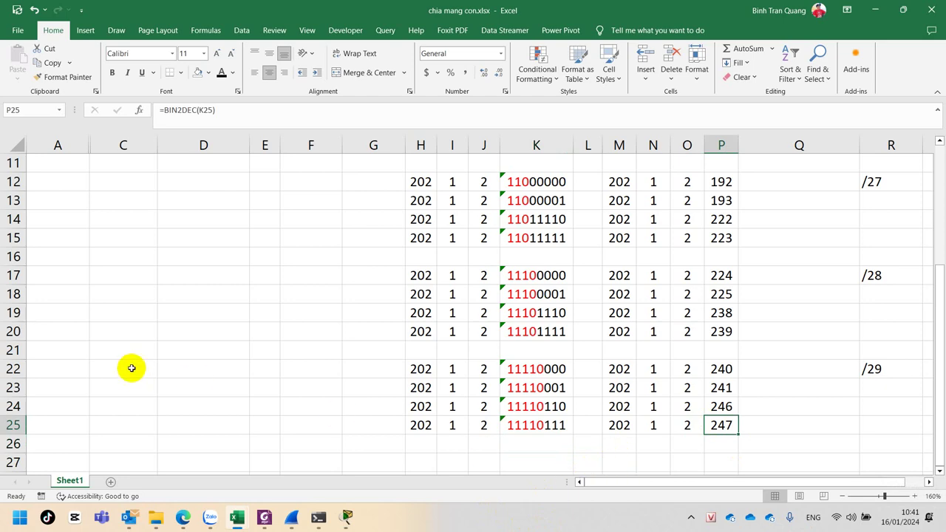
- Review the host total in C8 and compare the first and last addresses of all five subnets in column O
{"action": "scroll", "coordinate": [131, 368], "scroll_direction": "up", "scroll_amount": 4}
{"action": "left_click", "coordinate": [131, 302]}
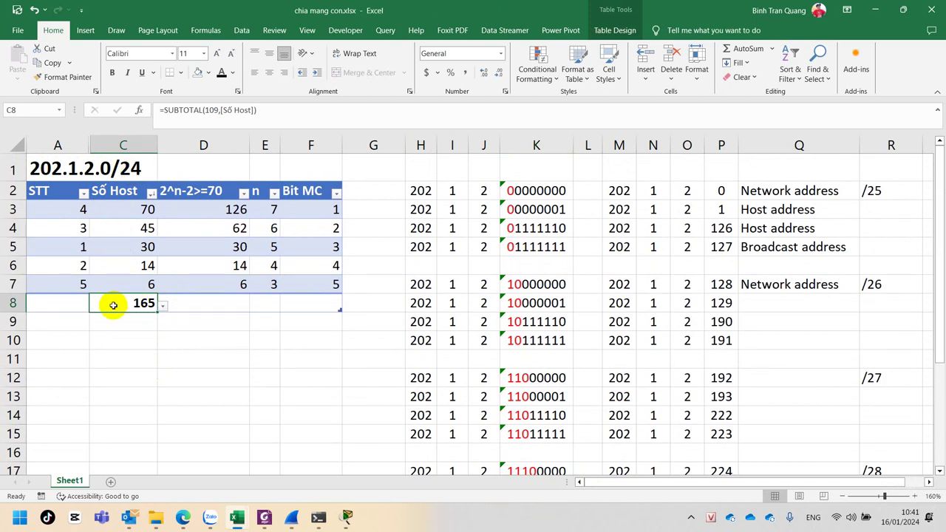
{"action": "left_click", "coordinate": [683, 188]}
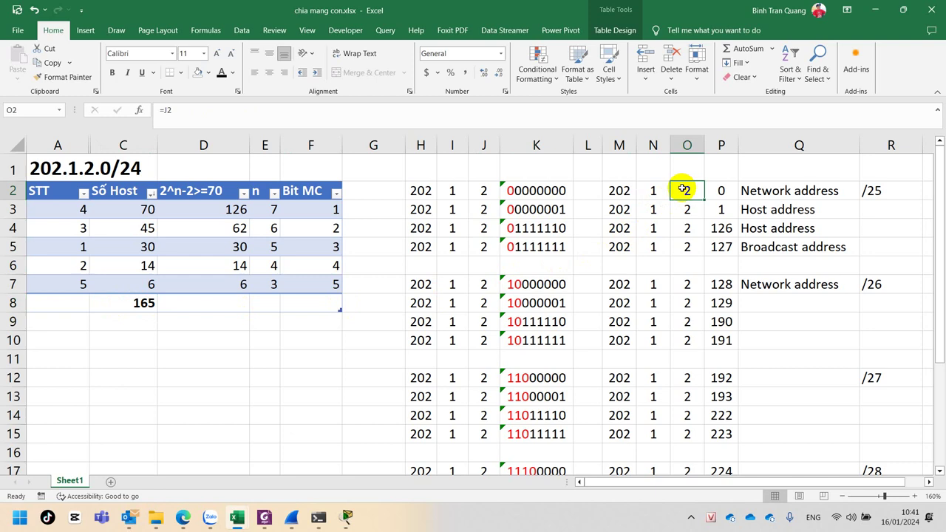
{"action": "left_click", "coordinate": [694, 246]}
{"action": "left_click", "coordinate": [691, 284]}
{"action": "left_click", "coordinate": [690, 338]}
{"action": "scroll", "coordinate": [696, 332], "scroll_direction": "down", "scroll_amount": 2}
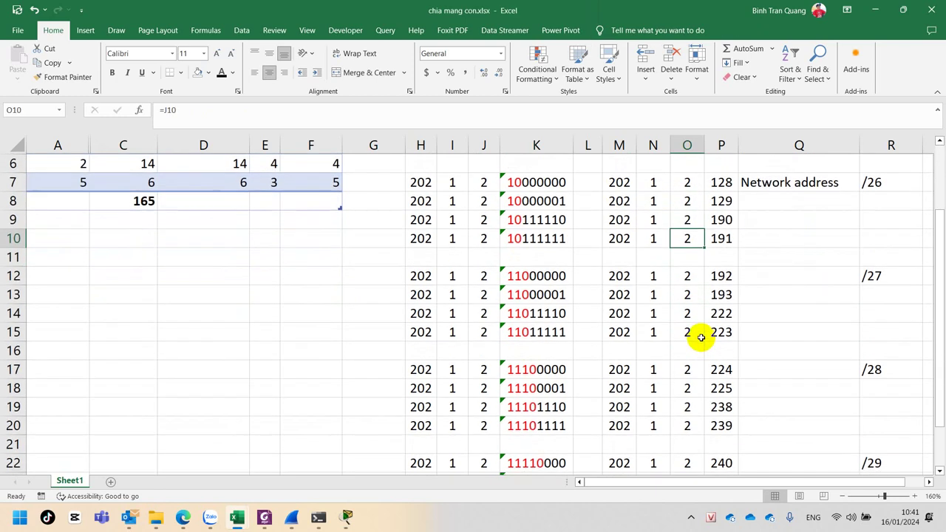
{"action": "left_click", "coordinate": [702, 275]}
{"action": "left_click", "coordinate": [697, 331]}
{"action": "scroll", "coordinate": [697, 336], "scroll_direction": "down", "scroll_amount": 2}
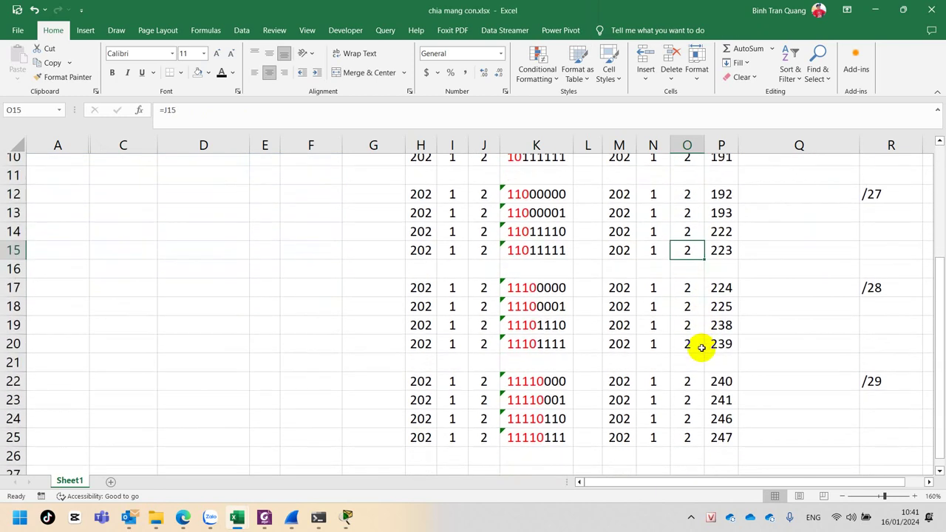
{"action": "left_click", "coordinate": [688, 279]}
{"action": "left_click", "coordinate": [688, 331]}
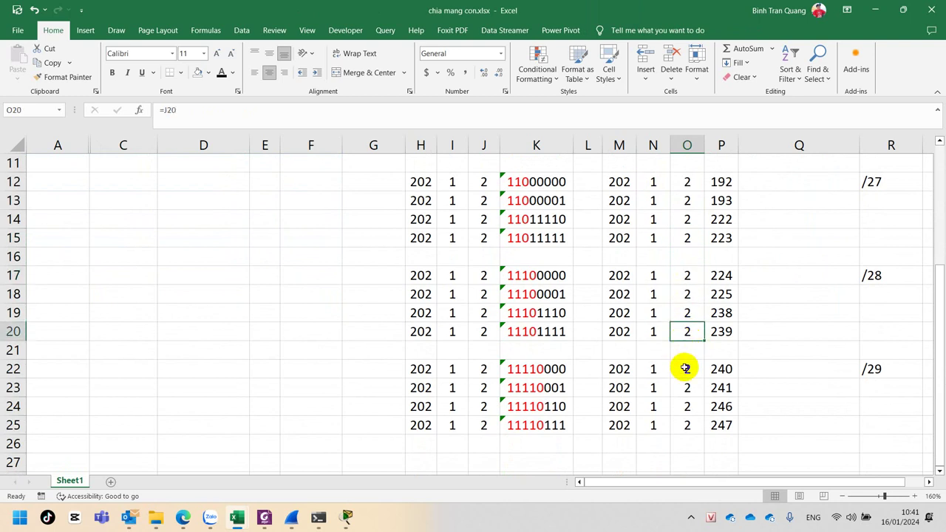
{"action": "left_click", "coordinate": [687, 368]}
{"action": "left_click", "coordinate": [688, 425]}
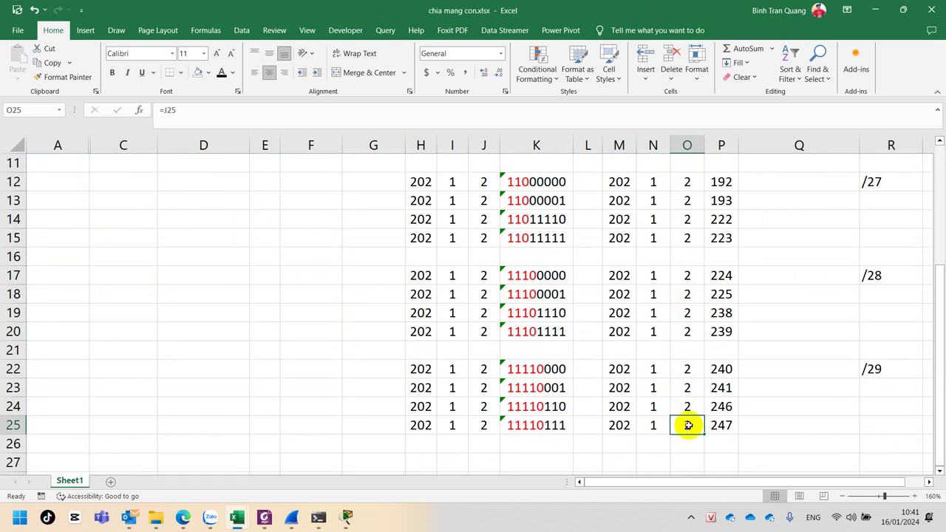
- Enter 255 in H6, I6 and J6 as the first three octets of the first subnet's mask
{"action": "scroll", "coordinate": [688, 424], "scroll_direction": "up", "scroll_amount": 2}
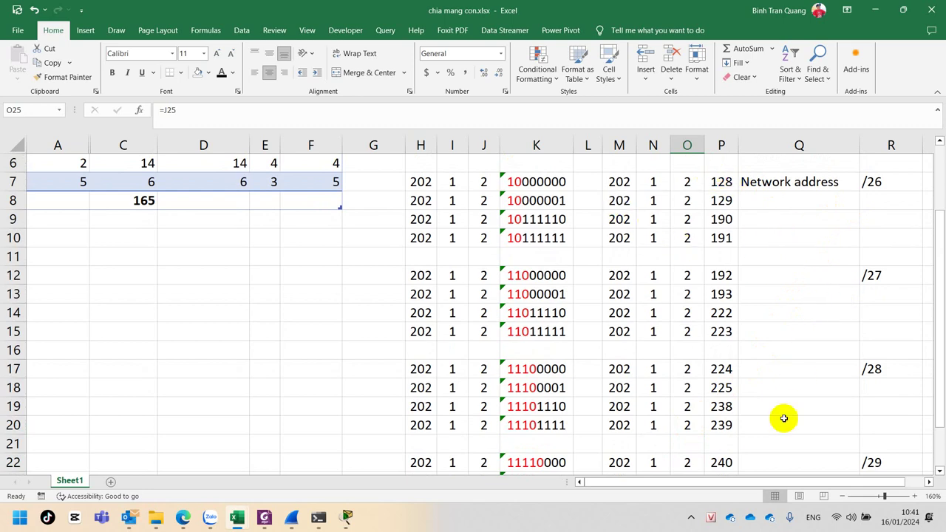
{"action": "scroll", "coordinate": [735, 453], "scroll_direction": "up", "scroll_amount": 2}
{"action": "scroll", "coordinate": [736, 452], "scroll_direction": "up", "scroll_amount": 1}
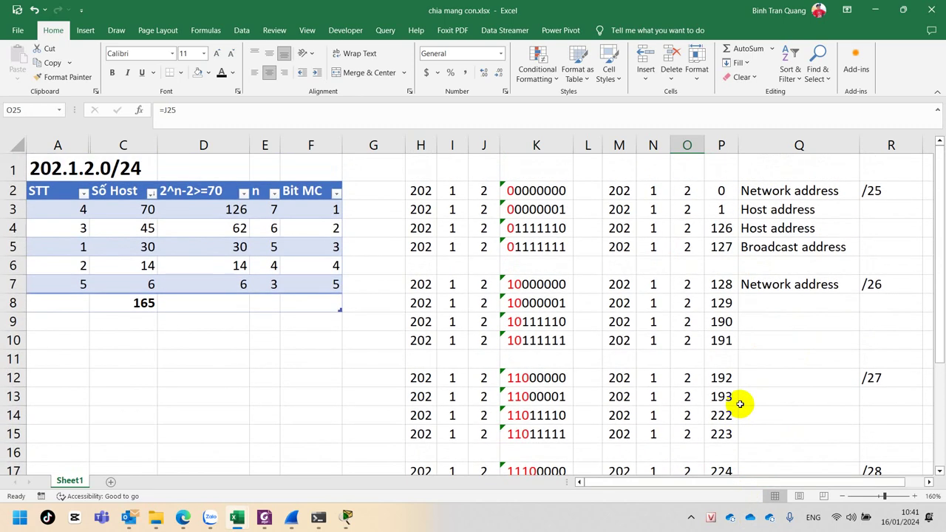
{"action": "left_click", "coordinate": [427, 267]}
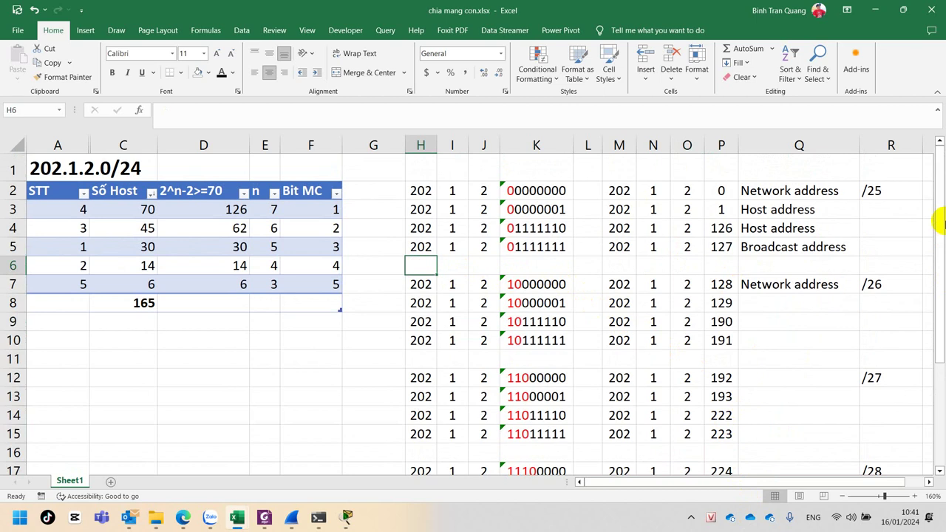
{"action": "type", "text": "255"}
{"action": "key", "text": "Tab"}
{"action": "type", "text": "2"}
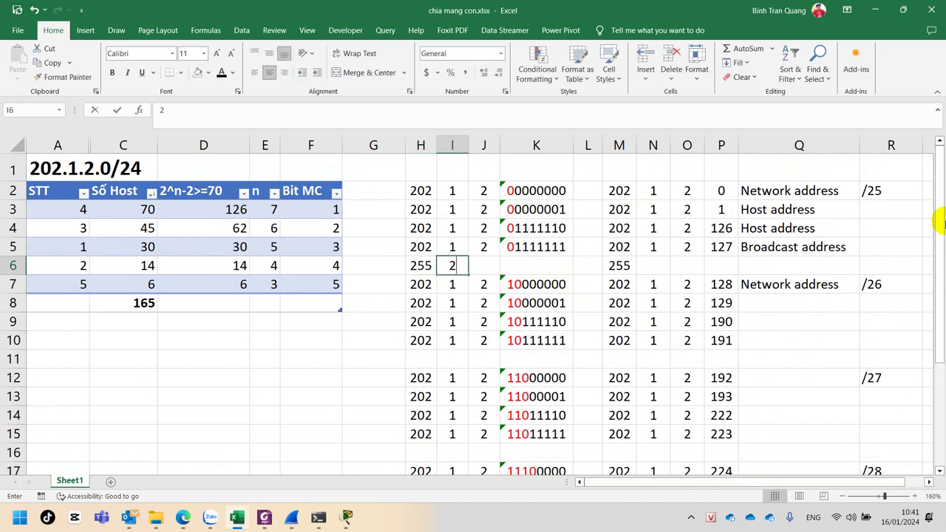
{"action": "type", "text": "55"}
{"action": "key", "text": "Tab"}
{"action": "type", "text": "2"}
{"action": "key", "text": "Tab"}
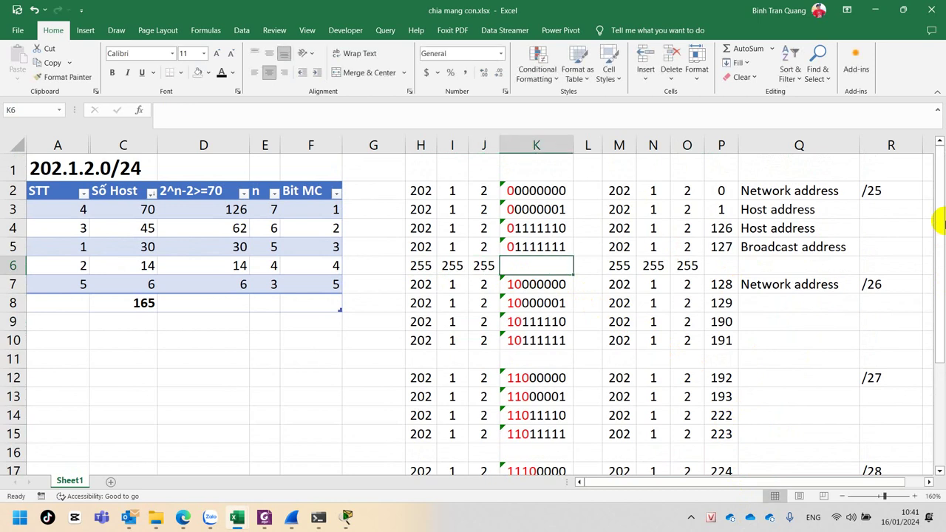
- Enter the binary octet 10000000 as text in K6 to complete the first subnet's mask
{"action": "type", "text": "'1"}
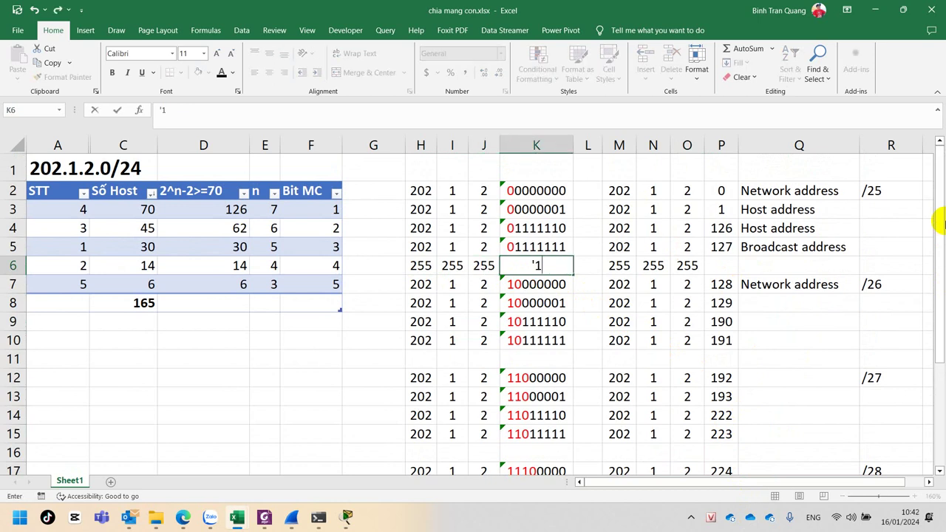
{"action": "type", "text": "0000000"}
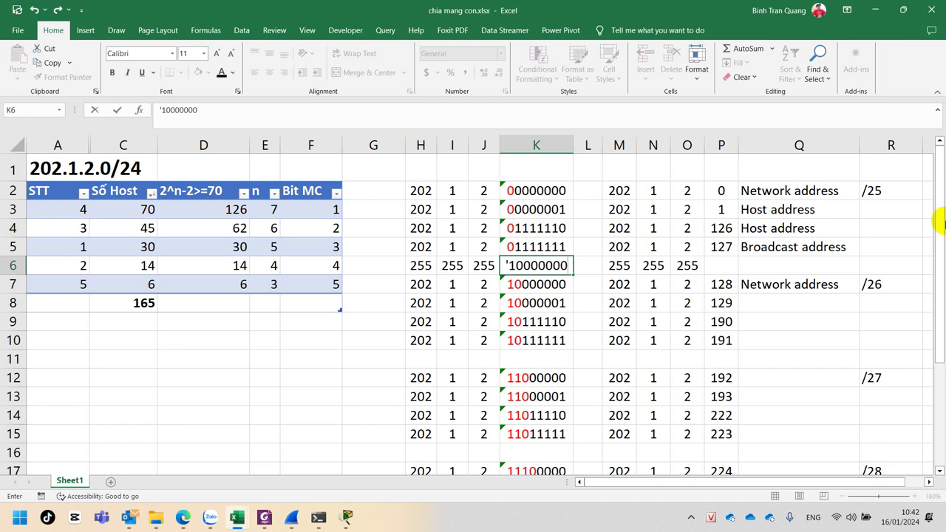
{"action": "key", "text": "Return"}
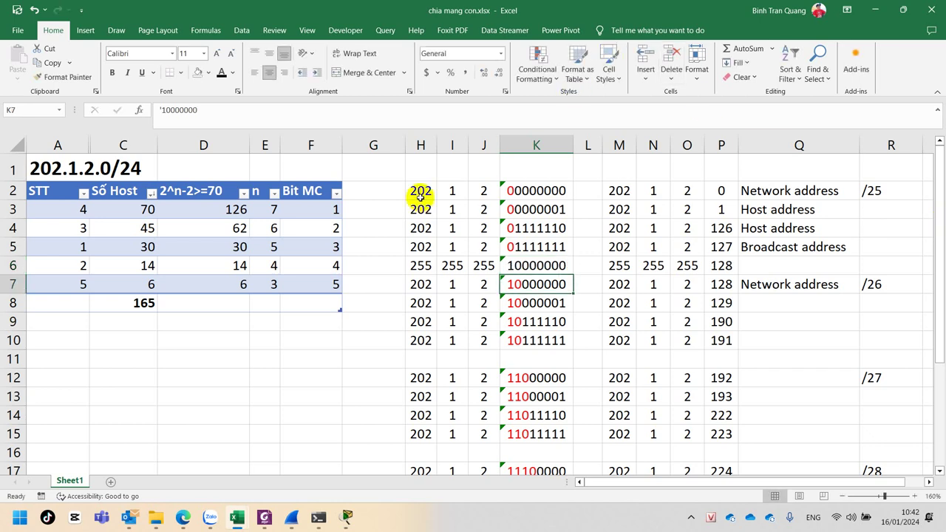
- Set the font colour of the subnet mask row H6:P6 to the standard light blue
{"action": "left_click_drag", "start_coordinate": [425, 268], "coordinate": [718, 266]}
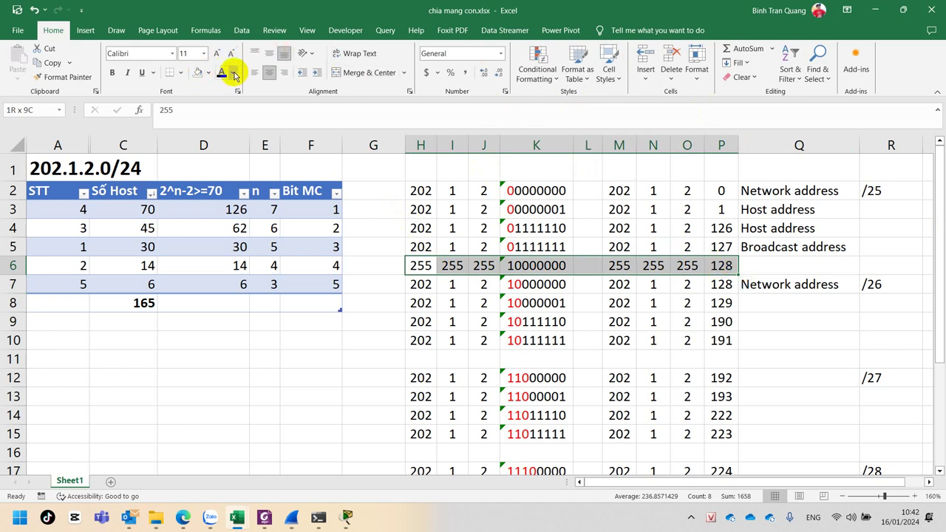
{"action": "left_click", "coordinate": [233, 74]}
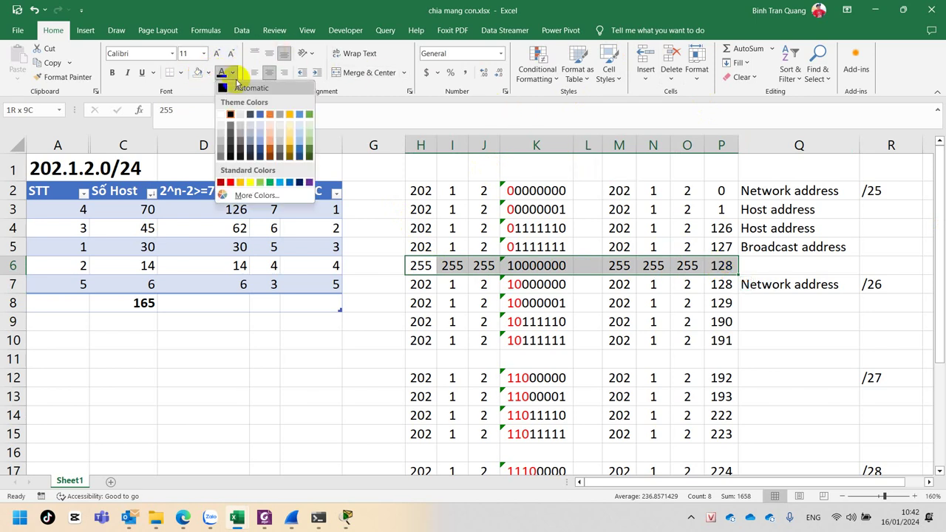
{"action": "left_click", "coordinate": [282, 186]}
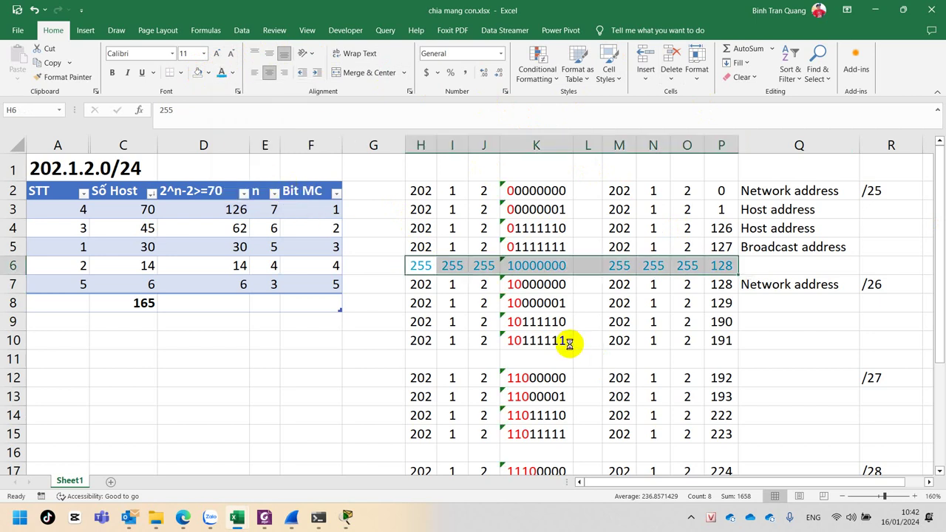
- Copy the mask row H6:P6 to row 11 and change the binary octet in K11 to 11000000 for the second subnet
{"action": "key", "text": "ctrl+c"}
{"action": "left_click", "coordinate": [427, 360]}
{"action": "key", "text": "ctrl+v"}
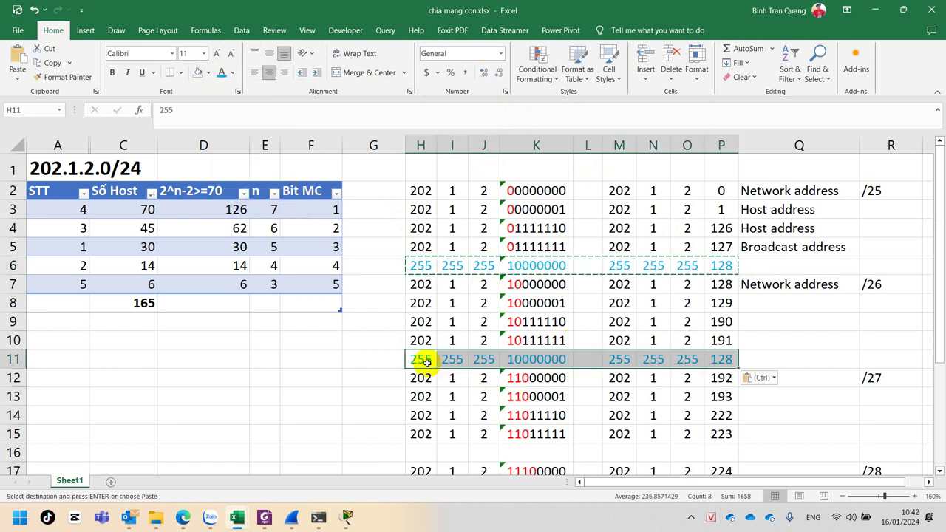
{"action": "double_click", "coordinate": [528, 359]}
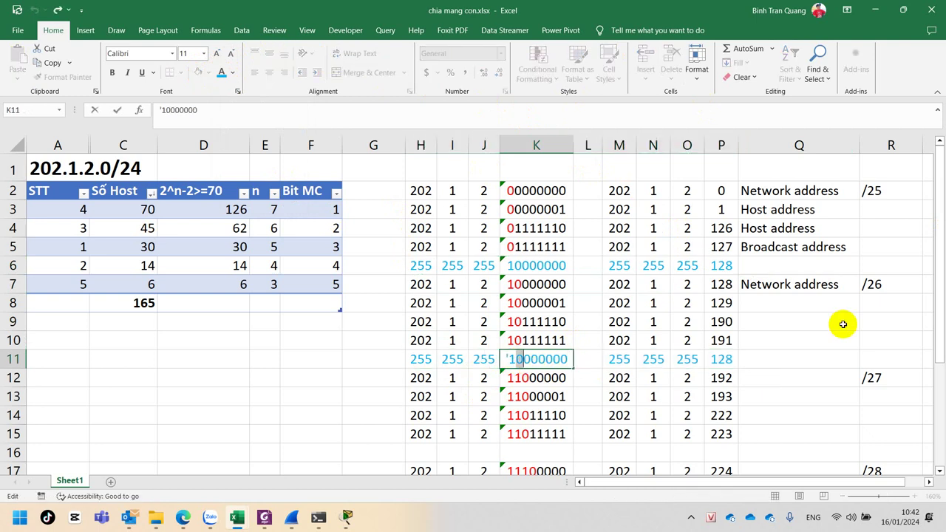
{"action": "type", "text": "1"}
{"action": "key", "text": "Return"}
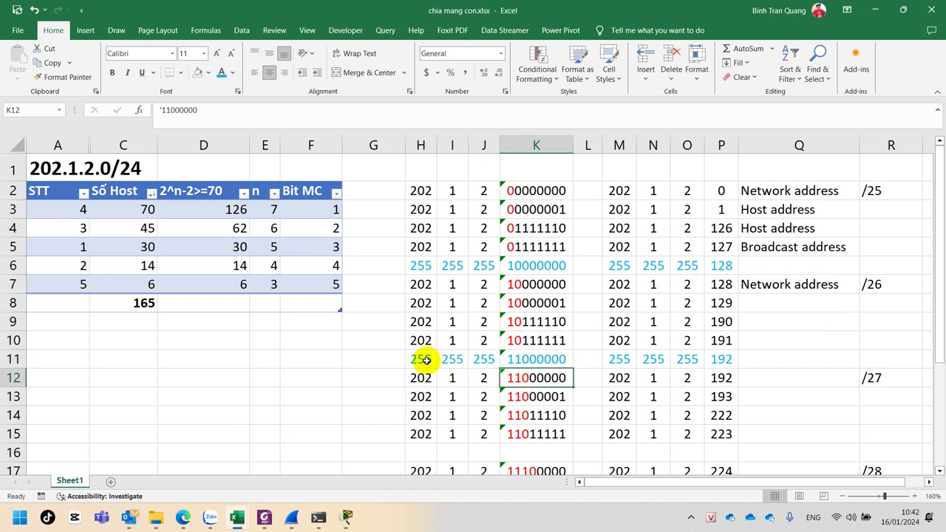
- Copy the second subnet's mask row H11:P11 to rows 16, 21 and 26
{"action": "left_click_drag", "start_coordinate": [422, 359], "coordinate": [734, 361]}
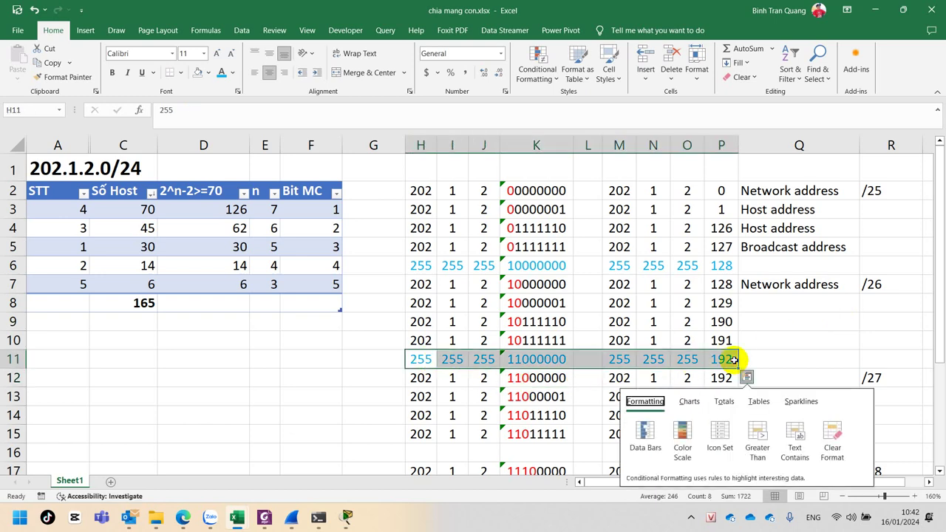
{"action": "scroll", "coordinate": [559, 395], "scroll_direction": "down", "scroll_amount": 4}
{"action": "left_click", "coordinate": [427, 258]}
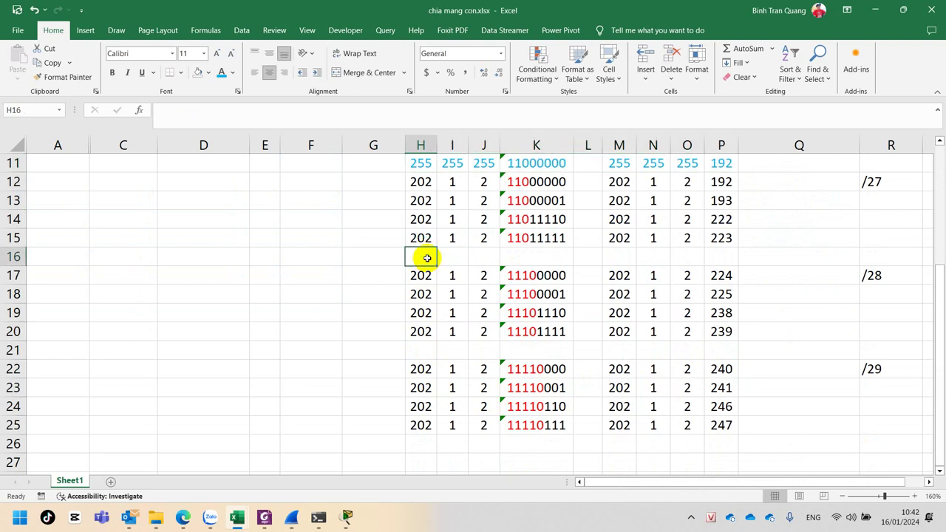
{"action": "left_click_drag", "start_coordinate": [420, 163], "coordinate": [729, 164]}
{"action": "key", "text": "ctrl+c"}
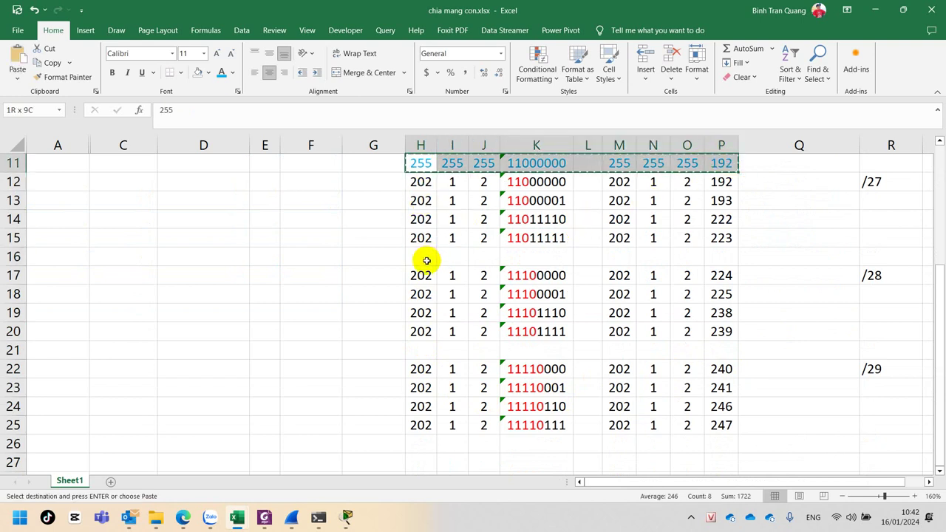
{"action": "left_click", "coordinate": [424, 258]}
{"action": "key", "text": "ctrl+v"}
{"action": "left_click", "coordinate": [421, 351]}
{"action": "key", "text": "ctrl+v"}
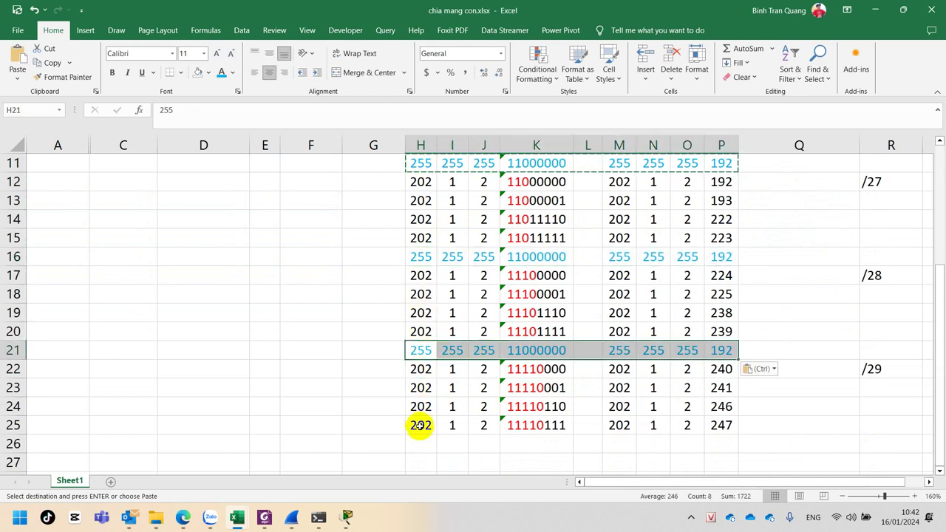
{"action": "left_click", "coordinate": [420, 441]}
{"action": "key", "text": "ctrl+v"}
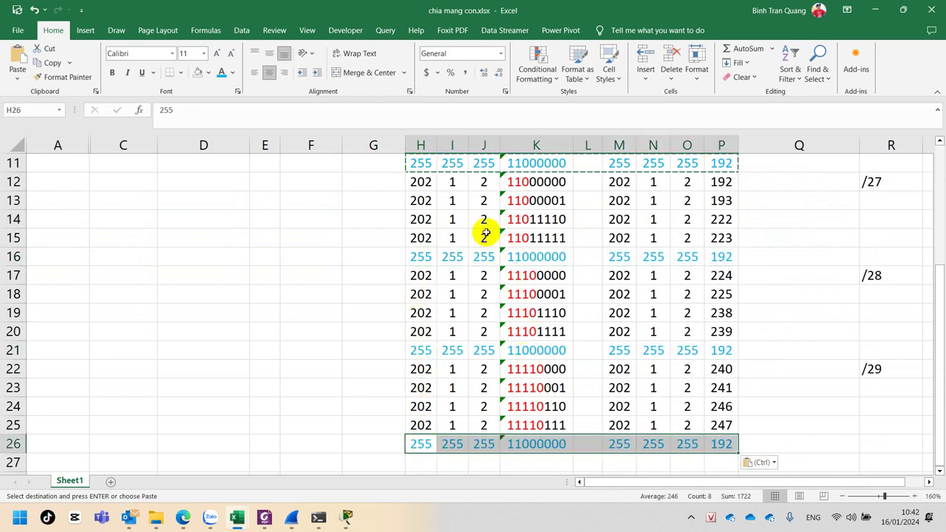
{"action": "key", "text": "Escape"}
- Change the binary octet in K16 to 11100000 for the /27 subnet's mask
{"action": "left_click", "coordinate": [517, 257]}
{"action": "key", "text": "F2"}
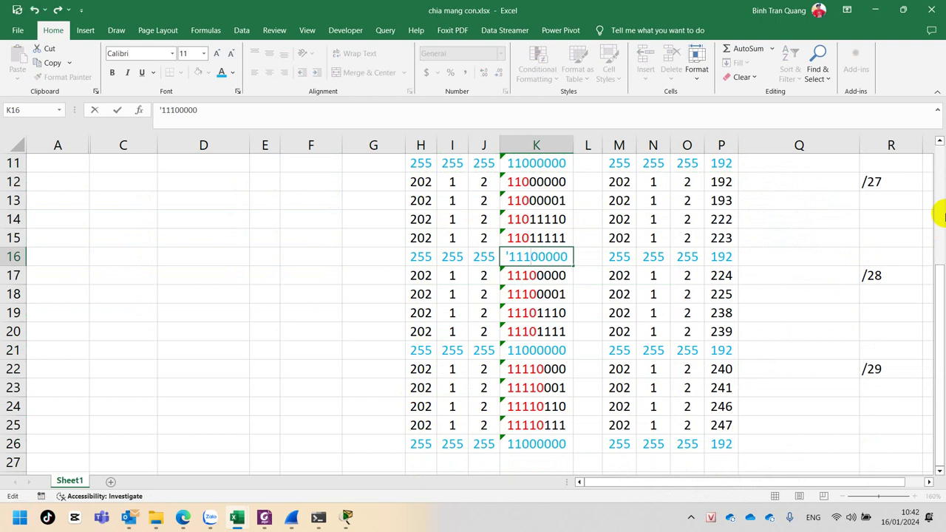
{"action": "key", "text": "Return"}
- Change the binary octet in K21 to 11110000 for the /28 subnet's mask
{"action": "key", "text": "Down"}
{"action": "key", "text": "Down"}
{"action": "key", "text": "Down"}
{"action": "key", "text": "Down"}
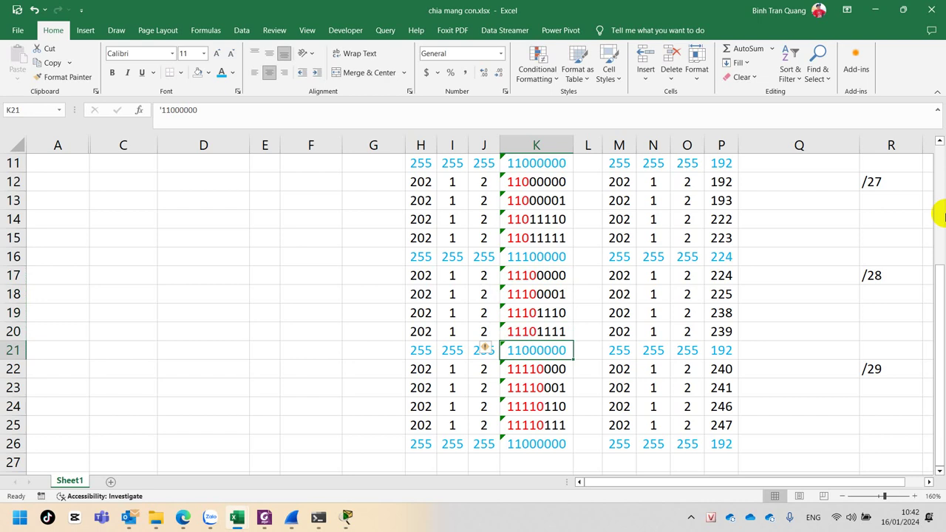
{"action": "key", "text": "F2"}
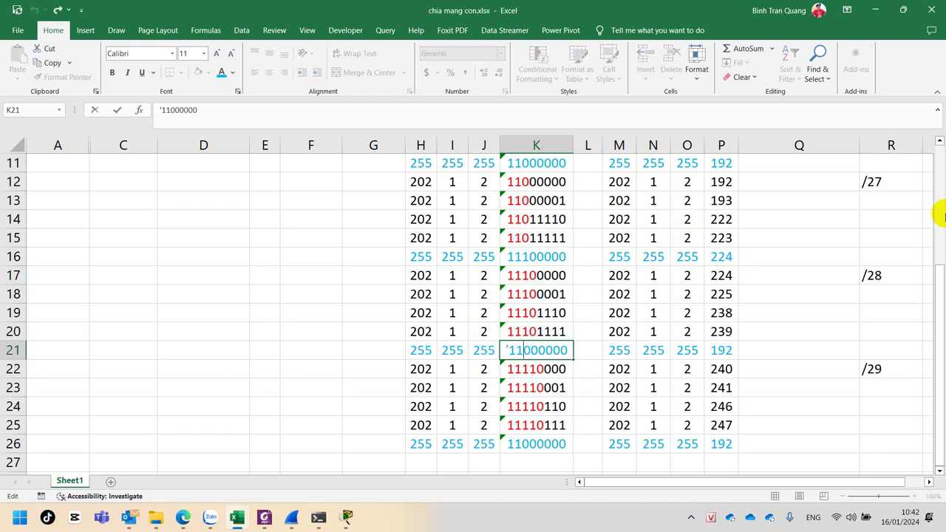
{"action": "type", "text": "11"}
{"action": "key", "text": "Return"}
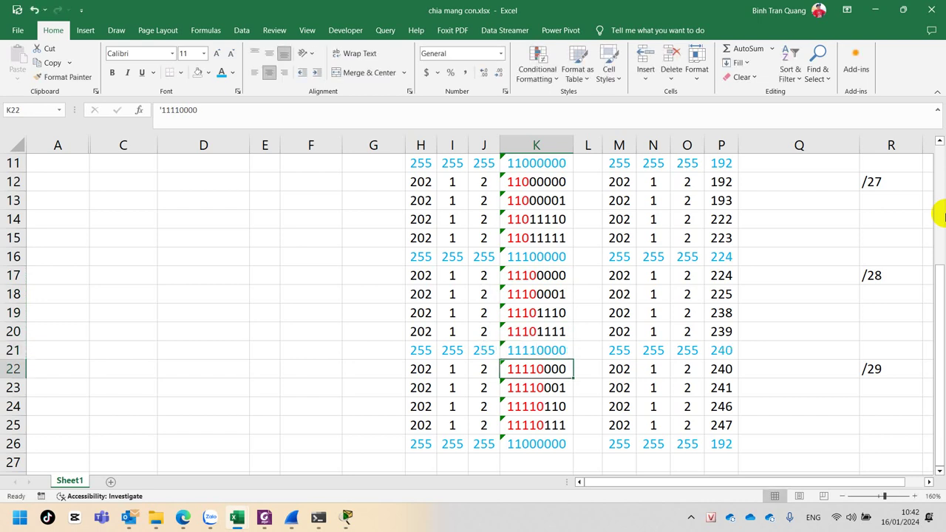
- Change the binary octet in K26 to 11111000 for the /29 subnet's mask
{"action": "key", "text": "Down"}
{"action": "key", "text": "Down"}
{"action": "key", "text": "Down"}
{"action": "key", "text": "Down"}
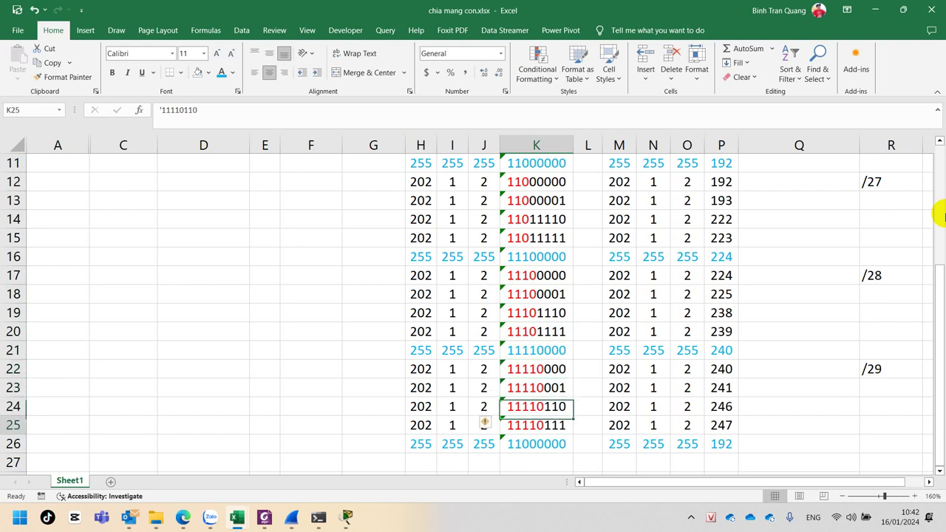
{"action": "key", "text": "F2"}
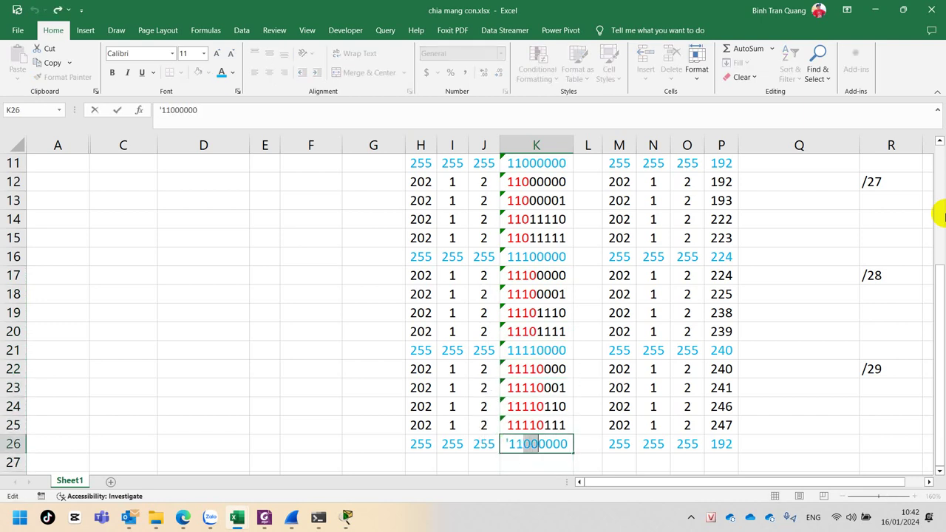
{"action": "type", "text": "111"}
{"action": "key", "text": "Return"}
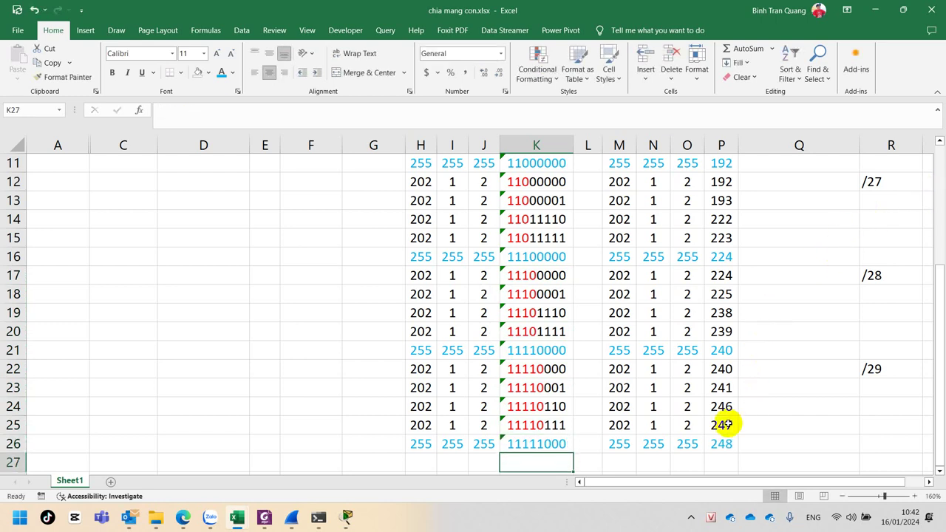
{"action": "left_click", "coordinate": [872, 369]}
{"action": "left_click", "coordinate": [722, 443]}
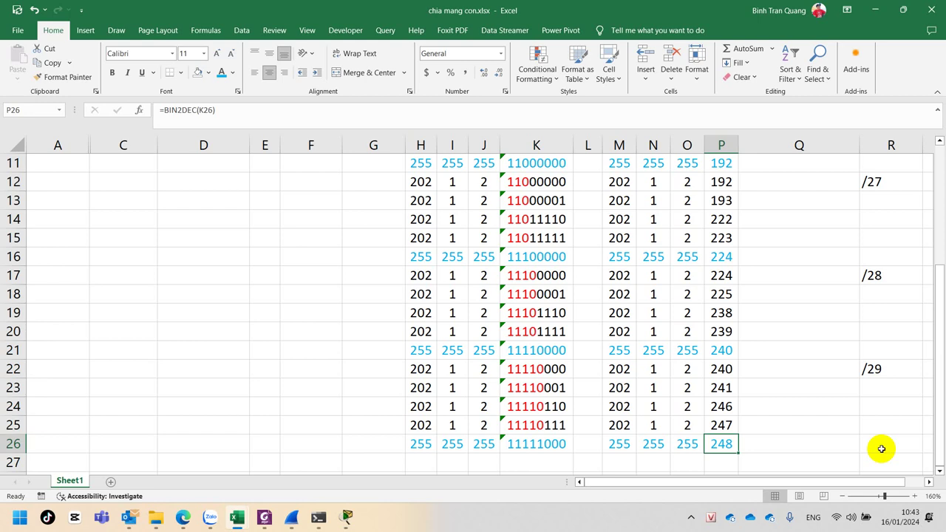
{"action": "scroll", "coordinate": [705, 356], "scroll_direction": "up", "scroll_amount": 1}
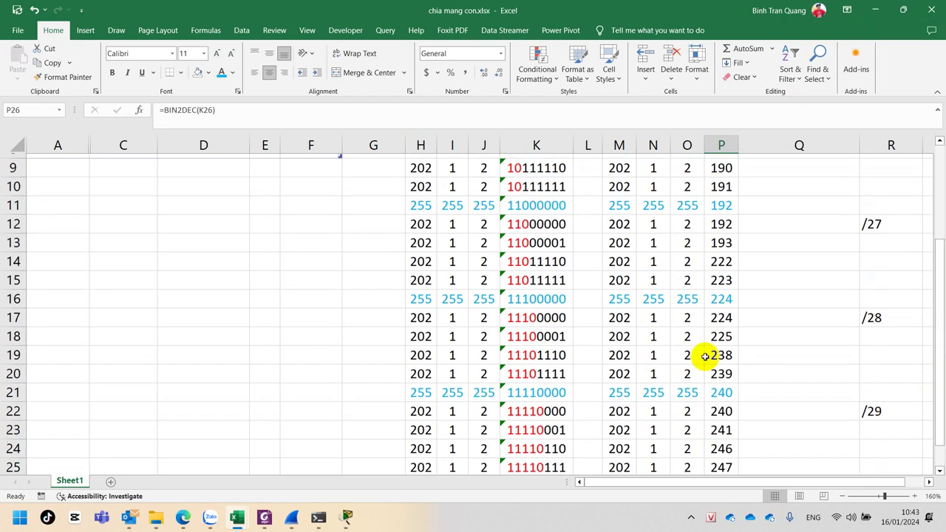
{"action": "scroll", "coordinate": [705, 356], "scroll_direction": "up", "scroll_amount": 3}
- Switch to Cisco Packet Tracer and place two PCs, one below the other, in the empty logical workspace
{"action": "left_click", "coordinate": [347, 517]}
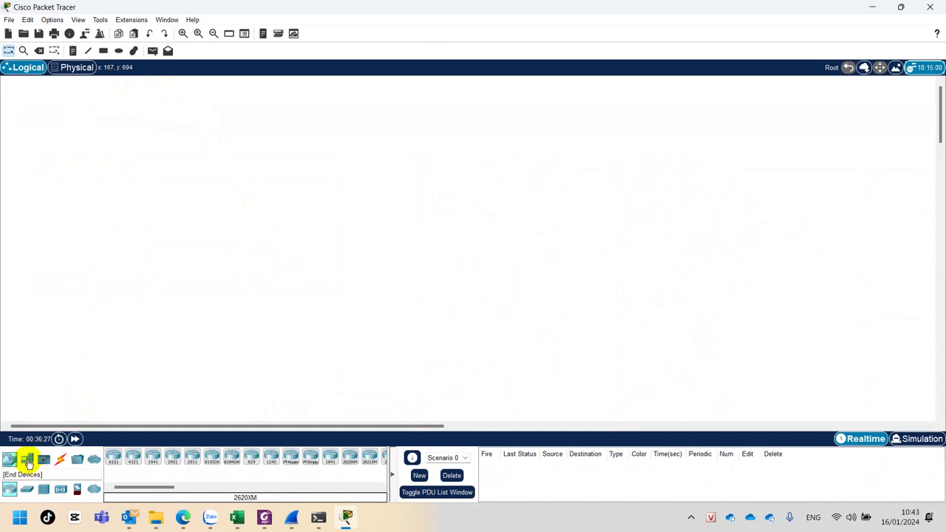
{"action": "left_click", "coordinate": [27, 461]}
{"action": "left_click", "coordinate": [113, 456]}
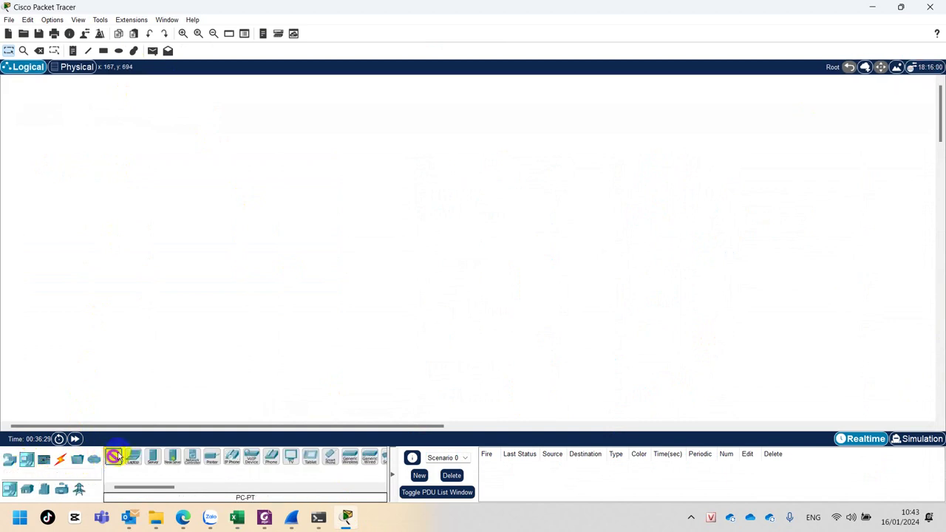
{"action": "left_click", "coordinate": [158, 144]}
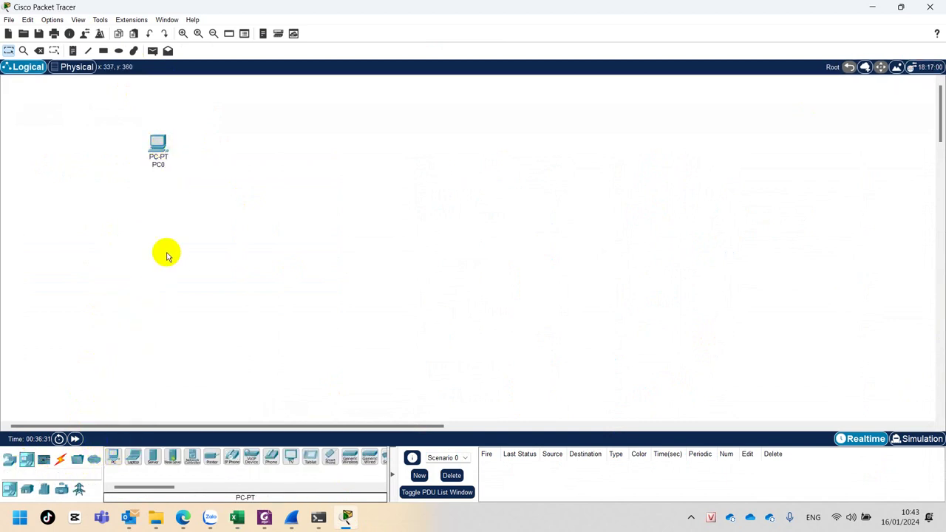
{"action": "left_click", "coordinate": [113, 456]}
{"action": "left_click", "coordinate": [157, 238]}
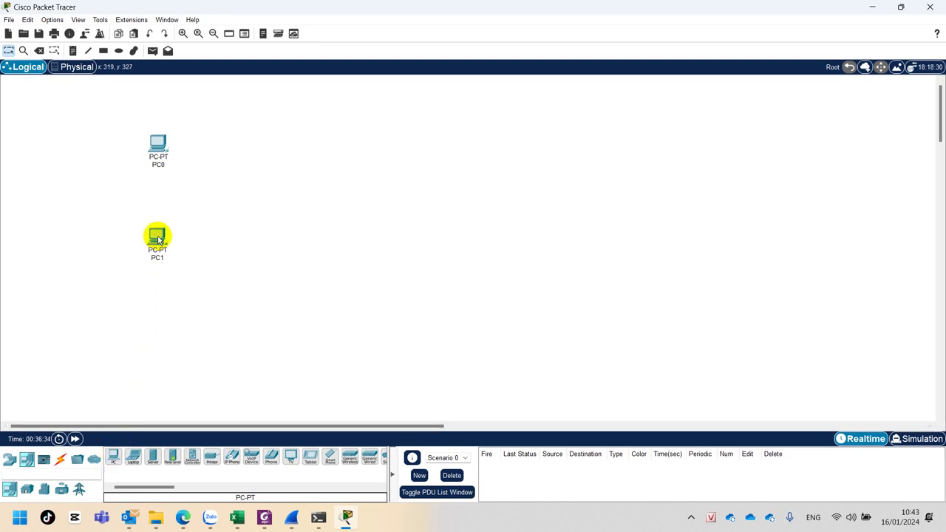
- Place a 2950-24 switch beside the two PCs and move it slightly closer to them
{"action": "left_click", "coordinate": [9, 459]}
{"action": "left_click", "coordinate": [11, 489]}
{"action": "left_click", "coordinate": [27, 489]}
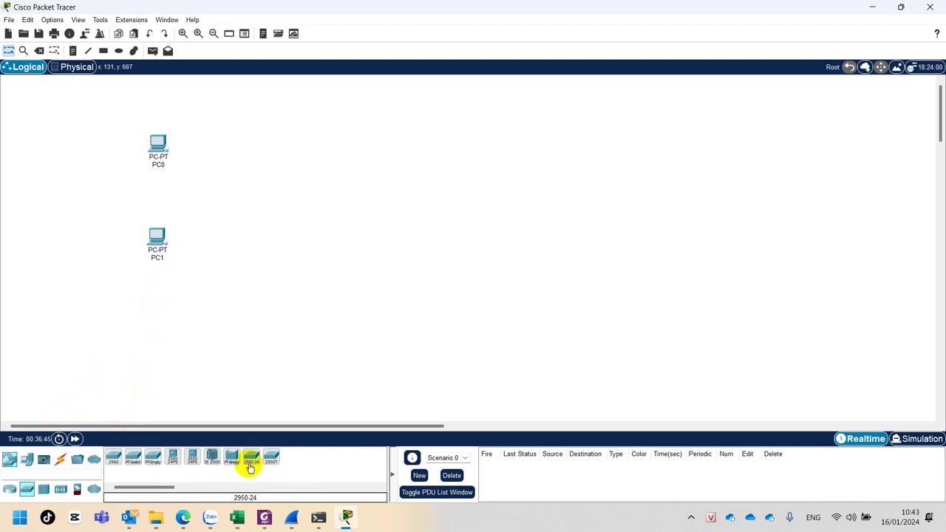
{"action": "left_click_drag", "start_coordinate": [251, 462], "coordinate": [308, 185]}
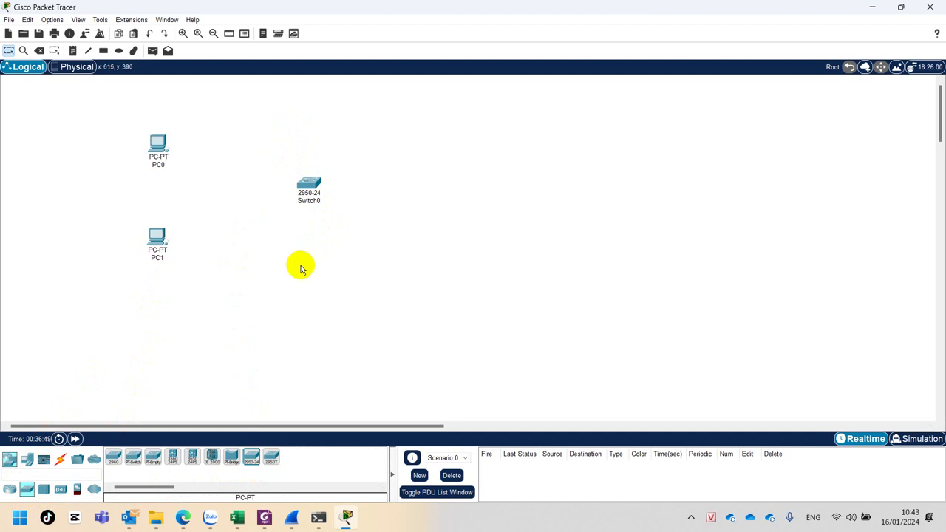
{"action": "left_click_drag", "start_coordinate": [309, 188], "coordinate": [274, 193]}
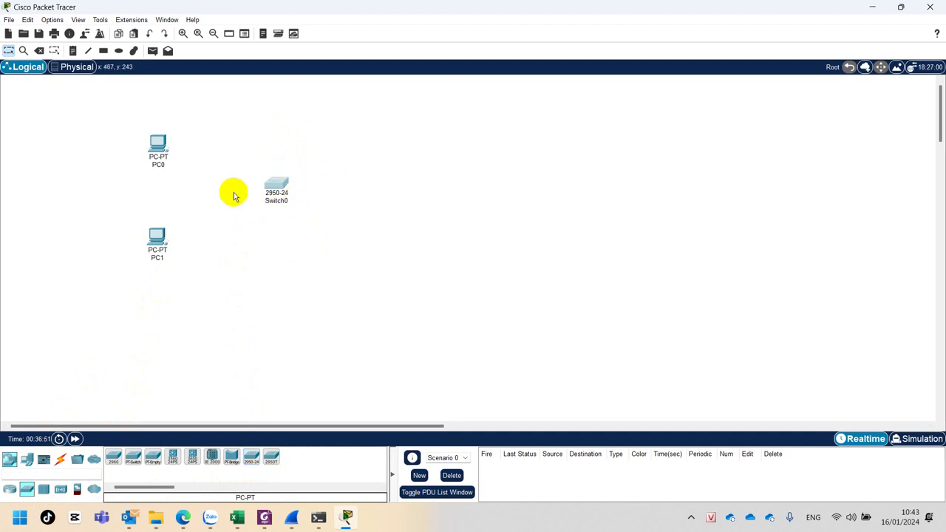
- Add two more PCs on the other side of the switch and shift PC0 slightly down
{"action": "left_click", "coordinate": [45, 492]}
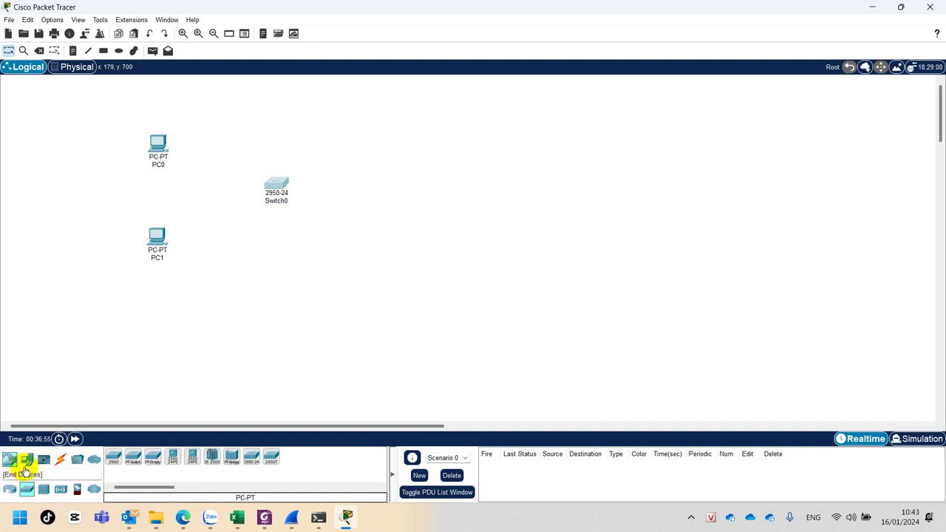
{"action": "left_click", "coordinate": [26, 460]}
{"action": "left_click_drag", "start_coordinate": [113, 458], "coordinate": [346, 151]}
{"action": "left_click", "coordinate": [113, 458]}
{"action": "left_click_drag", "start_coordinate": [113, 458], "coordinate": [354, 232]}
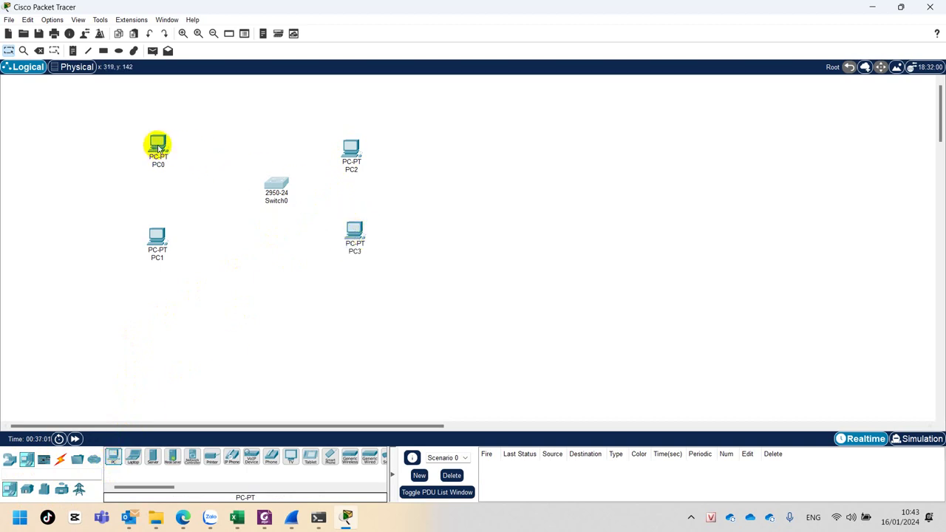
{"action": "left_click_drag", "start_coordinate": [158, 146], "coordinate": [156, 155]}
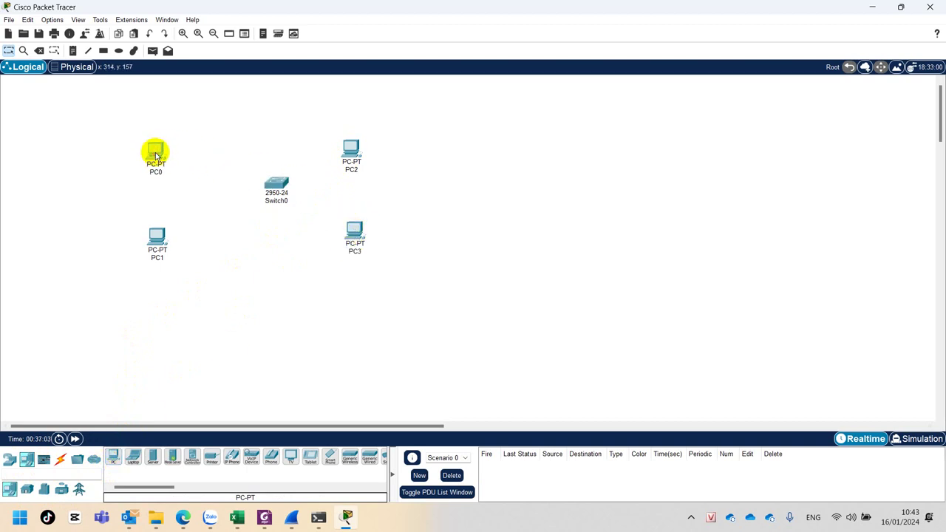
- Switch to the chia mang con.xlsx workbook and examine the first subnet's host address in row 3 and its network address in row 2
{"action": "left_click", "coordinate": [237, 517]}
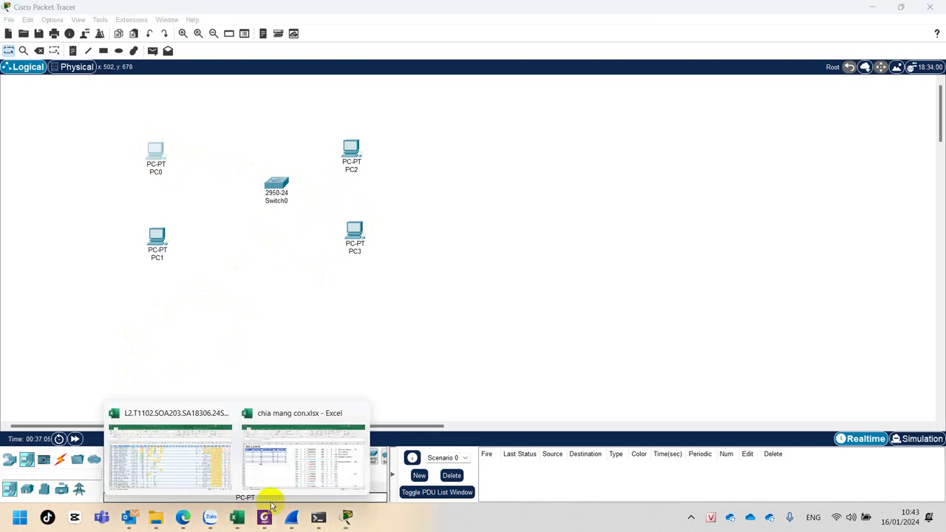
{"action": "left_click", "coordinate": [287, 462]}
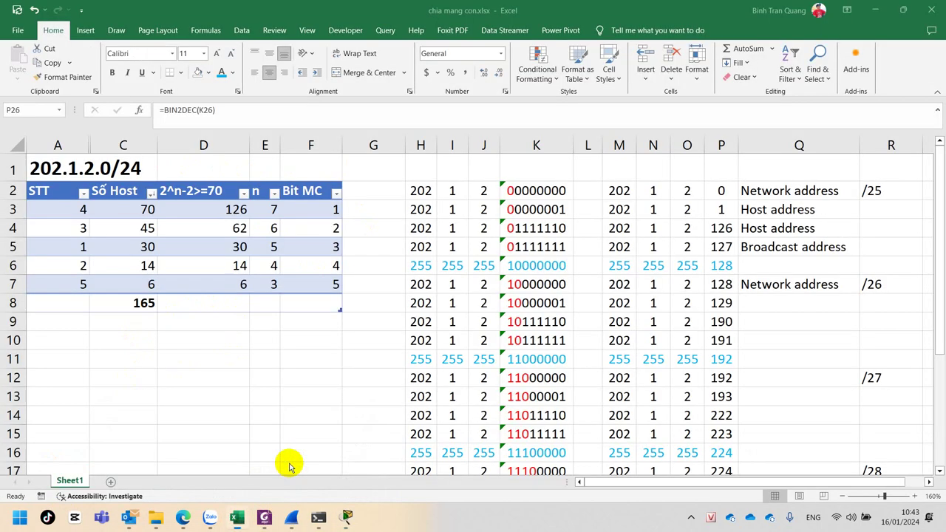
{"action": "left_click", "coordinate": [627, 209]}
{"action": "left_click", "coordinate": [654, 209]}
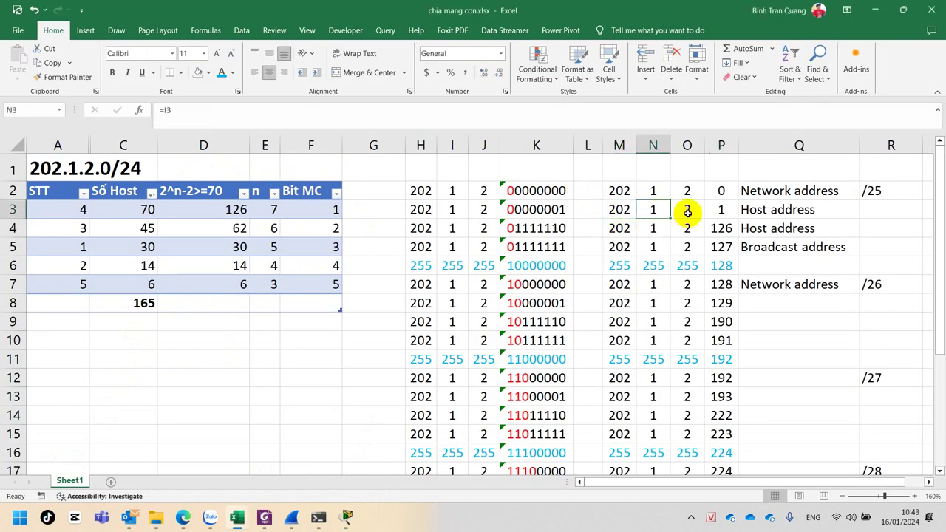
{"action": "left_click", "coordinate": [688, 212]}
{"action": "left_click", "coordinate": [724, 209]}
{"action": "left_click", "coordinate": [724, 191]}
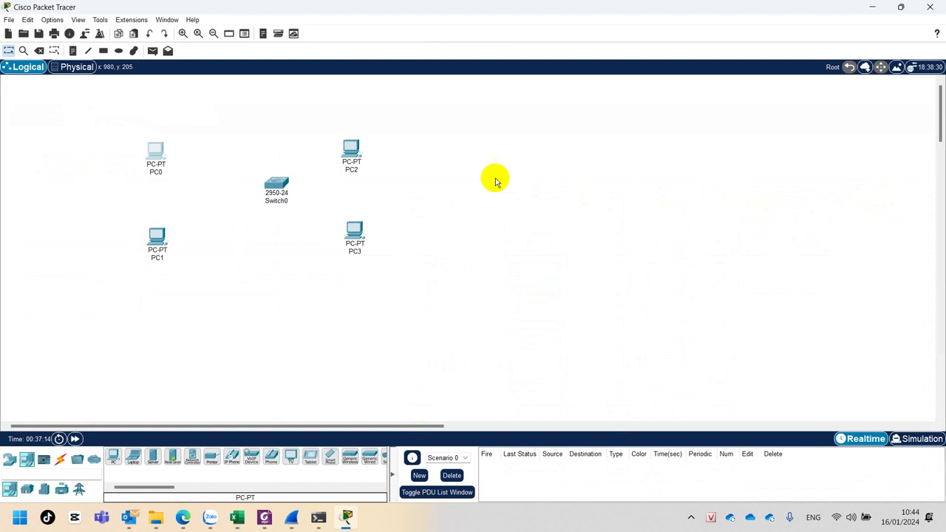
- Return to Packet Tracer and open the FastEthernet0 interface configuration of PC0
{"action": "left_click", "coordinate": [157, 150]}
{"action": "left_click", "coordinate": [280, 155]}
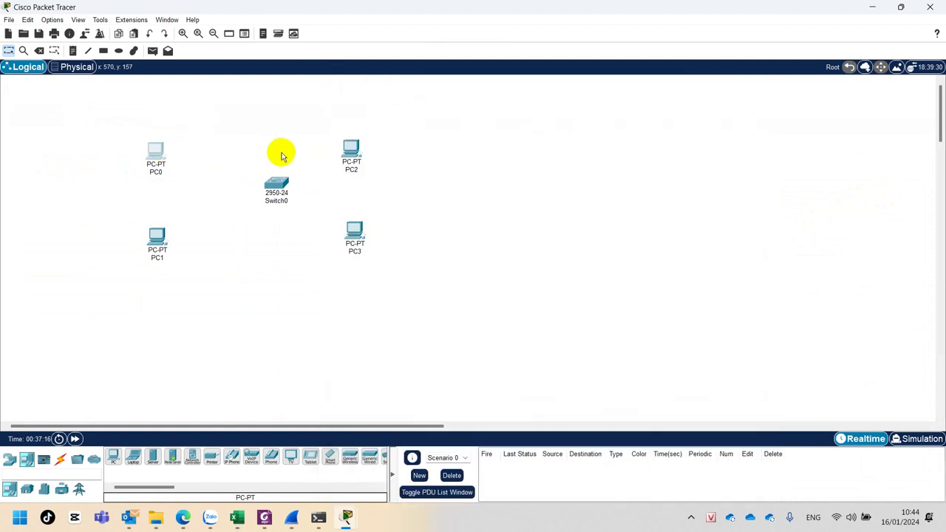
{"action": "left_click", "coordinate": [156, 148]}
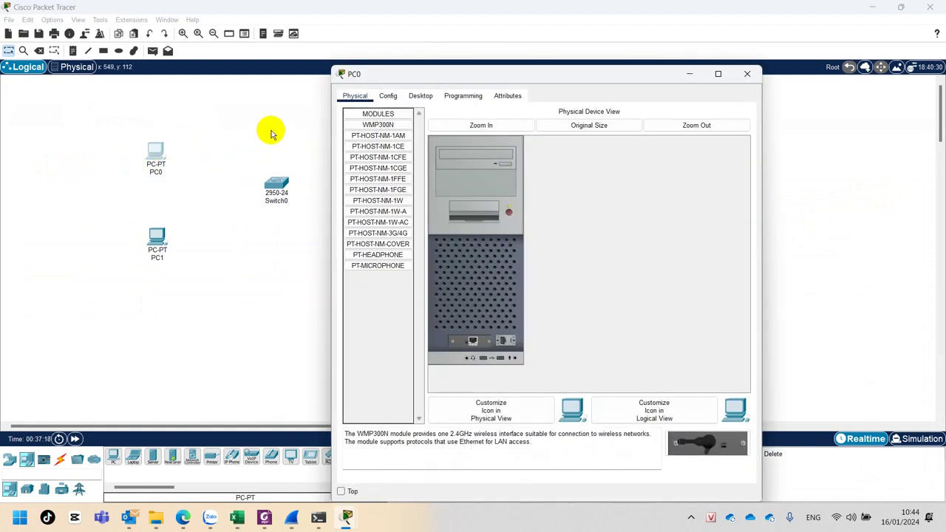
{"action": "left_click", "coordinate": [388, 95]}
{"action": "left_click", "coordinate": [378, 157]}
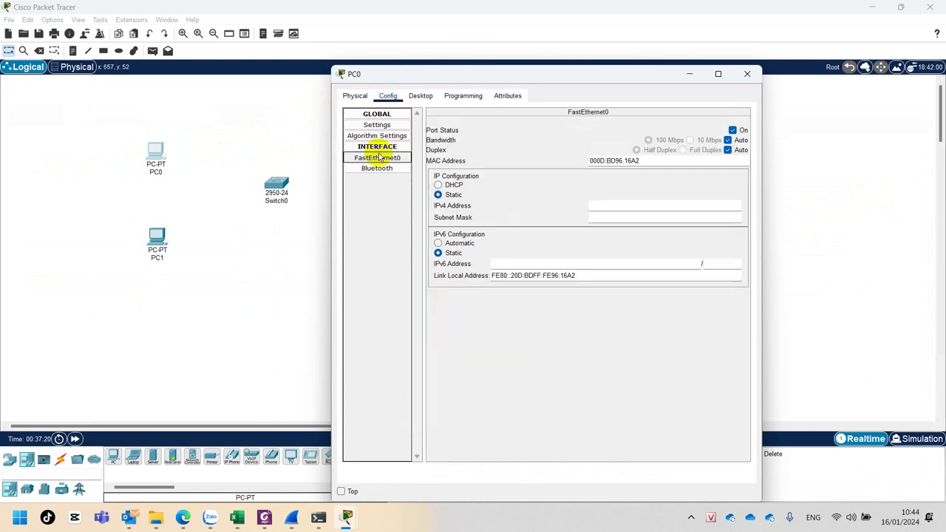
- Try to assign the network address 202.1.2.0 as PC0's static IPv4 address
{"action": "left_click", "coordinate": [633, 206]}
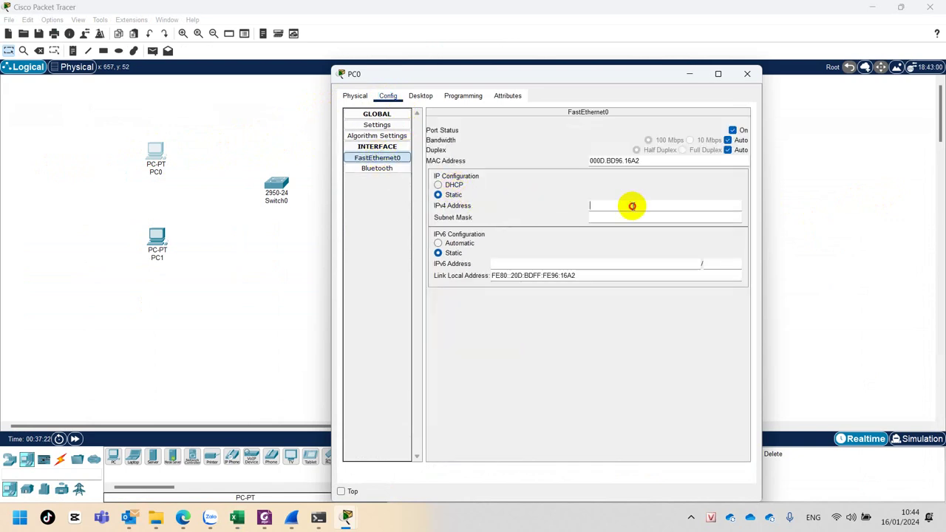
{"action": "type", "text": "202.1.2.0"}
{"action": "key", "text": "Return"}
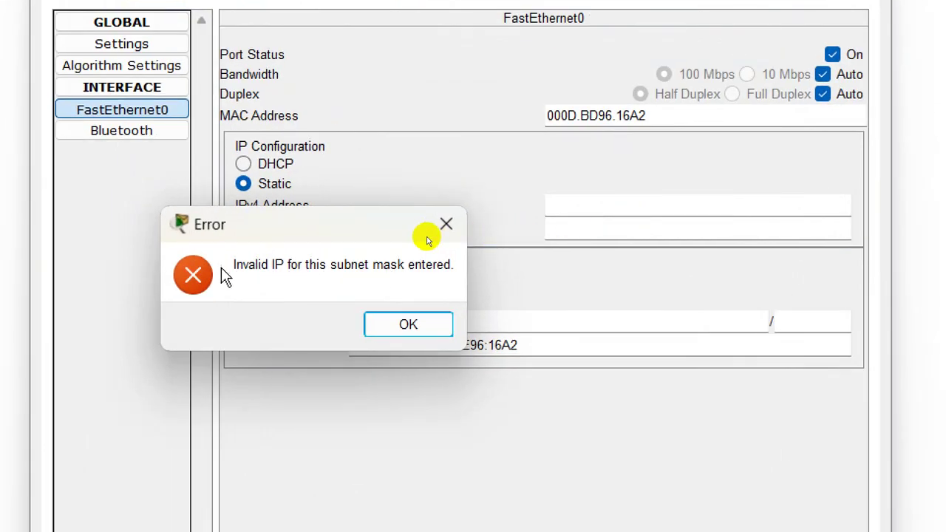
{"action": "left_click", "coordinate": [408, 325]}
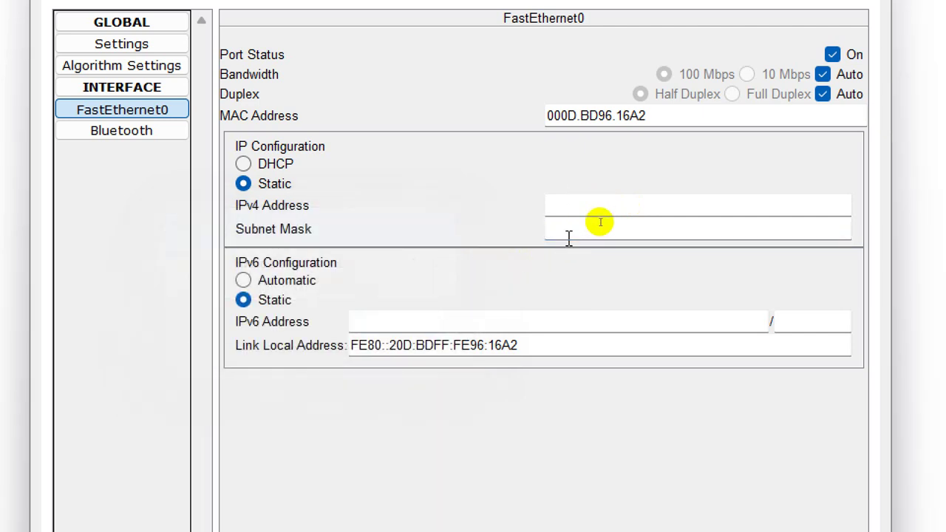
- Set PC0's static IPv4 address on FastEthernet0 to 202.1.2.1
{"action": "left_click", "coordinate": [566, 200]}
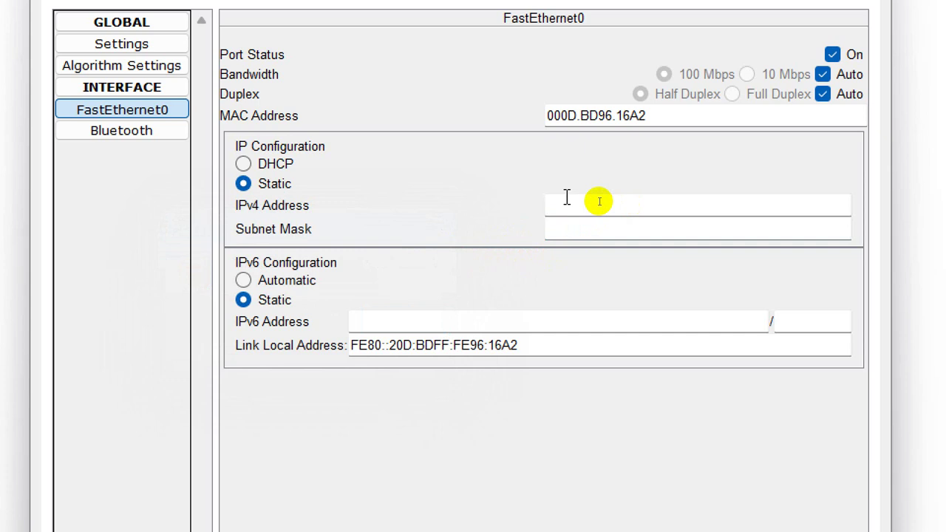
{"action": "type", "text": "202.1.2.1"}
{"action": "key", "text": "Tab"}
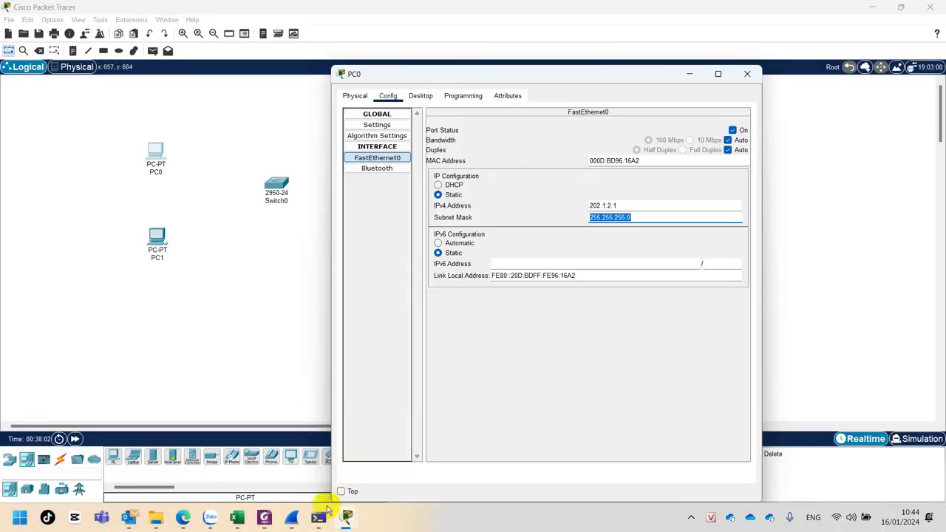
- Switch to the chia mang con.xlsx workbook and check the last octet of the first subnet's mask in row 6
{"action": "left_click", "coordinate": [237, 518]}
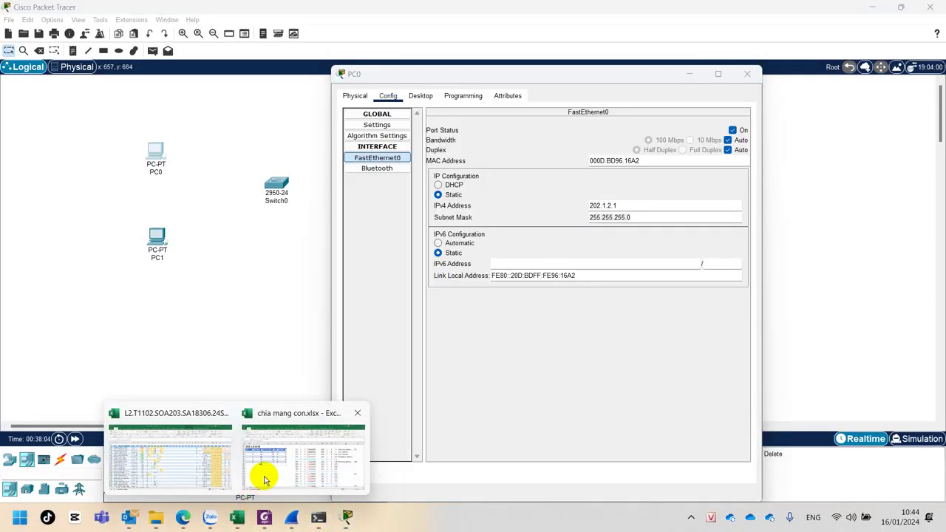
{"action": "left_click", "coordinate": [265, 480]}
{"action": "left_click", "coordinate": [717, 269]}
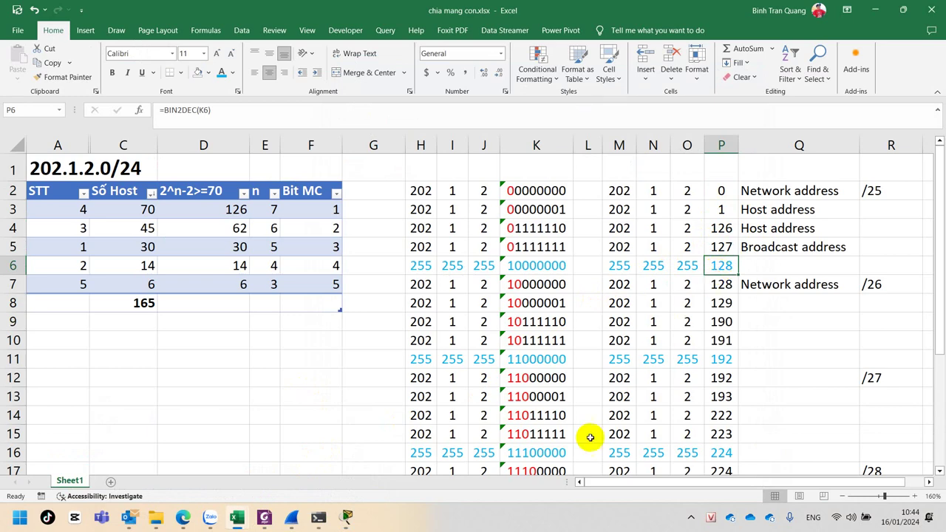
- Return to PC0's configuration in Packet Tracer, set the subnet mask to 255.255.255.128 and close the device window
{"action": "left_click", "coordinate": [346, 518]}
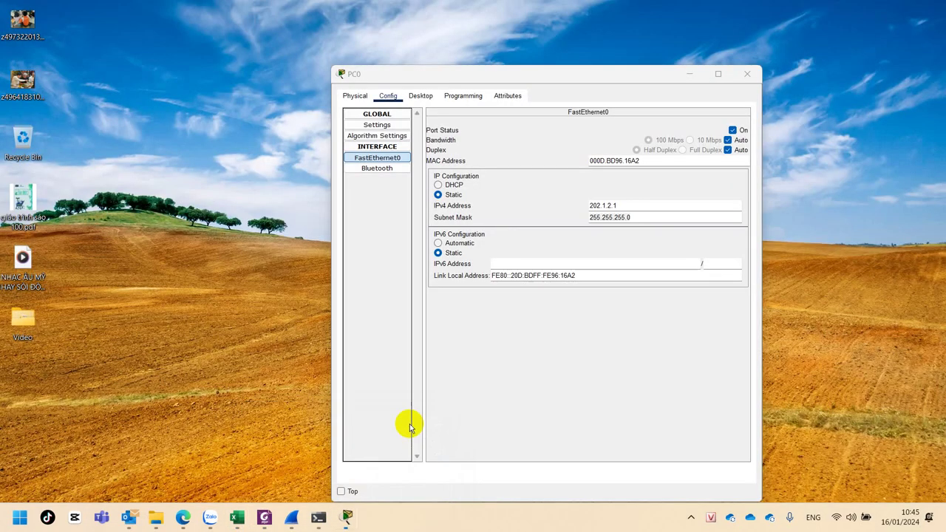
{"action": "left_click", "coordinate": [407, 436]}
{"action": "left_click", "coordinate": [638, 217]}
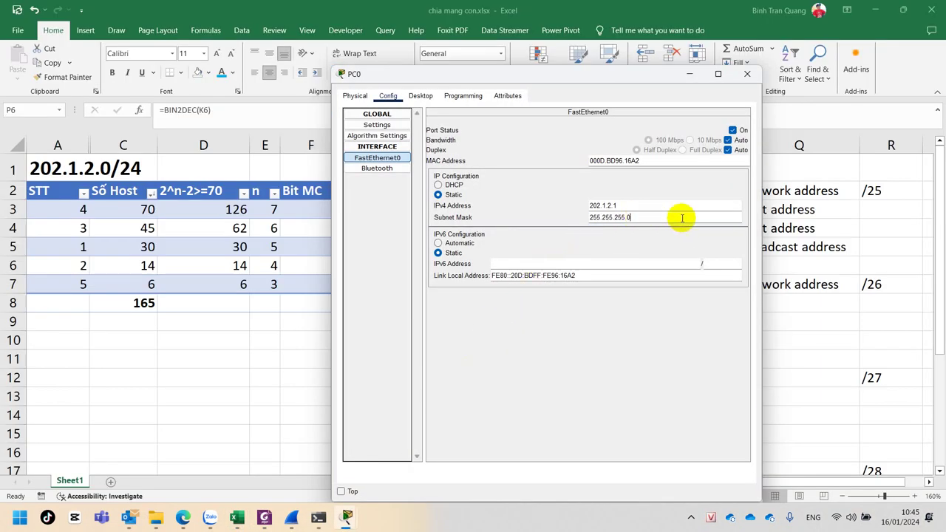
{"action": "type", "text": "128"}
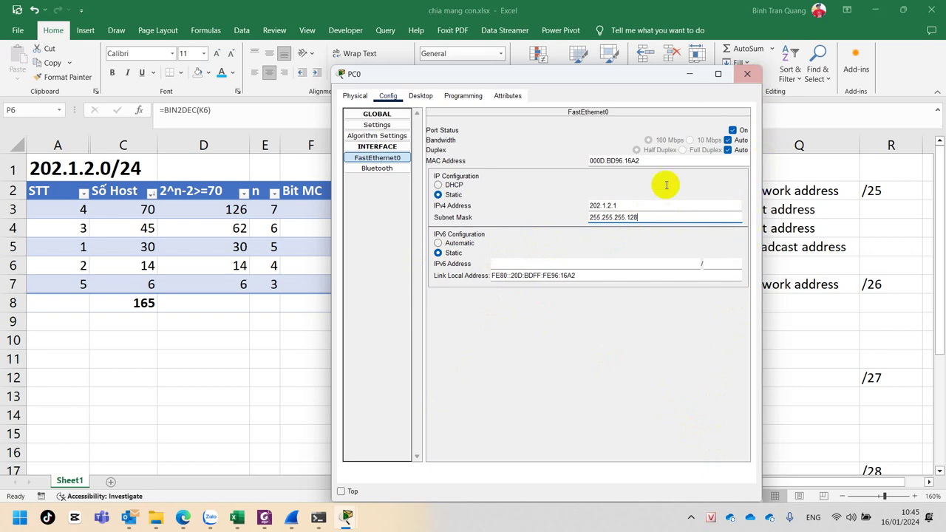
{"action": "left_click", "coordinate": [747, 74]}
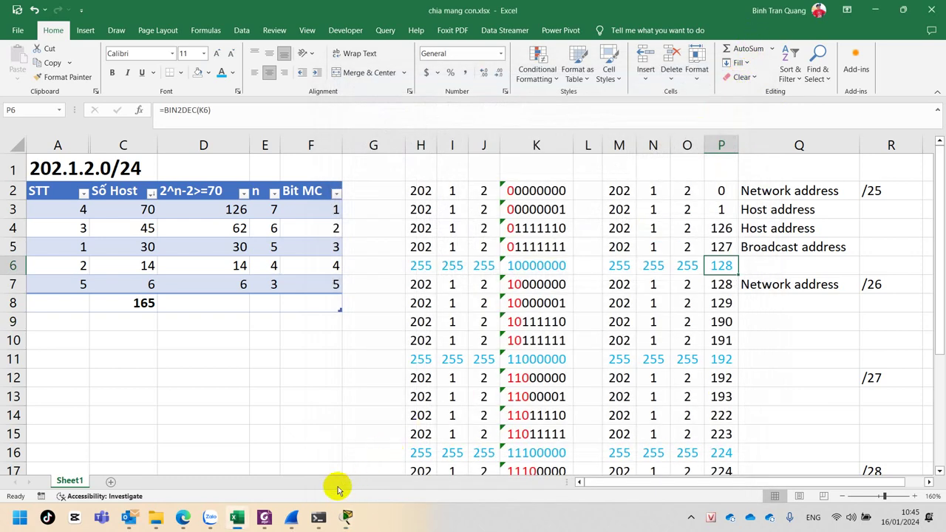
- Bring the Packet Tracer workspace forward and open the configuration settings of PC1
{"action": "left_click", "coordinate": [343, 516]}
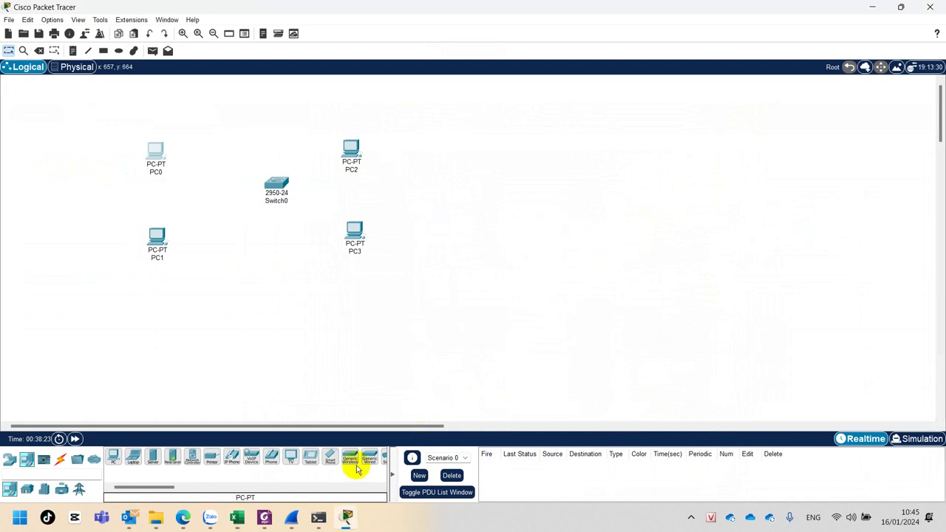
{"action": "left_click", "coordinate": [158, 238]}
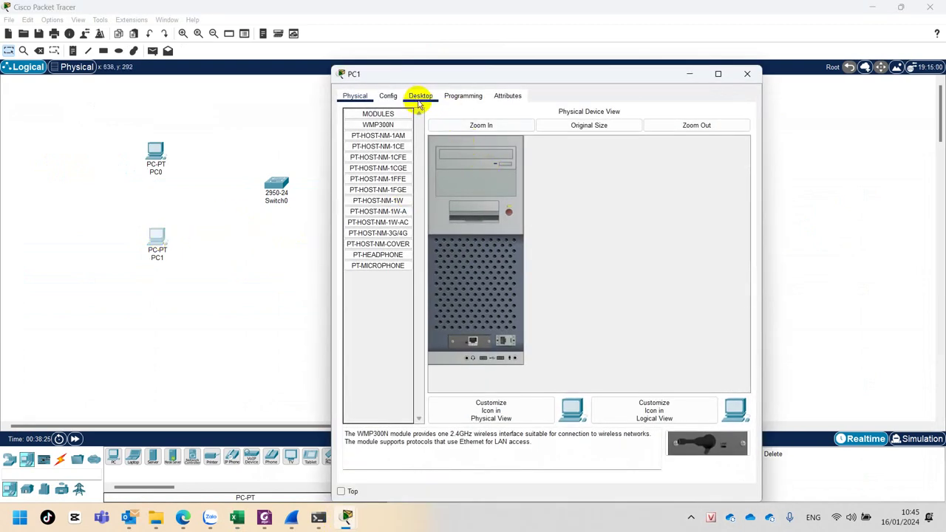
{"action": "left_click", "coordinate": [390, 97]}
{"action": "left_click", "coordinate": [494, 209]}
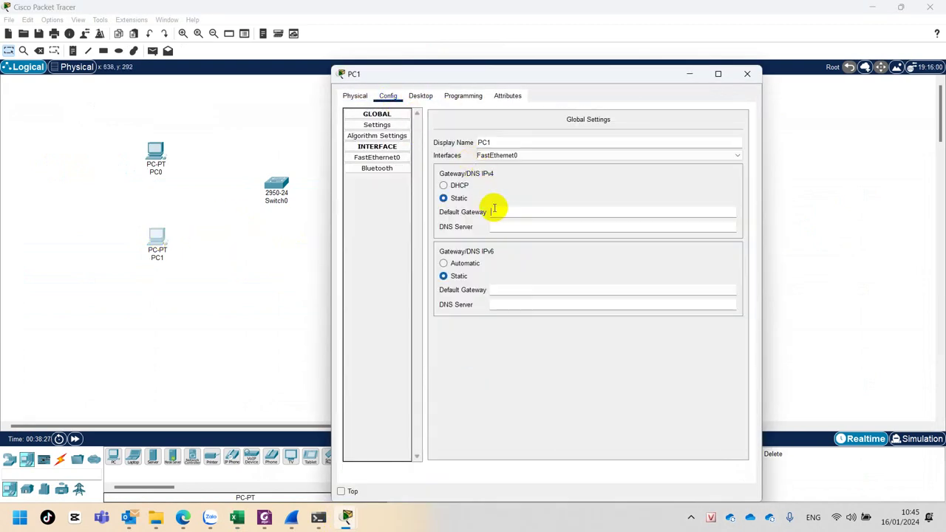
{"action": "type", "text": "201"}
{"action": "key", "text": "Tab"}
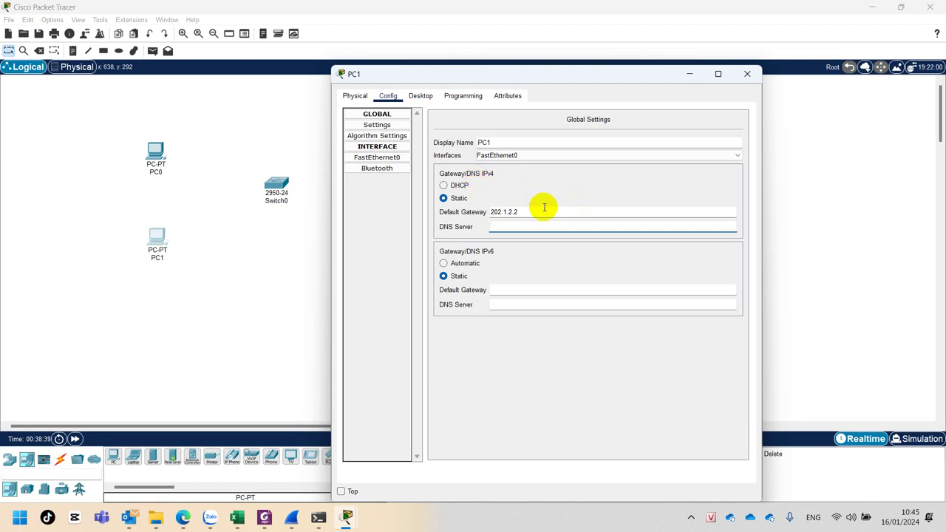
{"action": "left_click_drag", "start_coordinate": [545, 212], "coordinate": [488, 212]}
{"action": "key", "text": "BackSpace"}
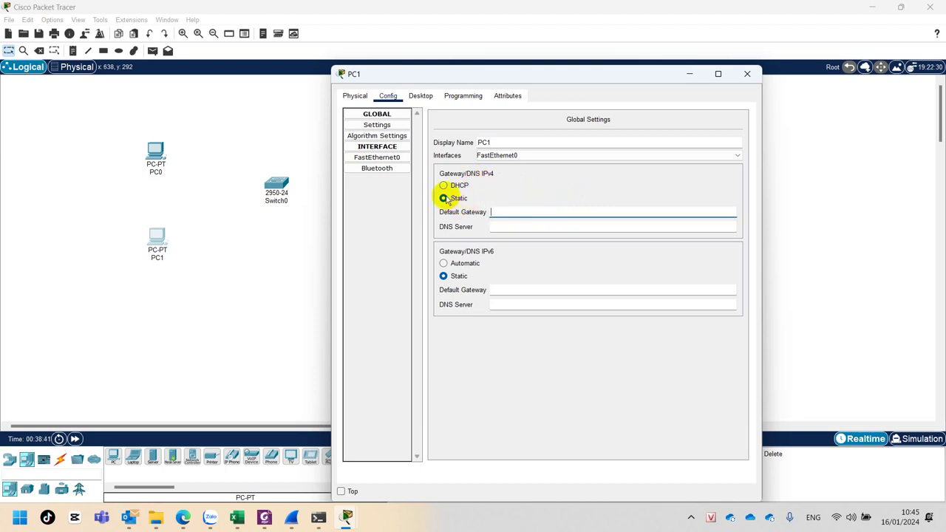
- Assign PC1's FastEthernet0 the static IPv4 address 202.1.2.2 with subnet mask 255.255.255.128, and close the device window
{"action": "left_click", "coordinate": [384, 157]}
{"action": "left_click", "coordinate": [591, 206]}
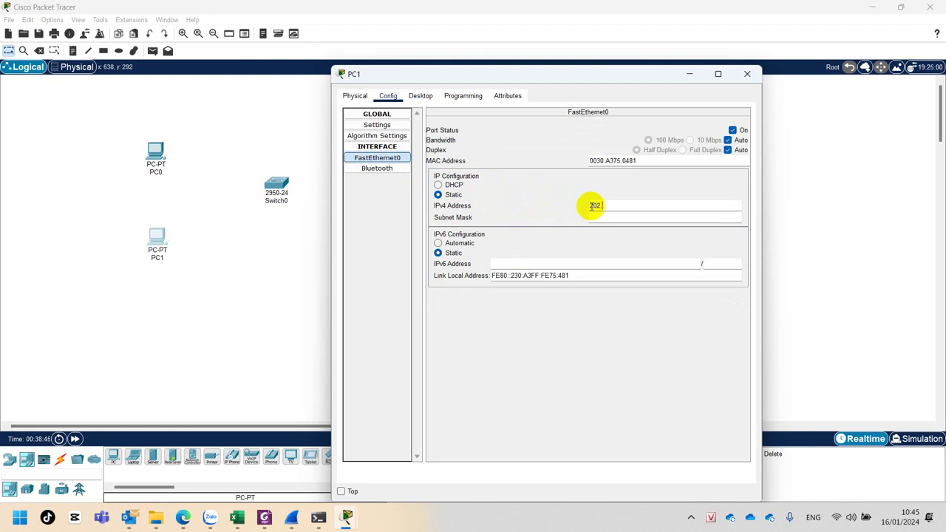
{"action": "type", "text": "202.1.2.2"}
{"action": "key", "text": "Tab"}
{"action": "key", "text": "Right"}
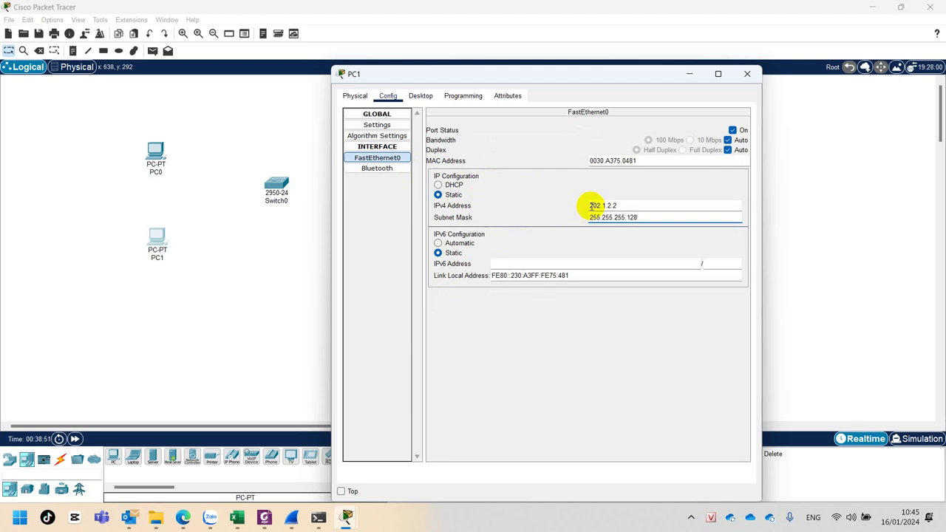
{"action": "left_click", "coordinate": [747, 73]}
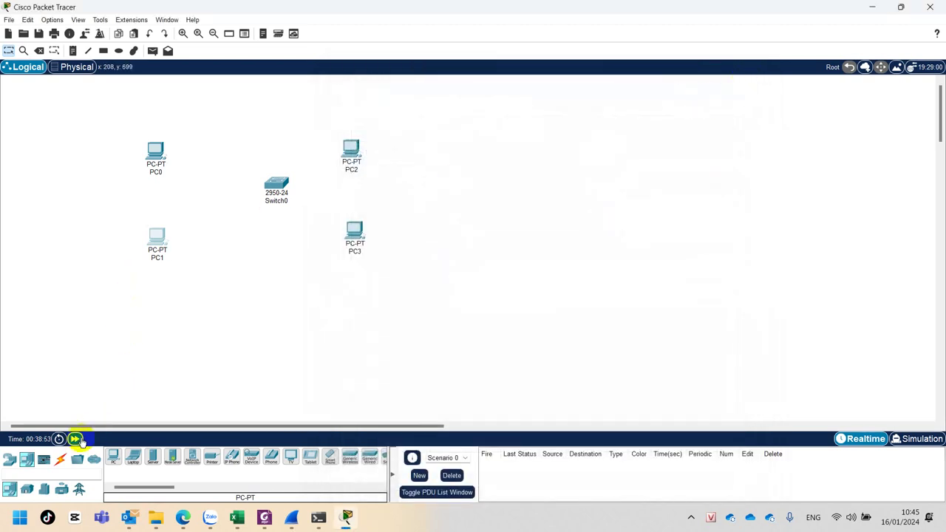
- Connect PC0's FastEthernet0 port to Switch0's first FastEthernet port with a Copper Straight-Through cable
{"action": "left_click", "coordinate": [60, 459]}
{"action": "left_click", "coordinate": [152, 456]}
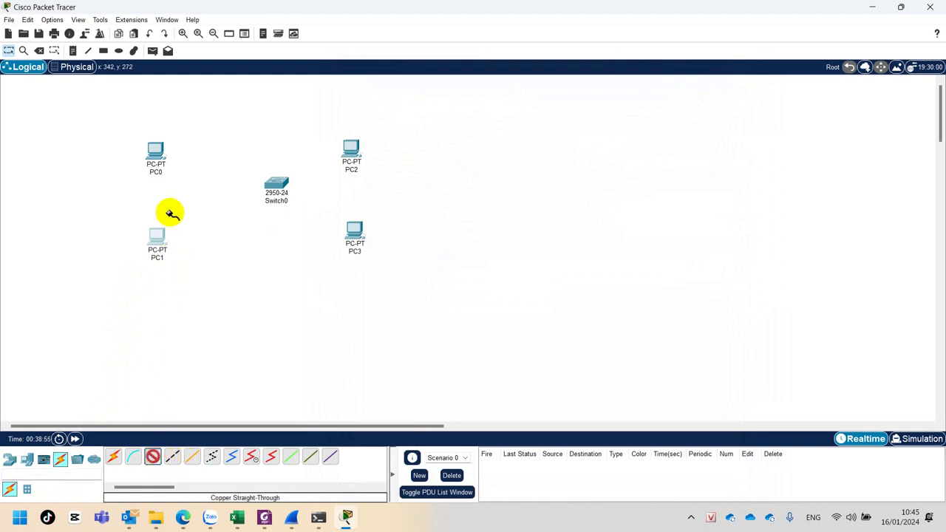
{"action": "left_click", "coordinate": [156, 153]}
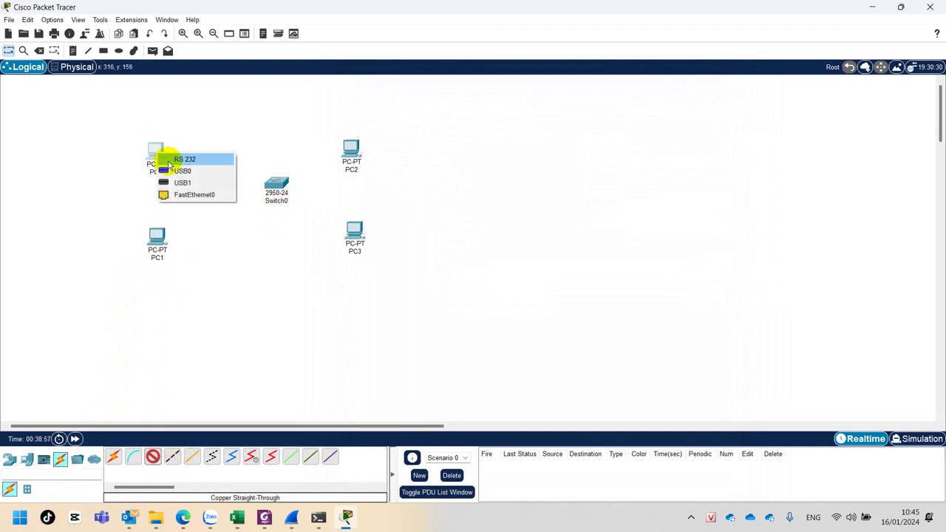
{"action": "left_click", "coordinate": [189, 193]}
{"action": "left_click", "coordinate": [275, 186]}
{"action": "left_click", "coordinate": [306, 206]}
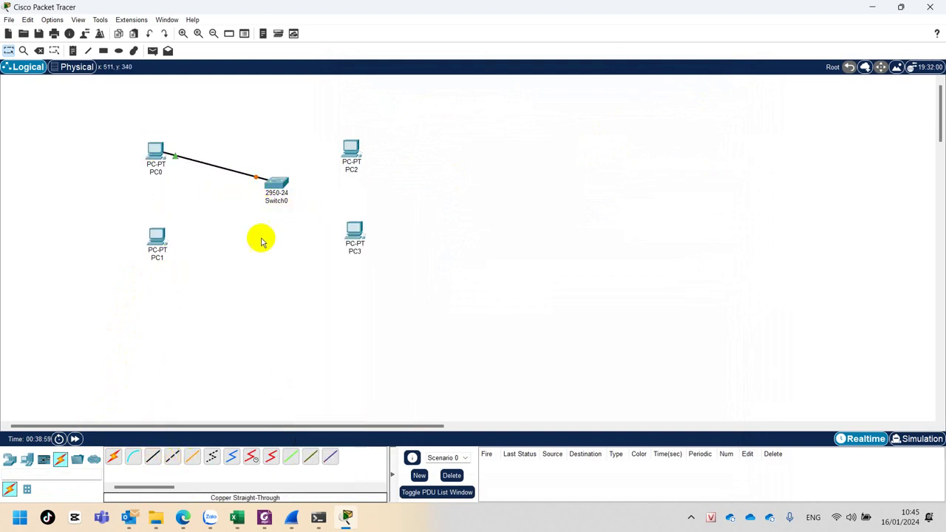
- Connect PC1's FastEthernet0 port to Switch0's FastEthernet0/2 port with a Copper Straight-Through cable
{"action": "left_click", "coordinate": [152, 457]}
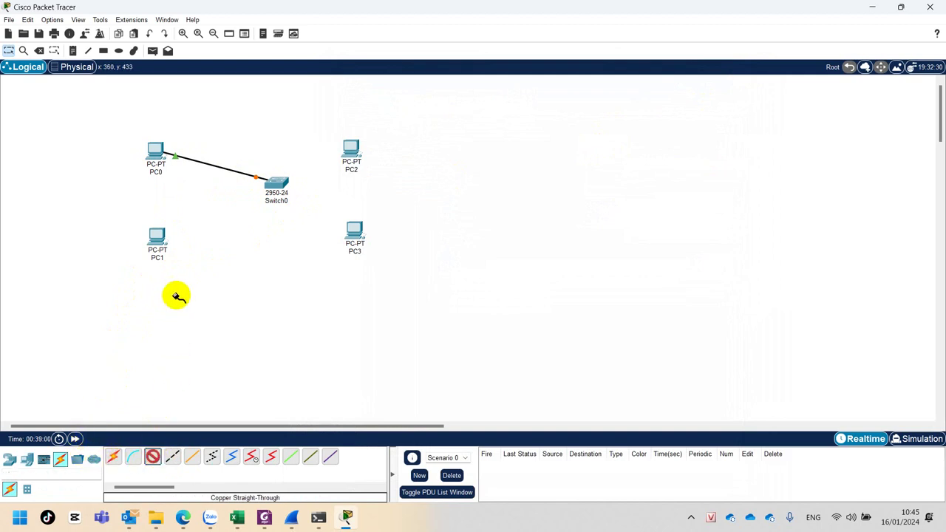
{"action": "left_click", "coordinate": [167, 237]}
{"action": "left_click", "coordinate": [204, 277]}
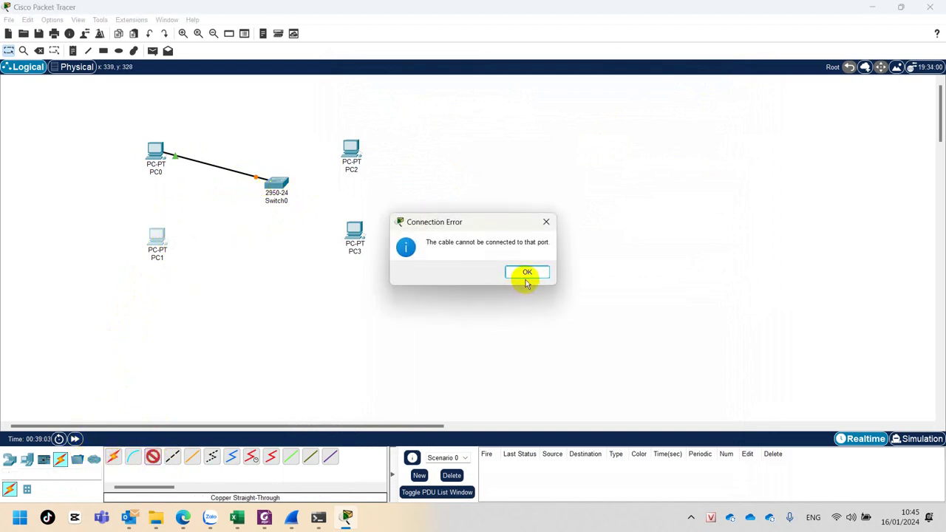
{"action": "left_click", "coordinate": [527, 273]}
{"action": "left_click", "coordinate": [160, 243]}
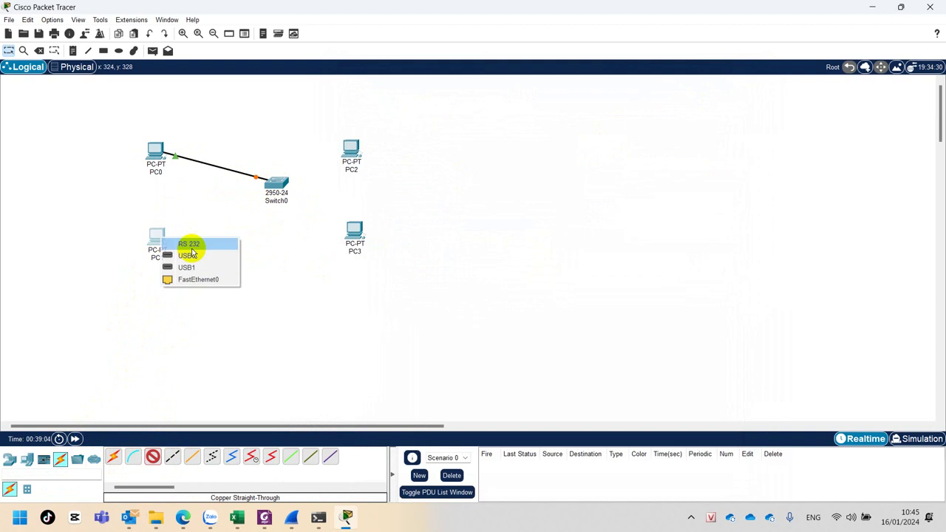
{"action": "left_click", "coordinate": [211, 285]}
{"action": "left_click", "coordinate": [272, 186]}
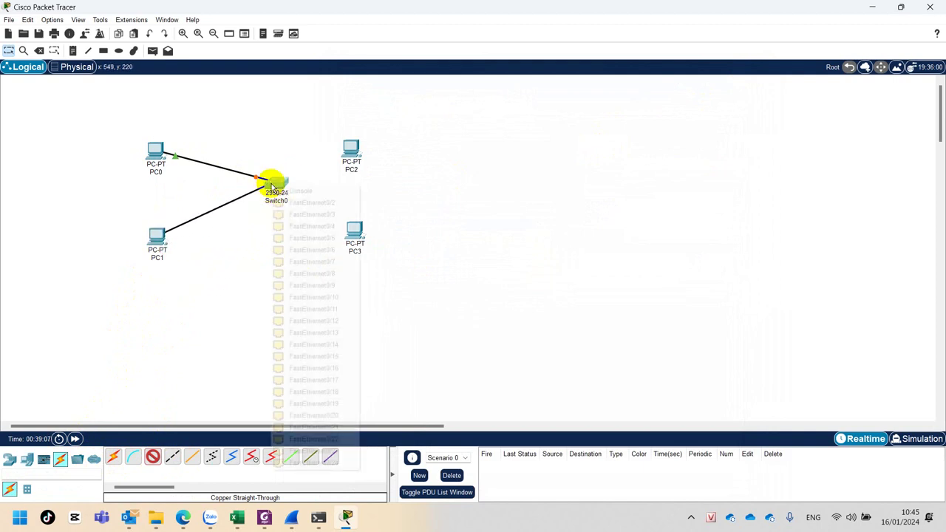
{"action": "left_click", "coordinate": [299, 203]}
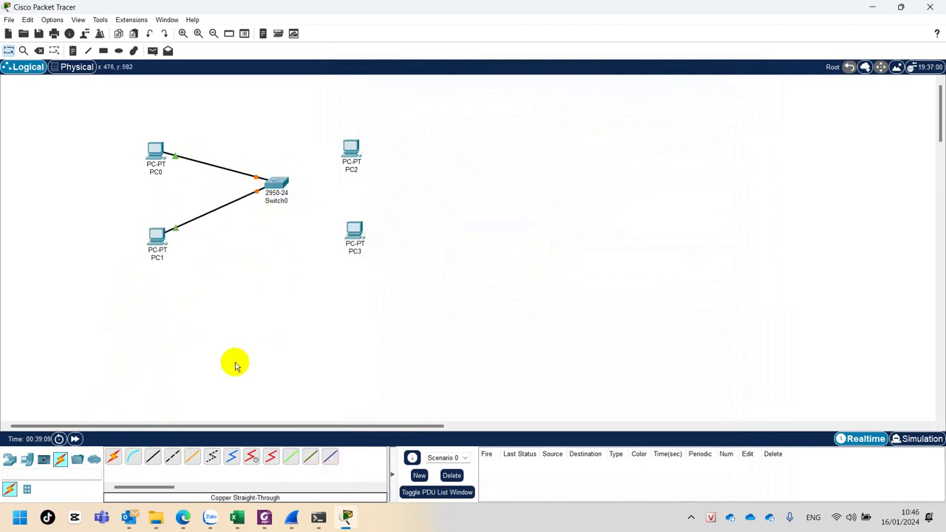
- Fast-forward the simulation time and ping 202.1.2.2 from PC0's Command Prompt
{"action": "left_click", "coordinate": [75, 439]}
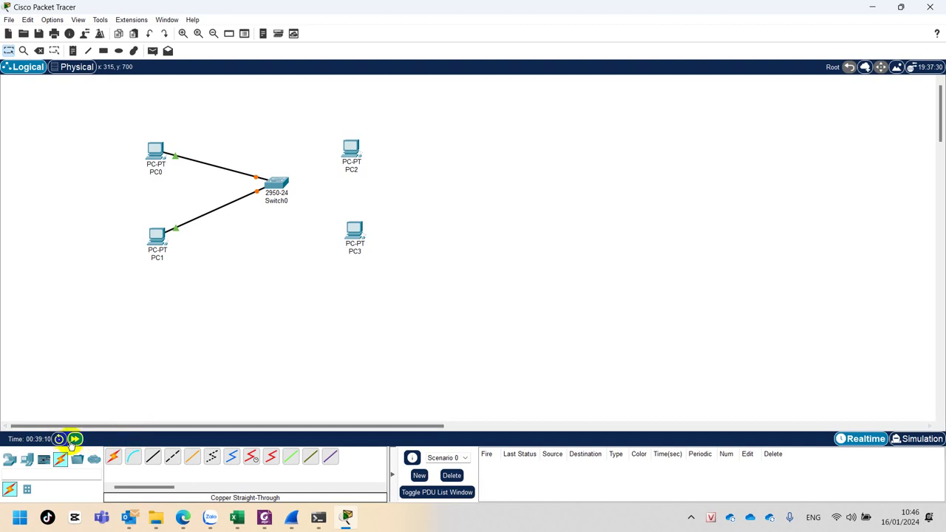
{"action": "left_click", "coordinate": [154, 150]}
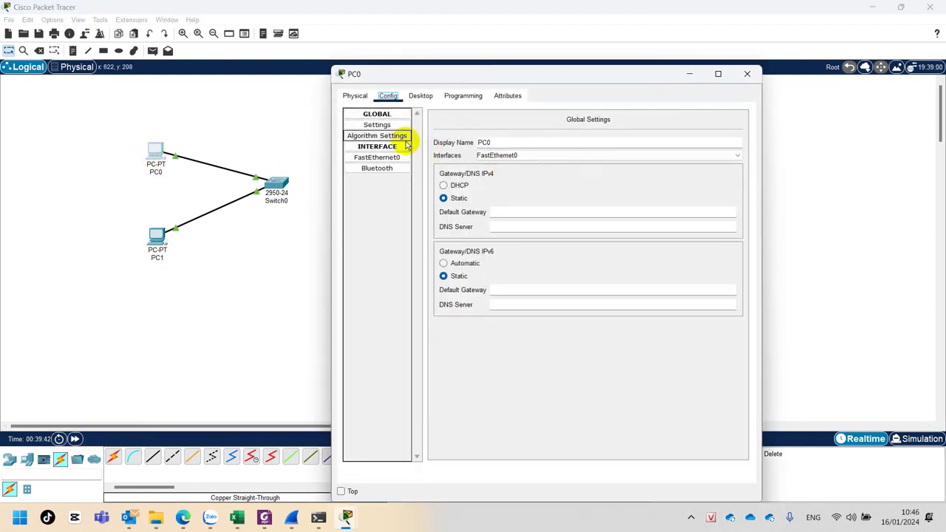
{"action": "left_click", "coordinate": [420, 96]}
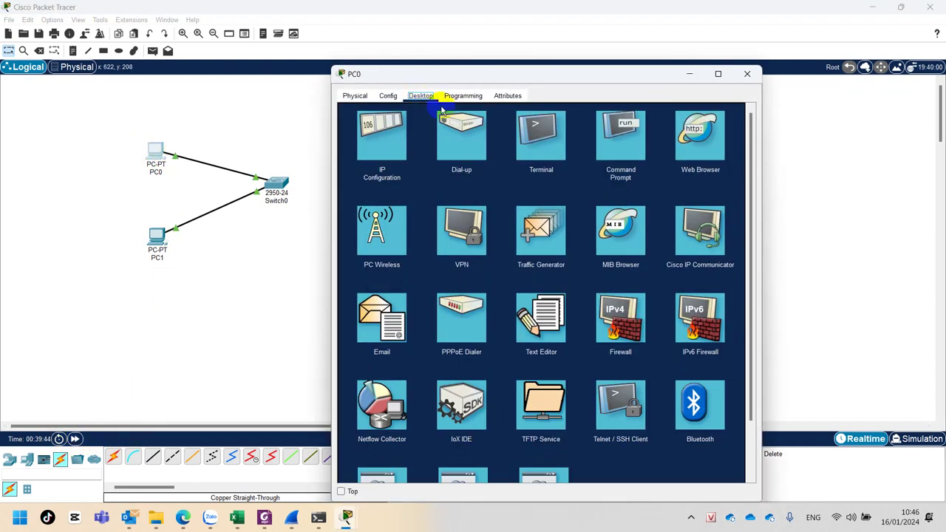
{"action": "left_click", "coordinate": [619, 130]}
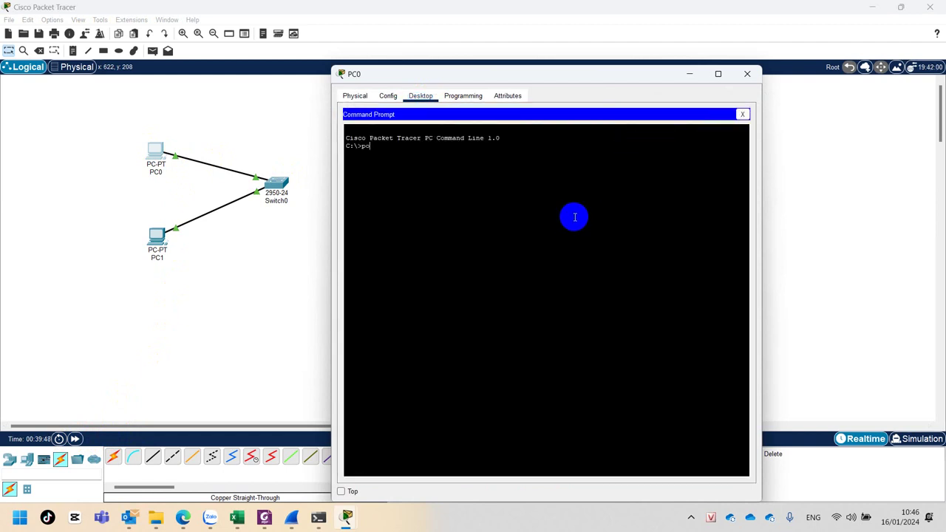
{"action": "type", "text": "ping 202.1.2.2"}
{"action": "key", "text": "Return"}
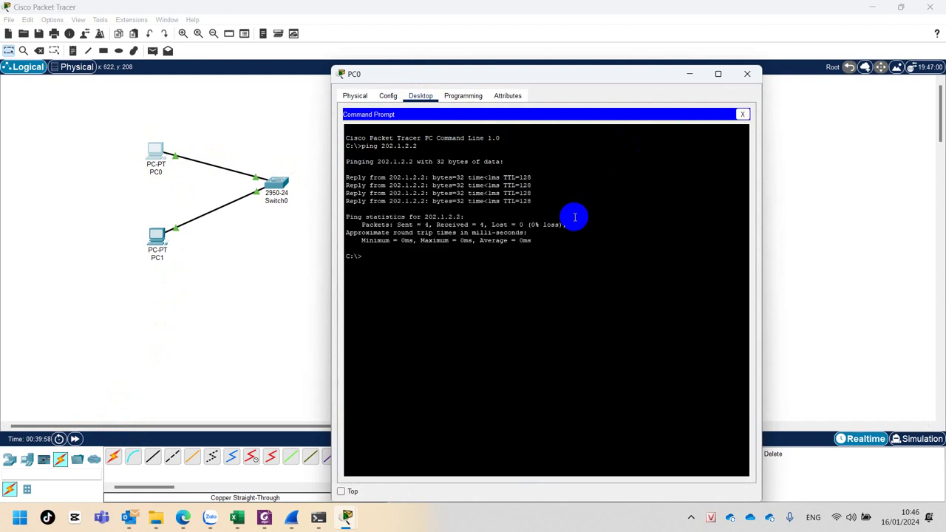
- Change PC1's static IPv4 address on FastEthernet0 to 202.1.2.200 and close the device window
{"action": "left_click", "coordinate": [153, 230]}
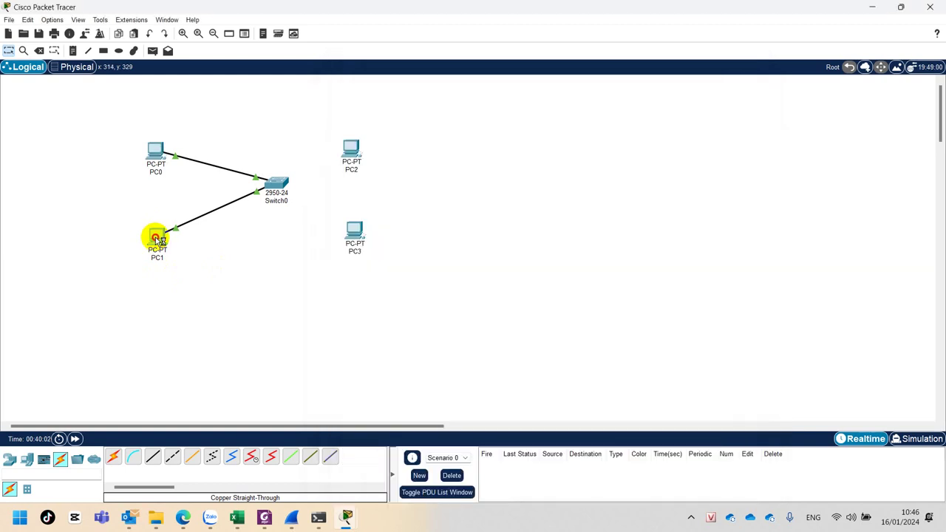
{"action": "left_click", "coordinate": [156, 238]}
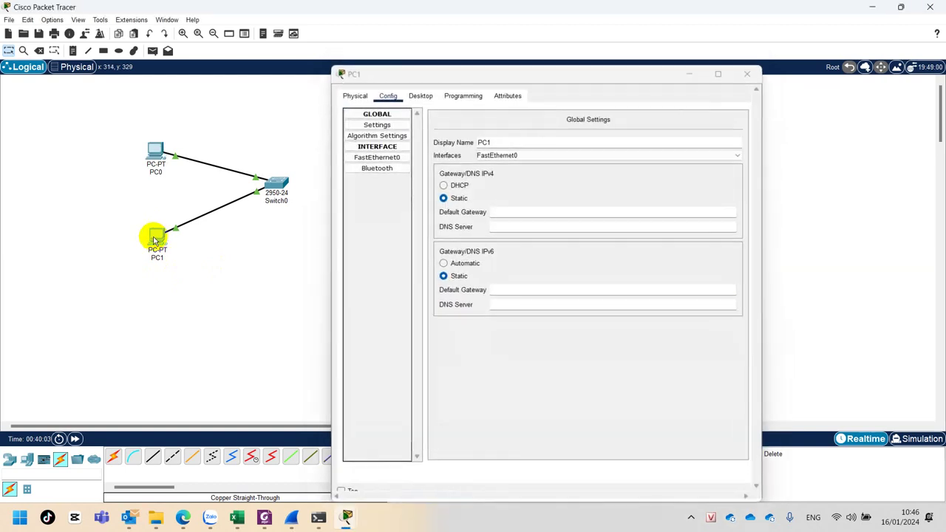
{"action": "left_click", "coordinate": [373, 159]}
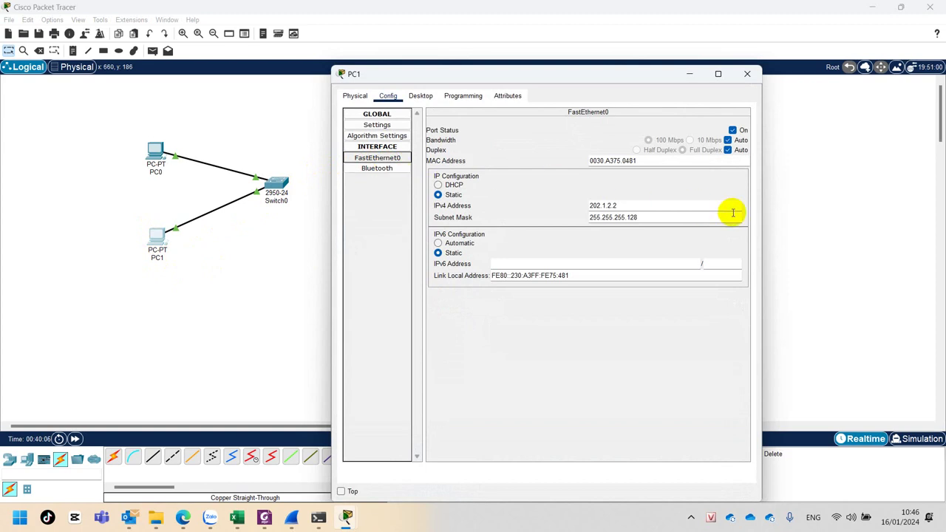
{"action": "left_click", "coordinate": [653, 204]}
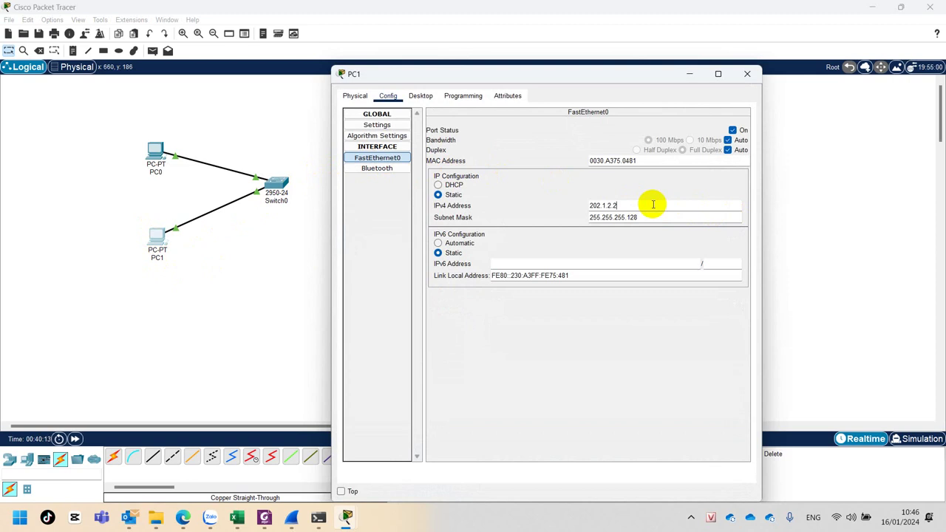
{"action": "type", "text": "00"}
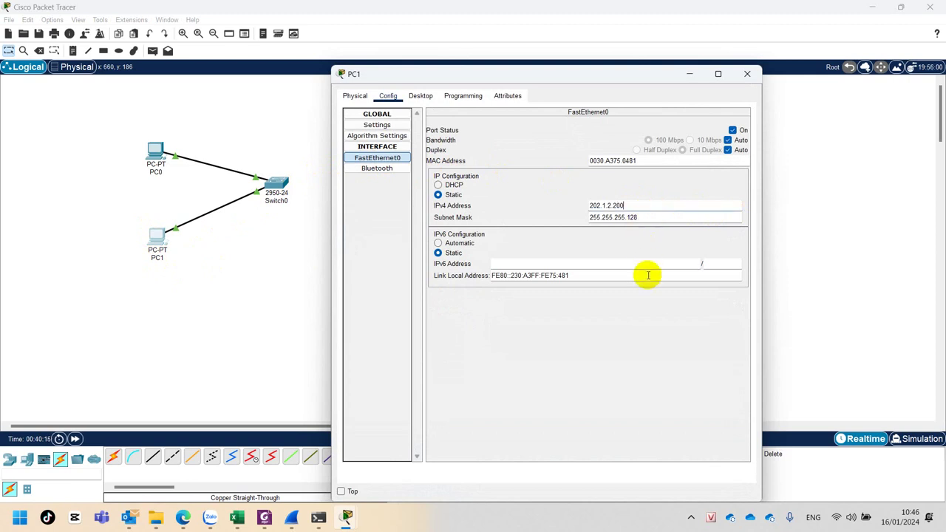
{"action": "left_click", "coordinate": [747, 76]}
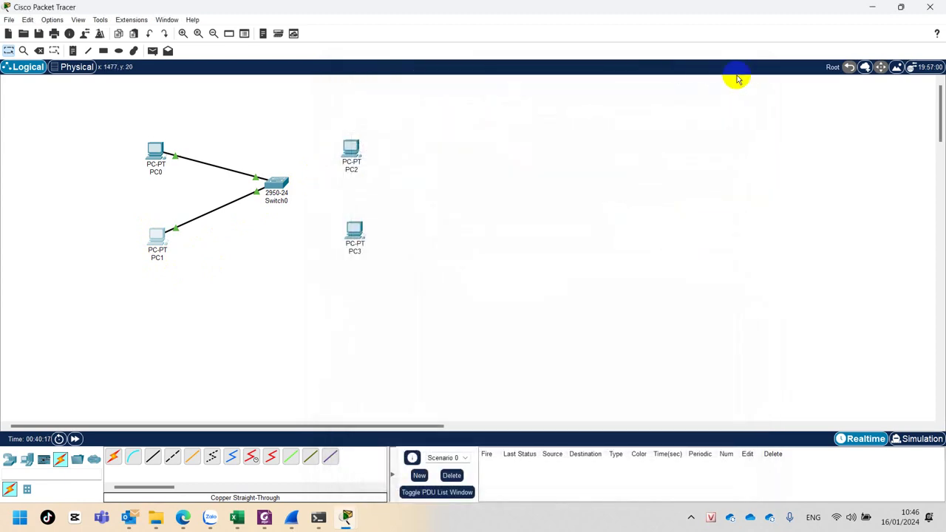
- Ping 202.1.2.200 from PC0's Command Prompt and close the device window
{"action": "left_click", "coordinate": [316, 521]}
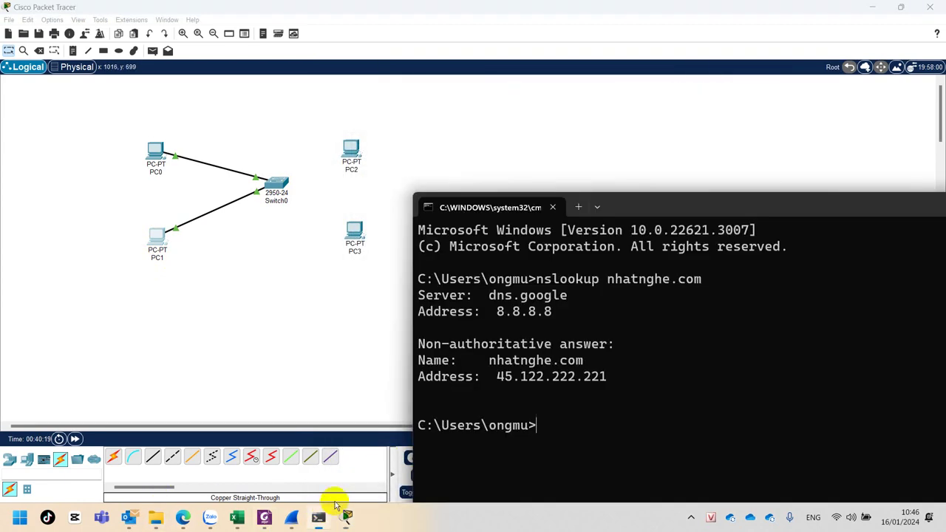
{"action": "key", "text": "Up"}
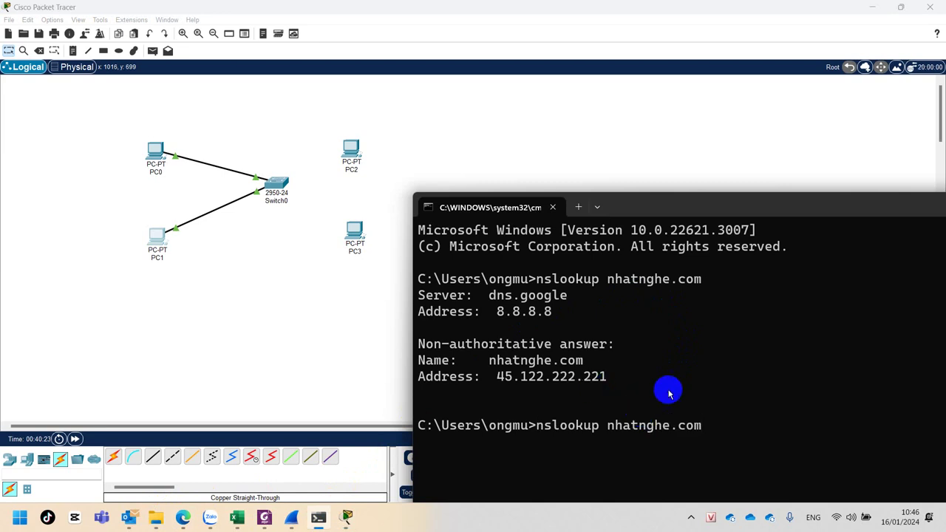
{"action": "left_click", "coordinate": [158, 150]}
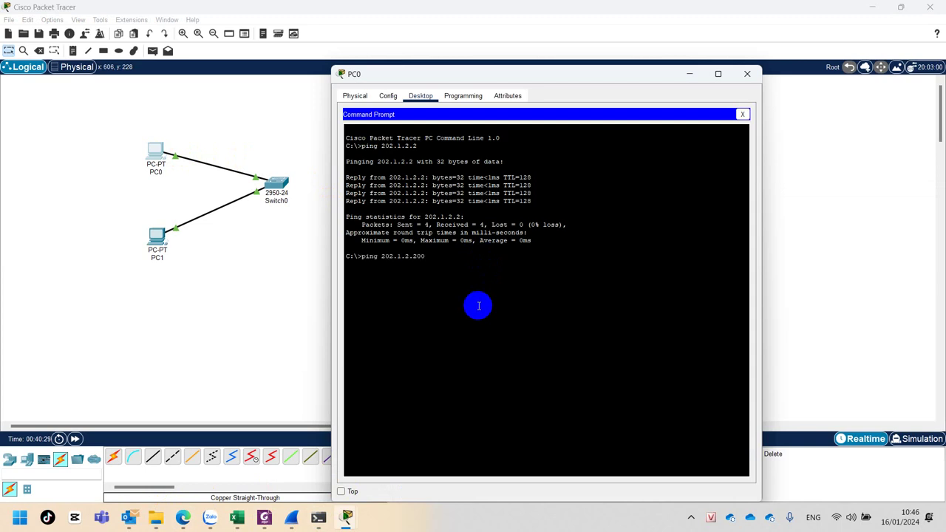
{"action": "key", "text": "Return"}
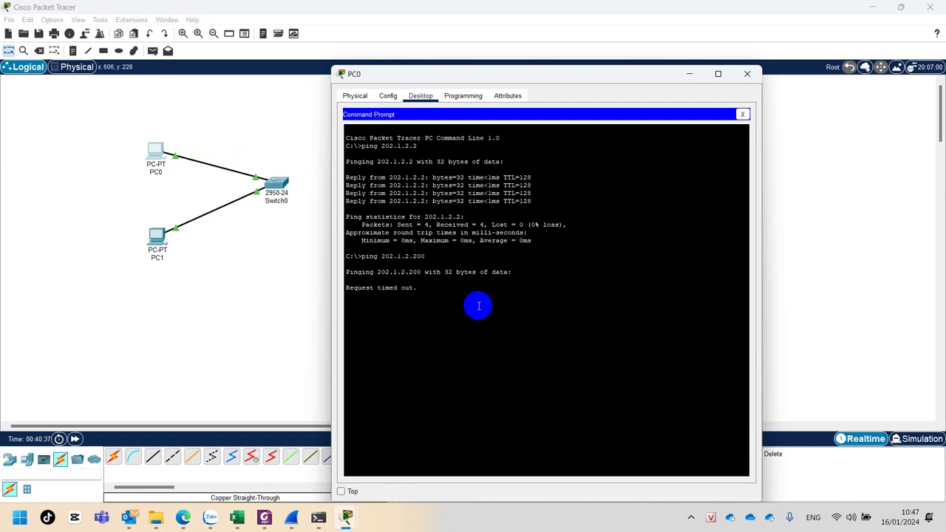
{"action": "left_click", "coordinate": [754, 76]}
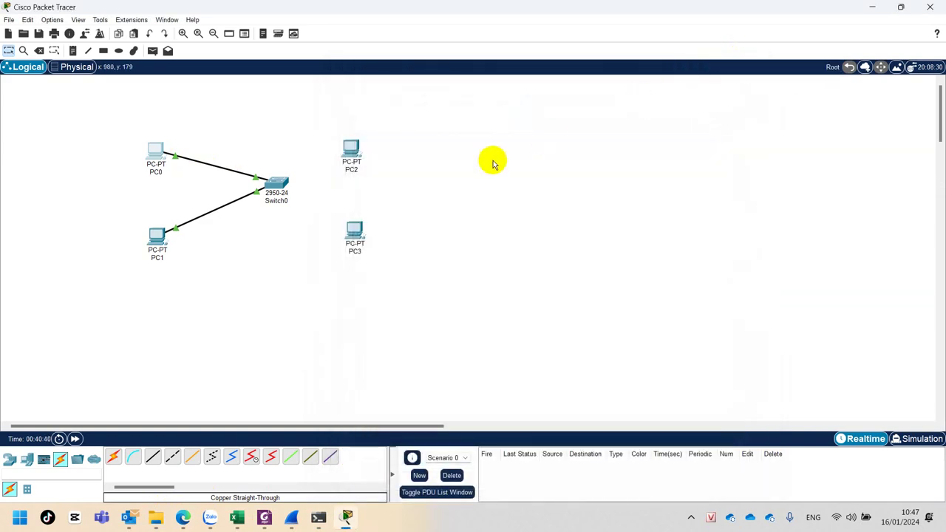
- Set the IPv4 subnet mask of PC0's FastEthernet0 interface to 255.255.255.0
{"action": "left_click", "coordinate": [160, 157]}
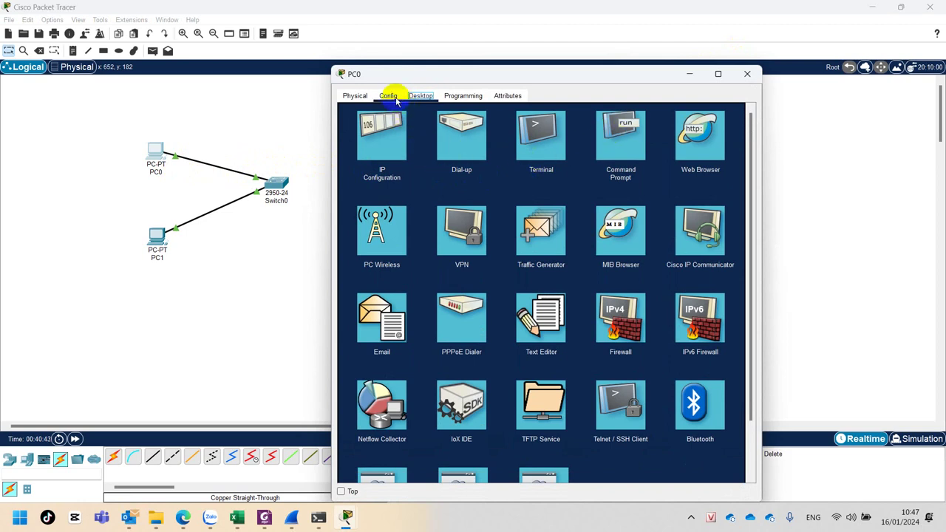
{"action": "left_click", "coordinate": [387, 98]}
{"action": "left_click", "coordinate": [391, 156]}
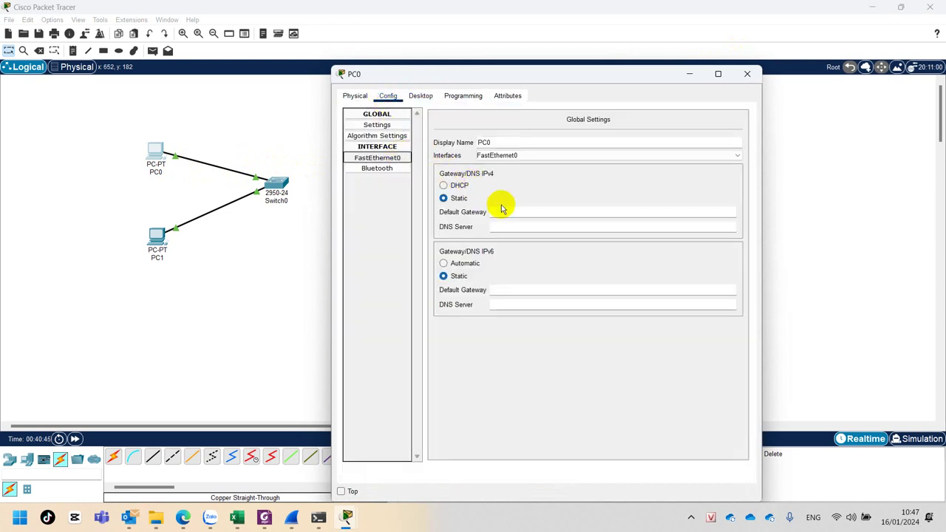
{"action": "double_click", "coordinate": [657, 216]}
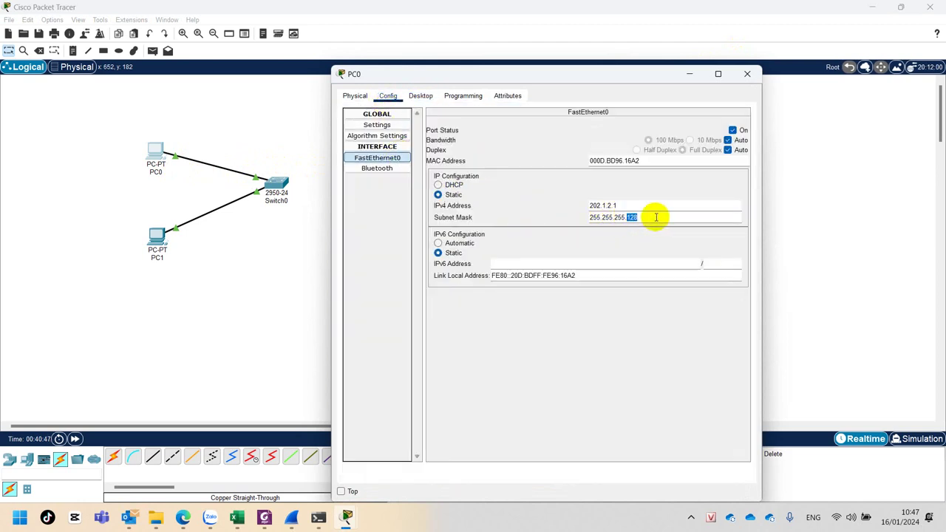
{"action": "type", "text": "0"}
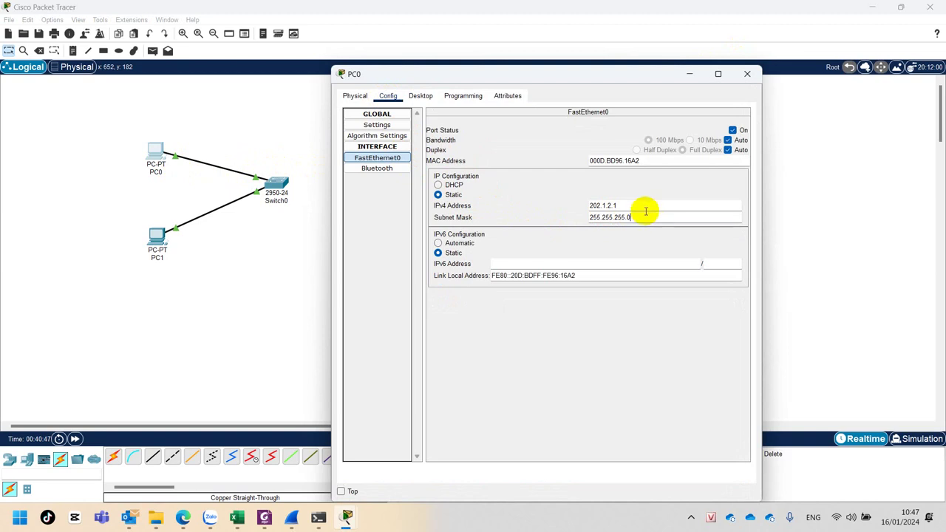
- Set the IPv4 subnet mask of PC1's FastEthernet0 interface to 255.255.255.0
{"action": "left_click", "coordinate": [156, 243]}
{"action": "left_click", "coordinate": [155, 244]}
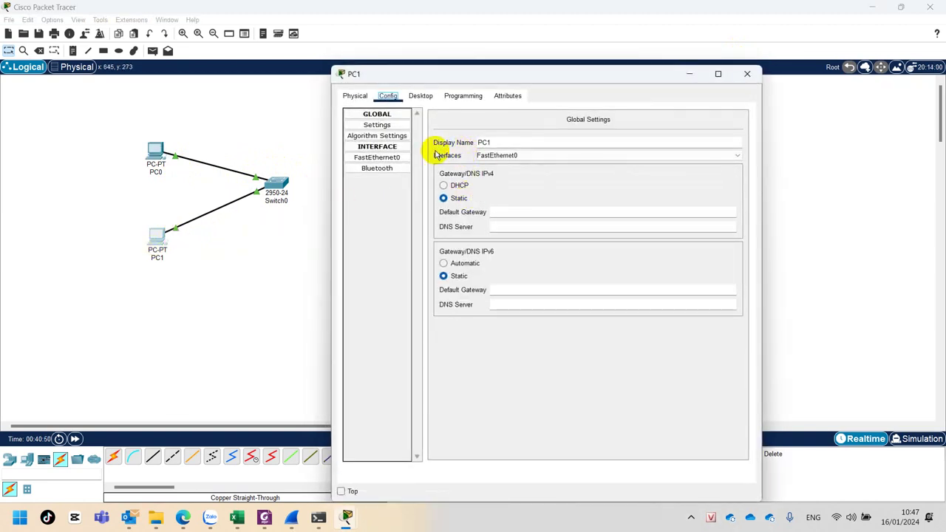
{"action": "left_click", "coordinate": [389, 159]}
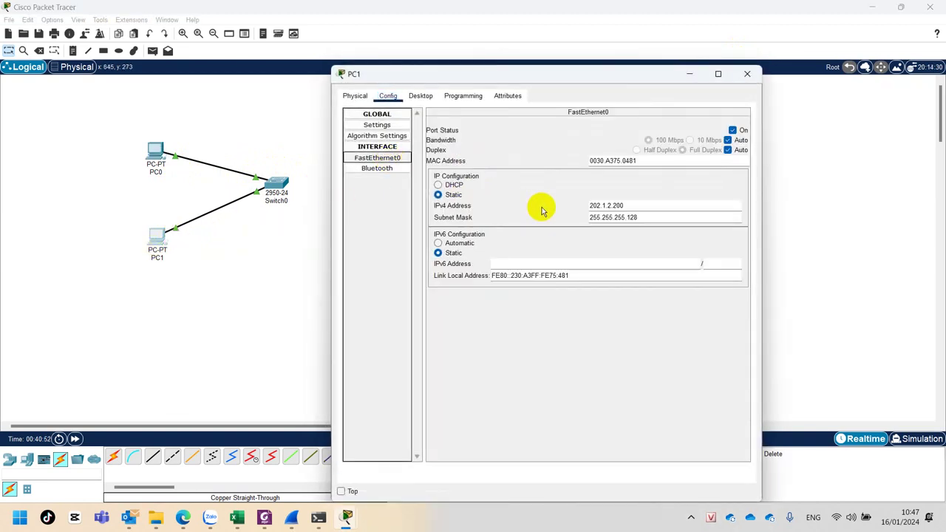
{"action": "double_click", "coordinate": [649, 217]}
{"action": "type", "text": "0"}
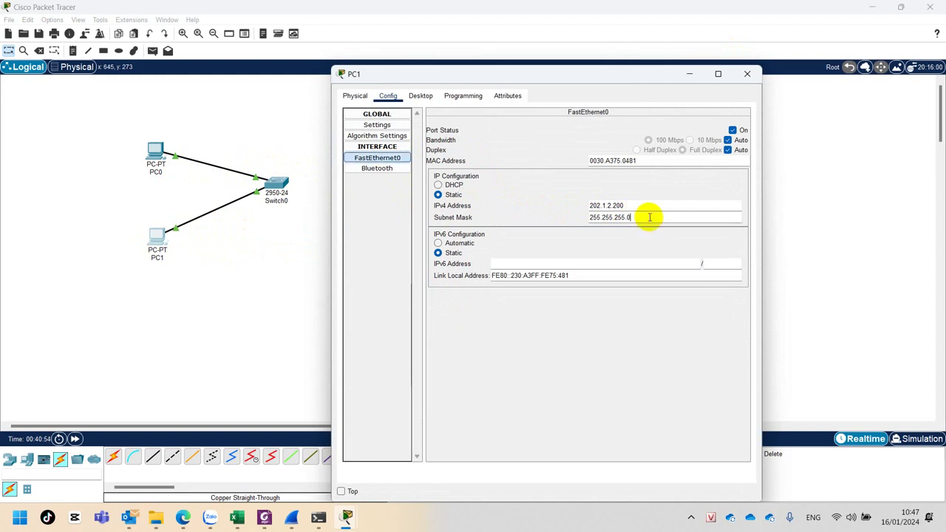
- Repeat the ping to 202.1.2.200 from PC0's Command Prompt and close PC0's window
{"action": "left_click", "coordinate": [153, 153]}
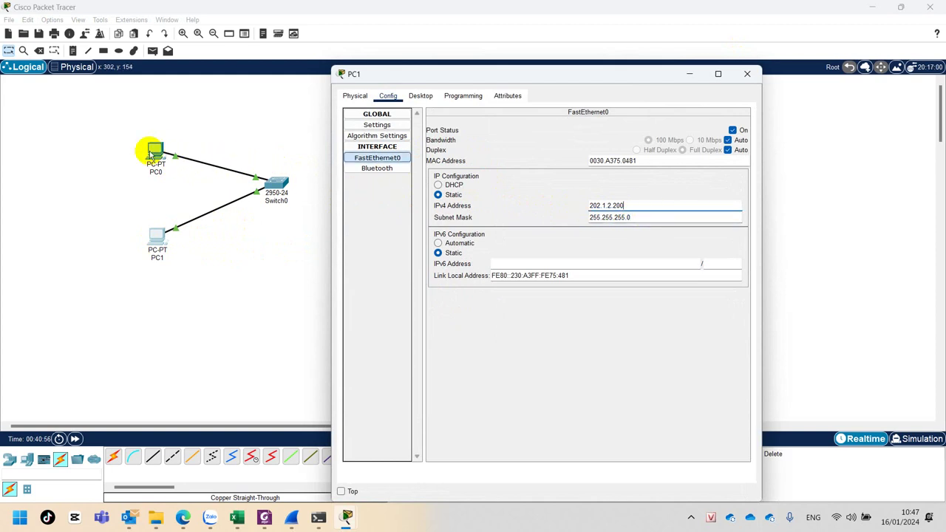
{"action": "left_click", "coordinate": [420, 96]}
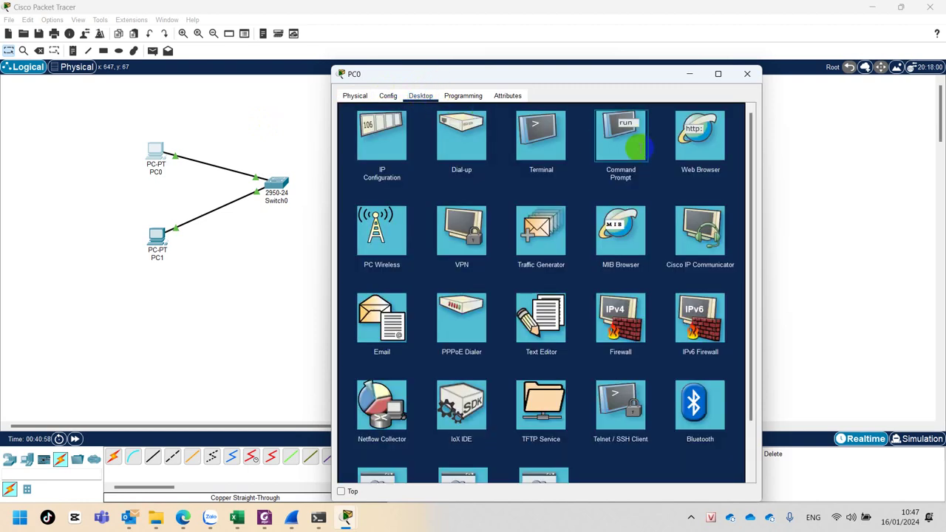
{"action": "left_click", "coordinate": [628, 144]}
{"action": "key", "text": "Up"}
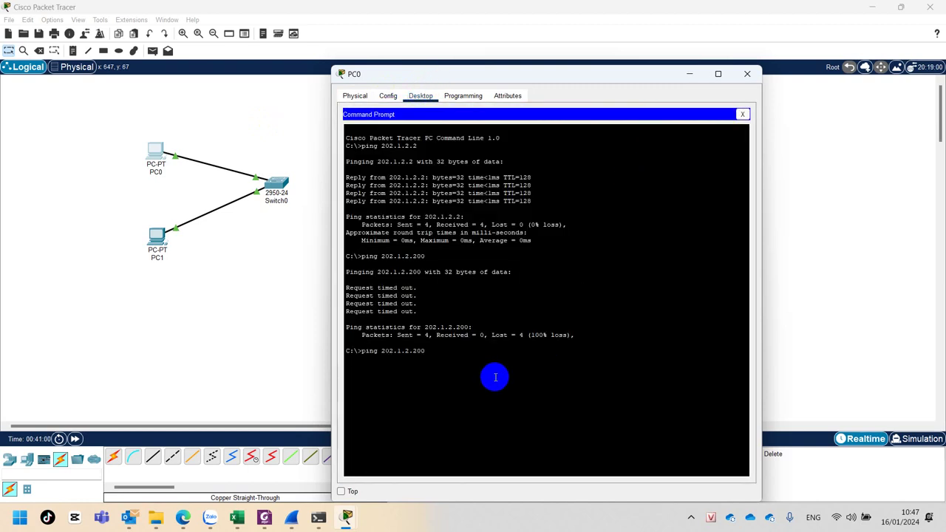
{"action": "key", "text": "Return"}
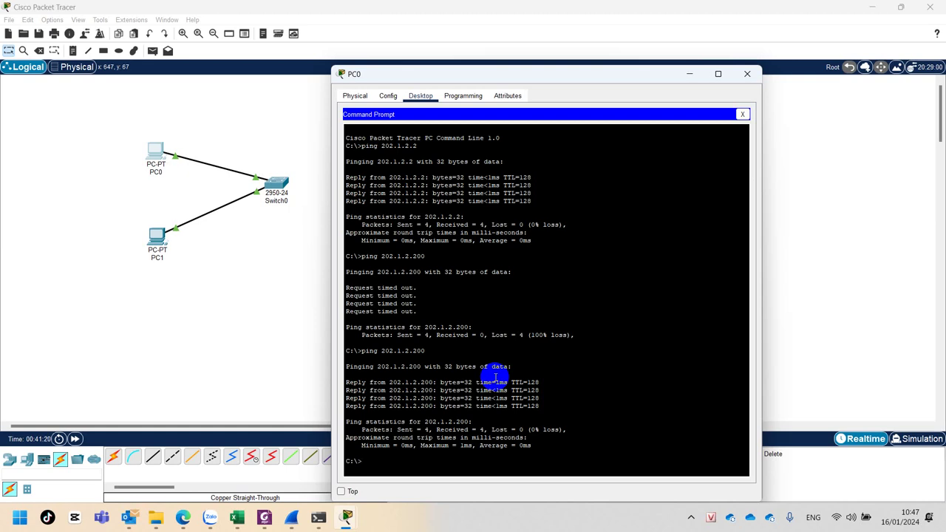
{"action": "left_click", "coordinate": [748, 75]}
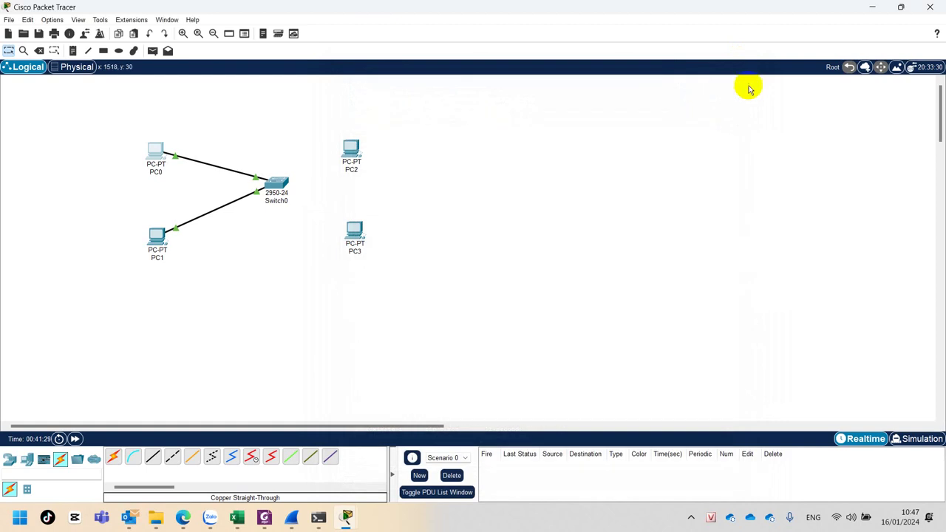
- Set the IPv4 subnet mask of PC0's FastEthernet0 interface back to 255.255.255.128
{"action": "left_click", "coordinate": [152, 151]}
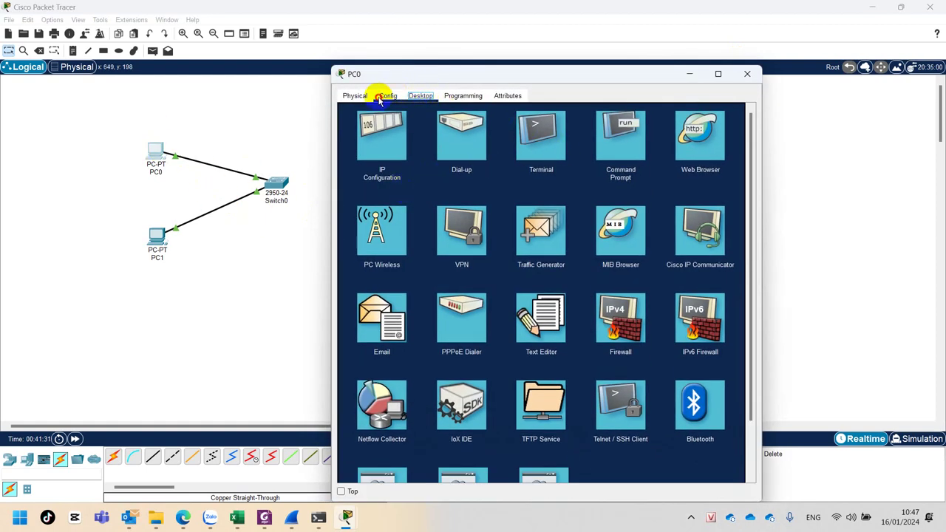
{"action": "left_click", "coordinate": [386, 96]}
{"action": "left_click", "coordinate": [362, 156]}
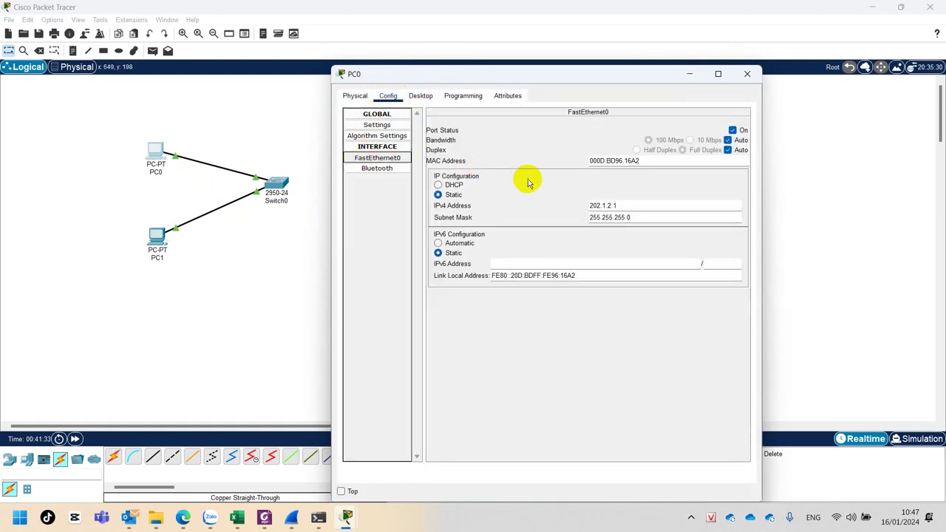
{"action": "double_click", "coordinate": [650, 214]}
{"action": "type", "text": "128"}
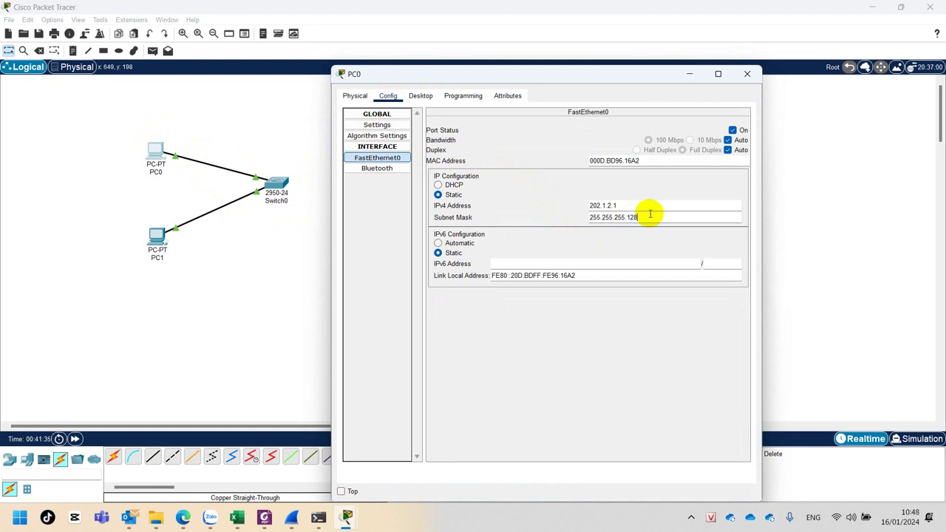
- Change the static IPv4 address of PC1's FastEthernet0 interface to 202.1.2.2
{"action": "left_click", "coordinate": [154, 238]}
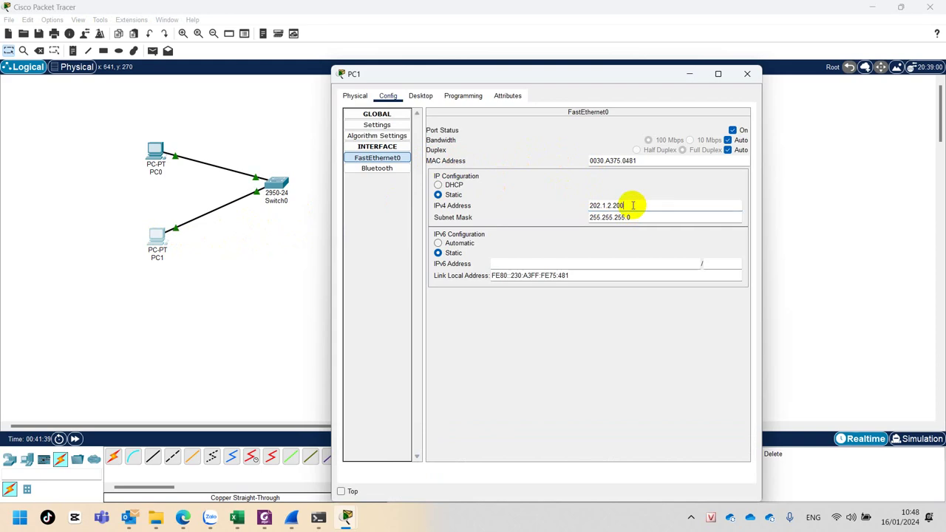
{"action": "key", "text": "BackSpace"}
{"action": "key", "text": "BackSpace"}
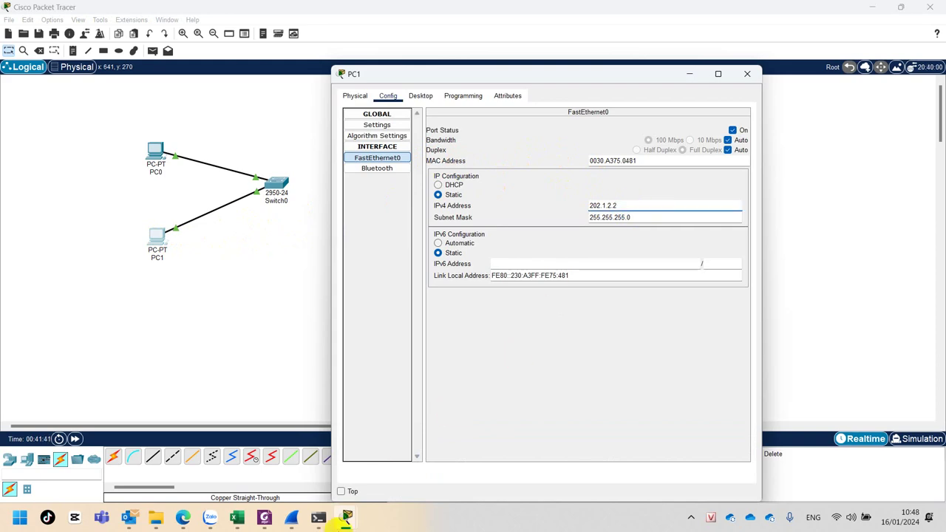
- Check the /25 subnet's first and last host addresses in the Excel worksheet, and set PC1's subnet mask to 255.255.255.128 in Packet Tracer
{"action": "mouse_move", "coordinate": [237, 517]}
{"action": "left_click", "coordinate": [298, 450]}
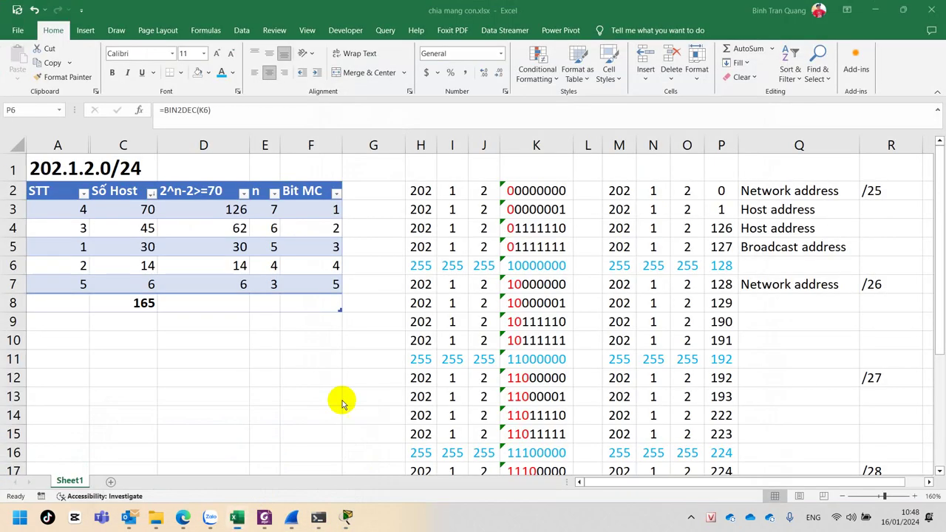
{"action": "left_click", "coordinate": [722, 208]}
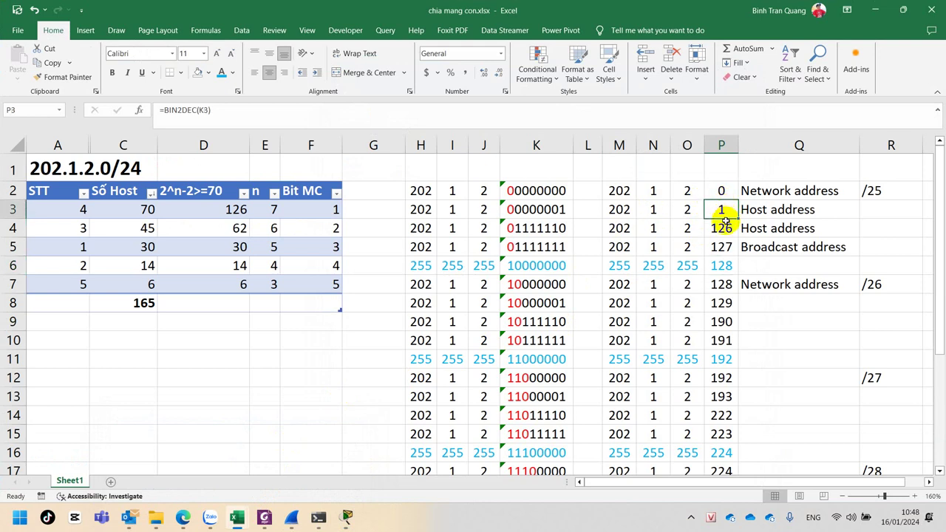
{"action": "left_click", "coordinate": [722, 228]}
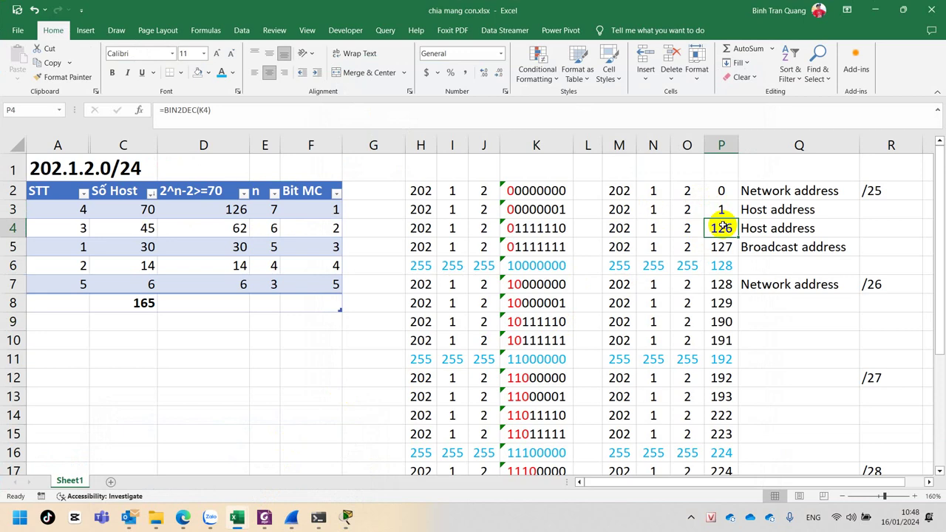
{"action": "key", "text": "alt+Tab"}
{"action": "left_click", "coordinate": [650, 207]}
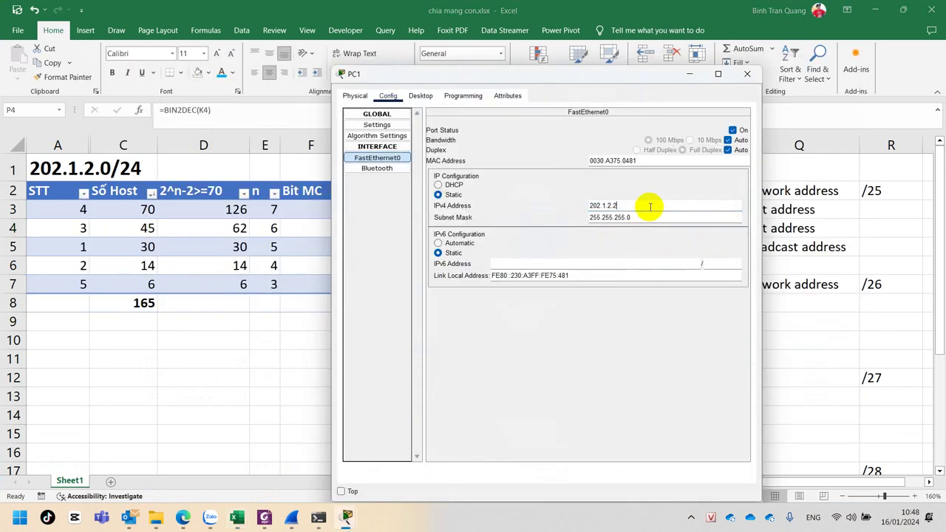
{"action": "double_click", "coordinate": [649, 217]}
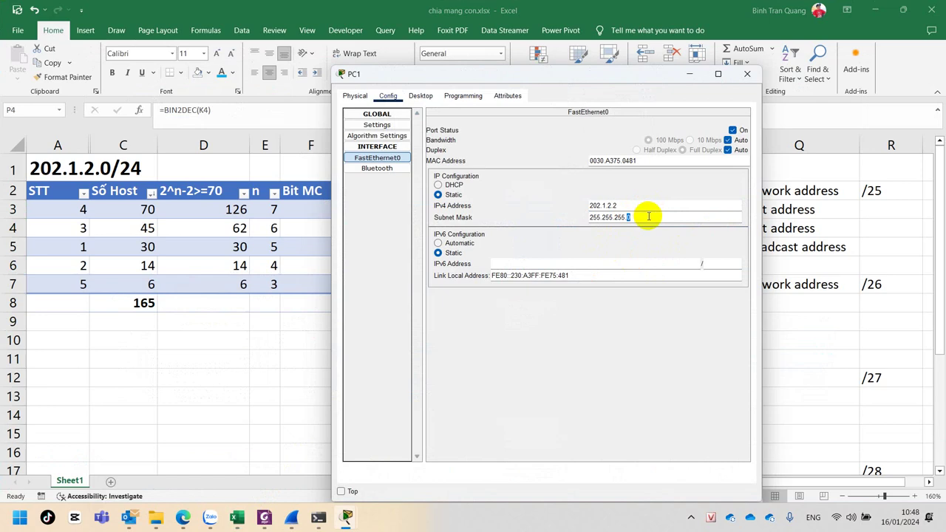
{"action": "type", "text": "128"}
{"action": "left_click", "coordinate": [746, 74]}
- Examine the first subnet's network address and the second subnet's network address and prefix length in the Excel worksheet
{"action": "left_click", "coordinate": [721, 191]}
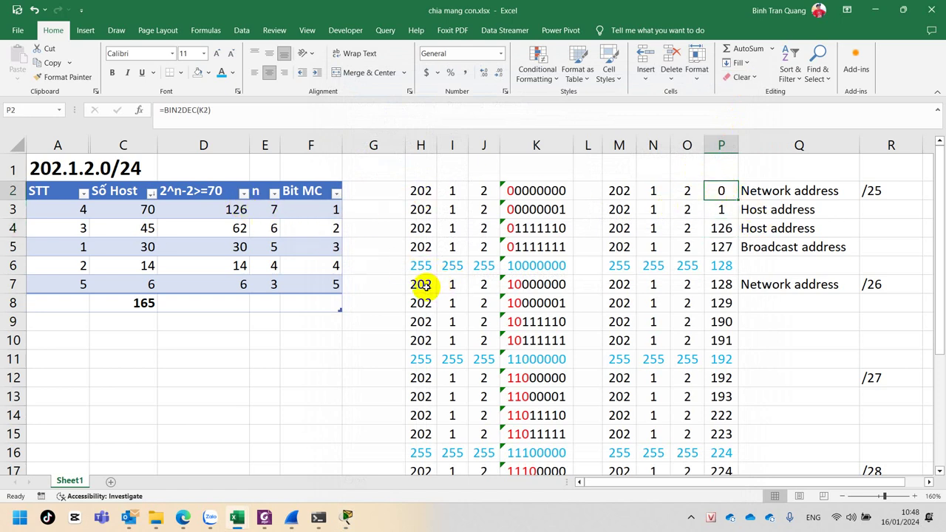
{"action": "left_click", "coordinate": [688, 290]}
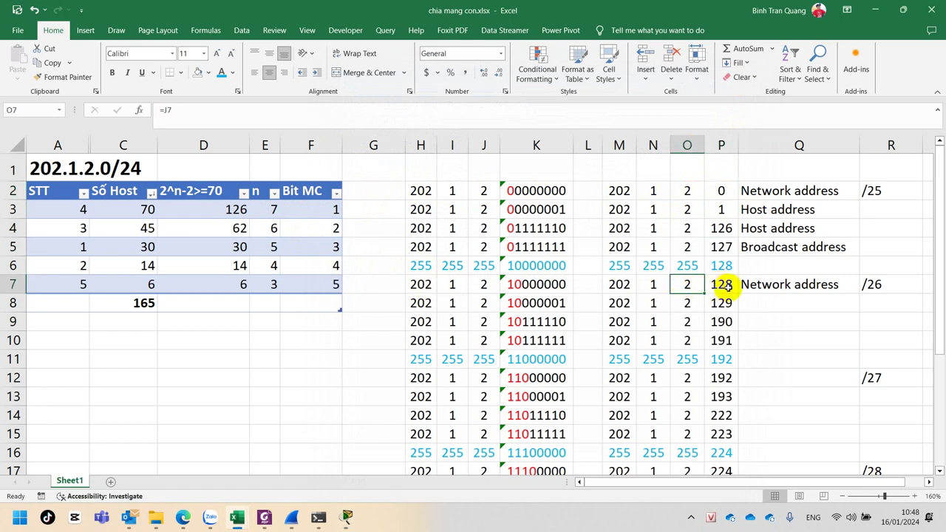
{"action": "left_click", "coordinate": [723, 285]}
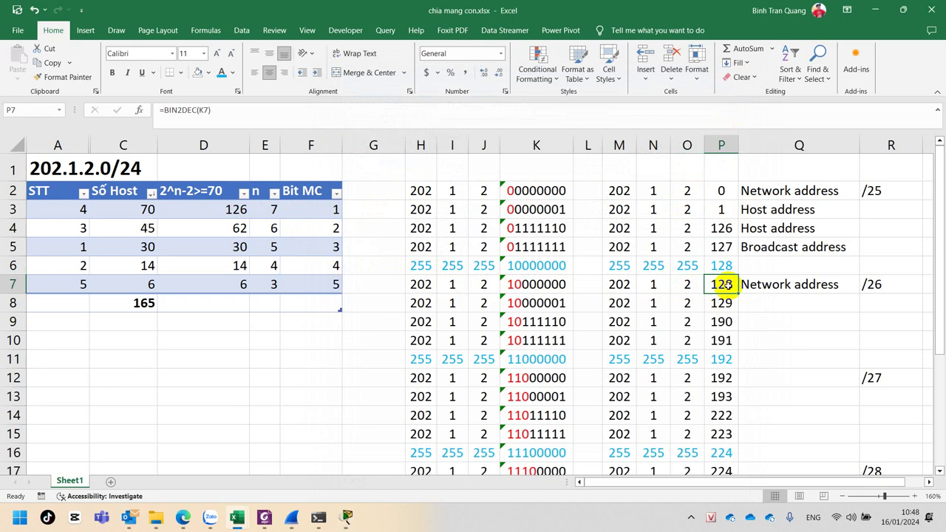
{"action": "left_click", "coordinate": [815, 287]}
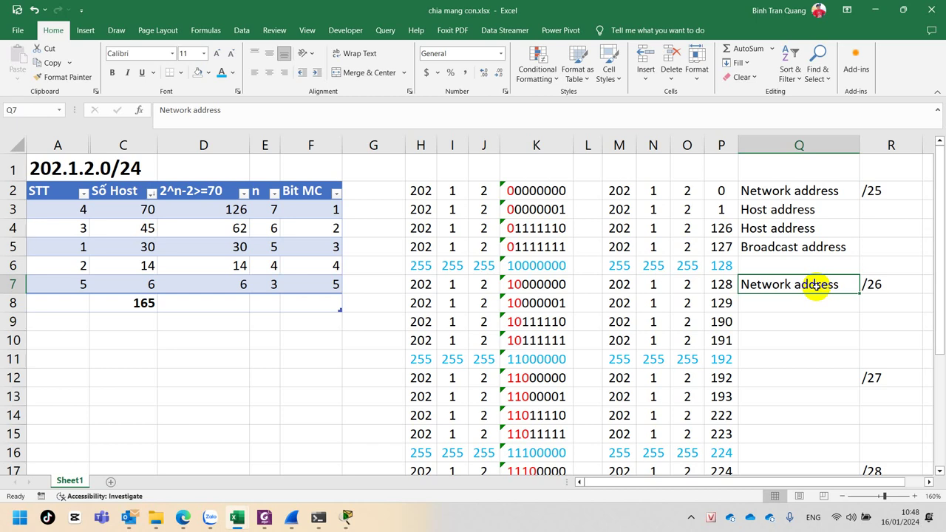
{"action": "left_click", "coordinate": [904, 284]}
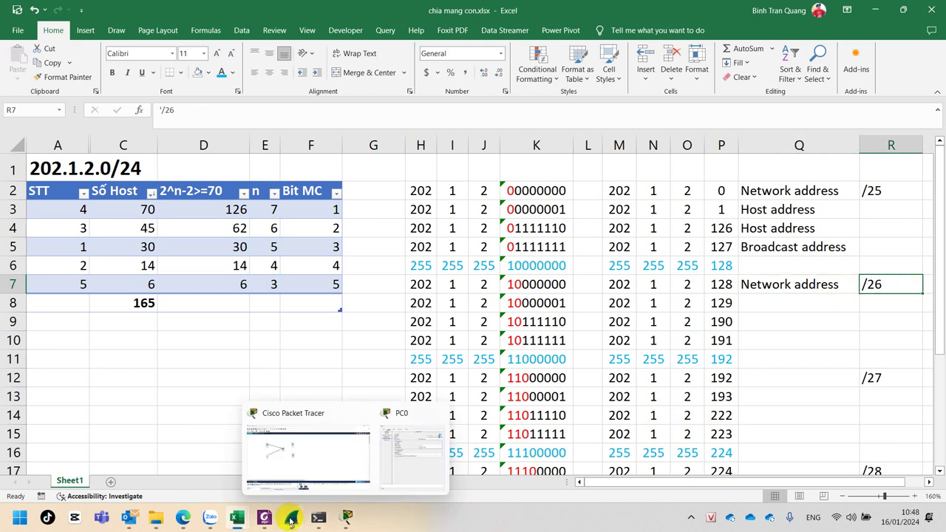
- Switch to Packet Tracer and give PC2's FastEthernet0 interface the static IPv4 address 202.1.2.128 with the default subnet mask
{"action": "mouse_move", "coordinate": [346, 519]}
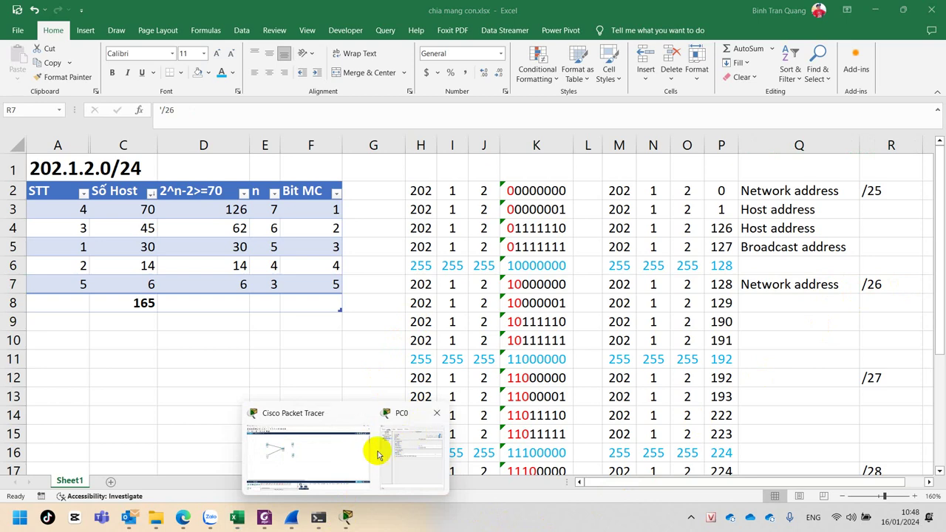
{"action": "left_click", "coordinate": [336, 455]}
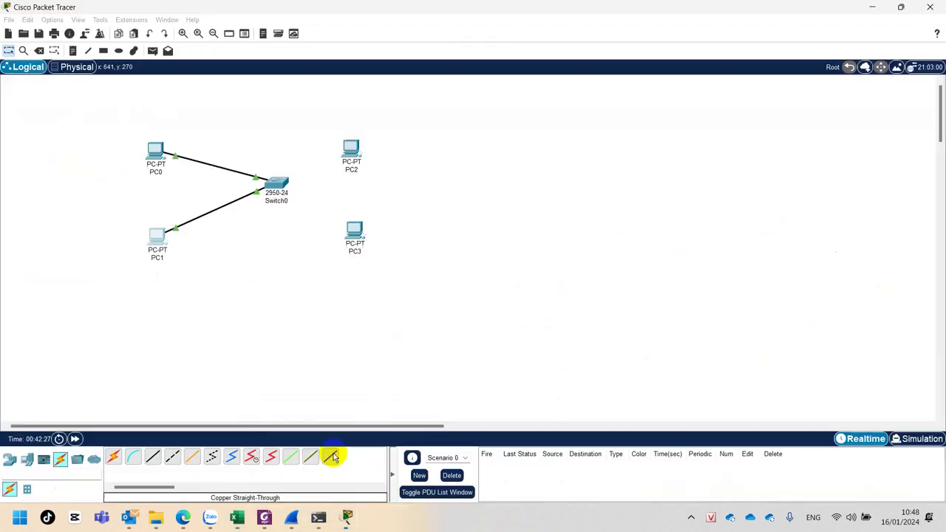
{"action": "left_click", "coordinate": [349, 150]}
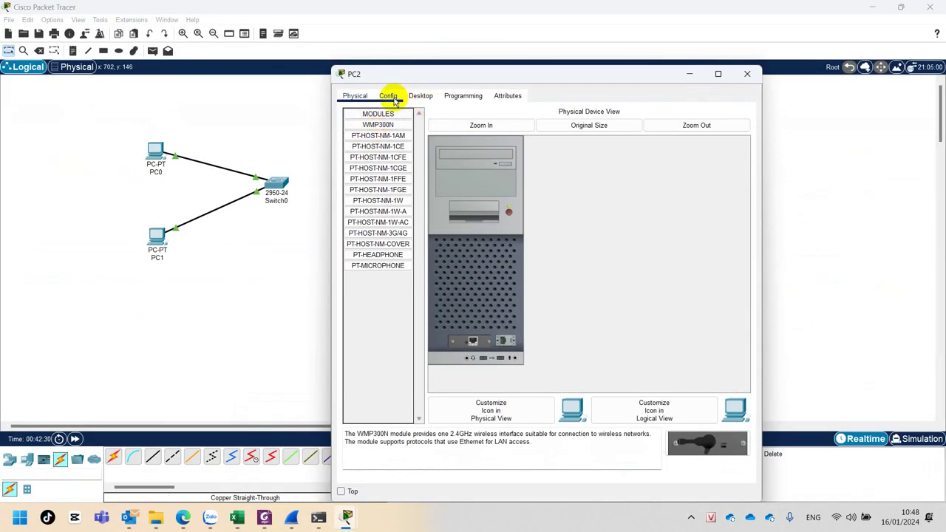
{"action": "left_click", "coordinate": [389, 96]}
{"action": "left_click", "coordinate": [377, 158]}
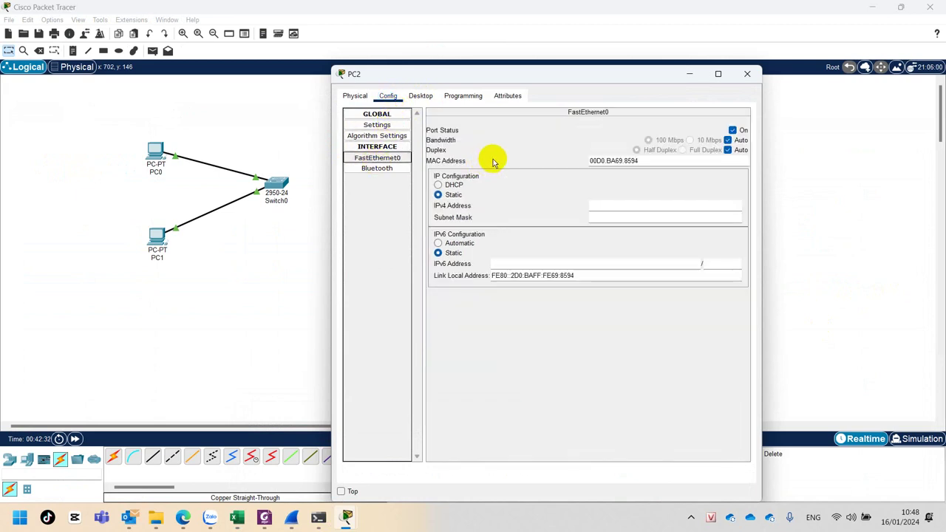
{"action": "left_click", "coordinate": [606, 204]}
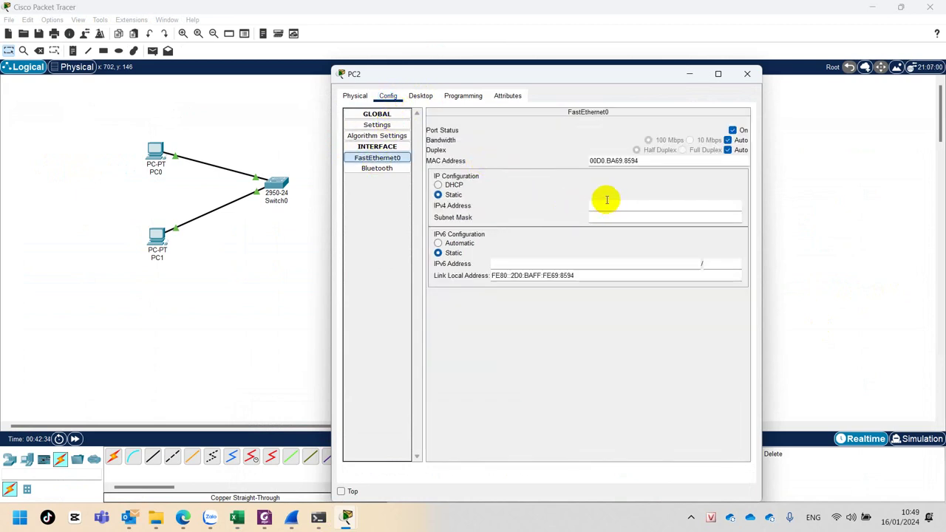
{"action": "type", "text": "202.1.2.128"}
{"action": "key", "text": "Tab"}
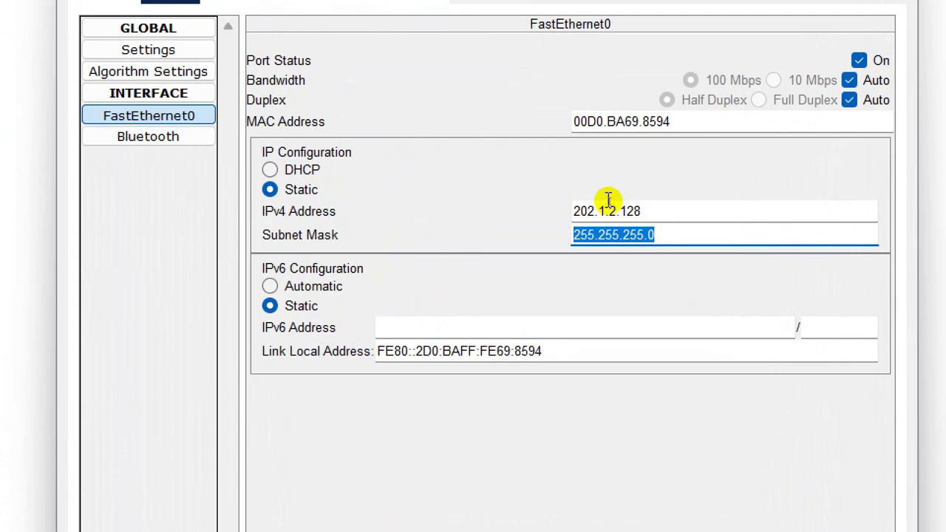
{"action": "left_click", "coordinate": [639, 218]}
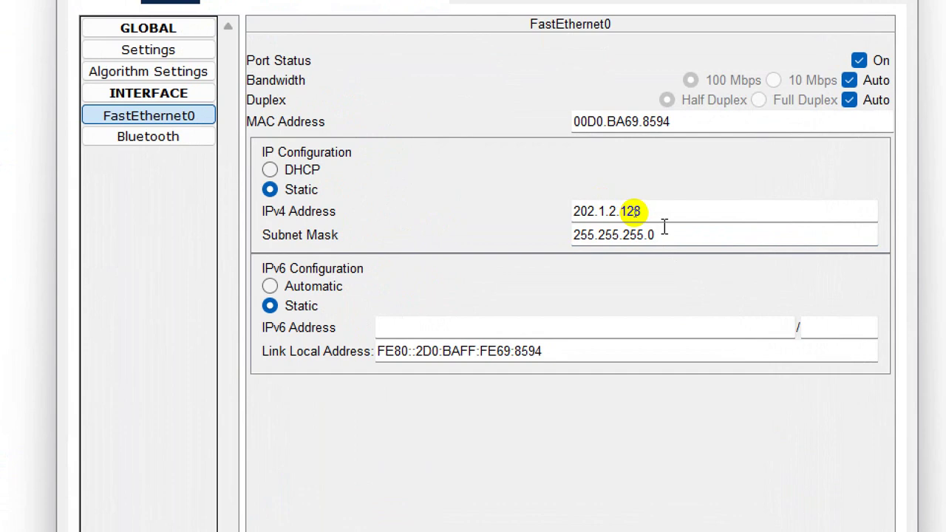
{"action": "left_click", "coordinate": [661, 220]}
{"action": "left_click_drag", "start_coordinate": [662, 220], "coordinate": [528, 211]}
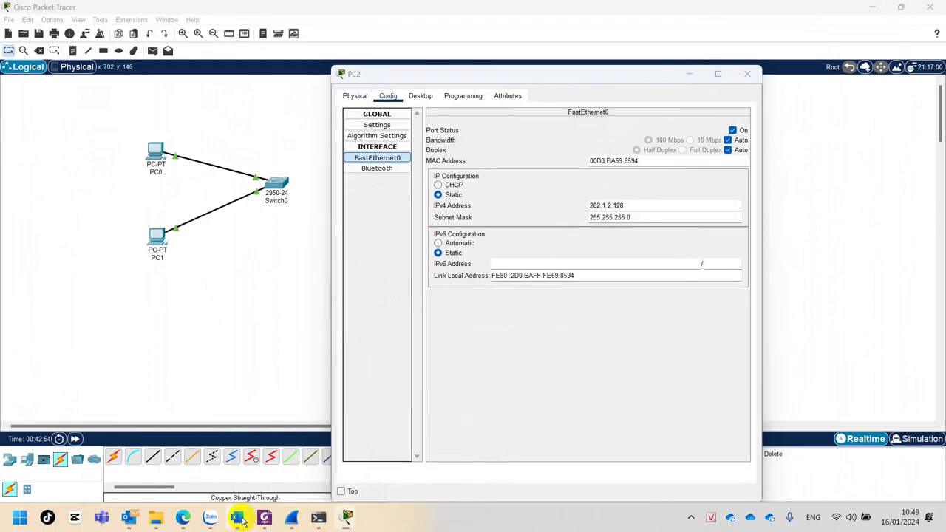
- Check the four octets of the /26 subnet's mask in the Excel worksheet
{"action": "mouse_move", "coordinate": [237, 517]}
{"action": "left_click", "coordinate": [331, 453]}
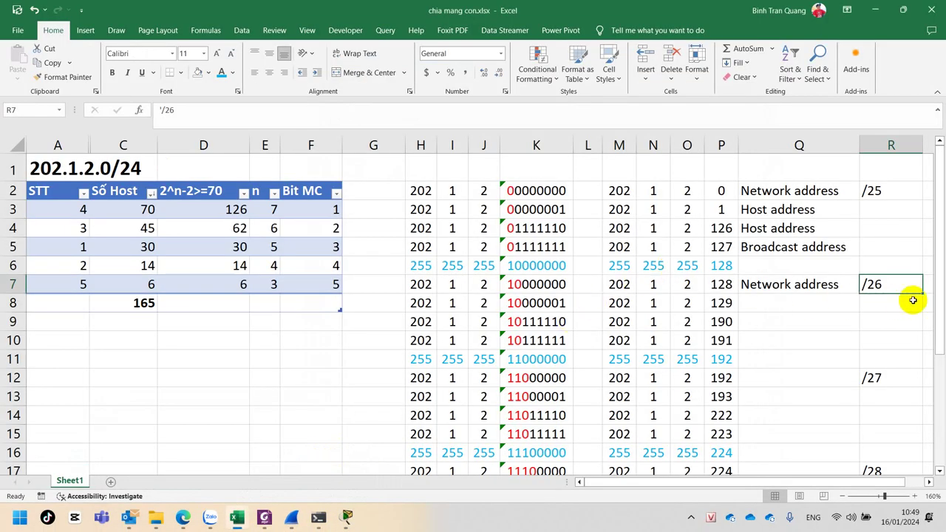
{"action": "left_click", "coordinate": [619, 359]}
{"action": "left_click", "coordinate": [653, 359]}
{"action": "left_click", "coordinate": [686, 359]}
{"action": "left_click", "coordinate": [717, 359]}
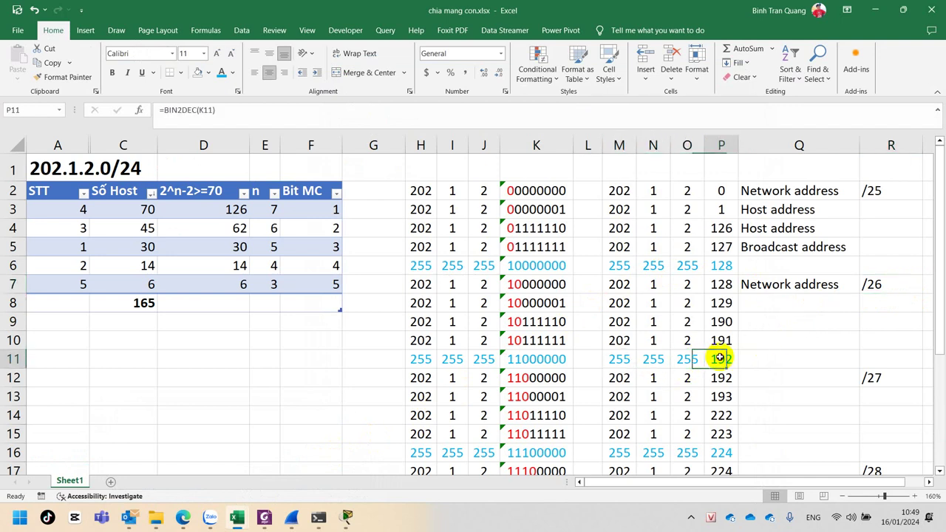
{"action": "double_click", "coordinate": [719, 359]}
{"action": "key", "text": "Escape"}
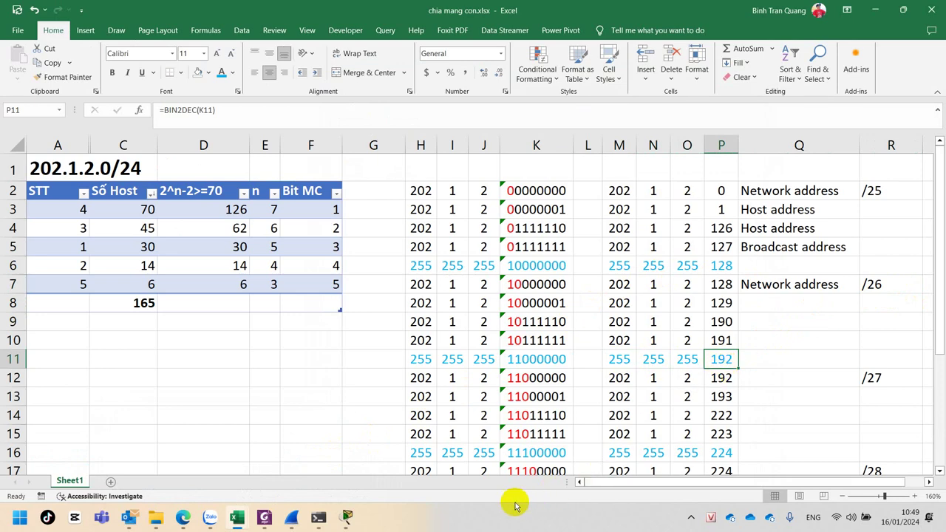
- Try to set PC2's subnet mask to 255.255.255.192 in Packet Tracer while keeping its current IPv4 address
{"action": "mouse_move", "coordinate": [346, 515]}
{"action": "left_click", "coordinate": [442, 427]}
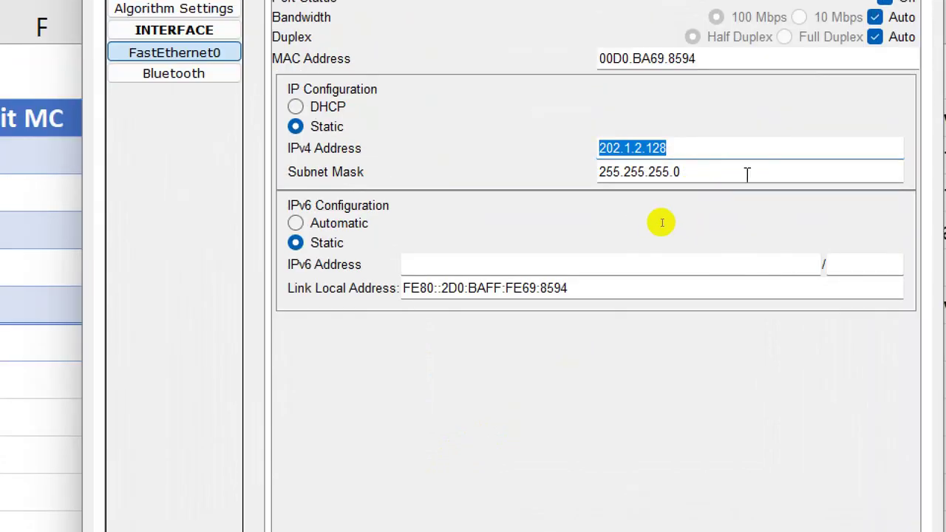
{"action": "left_click", "coordinate": [653, 215]}
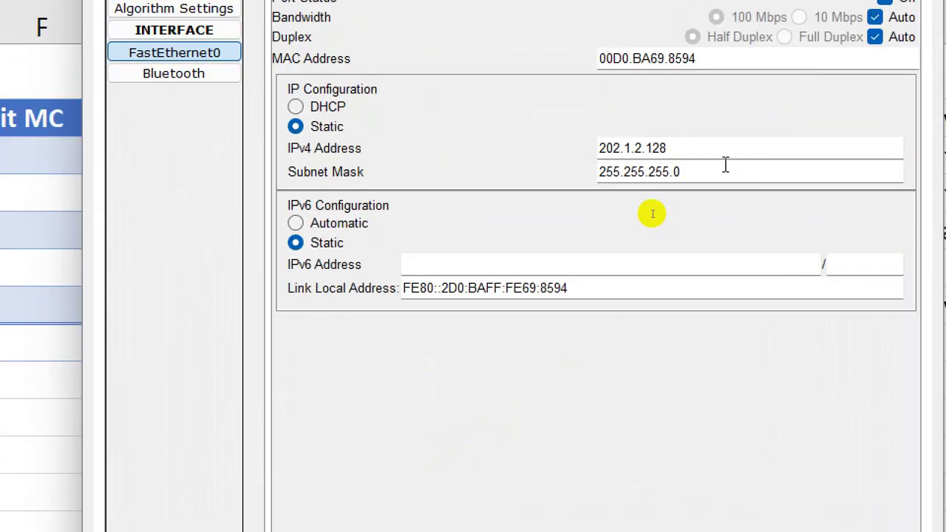
{"action": "key", "text": "BackSpace"}
{"action": "type", "text": "192"}
{"action": "left_click", "coordinate": [725, 164]}
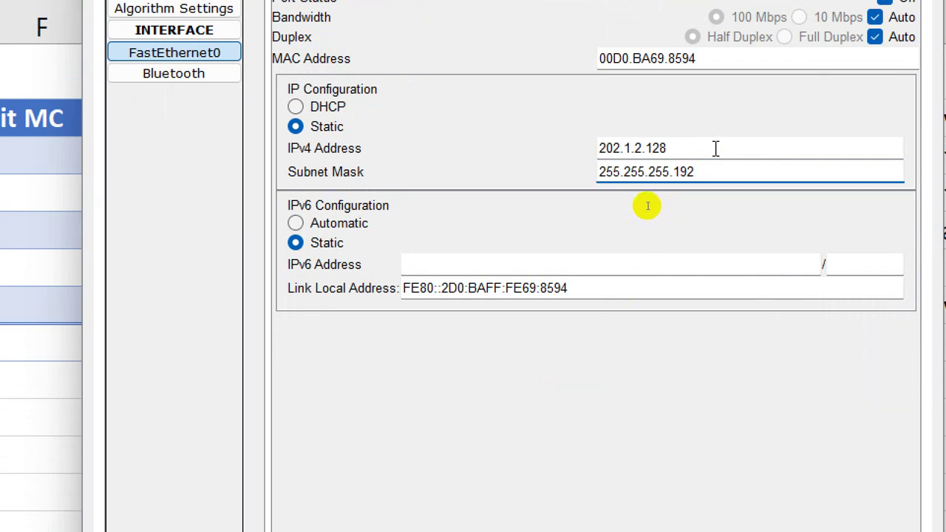
{"action": "left_click", "coordinate": [715, 152]}
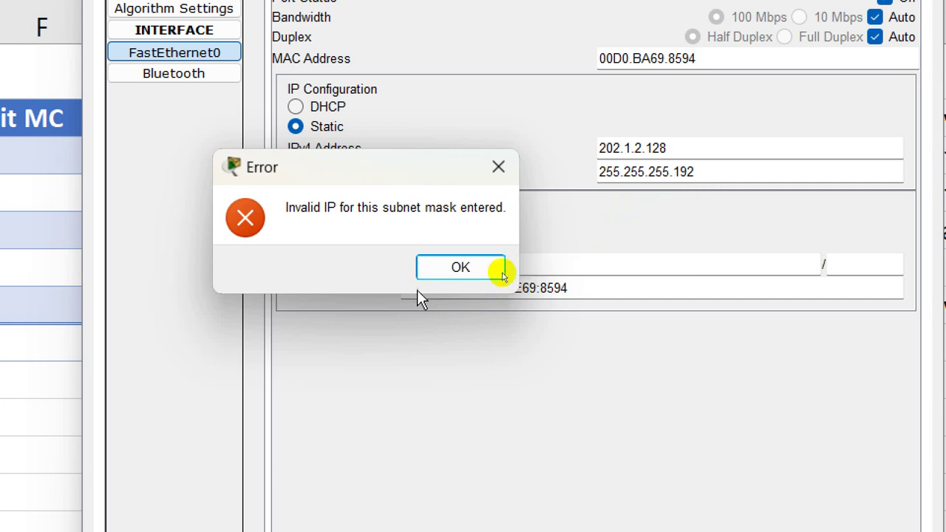
{"action": "left_click", "coordinate": [436, 269]}
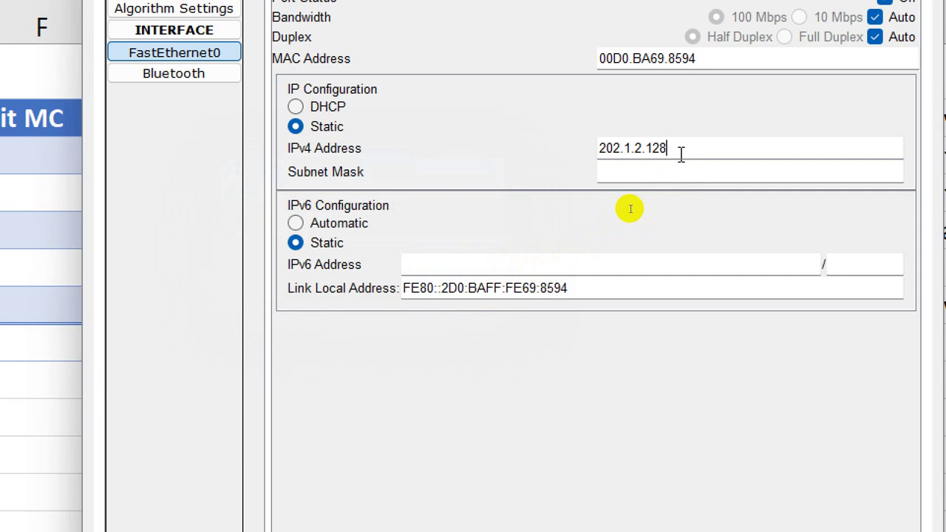
- Set PC2's FastEthernet0 IPv4 address to 202.1.2.129 and its subnet mask to 255.255.255.192
{"action": "key", "text": "BackSpace"}
{"action": "type", "text": "9"}
{"action": "key", "text": "Tab"}
{"action": "key", "text": "End"}
{"action": "key", "text": "BackSpace"}
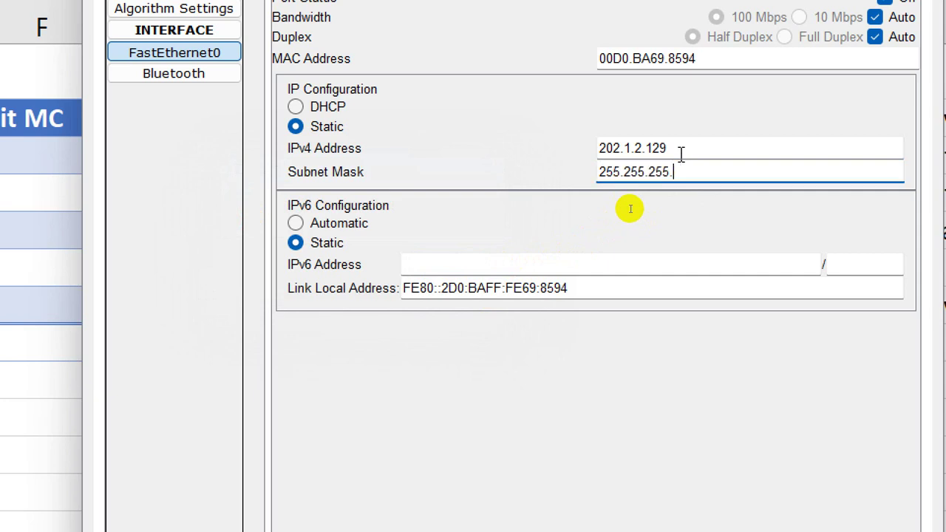
{"action": "type", "text": "192"}
{"action": "key", "text": "Tab"}
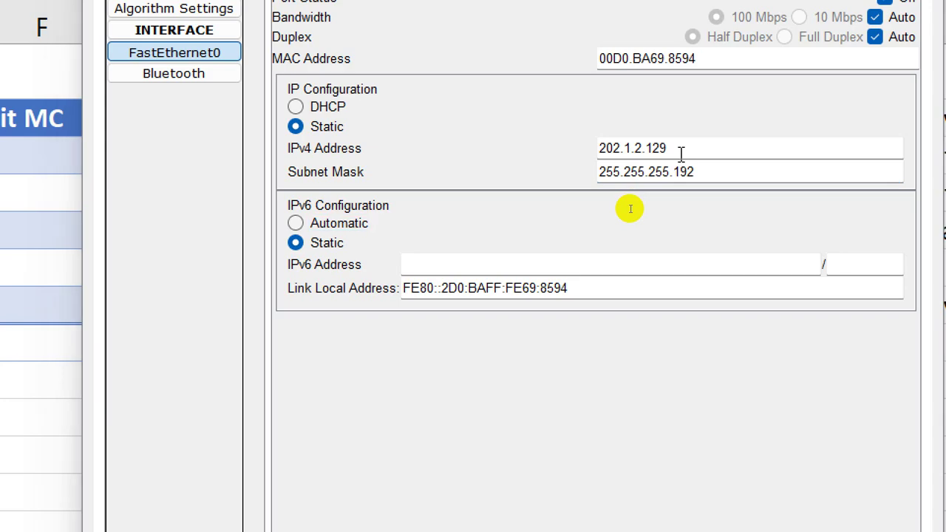
- Check the /26 subnet's first and last host addresses in the Excel worksheet
{"action": "key", "text": "alt+Tab"}
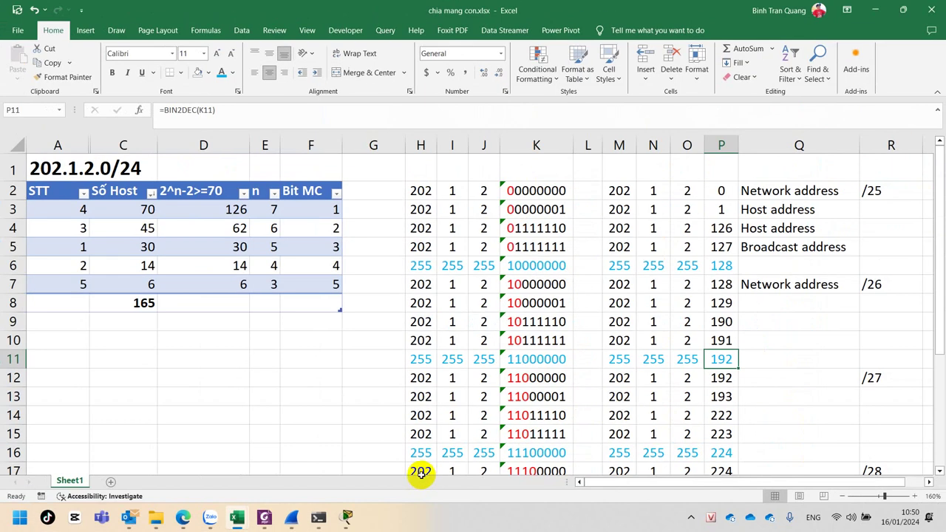
{"action": "left_click", "coordinate": [805, 246]}
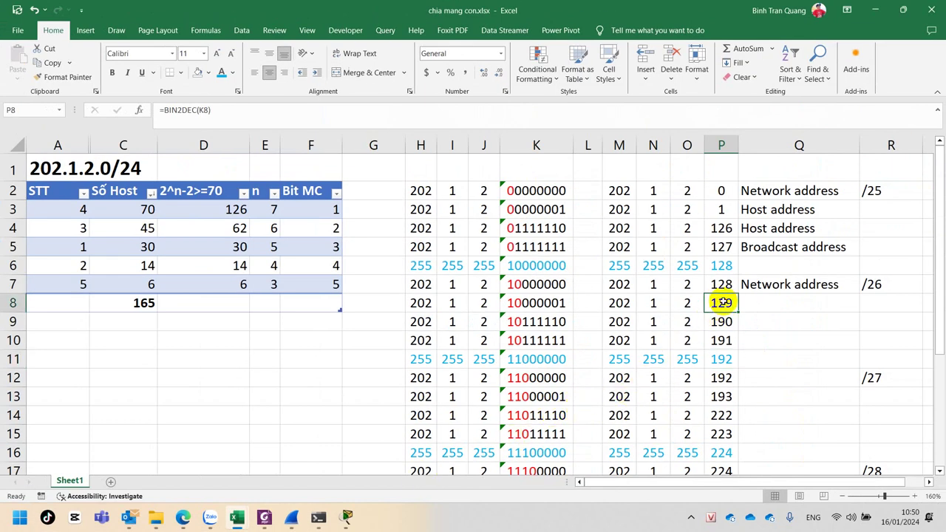
{"action": "left_click", "coordinate": [722, 322]}
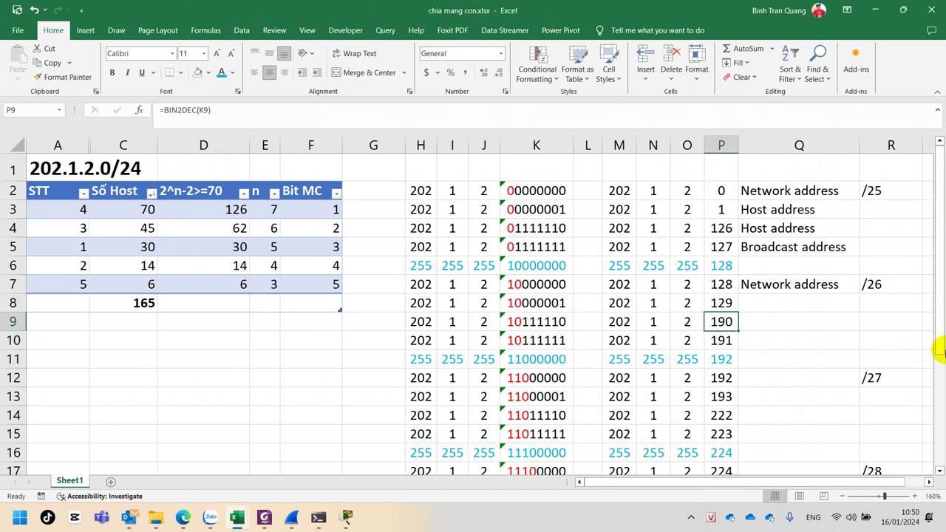
- Switch to Packet Tracer and open the FastEthernet0 configuration of PC3
{"action": "left_click", "coordinate": [352, 521]}
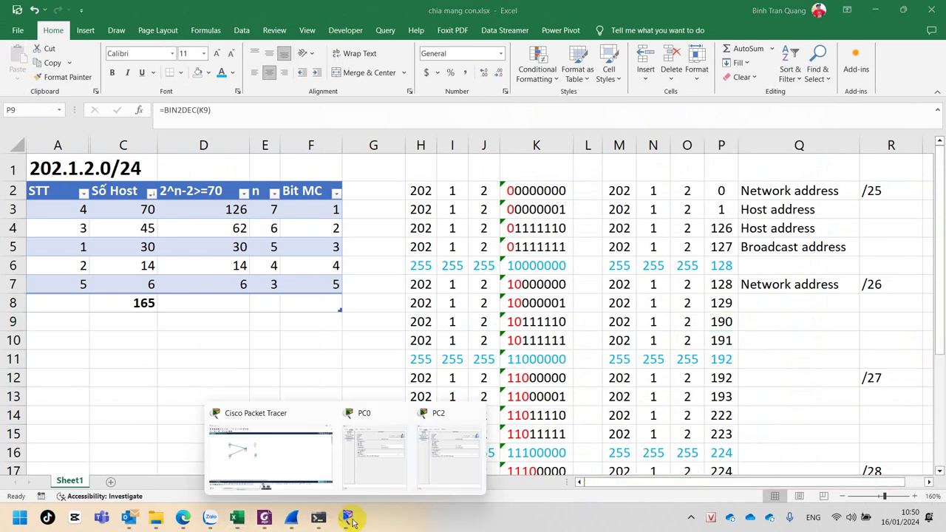
{"action": "left_click", "coordinate": [424, 464]}
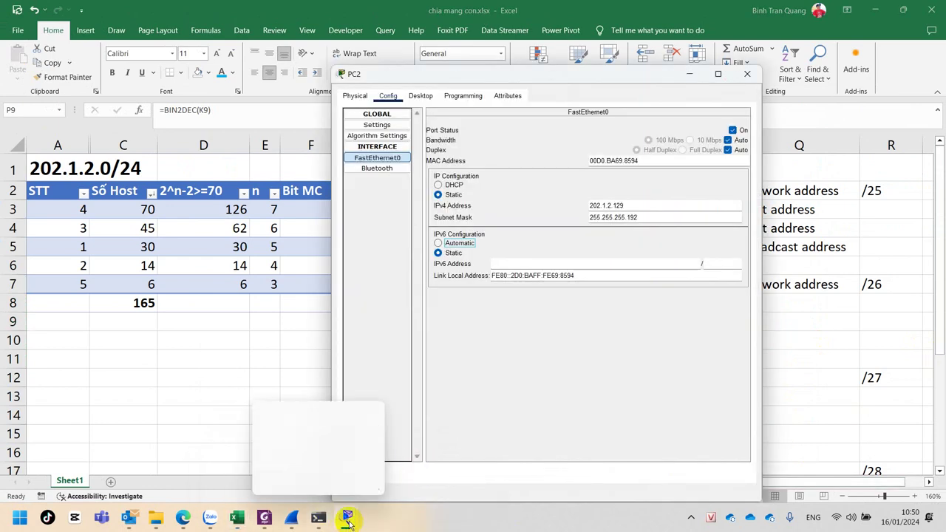
{"action": "mouse_move", "coordinate": [348, 522]}
{"action": "left_click", "coordinate": [302, 481]}
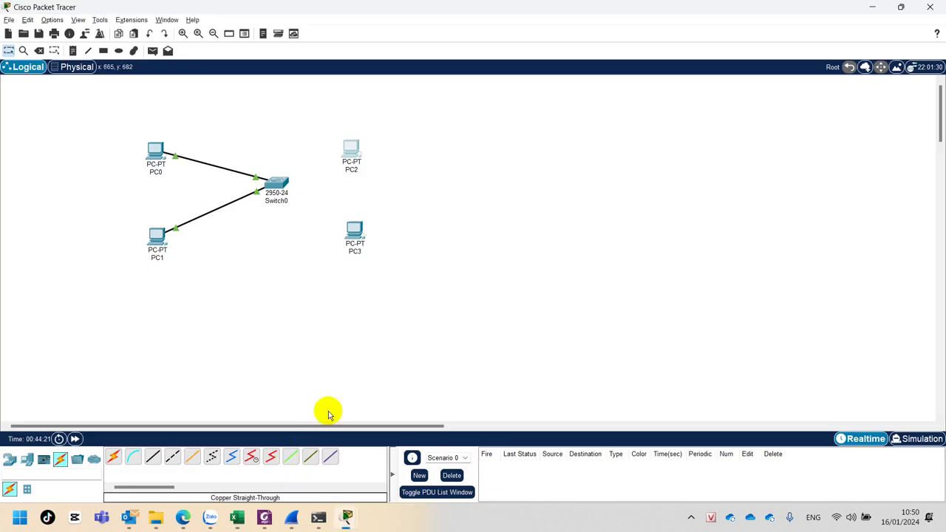
{"action": "left_click", "coordinate": [352, 233]}
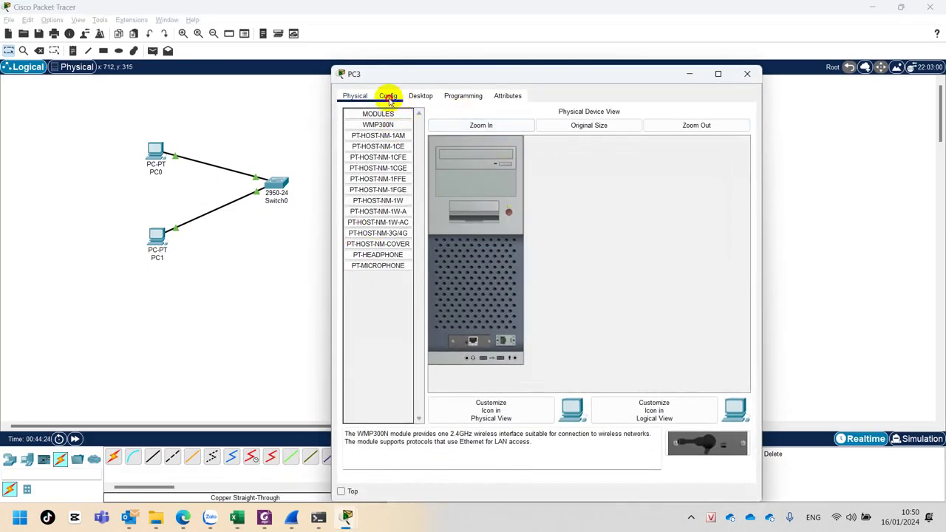
{"action": "left_click", "coordinate": [388, 96]}
{"action": "left_click", "coordinate": [377, 157]}
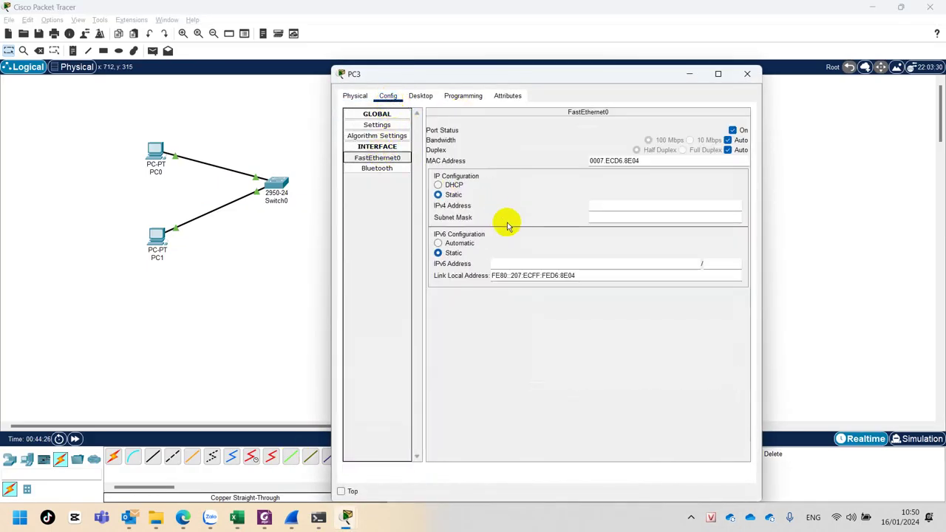
- Start entering PC3's static IPv4 address with the first three octets, 202.1.2
{"action": "left_click", "coordinate": [619, 204]}
{"action": "type", "text": "20"}
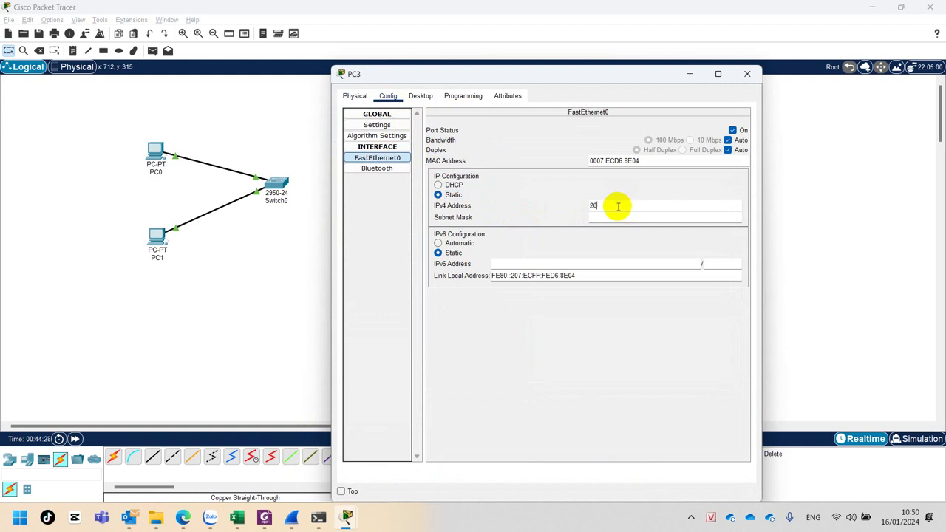
{"action": "type", "text": "2.1.2"}
{"action": "type", "text": "."}
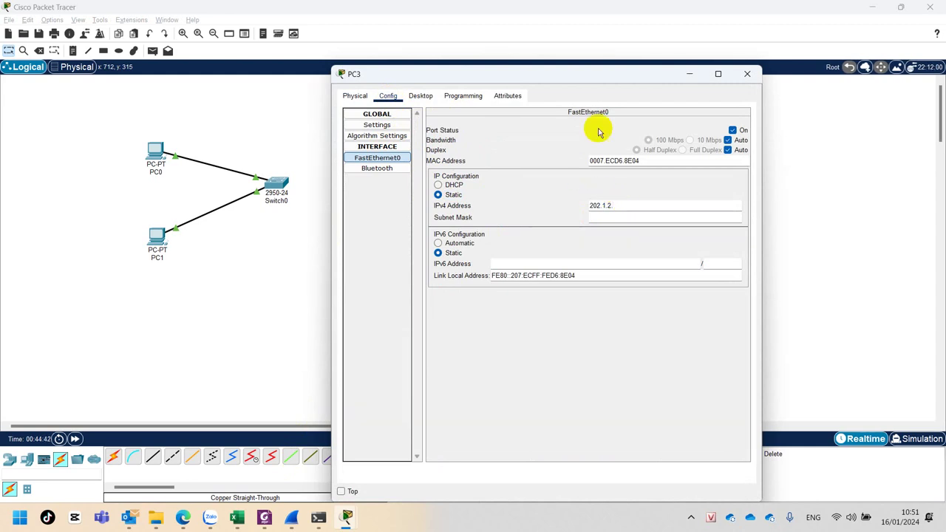
- Recheck the /26 subnet's host range in the Excel worksheet and dismiss Packet Tracer's IP address error
{"action": "left_click", "coordinate": [235, 508]}
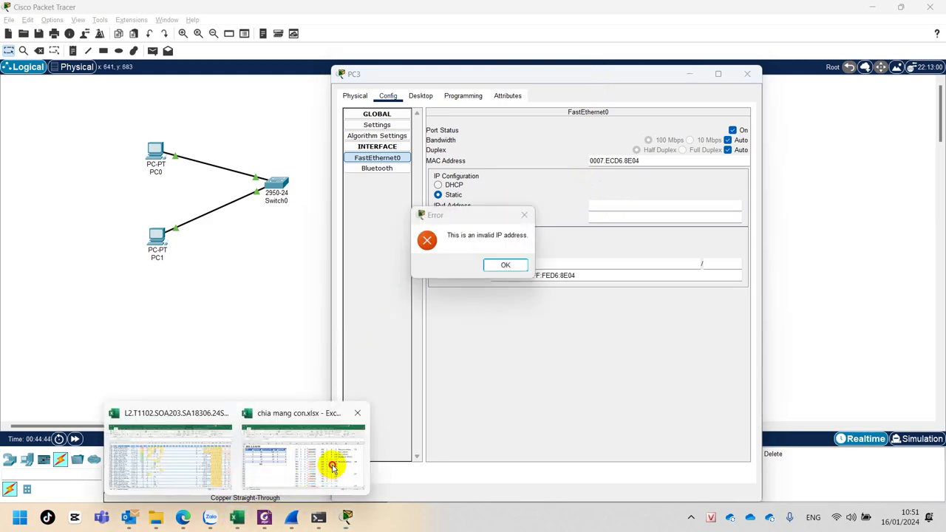
{"action": "left_click", "coordinate": [332, 463]}
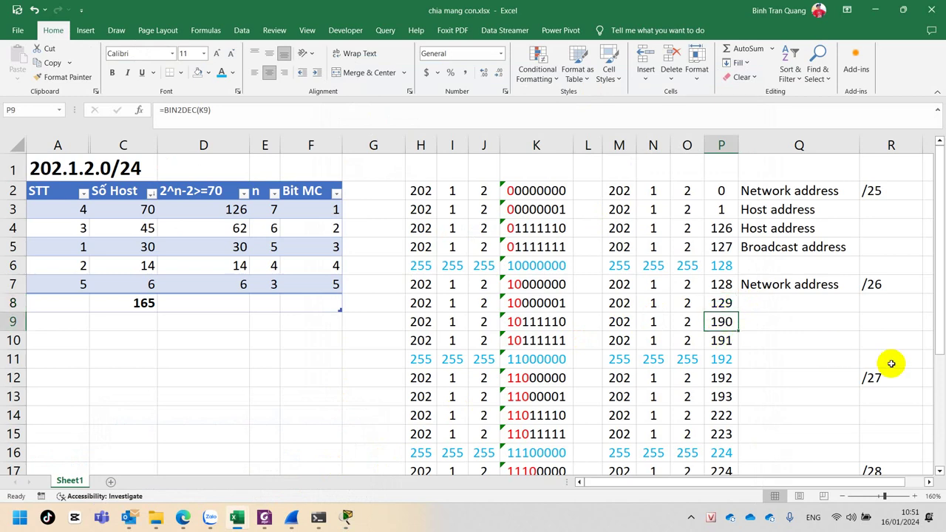
{"action": "mouse_move", "coordinate": [345, 515]}
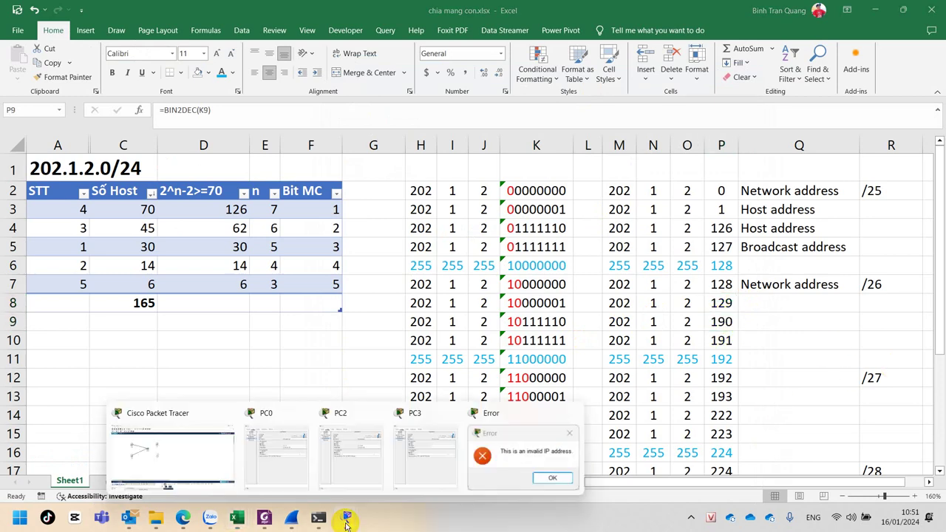
{"action": "left_click", "coordinate": [517, 458]}
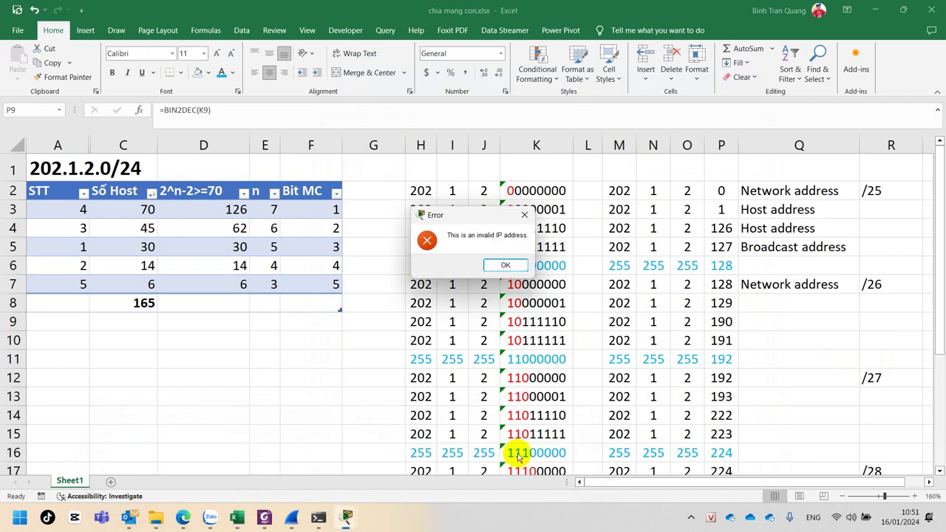
{"action": "left_click", "coordinate": [501, 265]}
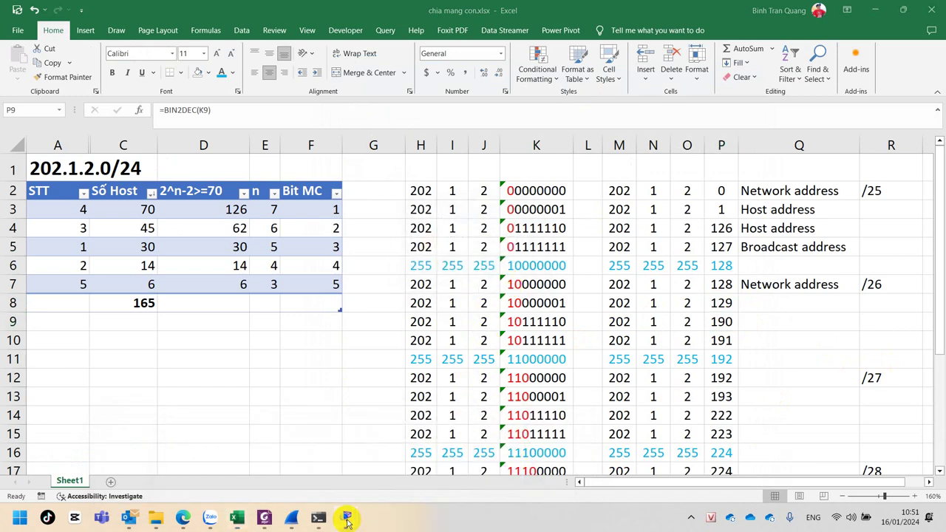
- Switch to Packet Tracer and set PC3's static IPv4 address to 202.1.2.190 with subnet mask 255.255.255.192
{"action": "mouse_move", "coordinate": [345, 515]}
{"action": "left_click", "coordinate": [482, 452]}
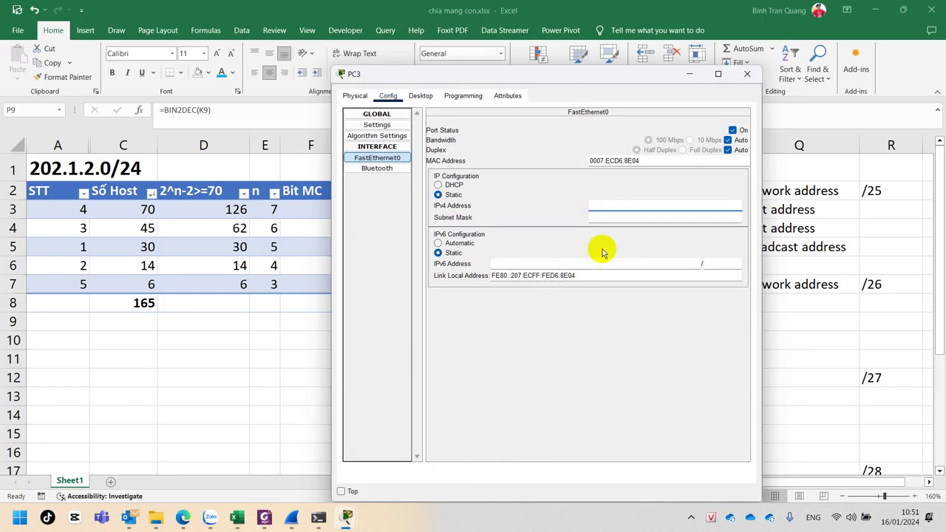
{"action": "left_click", "coordinate": [618, 209]}
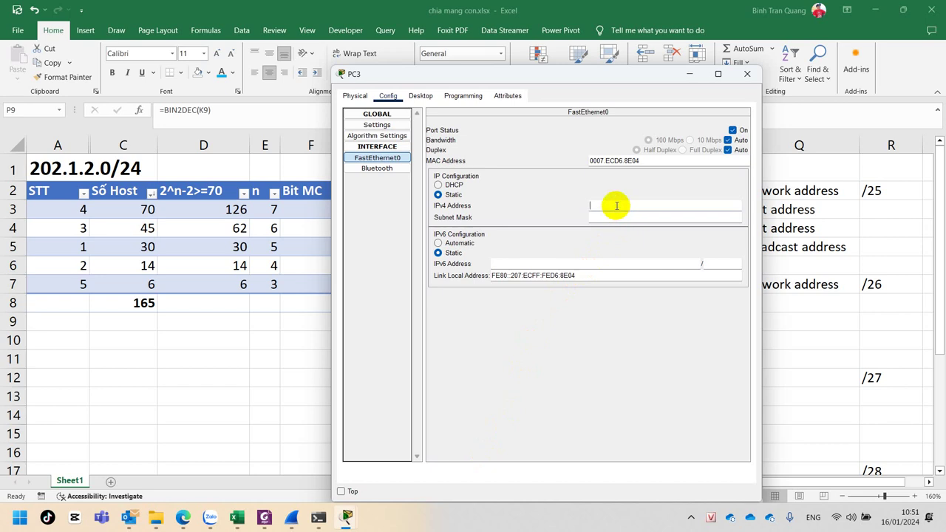
{"action": "type", "text": "202.1.2.190"}
{"action": "key", "text": "Tab"}
{"action": "left_click", "coordinate": [639, 217]}
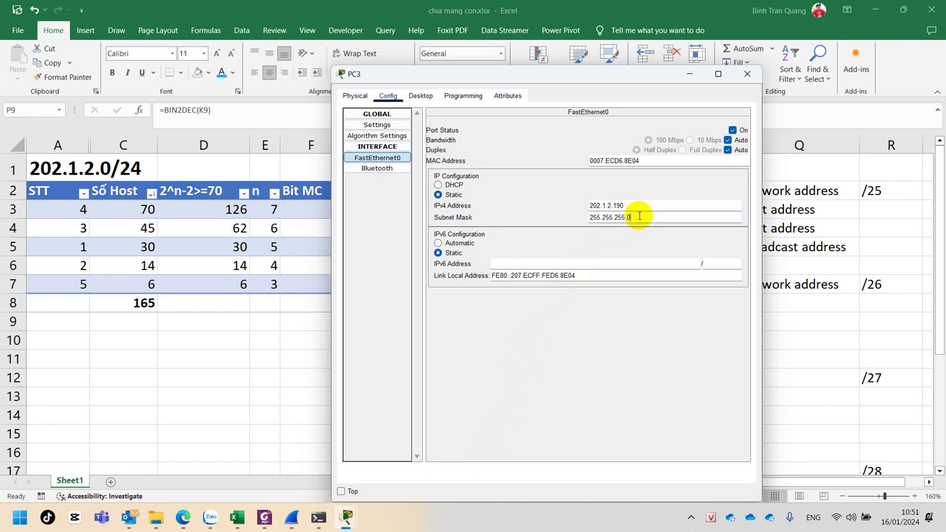
{"action": "key", "text": "BackSpace"}
{"action": "type", "text": "192"}
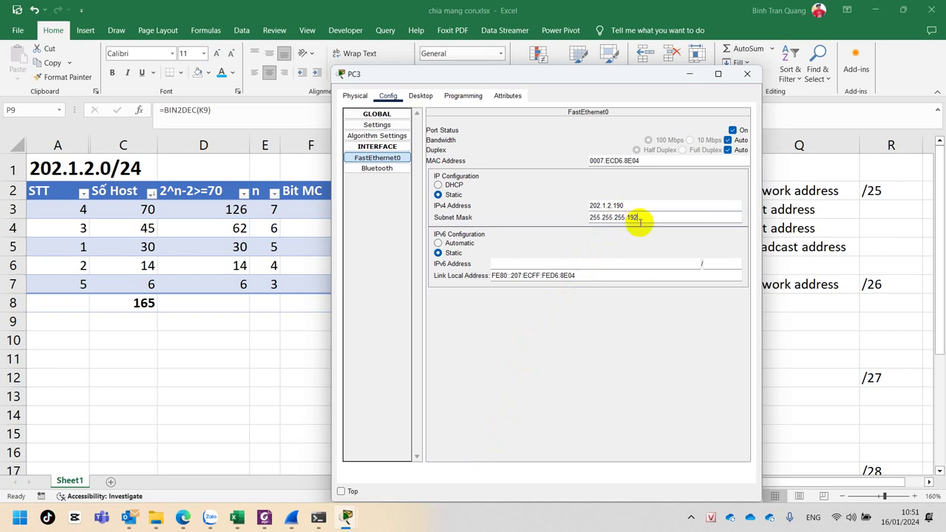
{"action": "left_click", "coordinate": [745, 75]}
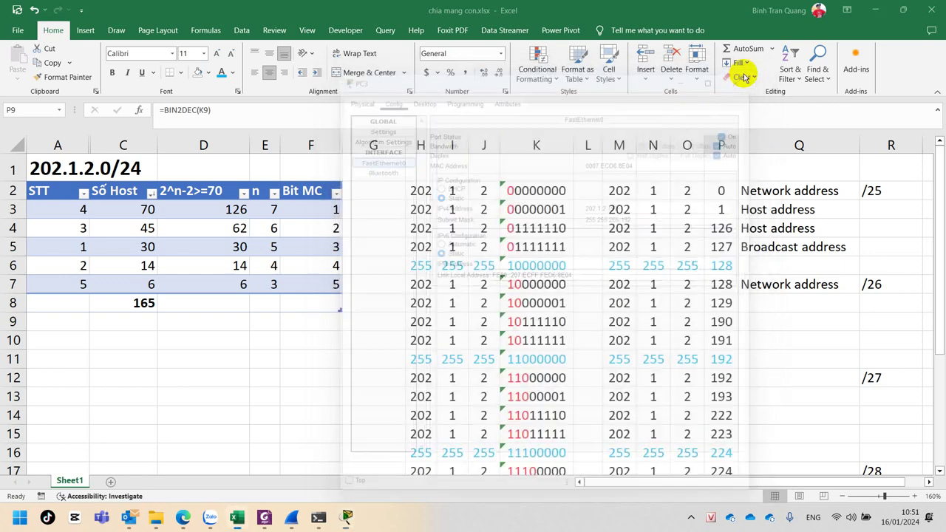
- In the Packet Tracer workspace, connect Switch0's FastEthernet0/3 to PC2's FastEthernet0 with a copper straight-through cable
{"action": "mouse_move", "coordinate": [347, 519]}
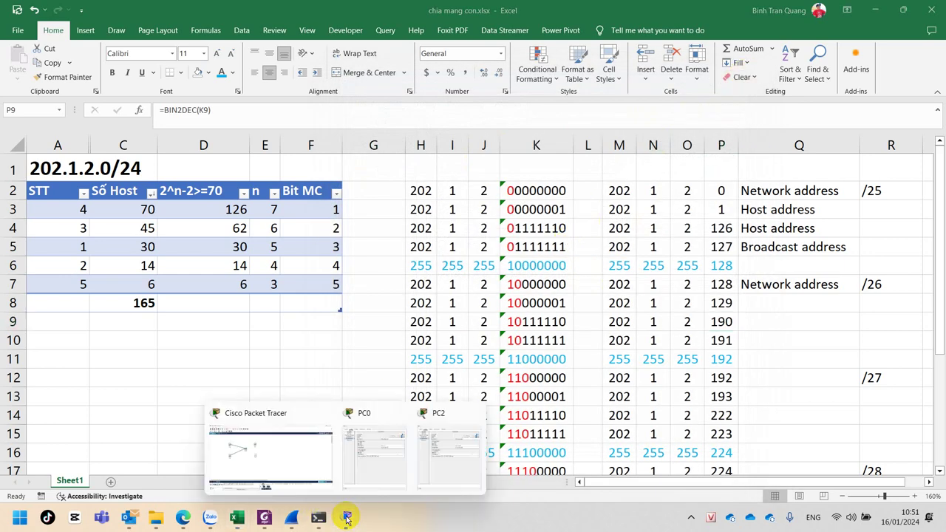
{"action": "left_click", "coordinate": [277, 455]}
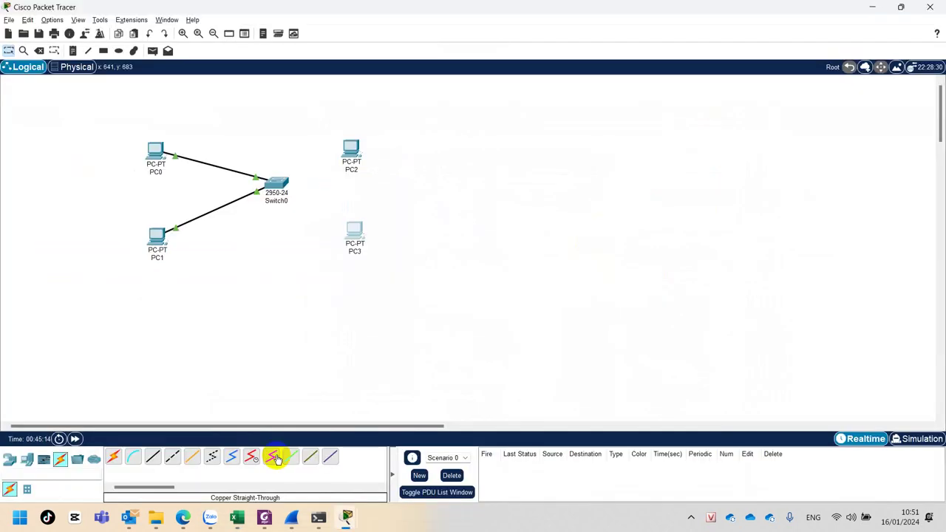
{"action": "left_click", "coordinate": [152, 455]}
{"action": "left_click", "coordinate": [282, 185]}
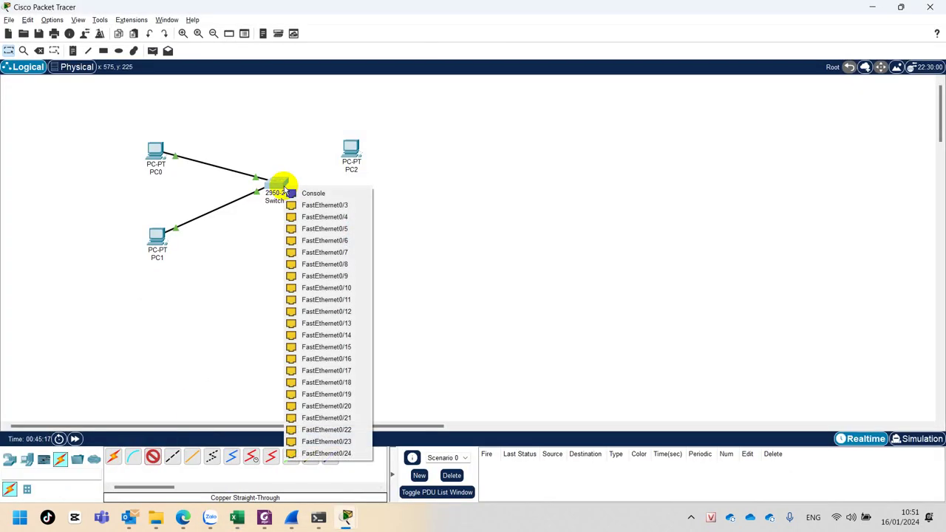
{"action": "left_click", "coordinate": [303, 205]}
{"action": "left_click", "coordinate": [352, 150]}
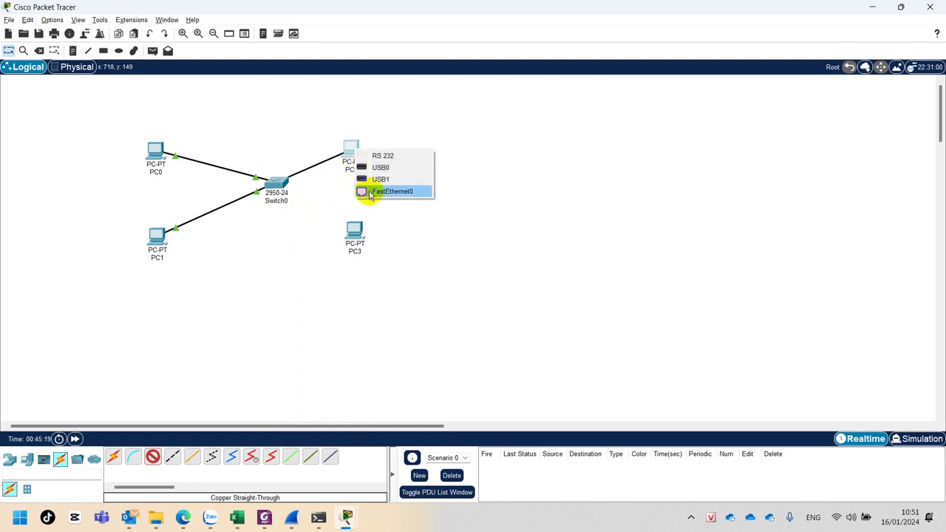
{"action": "left_click", "coordinate": [370, 191]}
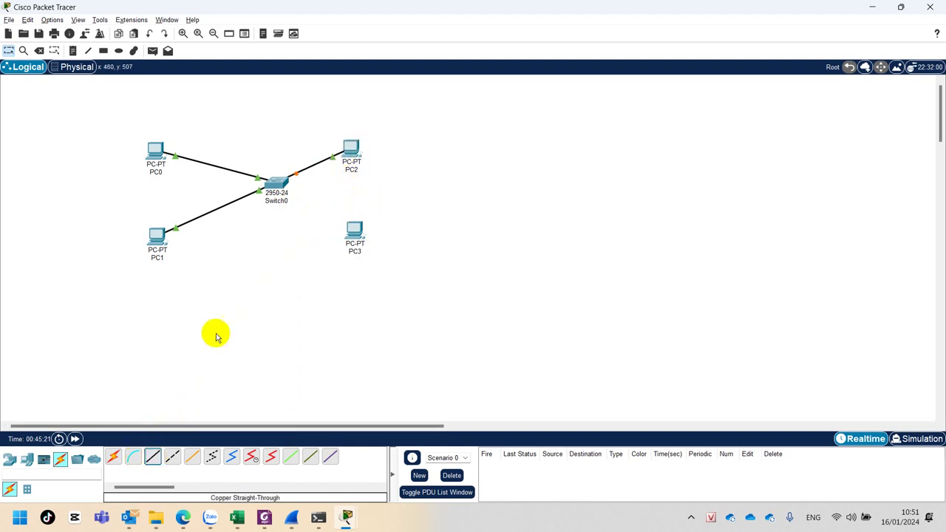
- Connect Switch0's FastEthernet0/4 to PC3's FastEthernet0 with a copper straight-through cable and fast-forward the simulation time
{"action": "left_click_drag", "start_coordinate": [285, 185], "coordinate": [281, 183]}
{"action": "left_click", "coordinate": [281, 183]}
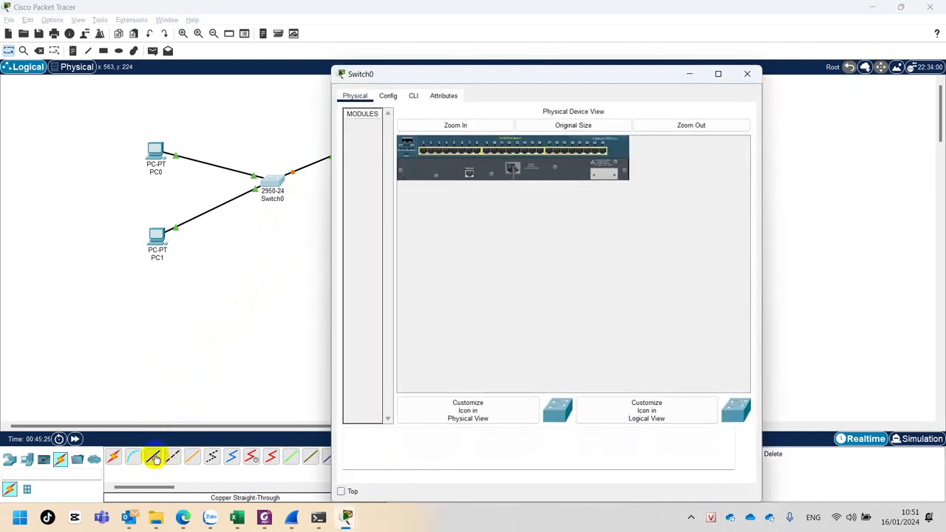
{"action": "left_click", "coordinate": [154, 458]}
{"action": "left_click", "coordinate": [287, 173]}
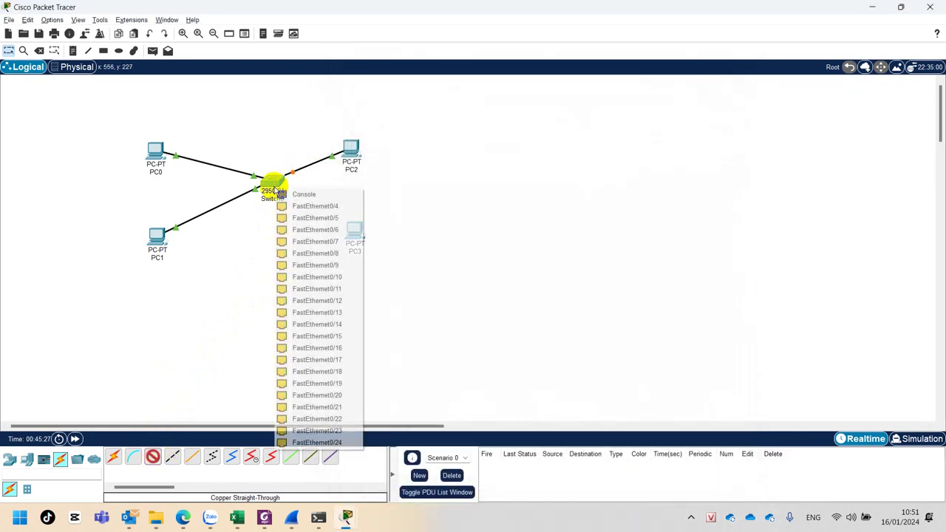
{"action": "left_click", "coordinate": [307, 205]}
{"action": "left_click", "coordinate": [356, 227]}
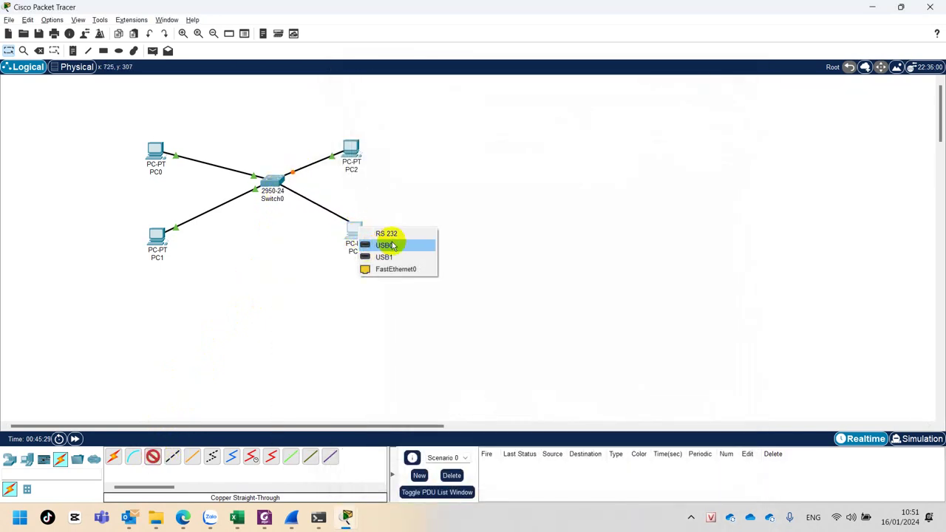
{"action": "left_click", "coordinate": [387, 269]}
{"action": "left_click", "coordinate": [75, 439]}
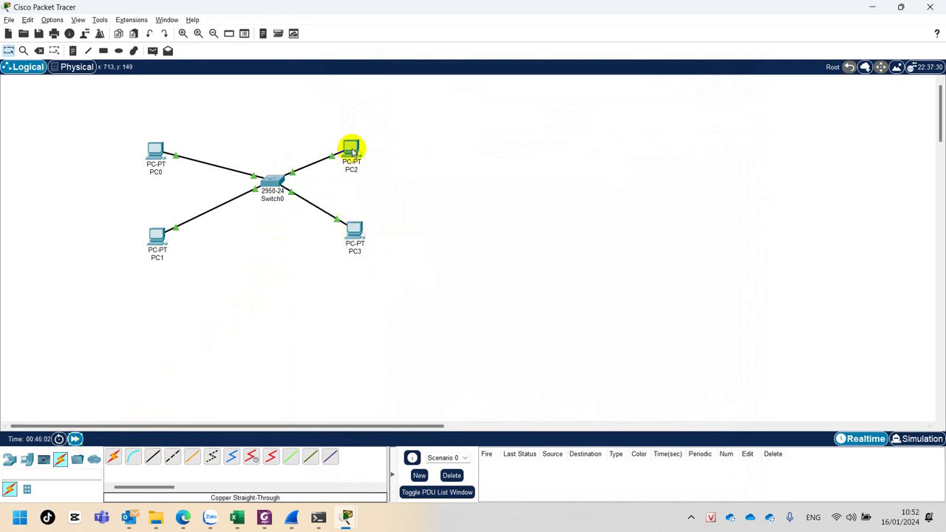
- Ping 202.1.2.190 from PC2's Command Prompt
{"action": "left_click", "coordinate": [353, 151]}
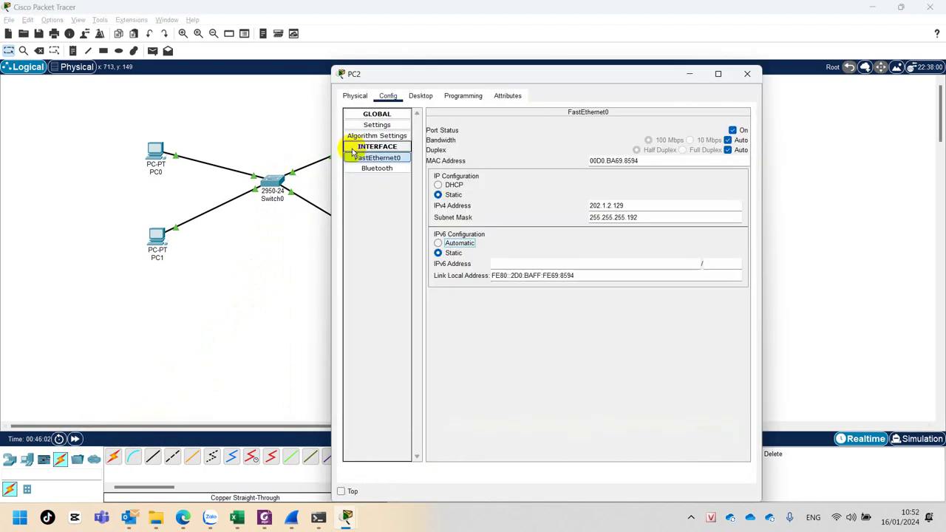
{"action": "left_click", "coordinate": [420, 95]}
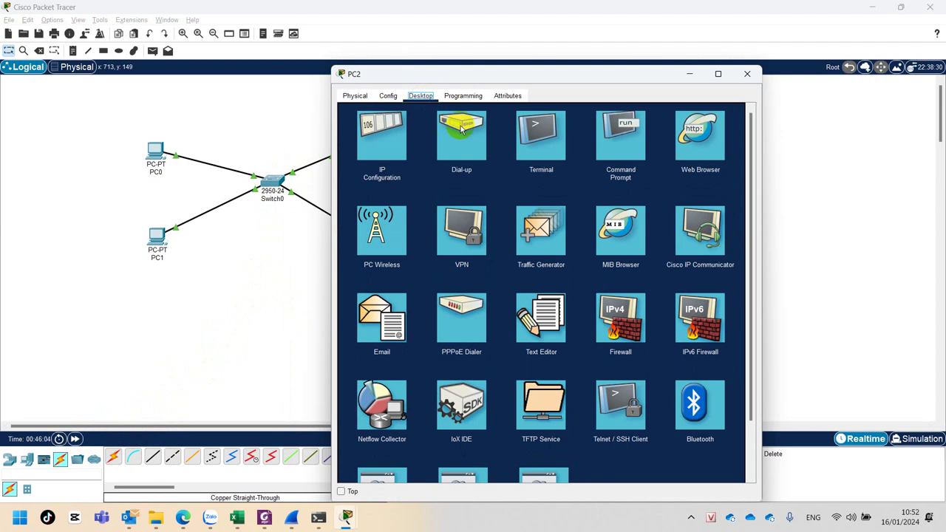
{"action": "left_click", "coordinate": [604, 132]}
{"action": "type", "text": "ping"}
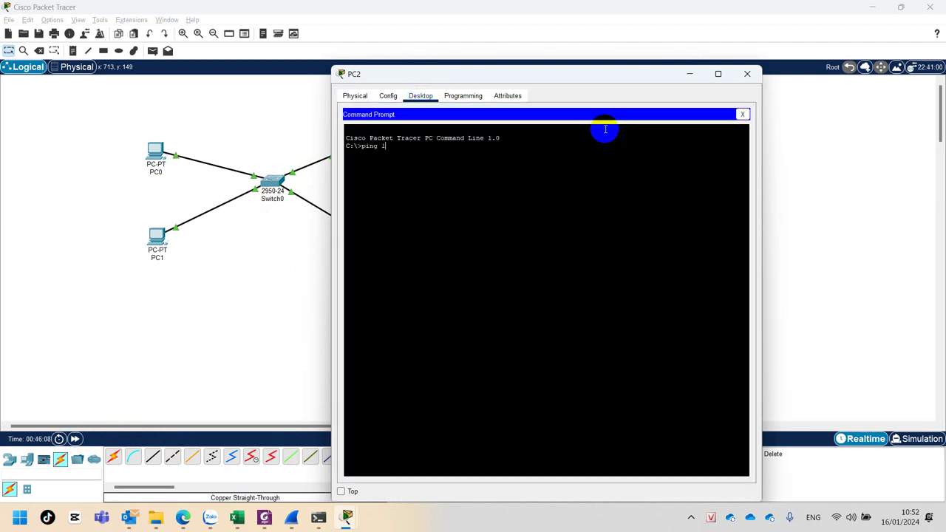
{"action": "type", "text": " 1"}
{"action": "key", "text": "BackSpace"}
{"action": "type", "text": "202.1.2.190"}
{"action": "key", "text": "Return"}
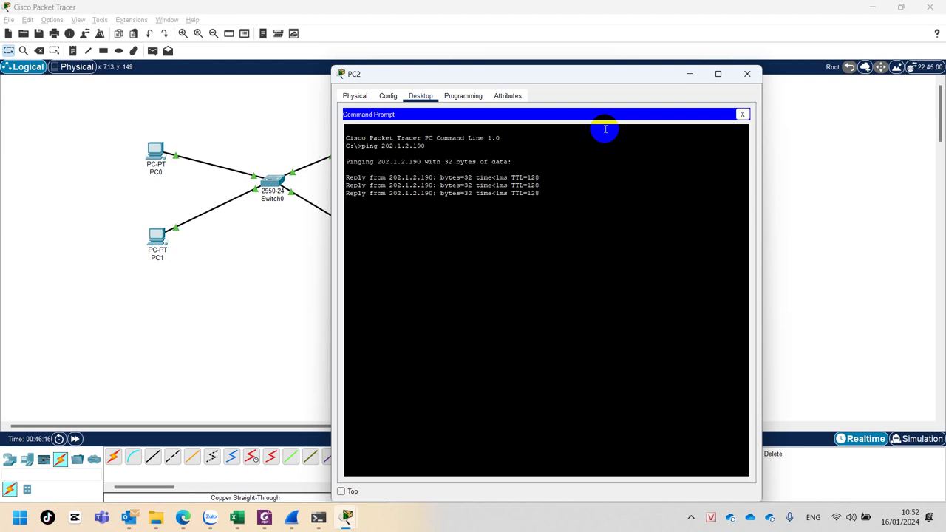
- Ping PC0's address 202.1.2.1 from PC2 to test reaching the other subnet, and close PC2's window
{"action": "key", "text": "Up"}
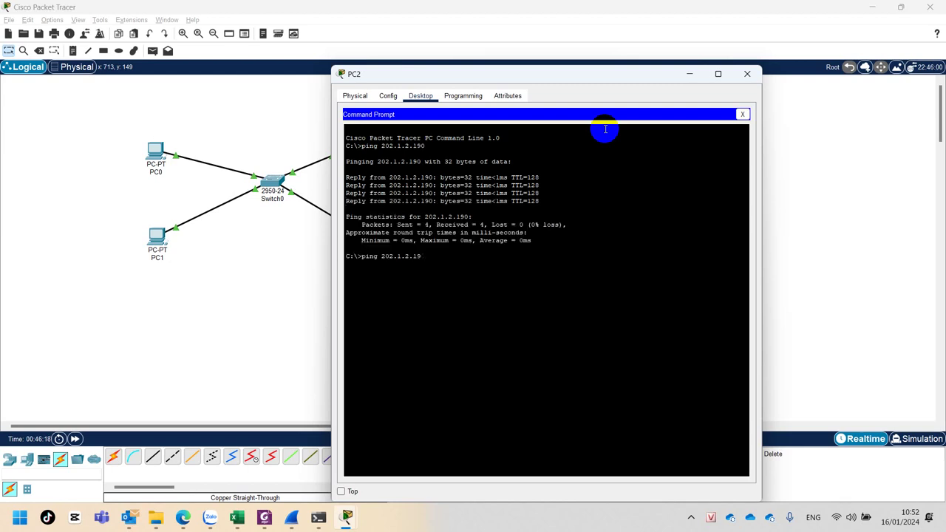
{"action": "key", "text": "BackSpace"}
{"action": "key", "text": "BackSpace"}
{"action": "type", "text": "1"}
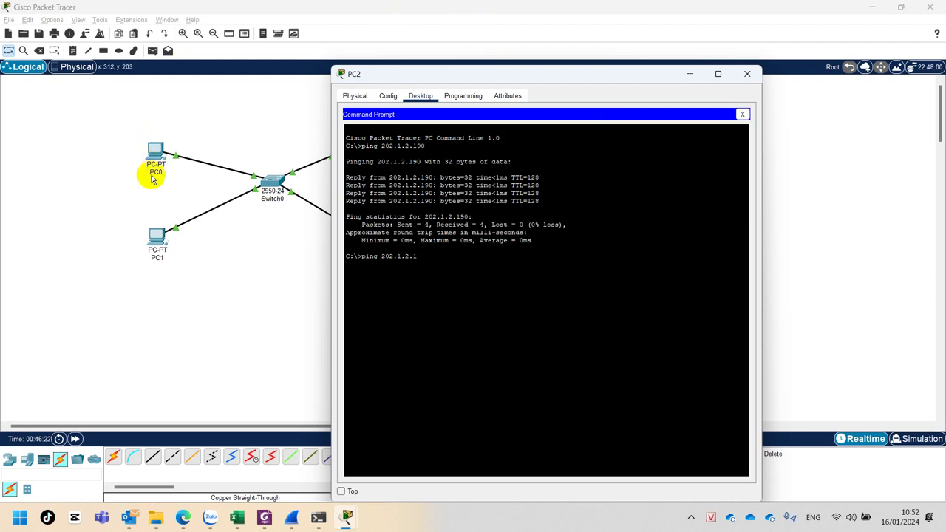
{"action": "key", "text": "Return"}
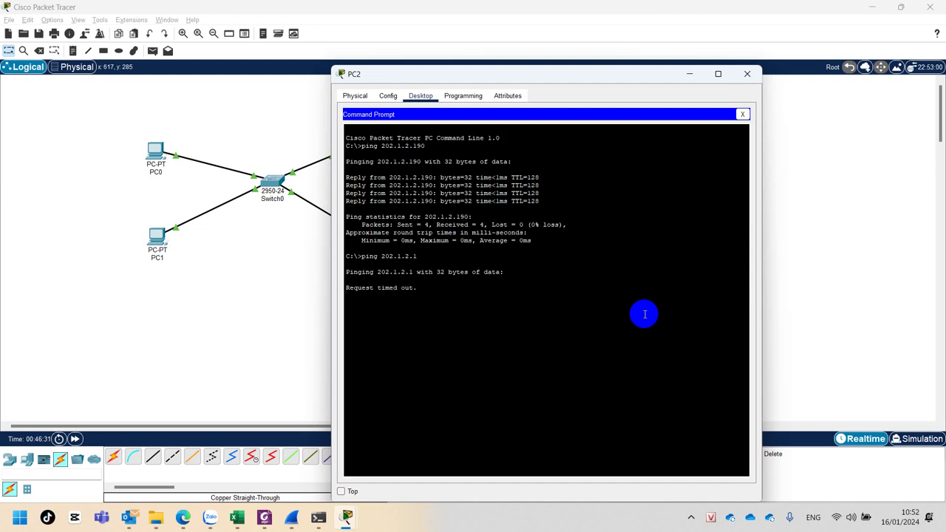
{"action": "left_click", "coordinate": [747, 73]}
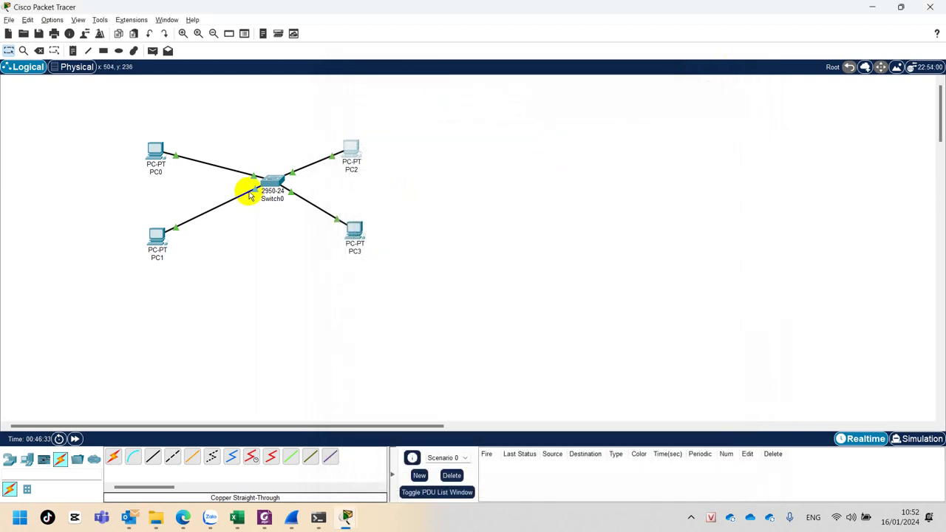
- Reposition Switch0 centrally among the four PCs and check PC3's address summary
{"action": "left_click_drag", "start_coordinate": [272, 181], "coordinate": [256, 191]}
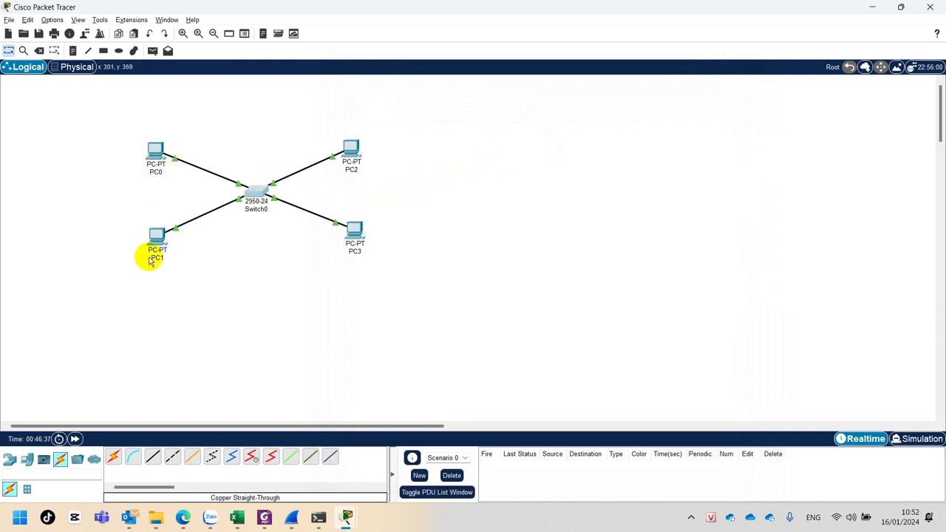
{"action": "mouse_move", "coordinate": [150, 260]}
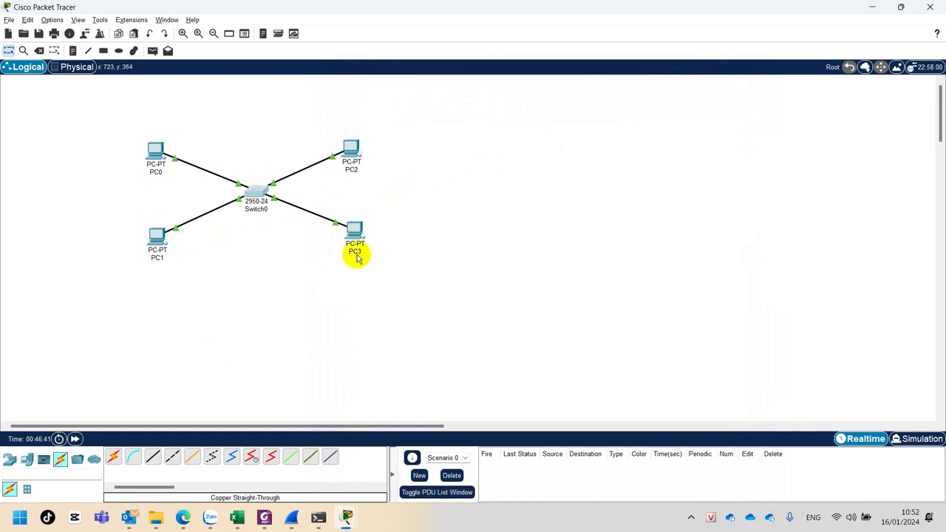
{"action": "mouse_move", "coordinate": [357, 258]}
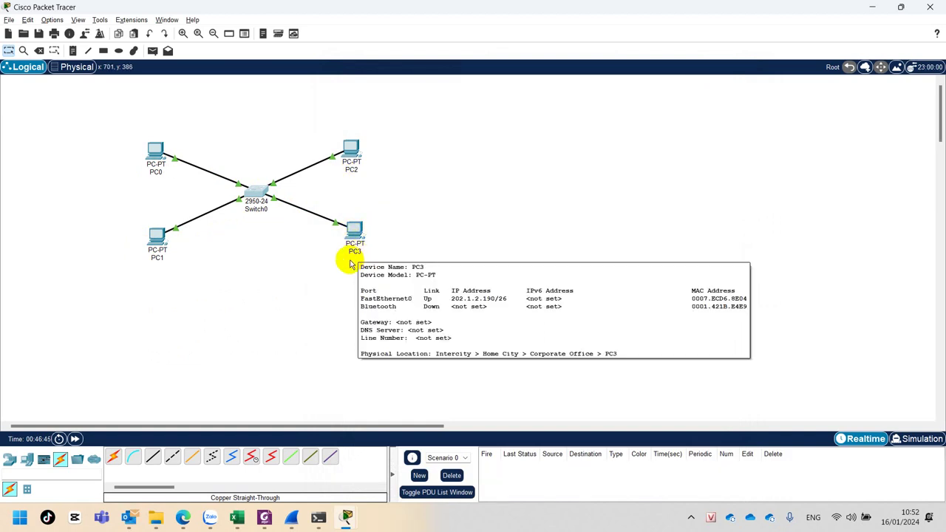
- Switch to the Excel workbook chia mang con.xlsx and review the 202.1.2.0/24 heading, the /25 subnet block and the host table's first rows
{"action": "left_click", "coordinate": [248, 522]}
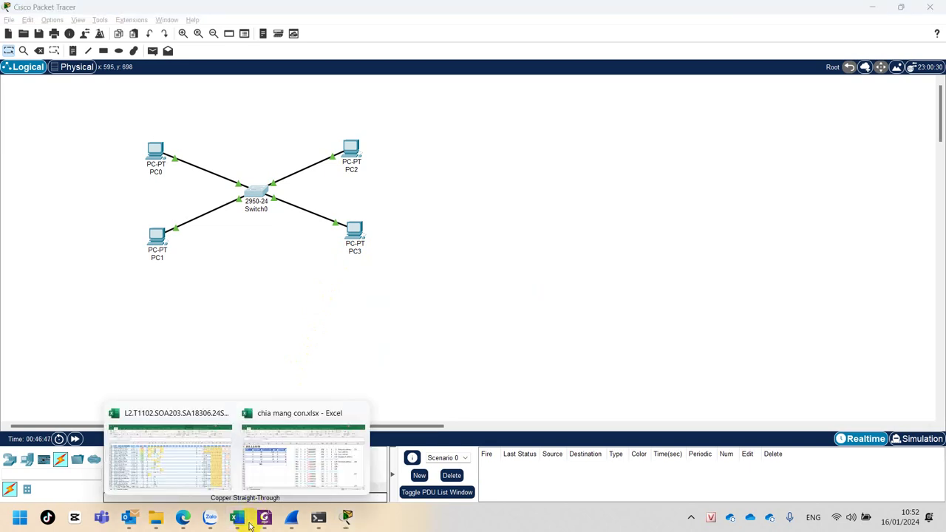
{"action": "left_click", "coordinate": [270, 461]}
{"action": "left_click", "coordinate": [121, 164]}
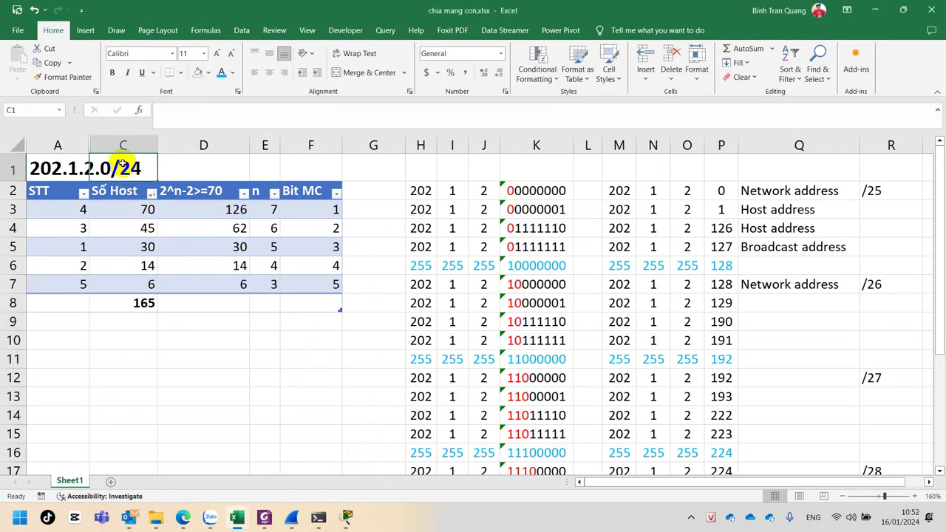
{"action": "left_click_drag", "start_coordinate": [433, 186], "coordinate": [876, 248]}
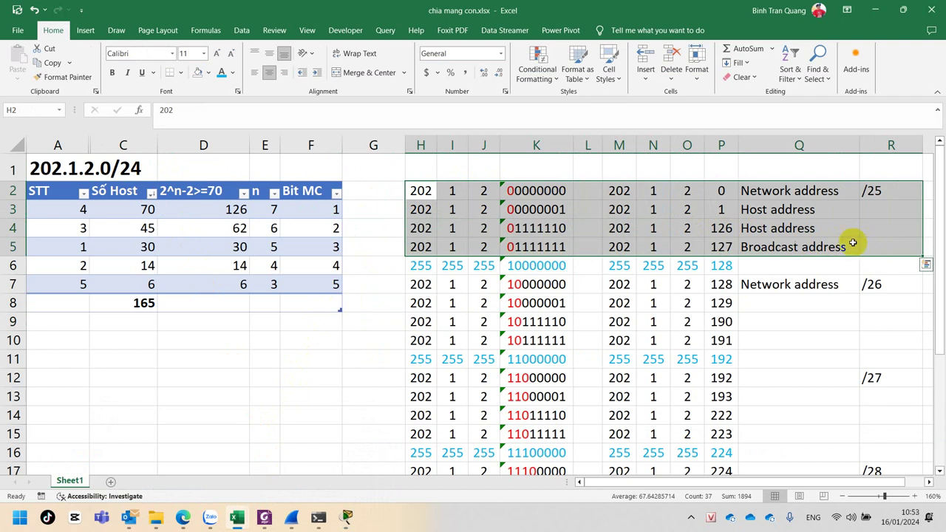
{"action": "left_click", "coordinate": [129, 167]}
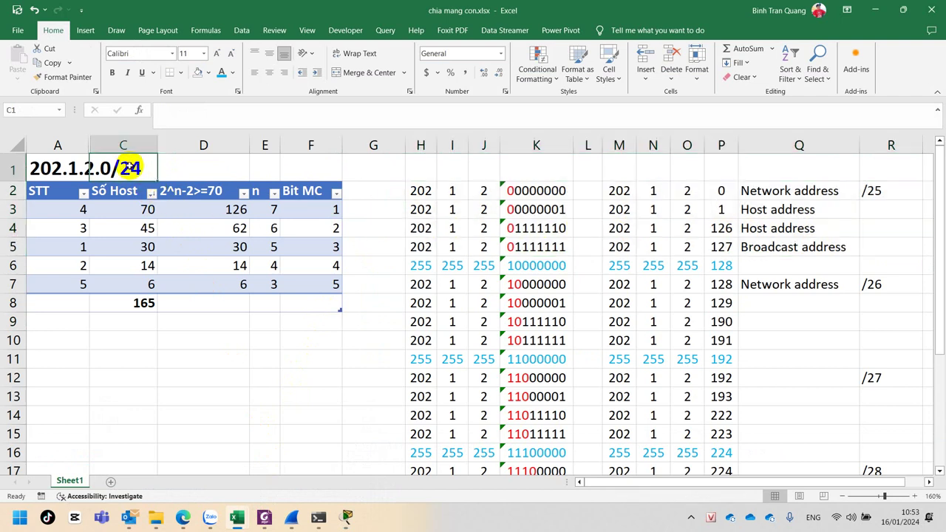
{"action": "left_click", "coordinate": [46, 168]}
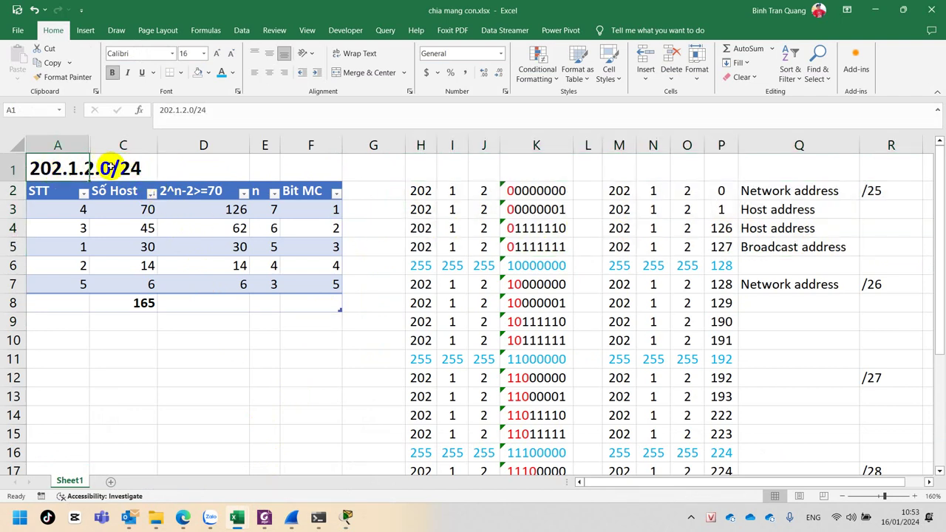
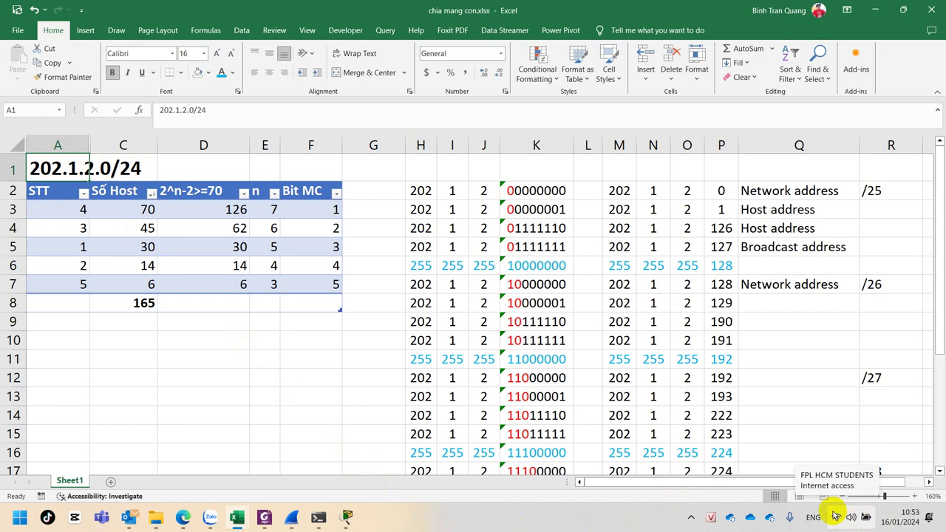
{"action": "left_click", "coordinate": [749, 249]}
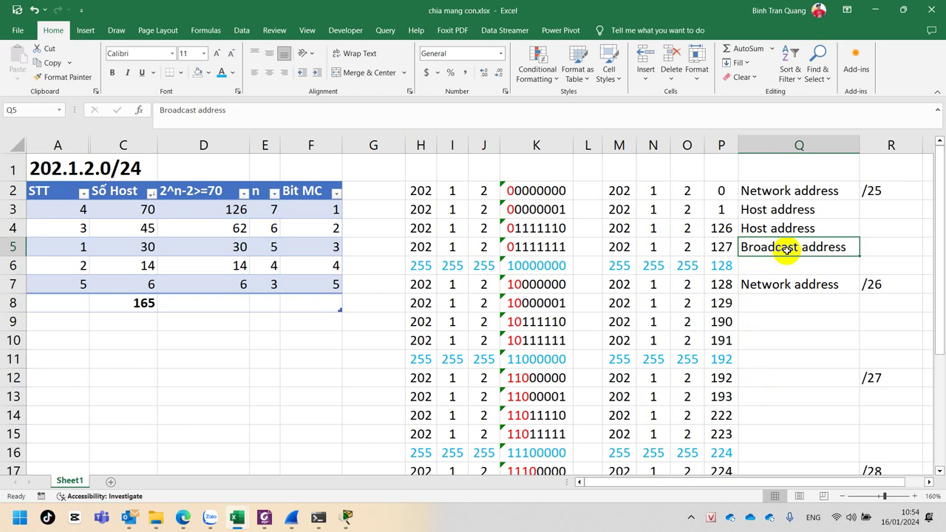
{"action": "left_click", "coordinate": [212, 207]}
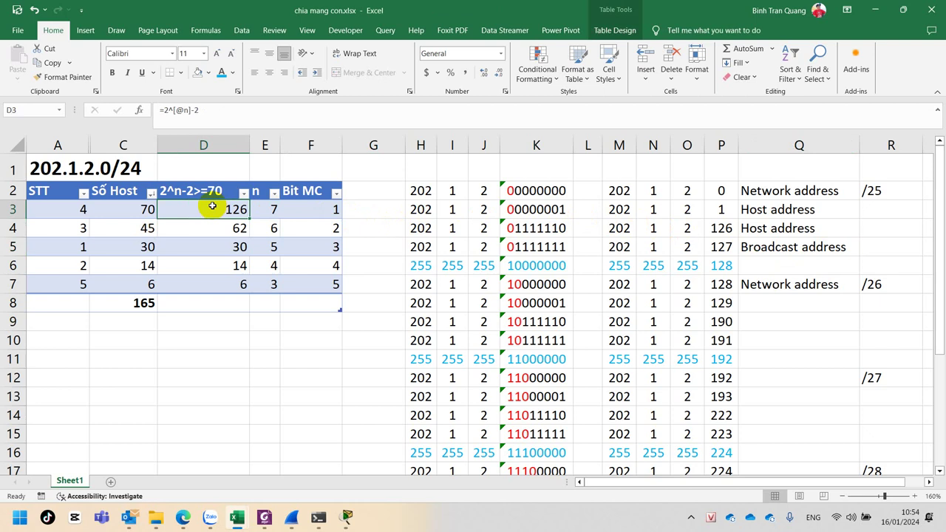
{"action": "left_click", "coordinate": [61, 213]}
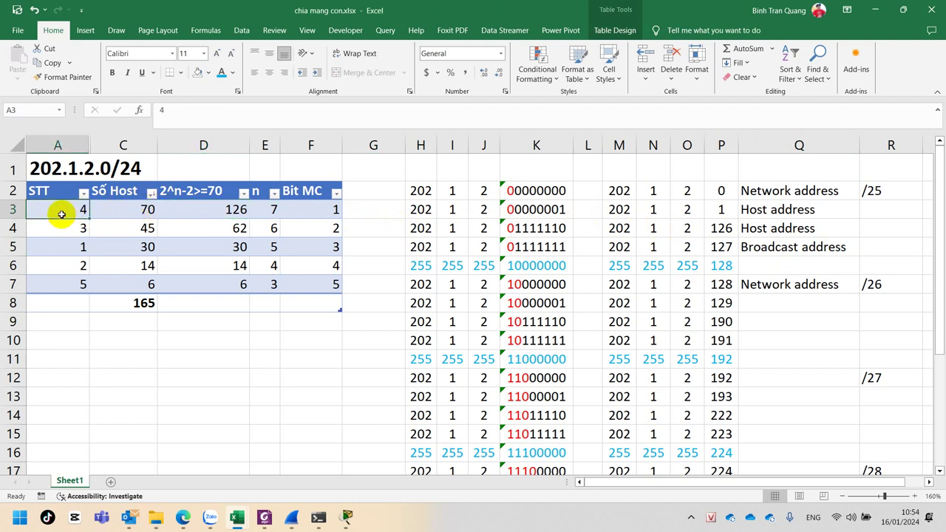
{"action": "left_click", "coordinate": [56, 229]}
{"action": "left_click", "coordinate": [55, 246]}
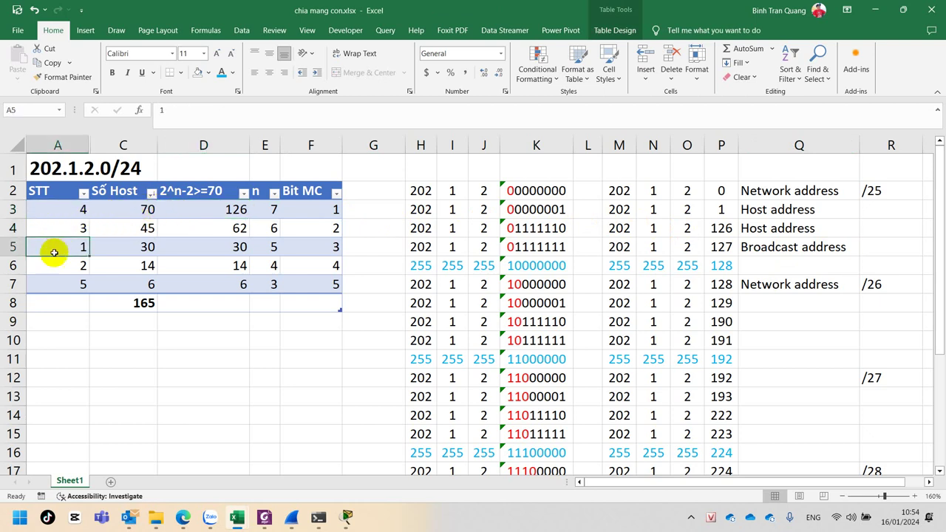
- Check the host table's 14-host row and switch to Cisco Packet Tracer to review the four-PC topology around Switch0
{"action": "left_click", "coordinate": [47, 264]}
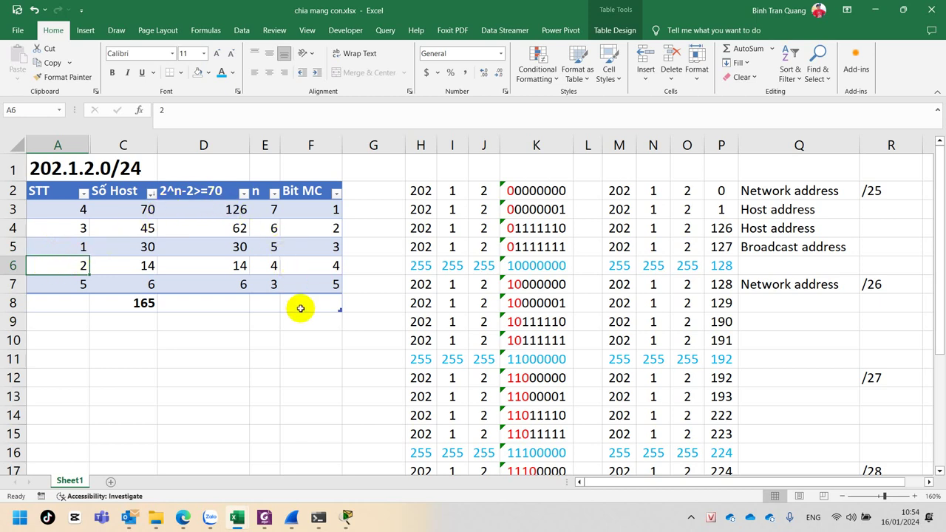
{"action": "mouse_move", "coordinate": [344, 516]}
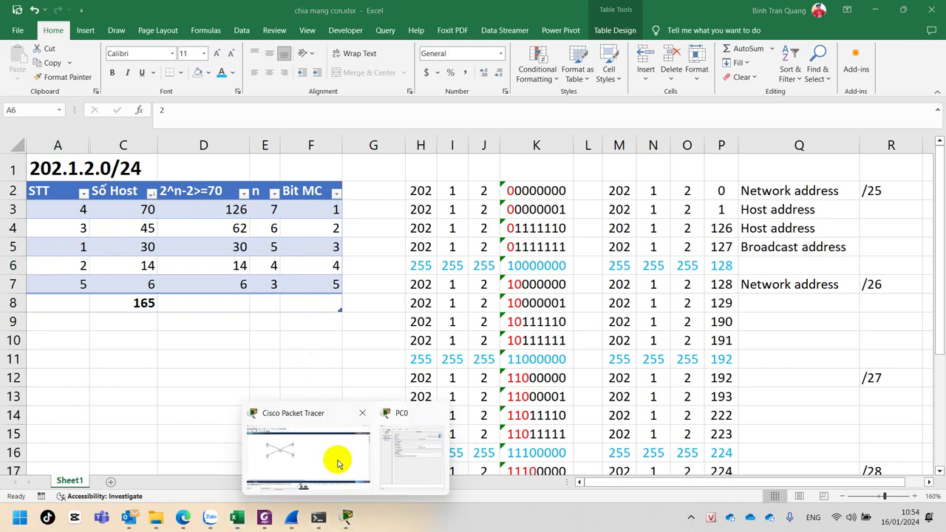
{"action": "left_click", "coordinate": [320, 462]}
{"action": "mouse_move", "coordinate": [257, 189]}
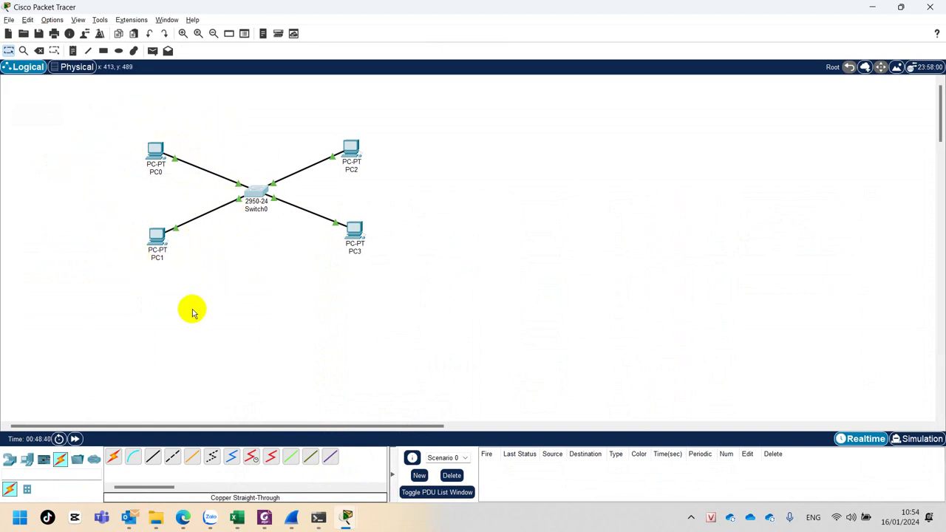
- Switch back to the Excel workbook chia mang con.xlsx and review the subnet blocks from /25 down to /29
{"action": "left_click", "coordinate": [237, 517]}
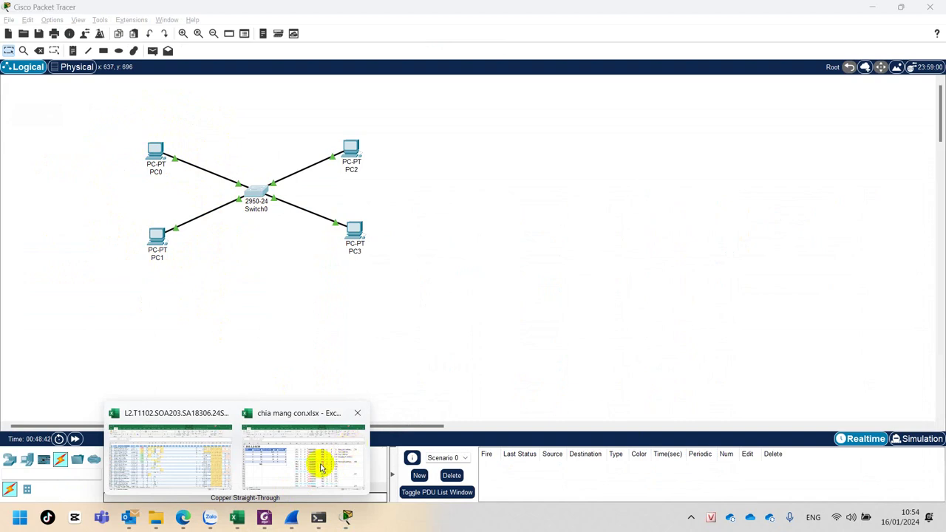
{"action": "left_click", "coordinate": [325, 466]}
{"action": "scroll", "coordinate": [737, 381], "scroll_direction": "down", "scroll_amount": 2}
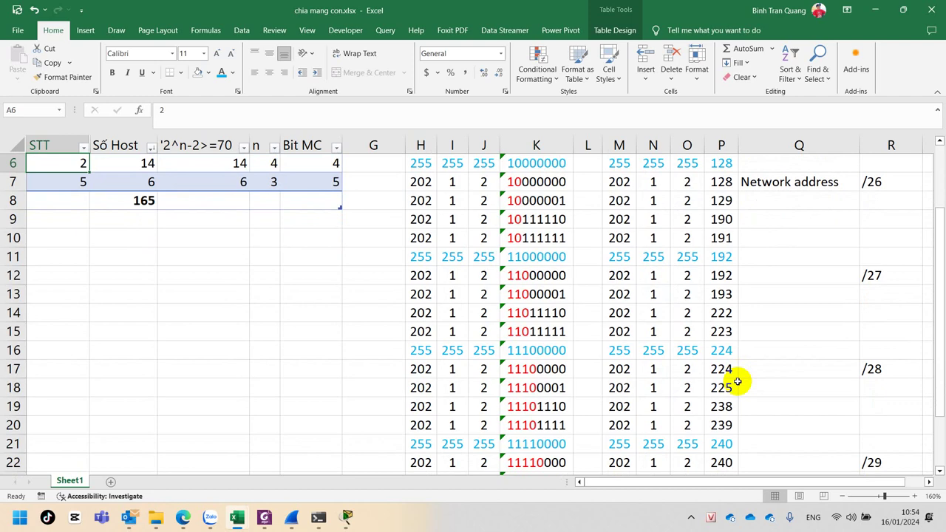
{"action": "scroll", "coordinate": [180, 279], "scroll_direction": "up", "scroll_amount": 2}
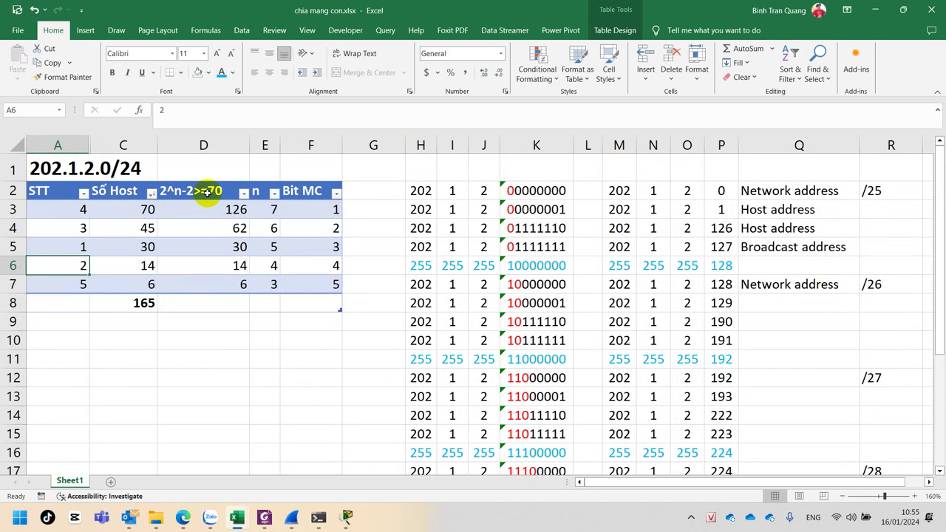
- Examine the required hosts, the n values and the 2^n-2 formula in the host table's 70-host and 45-host rows
{"action": "left_click", "coordinate": [132, 213]}
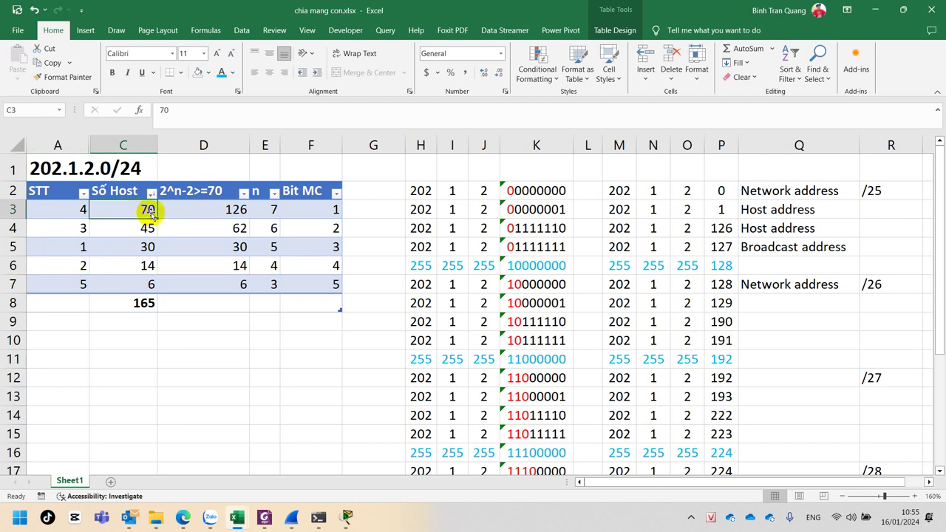
{"action": "left_click", "coordinate": [272, 209]}
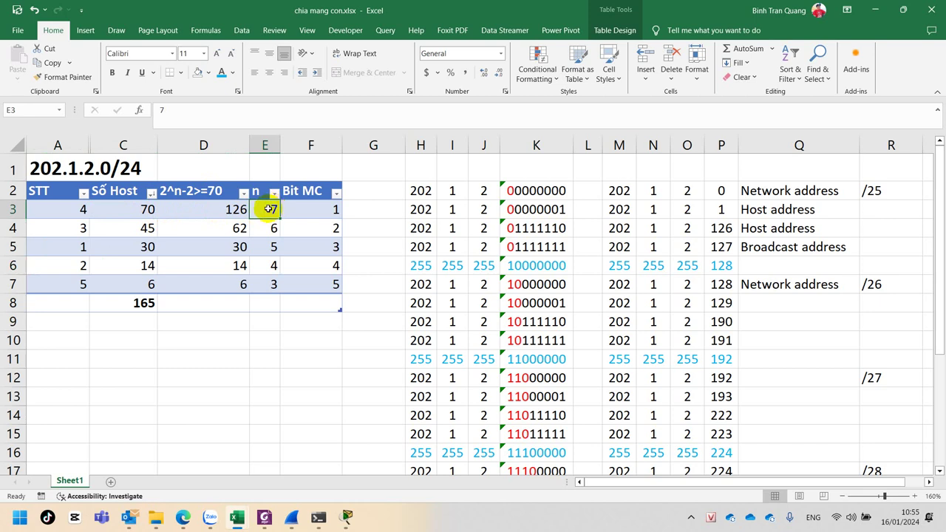
{"action": "left_click", "coordinate": [209, 212]}
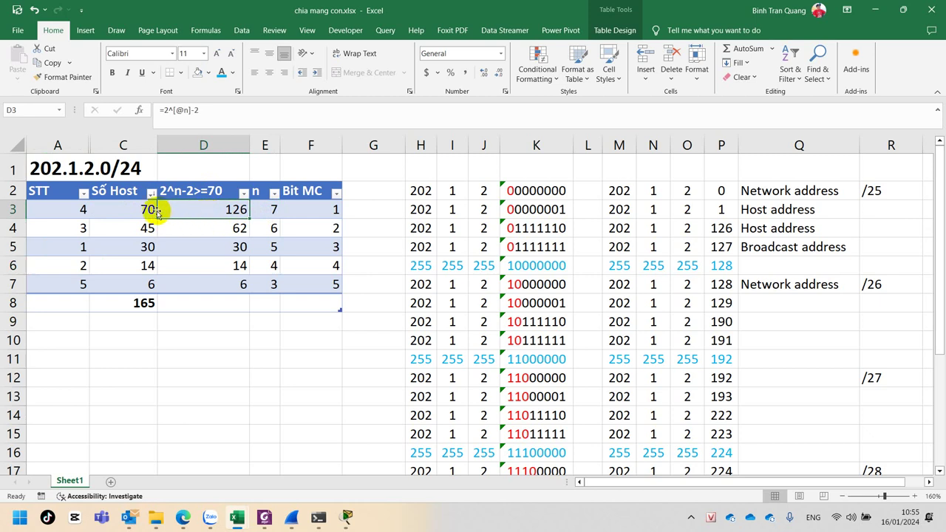
{"action": "left_click", "coordinate": [135, 209]}
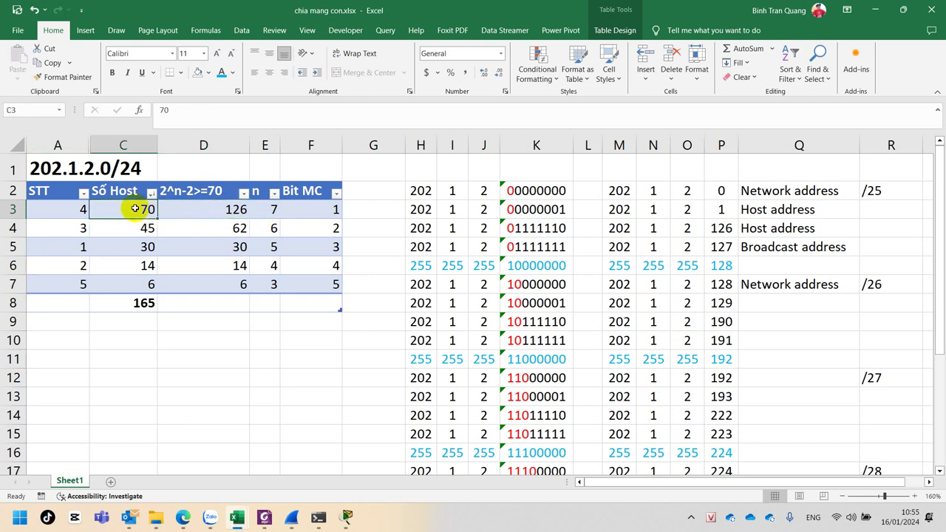
{"action": "left_click", "coordinate": [204, 230]}
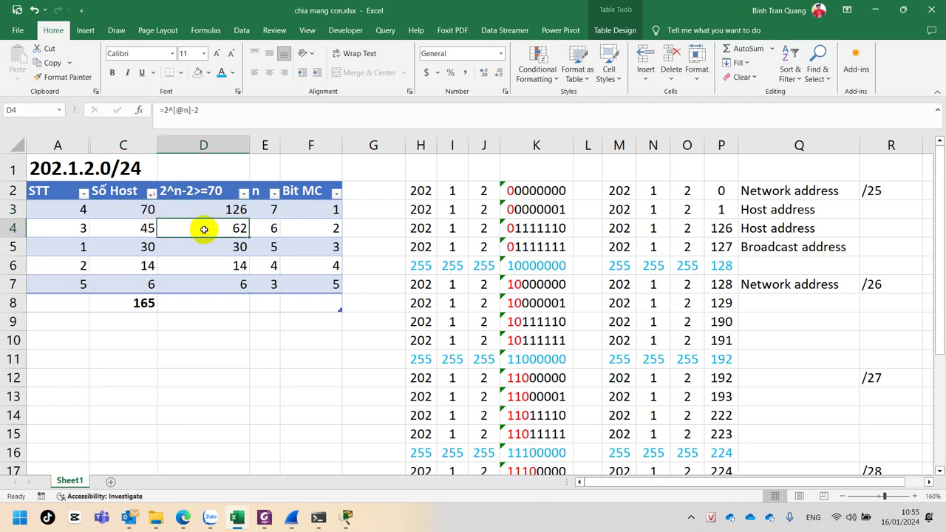
{"action": "left_click", "coordinate": [138, 228]}
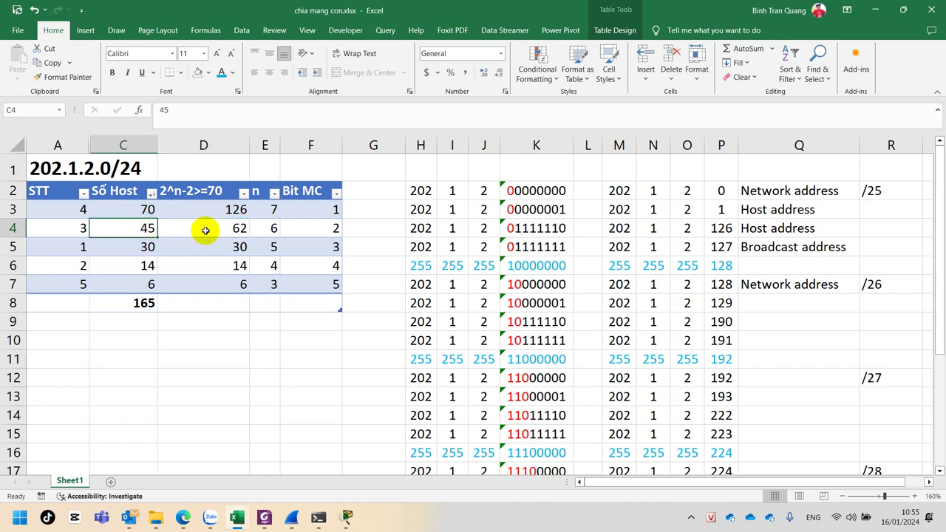
{"action": "left_click", "coordinate": [273, 229]}
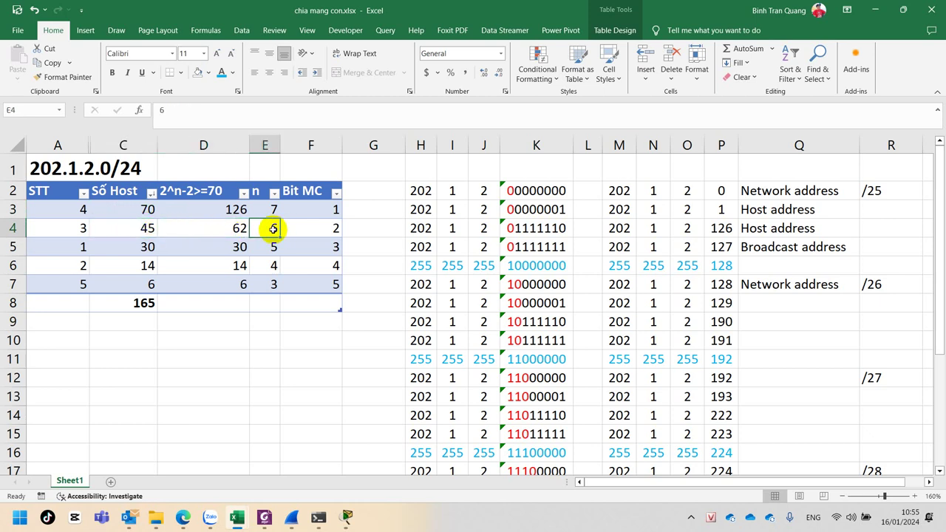
{"action": "left_click", "coordinate": [212, 231]}
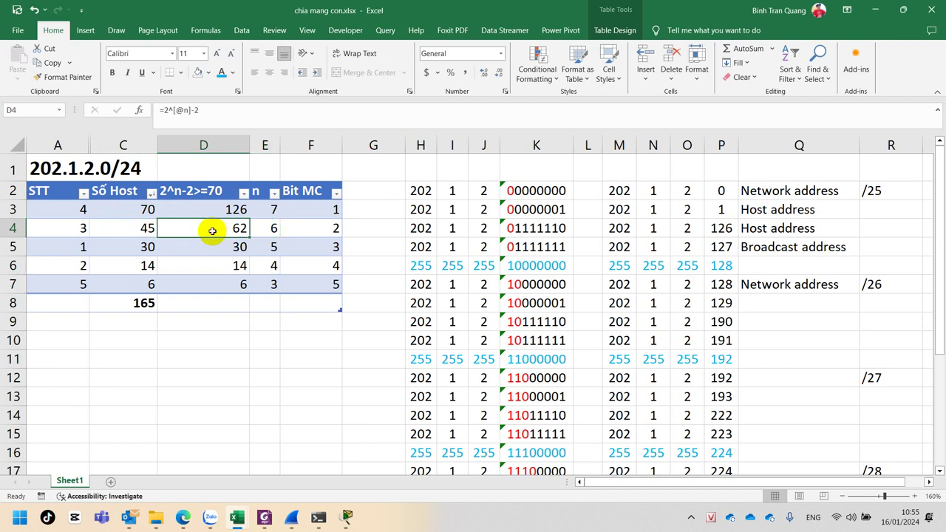
- Read exercise Bài 2 of Lab+4.pdf in Foxit PhantomPDF, and return to chia mang con.xlsx in Excel to look over the subnet blocks
{"action": "left_click", "coordinate": [263, 517]}
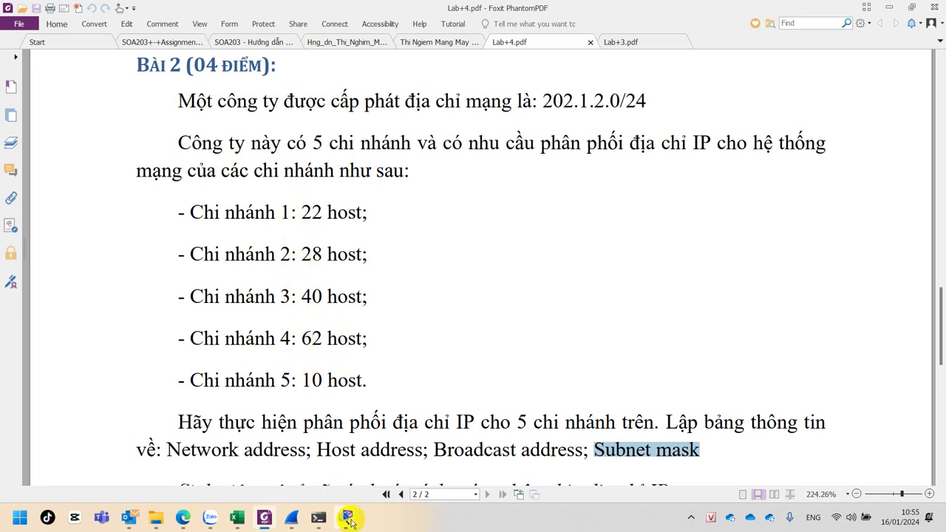
{"action": "left_click", "coordinate": [236, 519]}
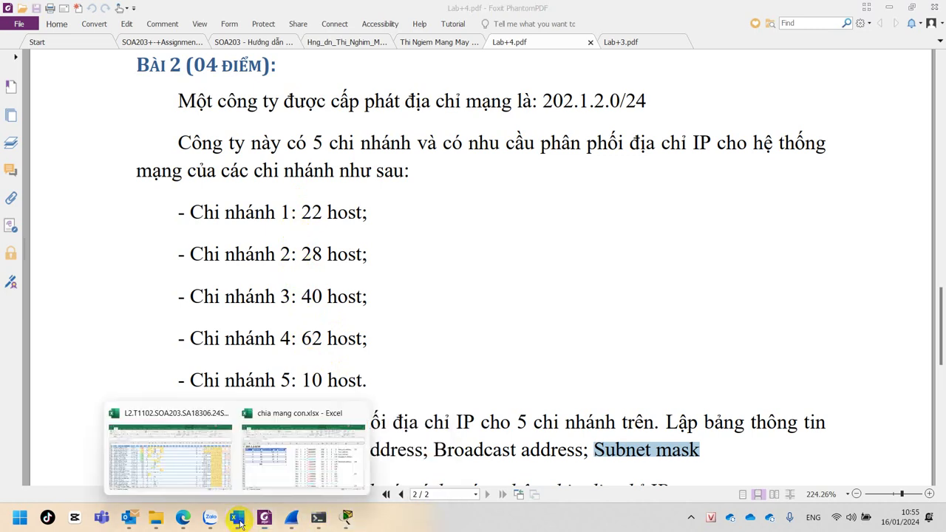
{"action": "left_click", "coordinate": [279, 484]}
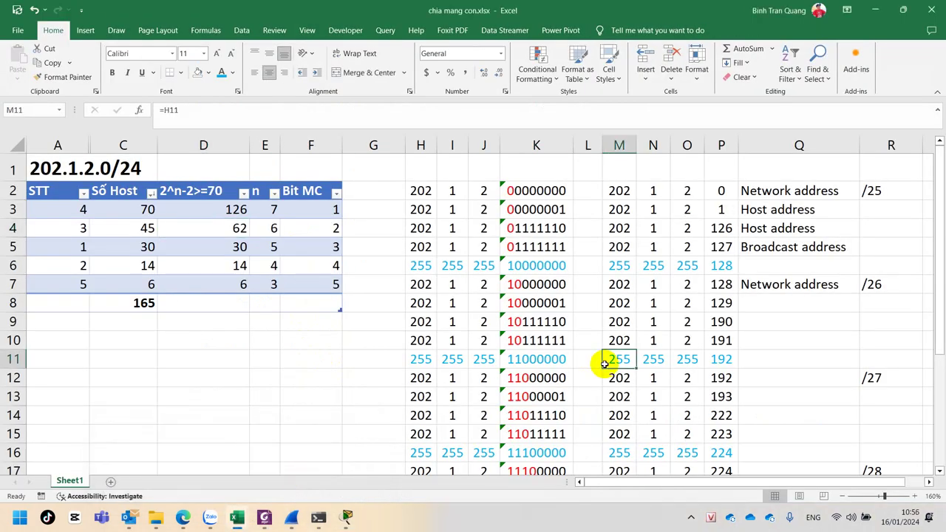
{"action": "scroll", "coordinate": [604, 364], "scroll_direction": "down", "scroll_amount": 6}
{"action": "scroll", "coordinate": [604, 364], "scroll_direction": "up", "scroll_amount": 6}
- Switch to Cisco Packet Tracer and rearrange the PCs above Switch0, with PC0 over PC1 on one side and PC2 over PC3 on the other
{"action": "mouse_move", "coordinate": [346, 516]}
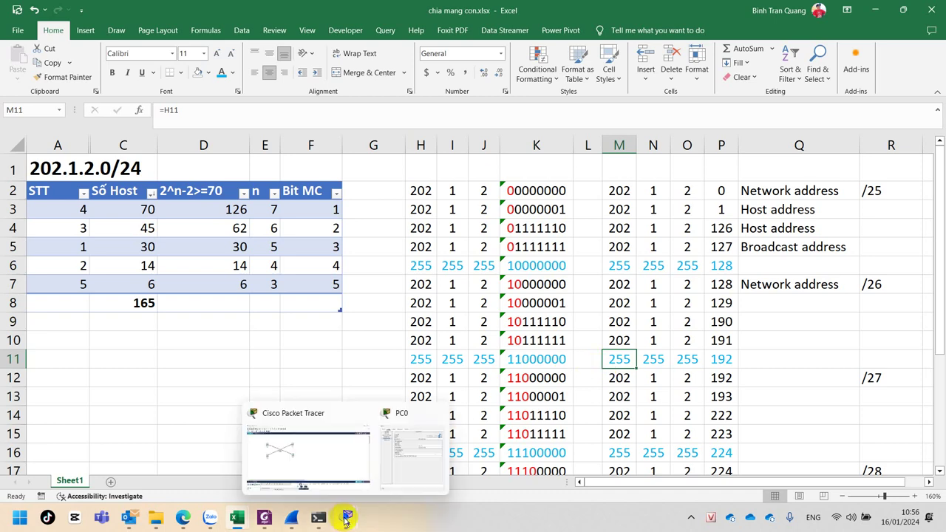
{"action": "left_click", "coordinate": [326, 471]}
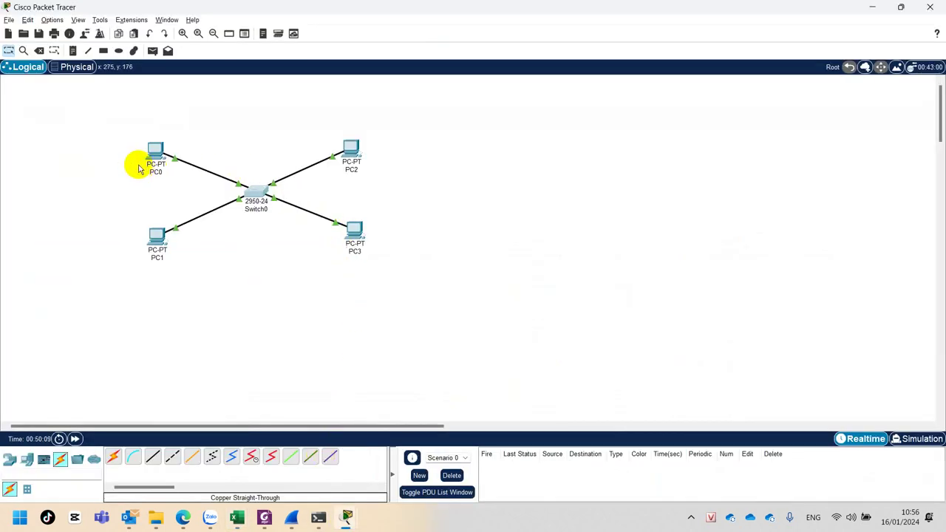
{"action": "left_click_drag", "start_coordinate": [115, 134], "coordinate": [215, 275]}
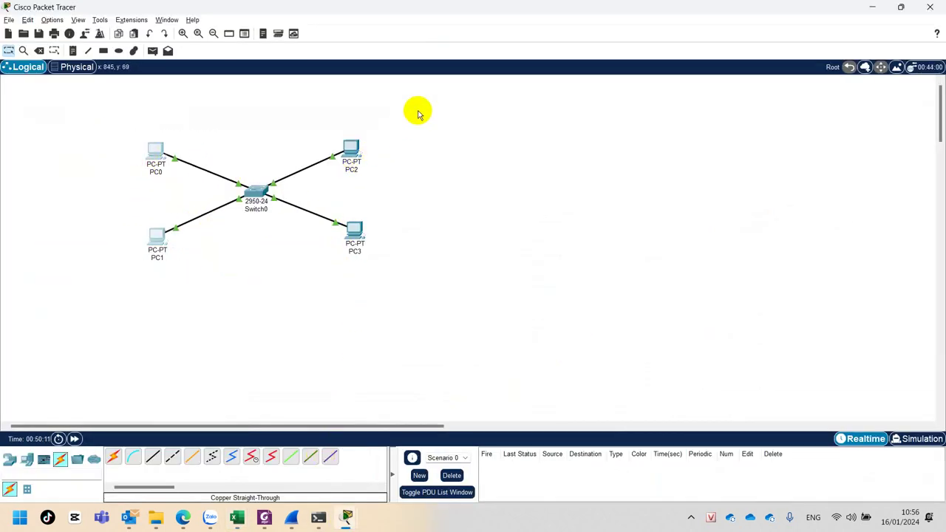
{"action": "left_click_drag", "start_coordinate": [410, 110], "coordinate": [318, 275]}
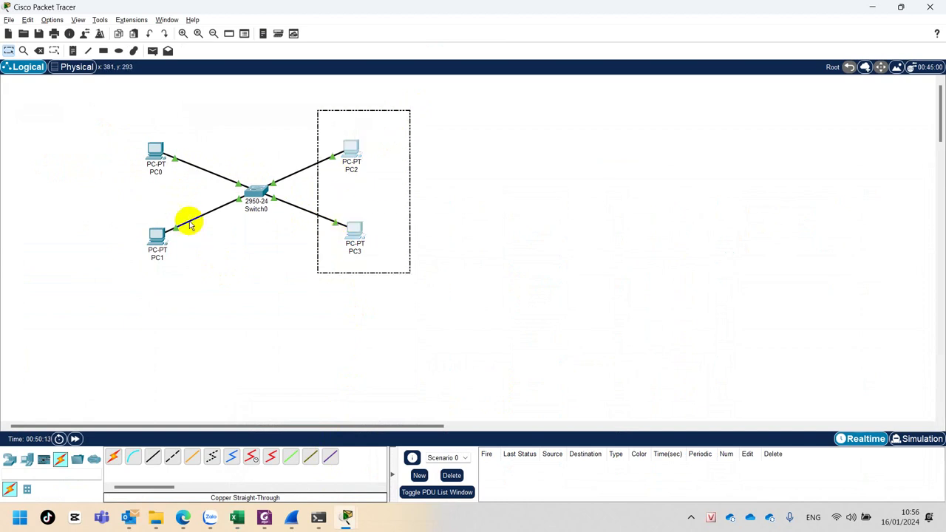
{"action": "left_click_drag", "start_coordinate": [154, 154], "coordinate": [136, 101]}
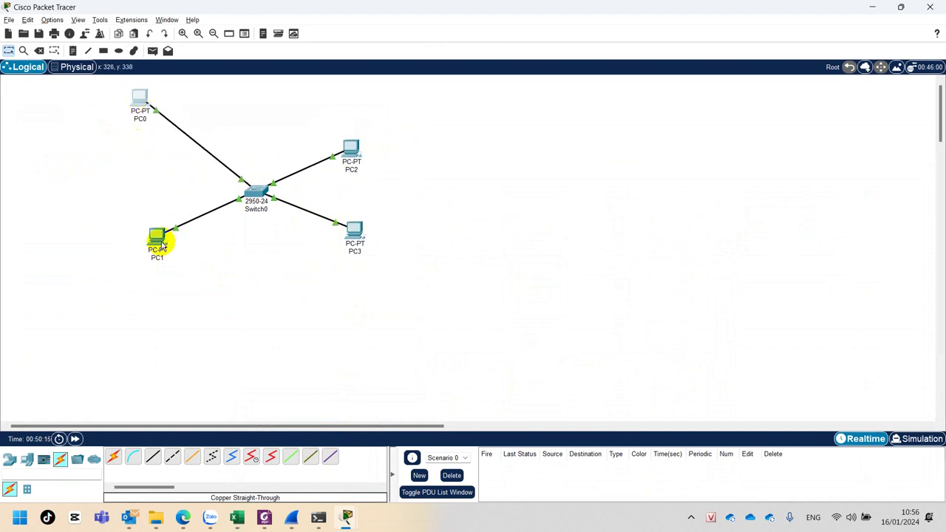
{"action": "left_click_drag", "start_coordinate": [156, 239], "coordinate": [148, 156]}
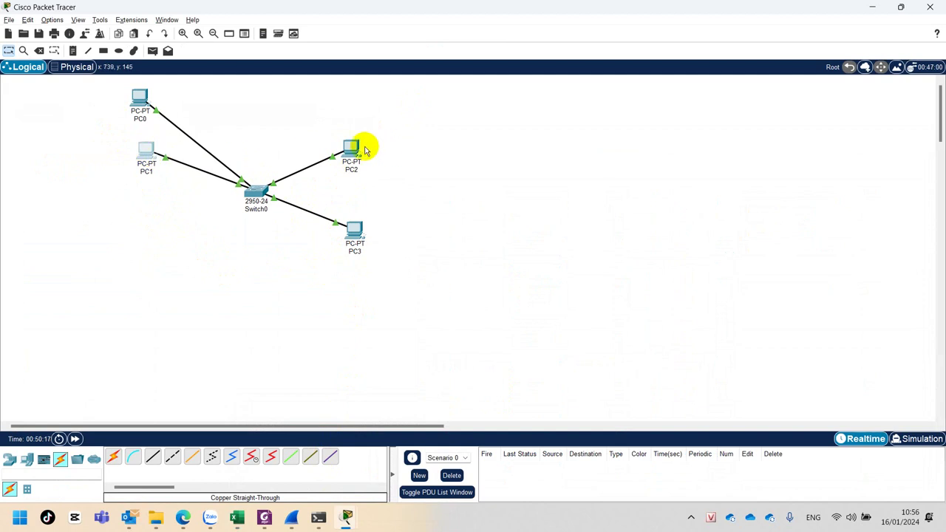
{"action": "left_click_drag", "start_coordinate": [357, 149], "coordinate": [354, 96]}
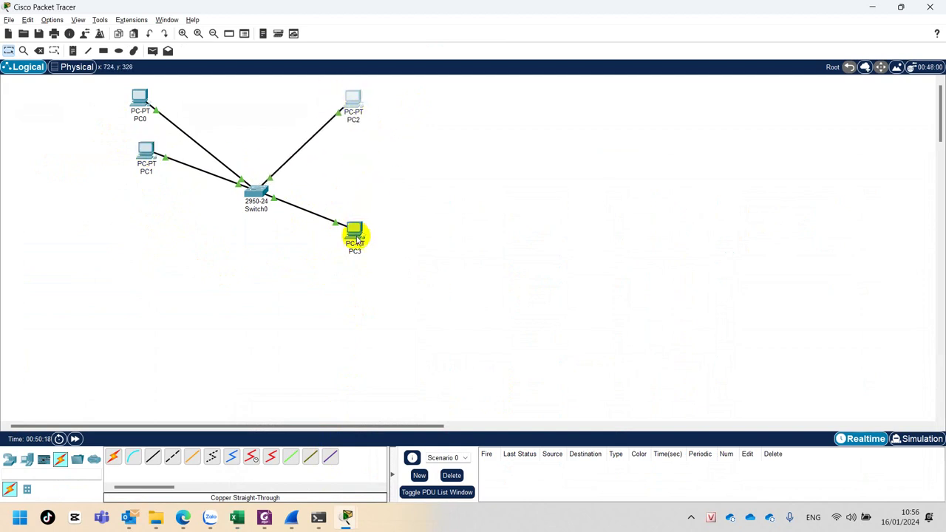
{"action": "left_click_drag", "start_coordinate": [355, 232], "coordinate": [359, 148]}
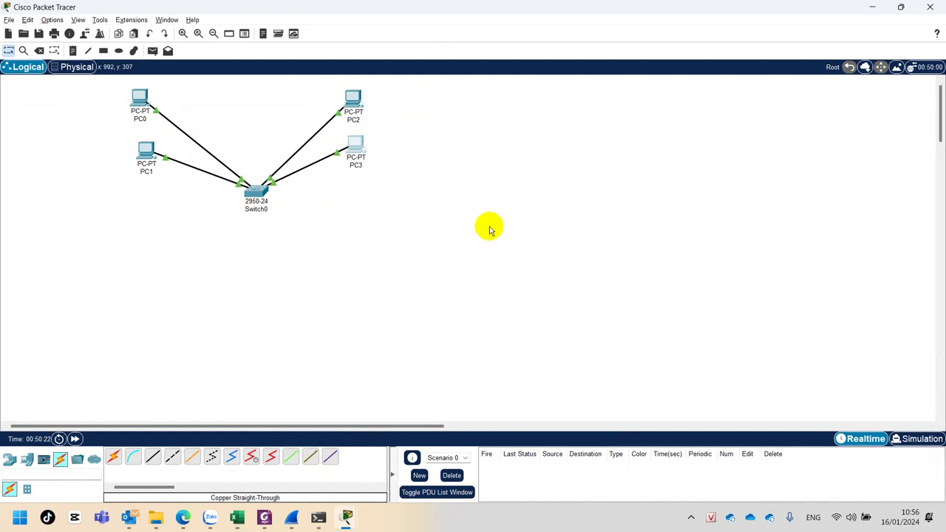
{"action": "left_click", "coordinate": [691, 517]}
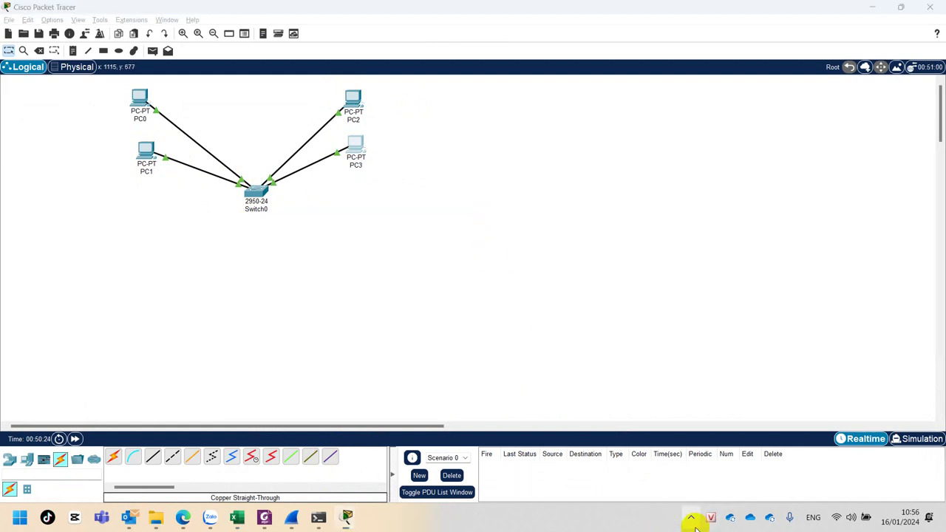